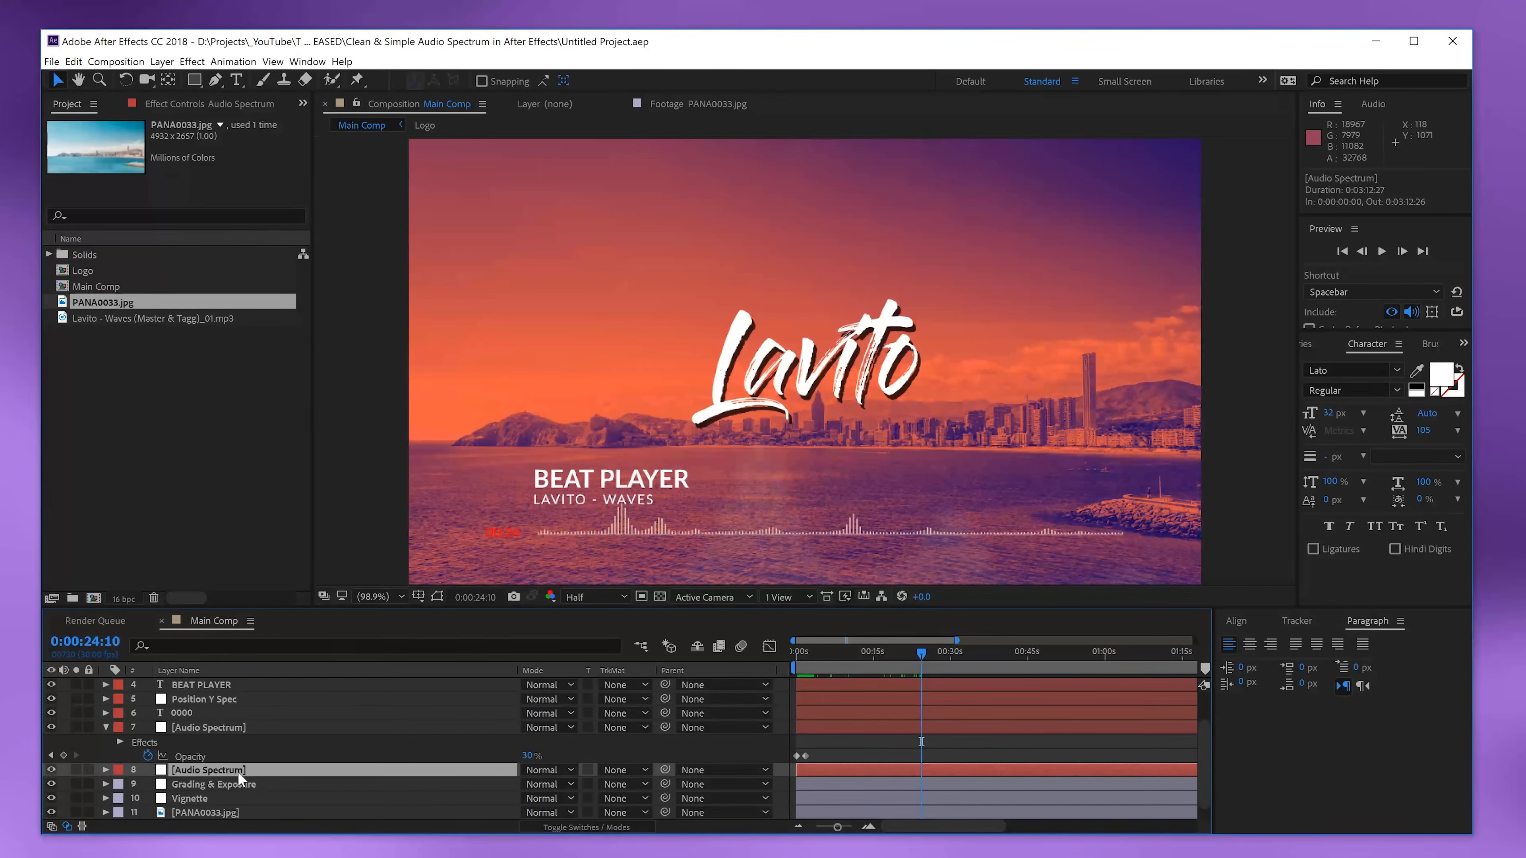
- Set the Inside Color of the lower Audio Spectrum layer to DAA97B and copy the hex value
{"action": "left_click", "coordinate": [216, 103]}
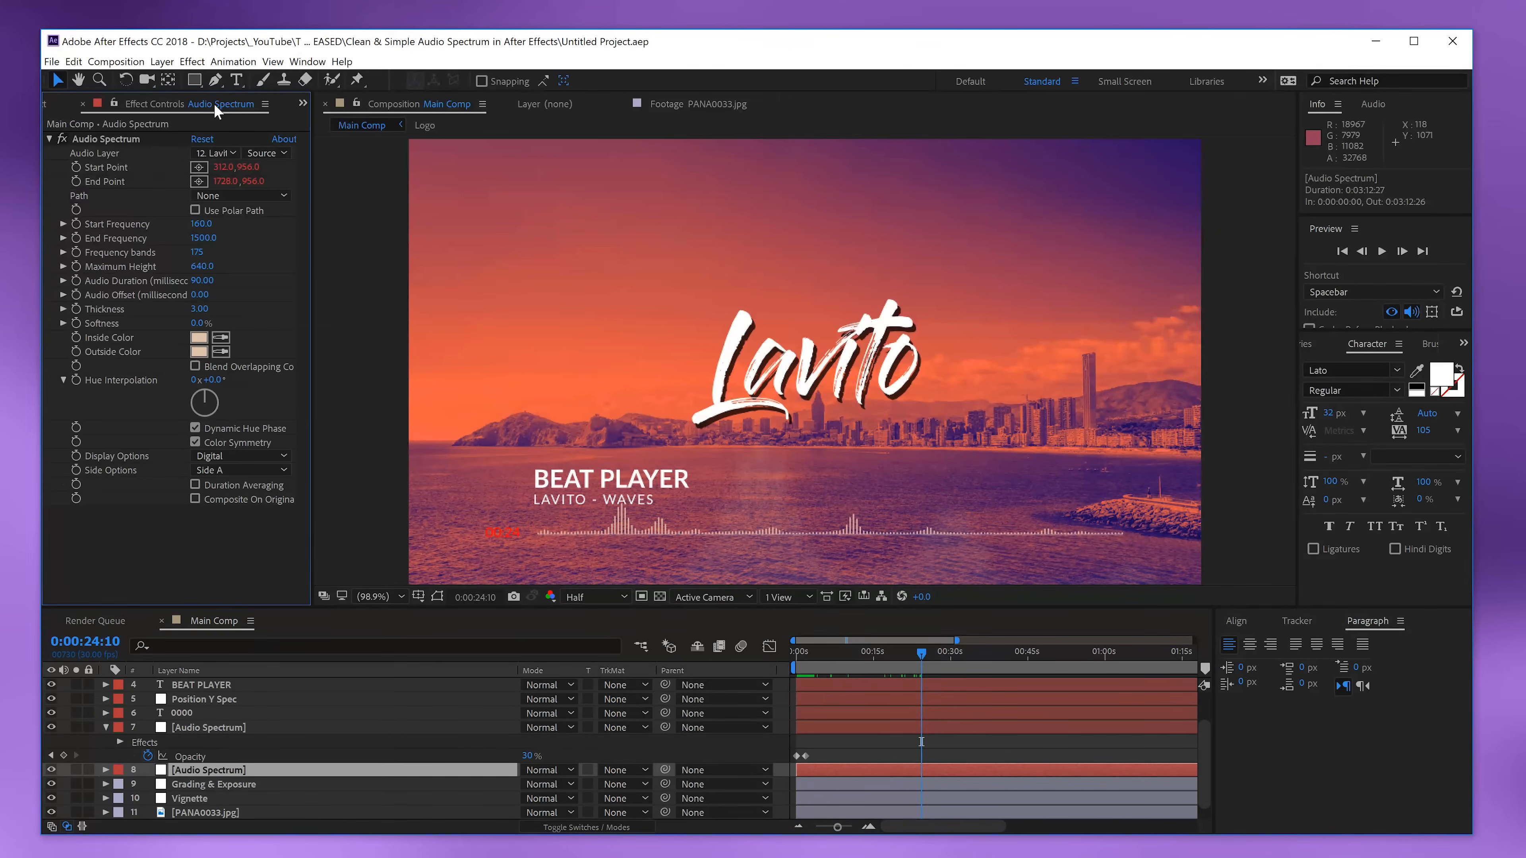
{"action": "left_click", "coordinate": [198, 339]}
{"action": "left_click", "coordinate": [1079, 567]}
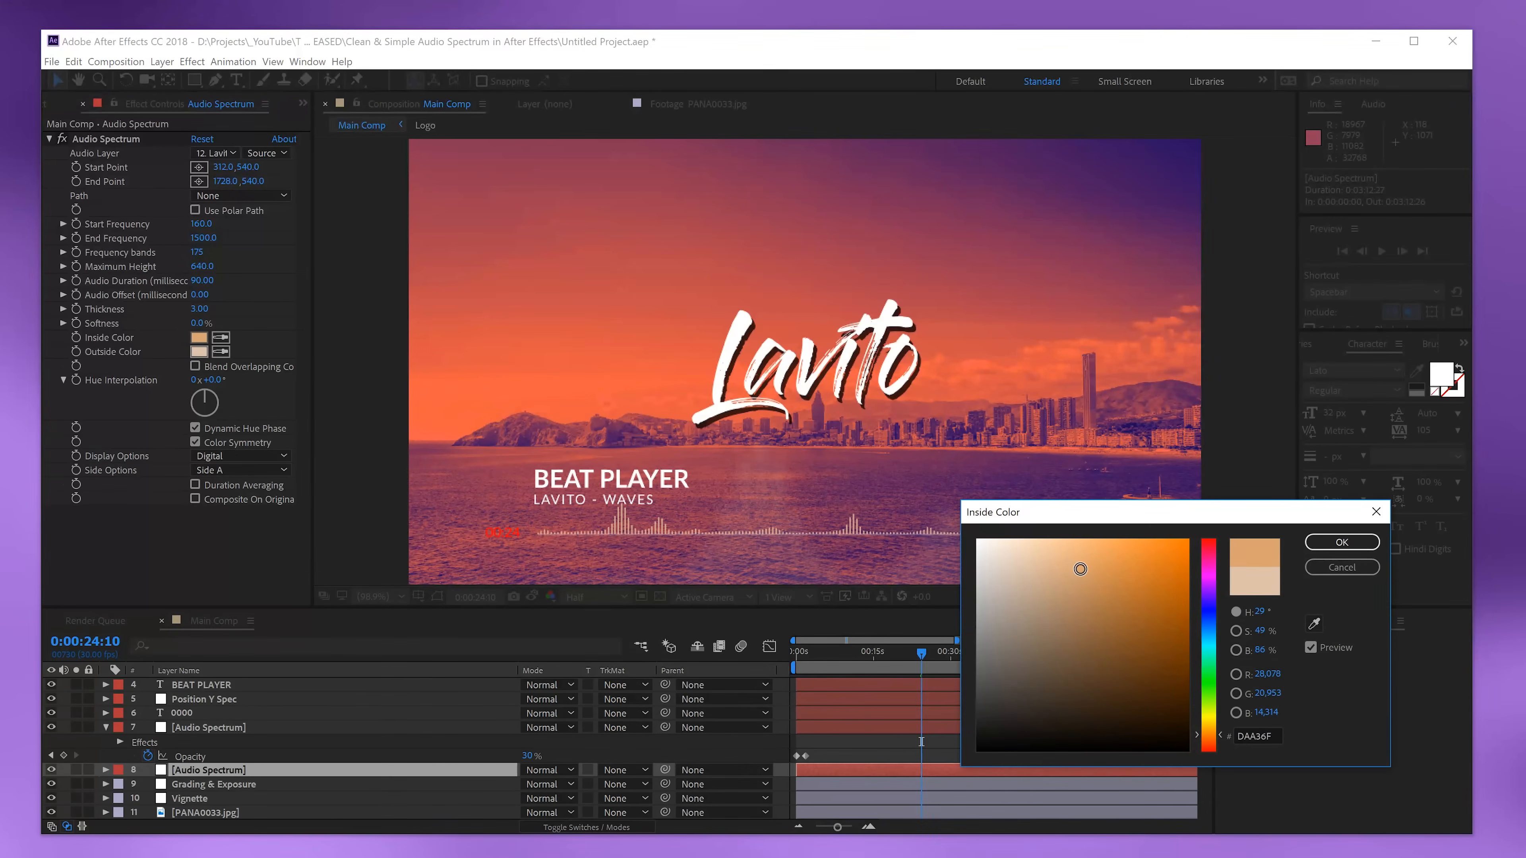
{"action": "left_click_drag", "start_coordinate": [1075, 569], "coordinate": [1069, 568]}
{"action": "left_click", "coordinate": [1273, 734]}
{"action": "key", "text": "ctrl+c"}
{"action": "left_click", "coordinate": [1324, 543]}
- Set the Outside Color of the same Audio Spectrum layer to the copied DAA97B value
{"action": "left_click", "coordinate": [199, 352]}
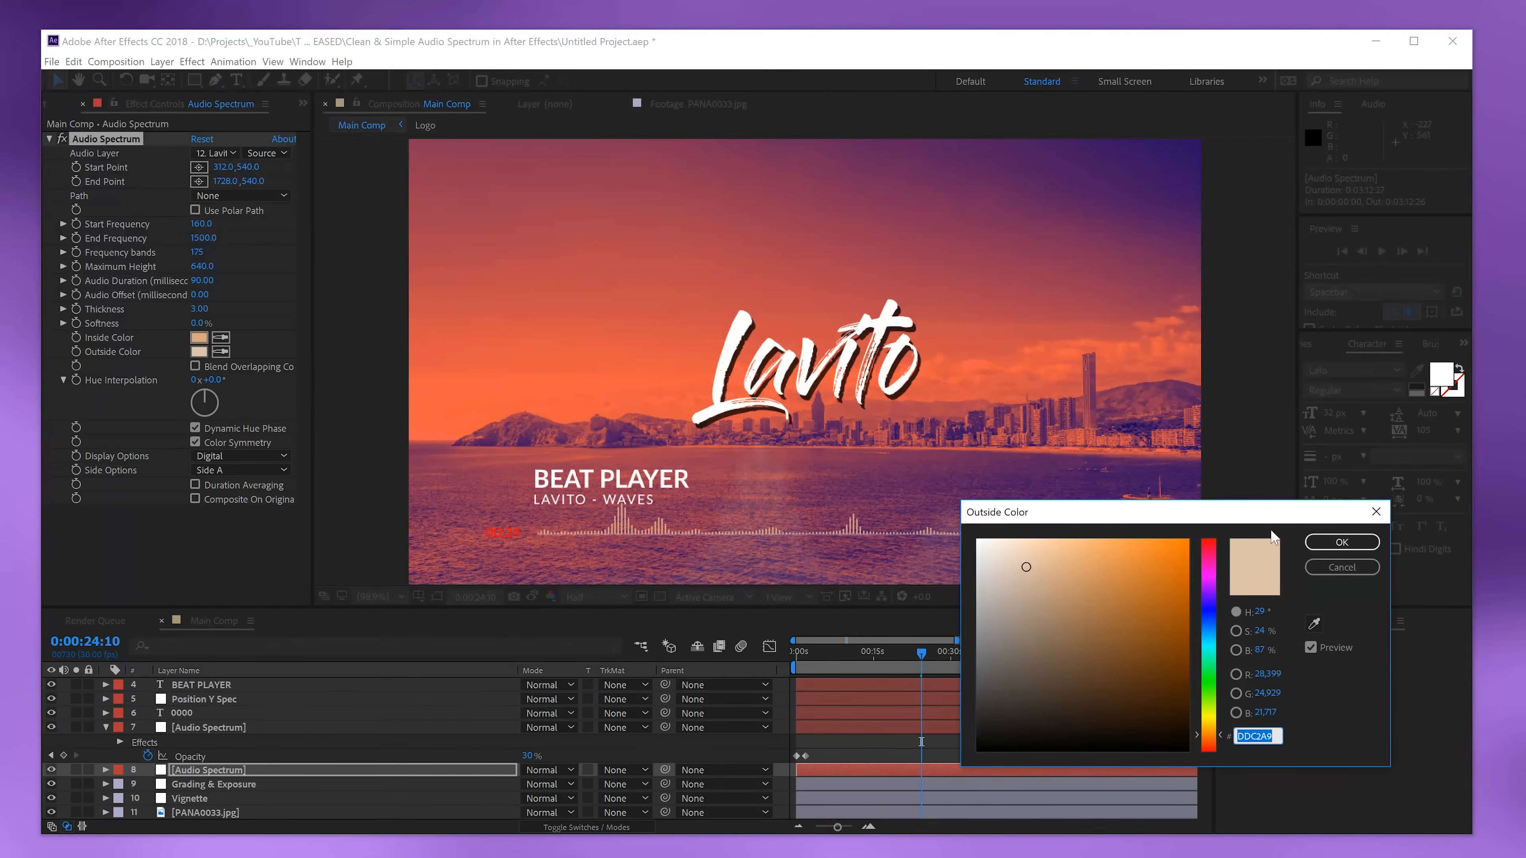
{"action": "key", "text": "ctrl+v"}
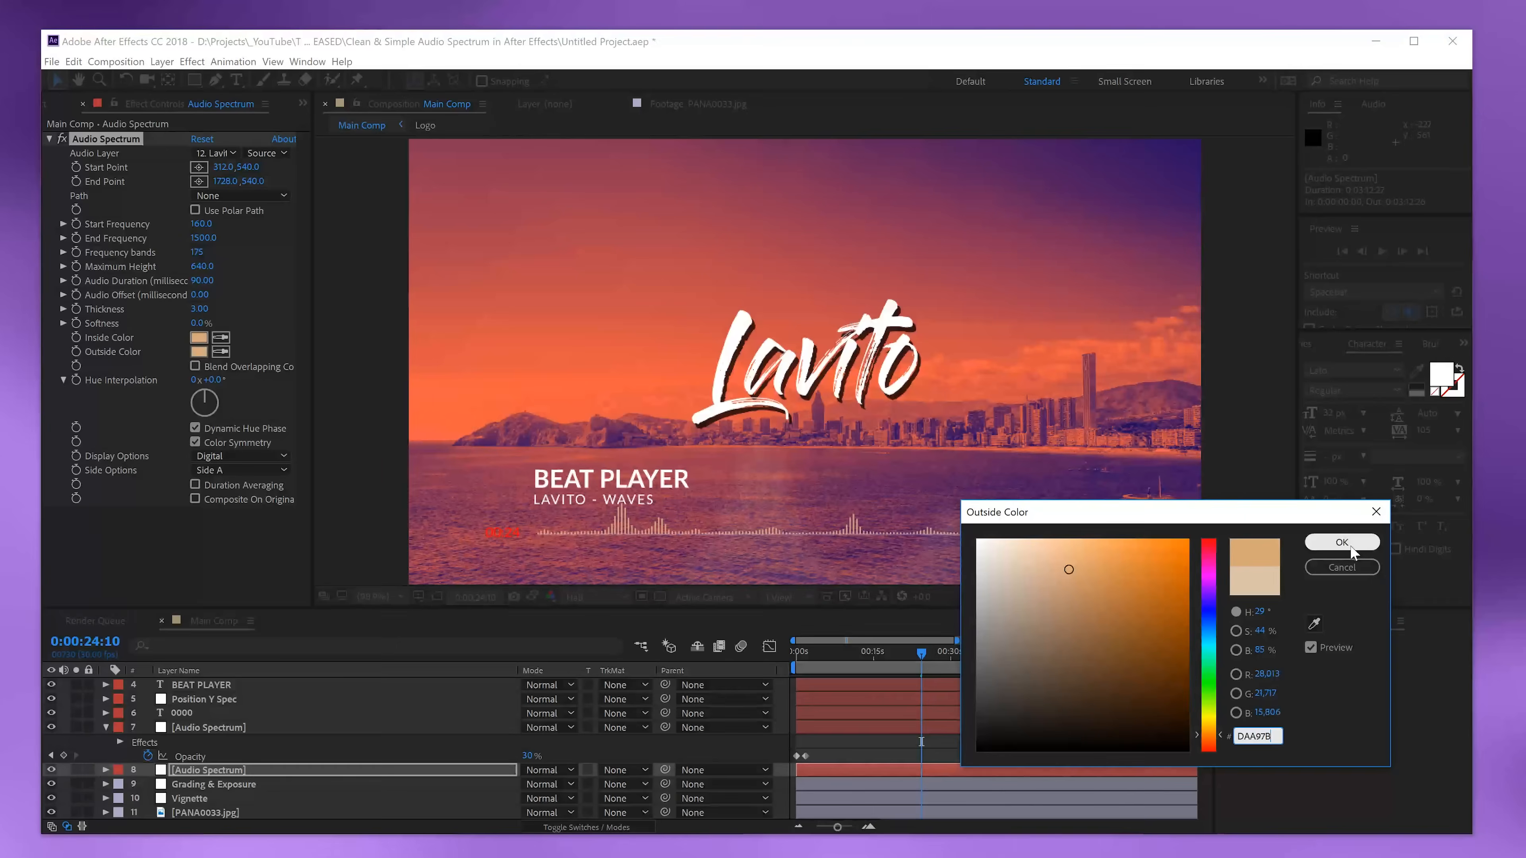
{"action": "double_click", "coordinate": [1250, 738]}
{"action": "key", "text": "ctrl+c"}
{"action": "left_click", "coordinate": [1342, 542]}
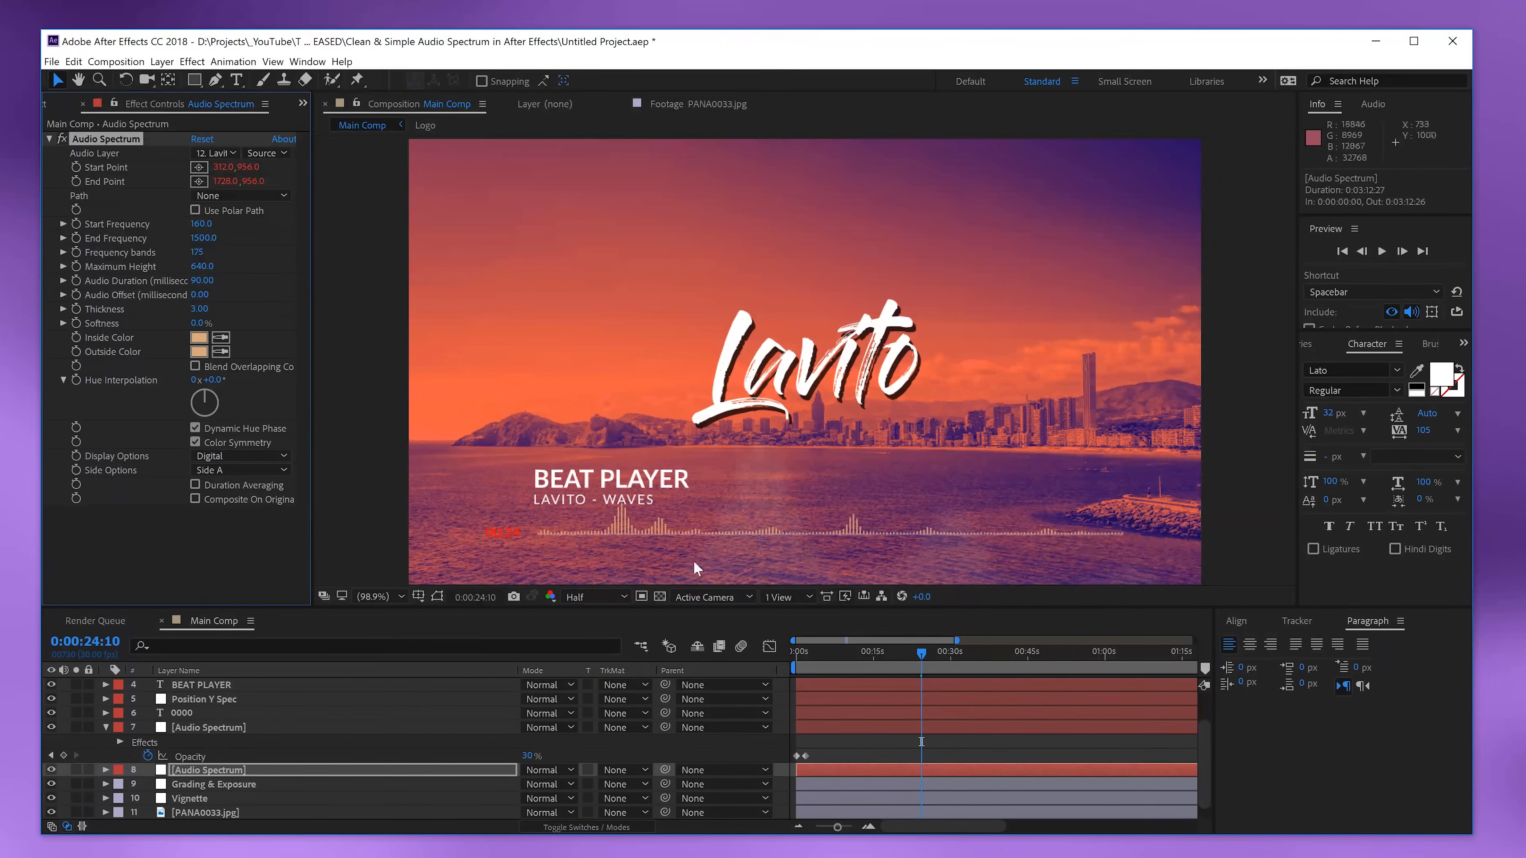
- Apply DAA97B as both the Inside and Outside Color of the blurred Audio Spectrum layer
{"action": "left_click", "coordinate": [182, 728]}
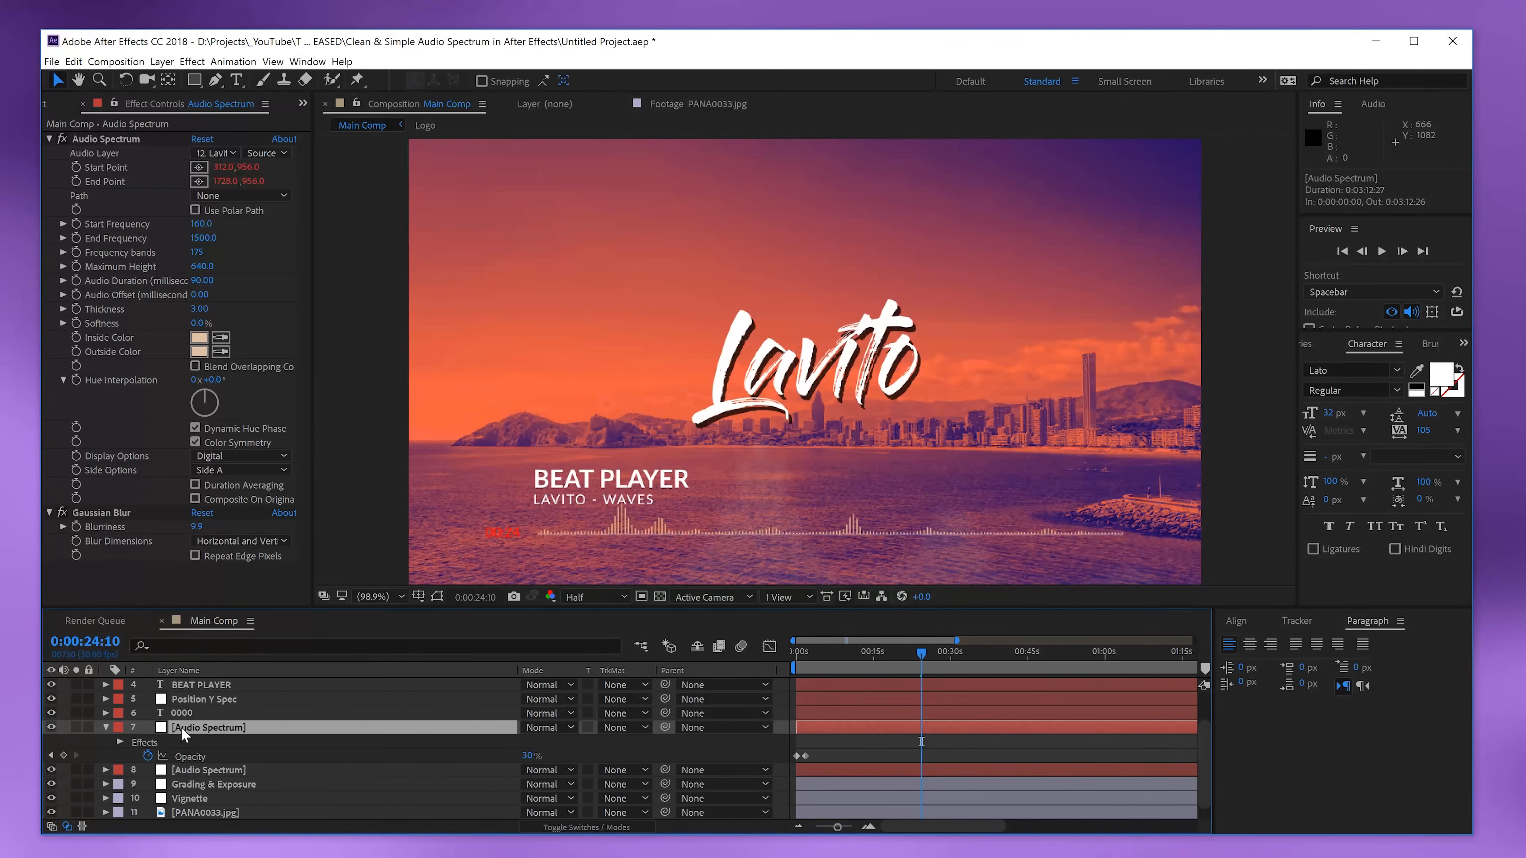
{"action": "left_click", "coordinate": [198, 338]}
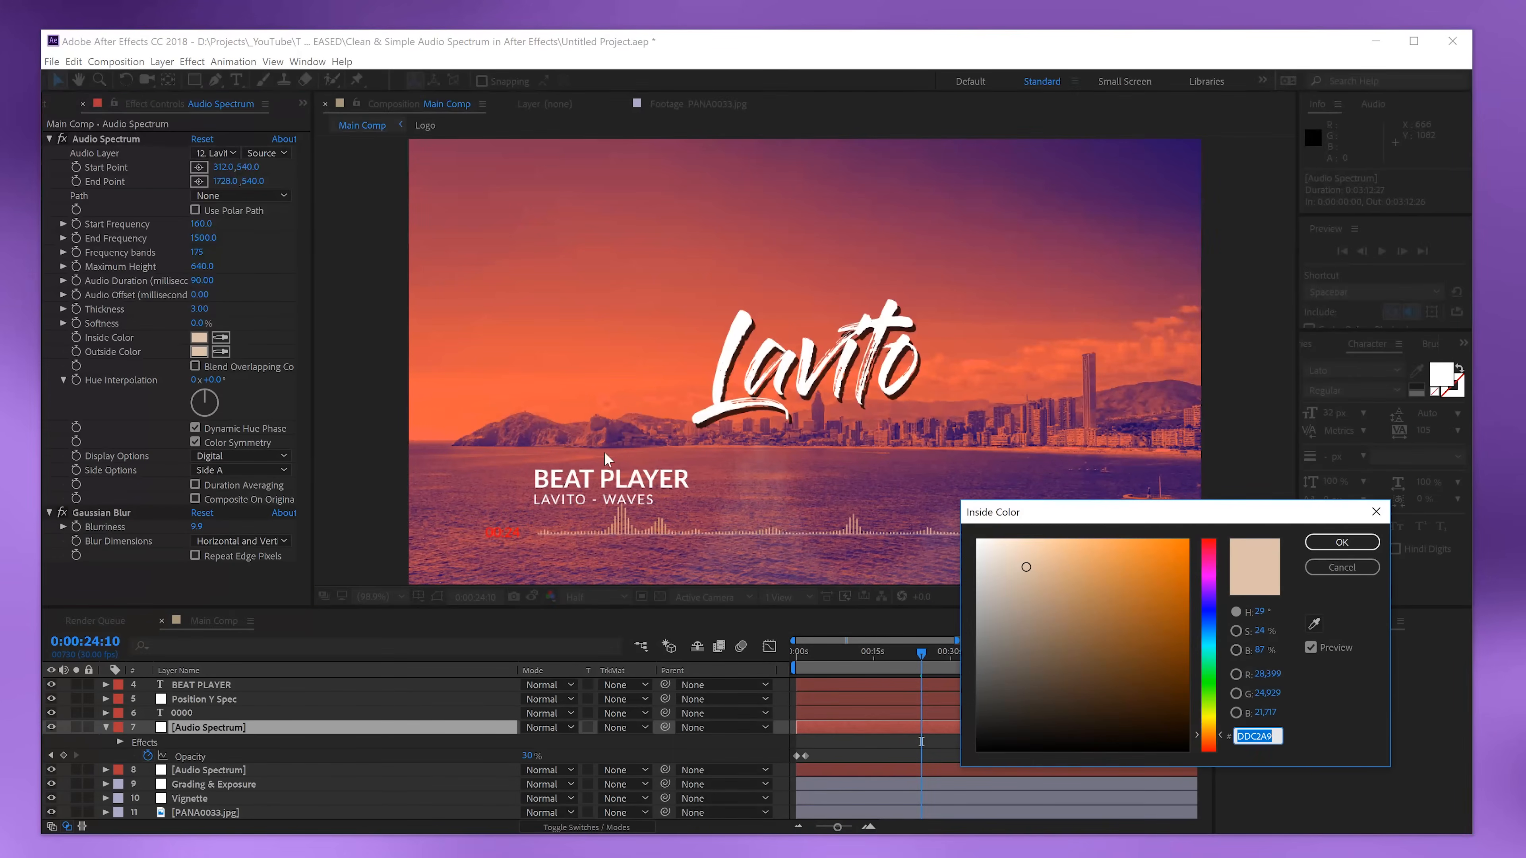
{"action": "left_click", "coordinate": [1342, 542]}
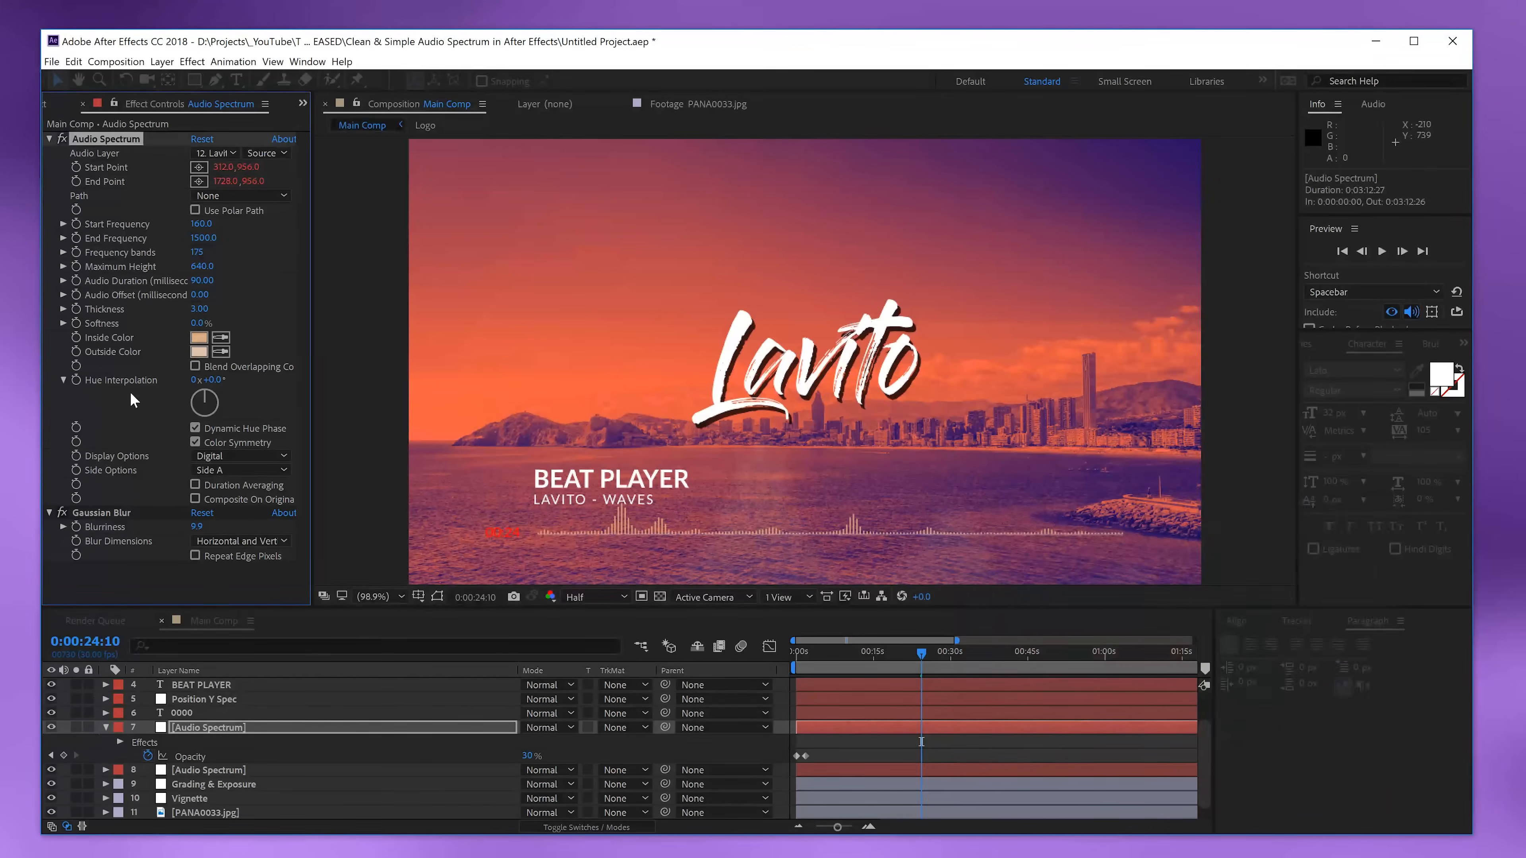
{"action": "left_click", "coordinate": [199, 351]}
{"action": "left_click", "coordinate": [1342, 542]}
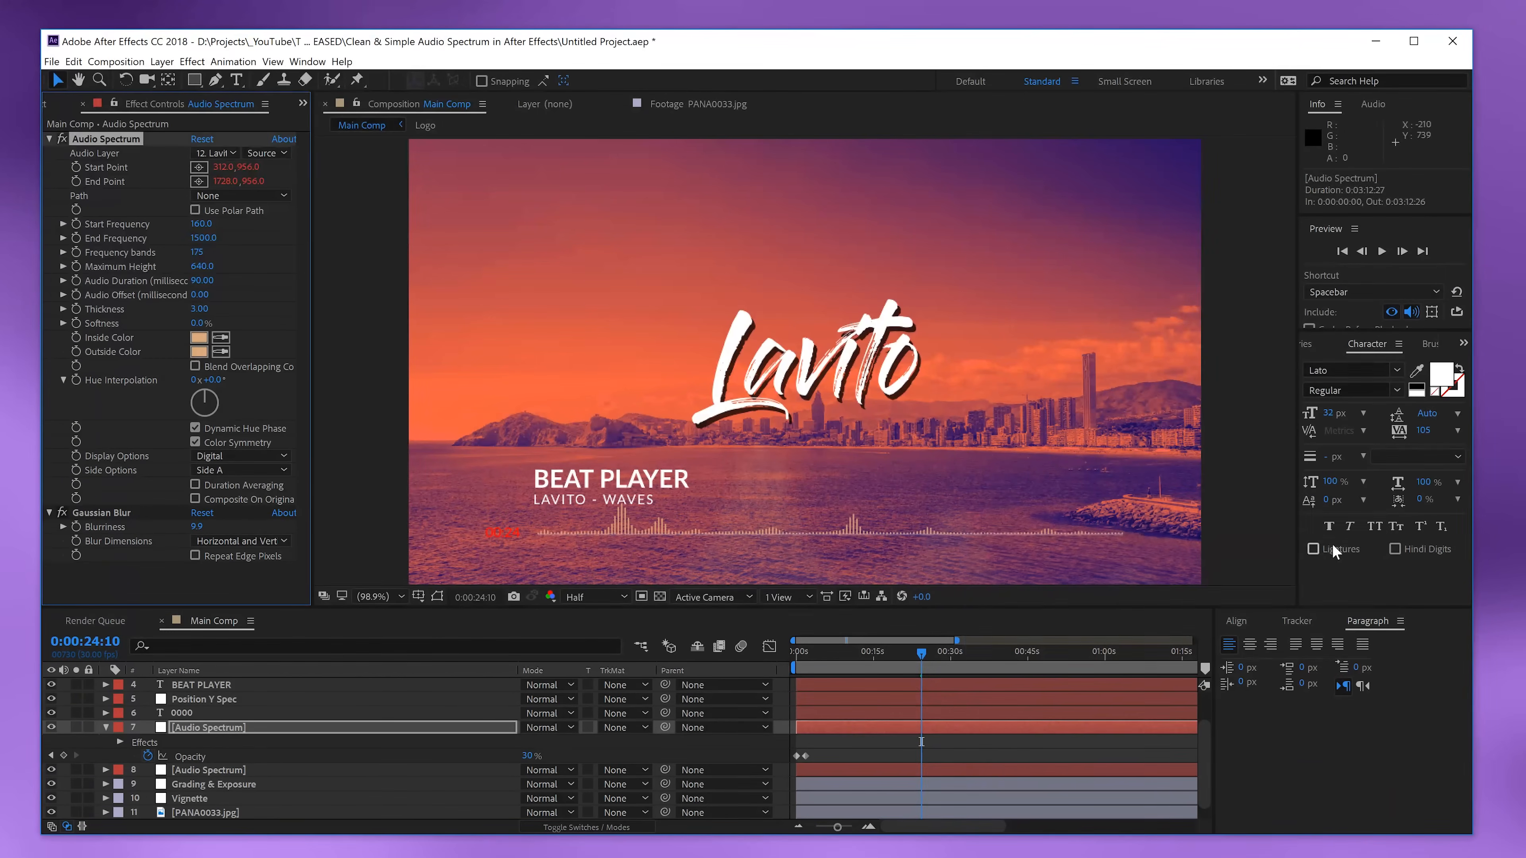
- Delete the red Fill effect from the 0000 timer text layer
{"action": "left_click", "coordinate": [181, 715]}
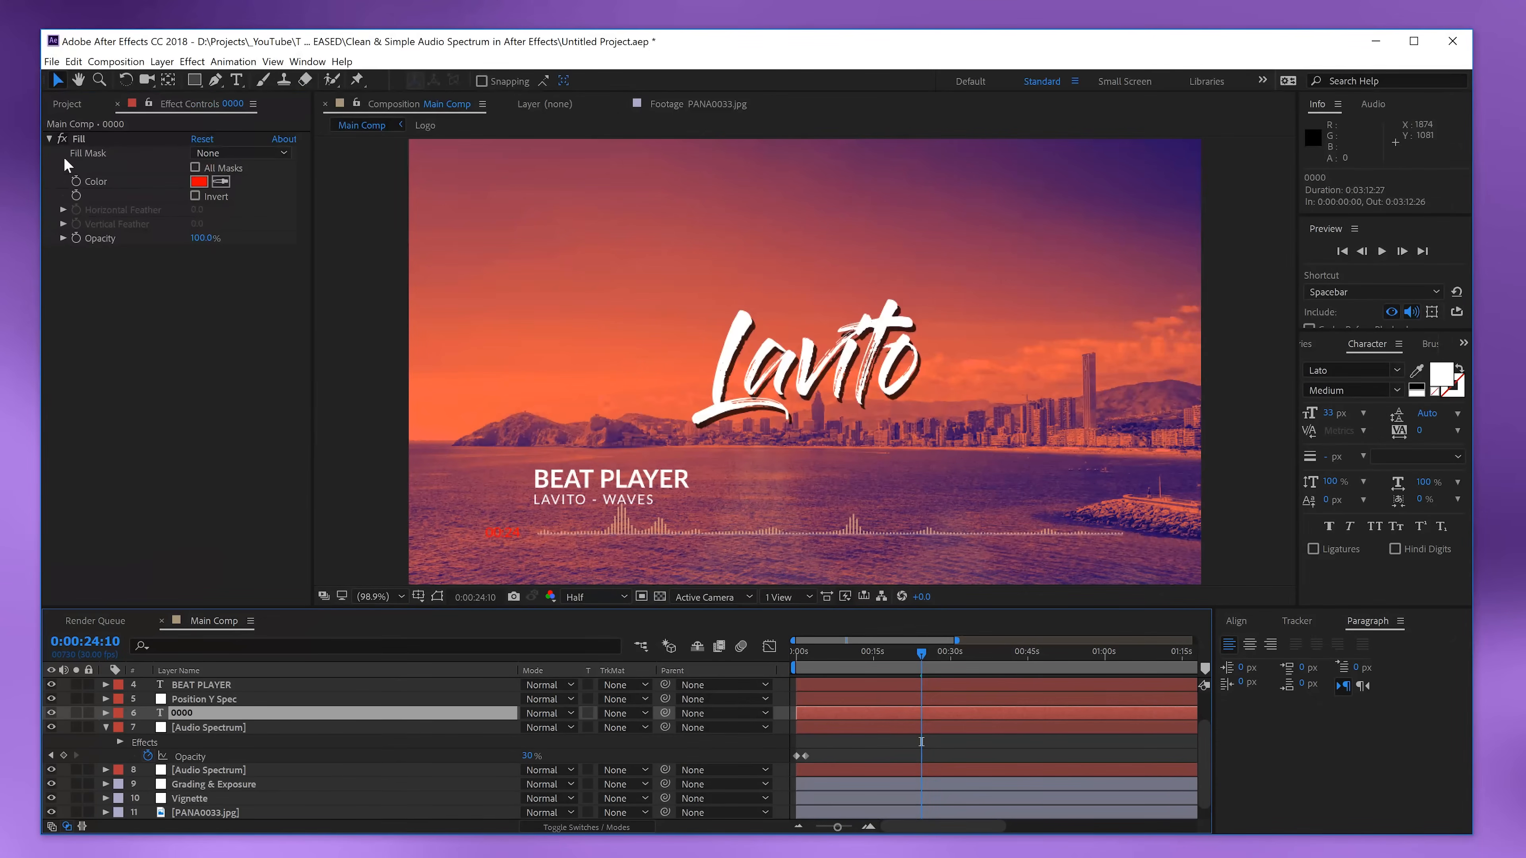
{"action": "left_click", "coordinate": [84, 145]}
{"action": "key", "text": "Delete"}
- Add a new Fill effect to the 0000 layer and set its color to DAA97B
{"action": "left_click", "coordinate": [192, 62]}
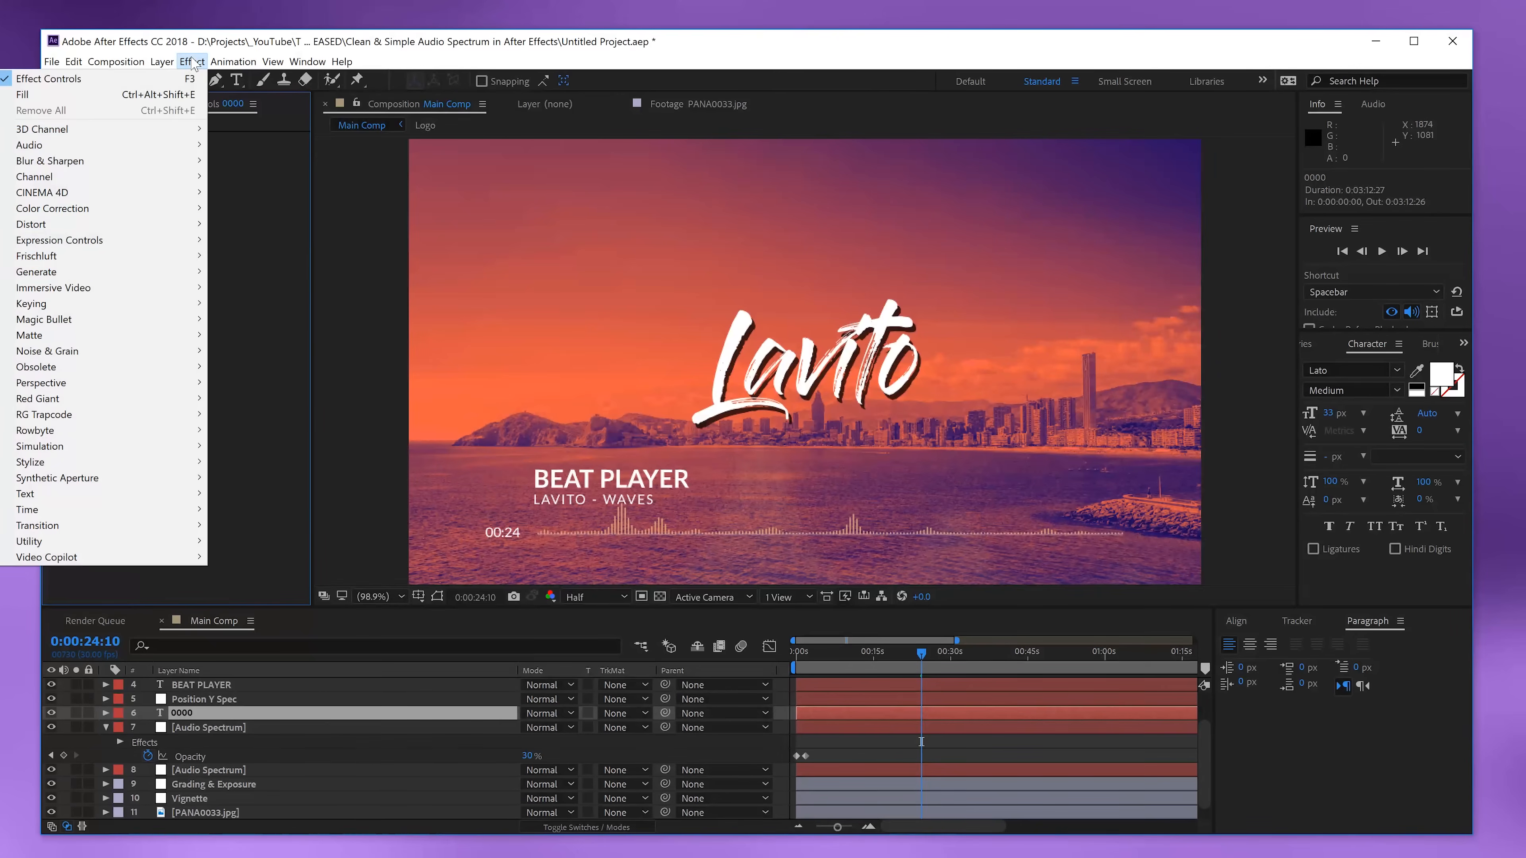
{"action": "mouse_move", "coordinate": [78, 274]}
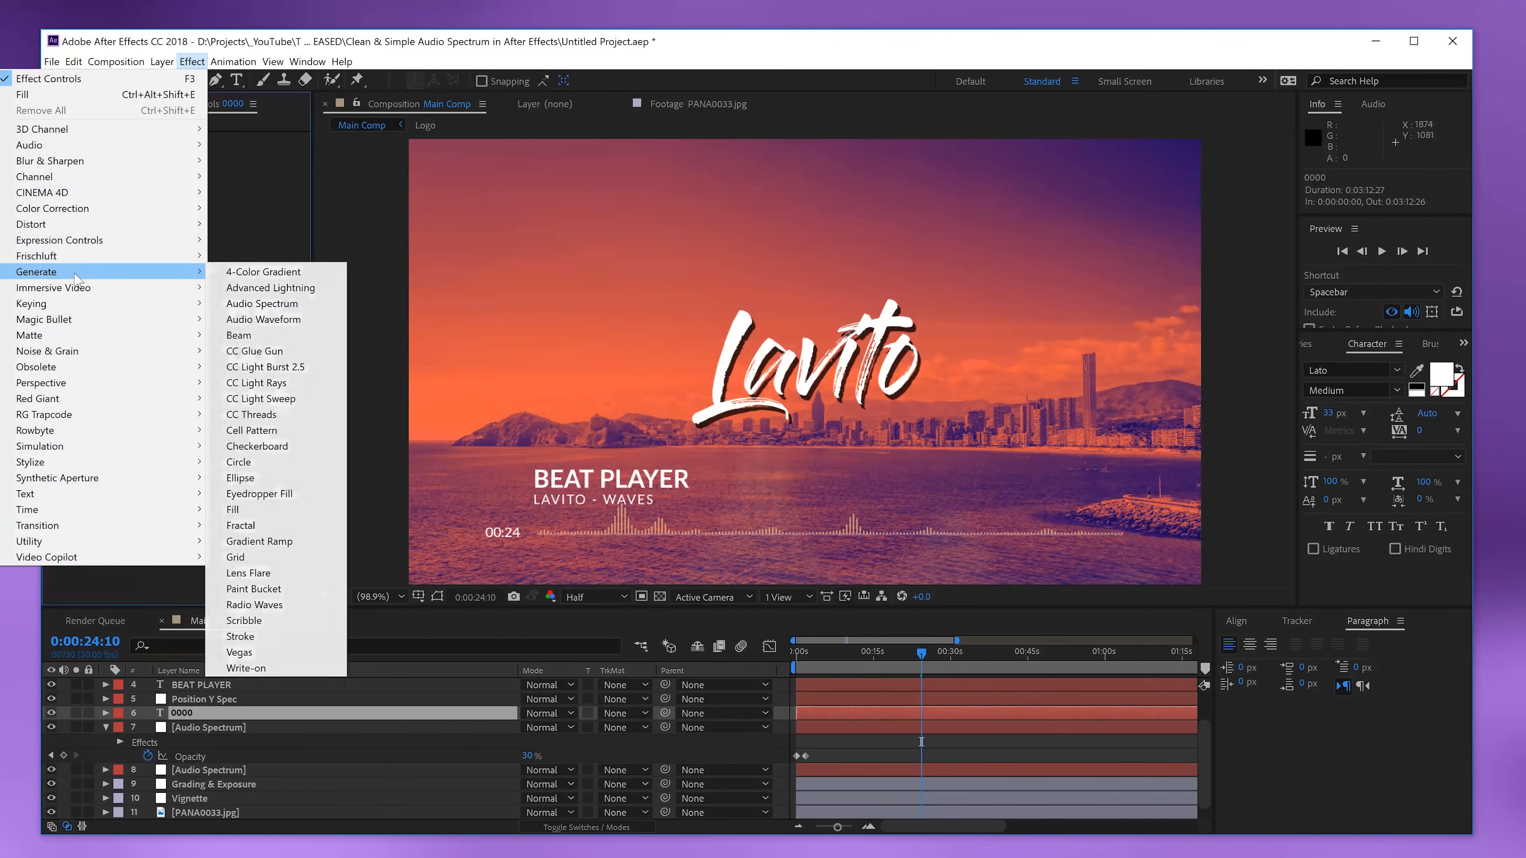
{"action": "left_click", "coordinate": [250, 511]}
{"action": "left_click", "coordinate": [200, 183]}
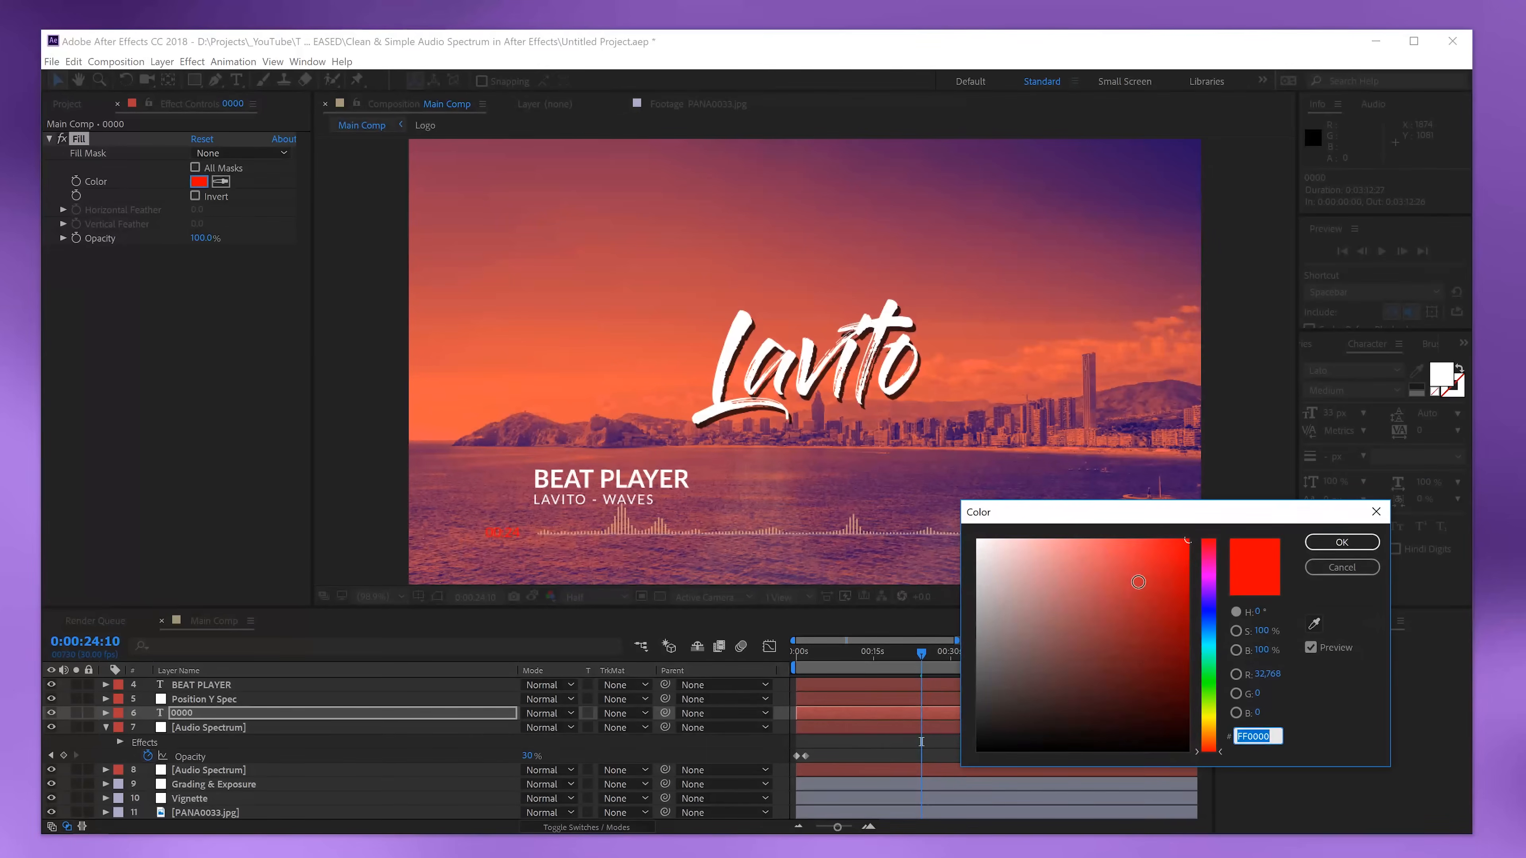
{"action": "key", "text": "ctrl+v"}
{"action": "left_click", "coordinate": [1356, 542]}
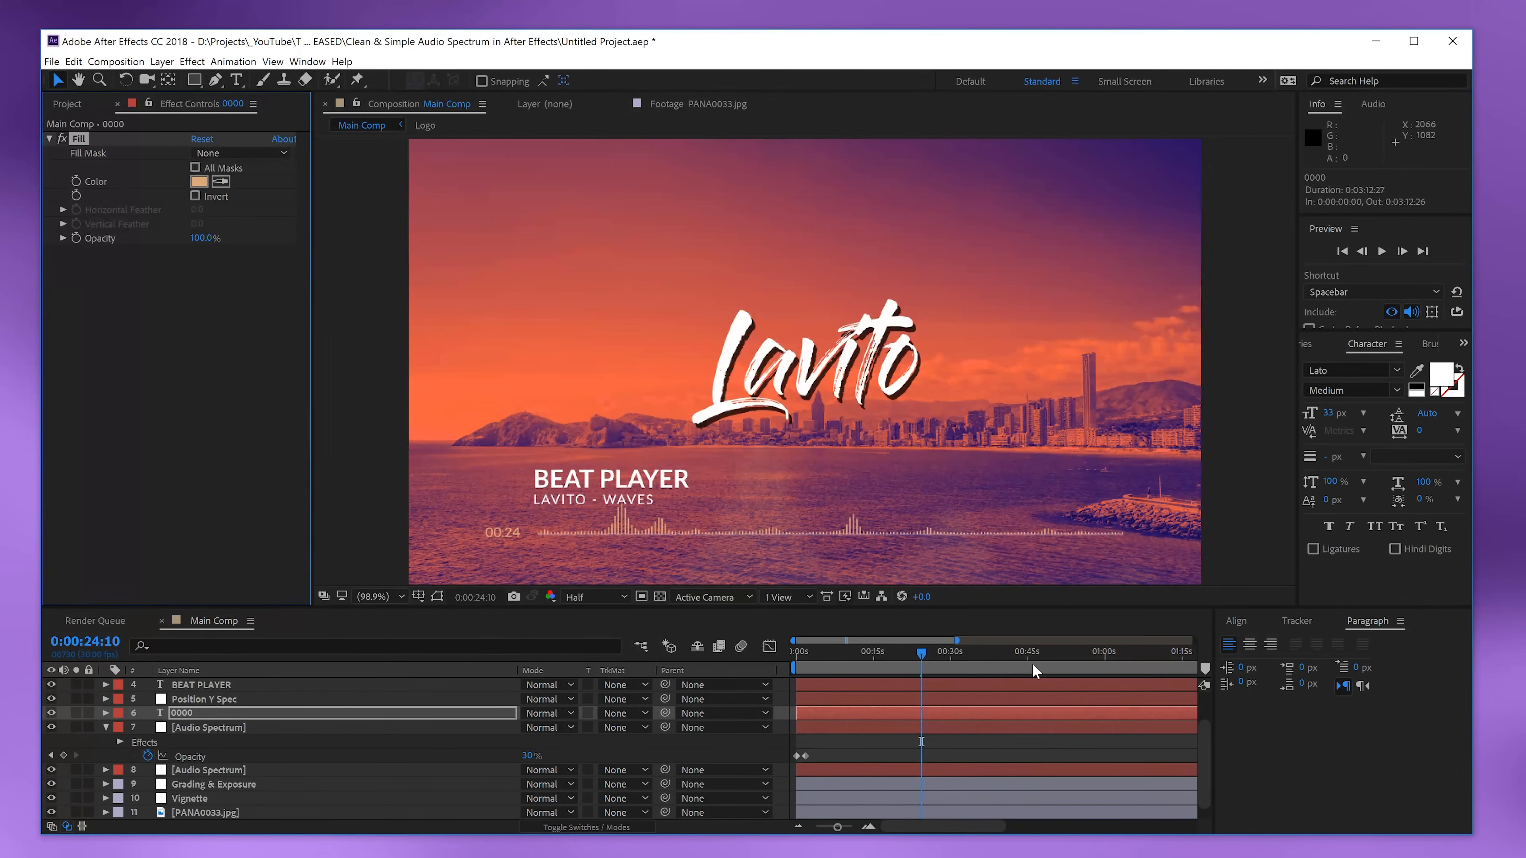
- Copy the Fill effect from the 0000 layer onto the BEAT PLAYER and LAVITO - WAVES text layers
{"action": "scroll", "coordinate": [880, 705], "scroll_direction": "up", "scroll_amount": 2}
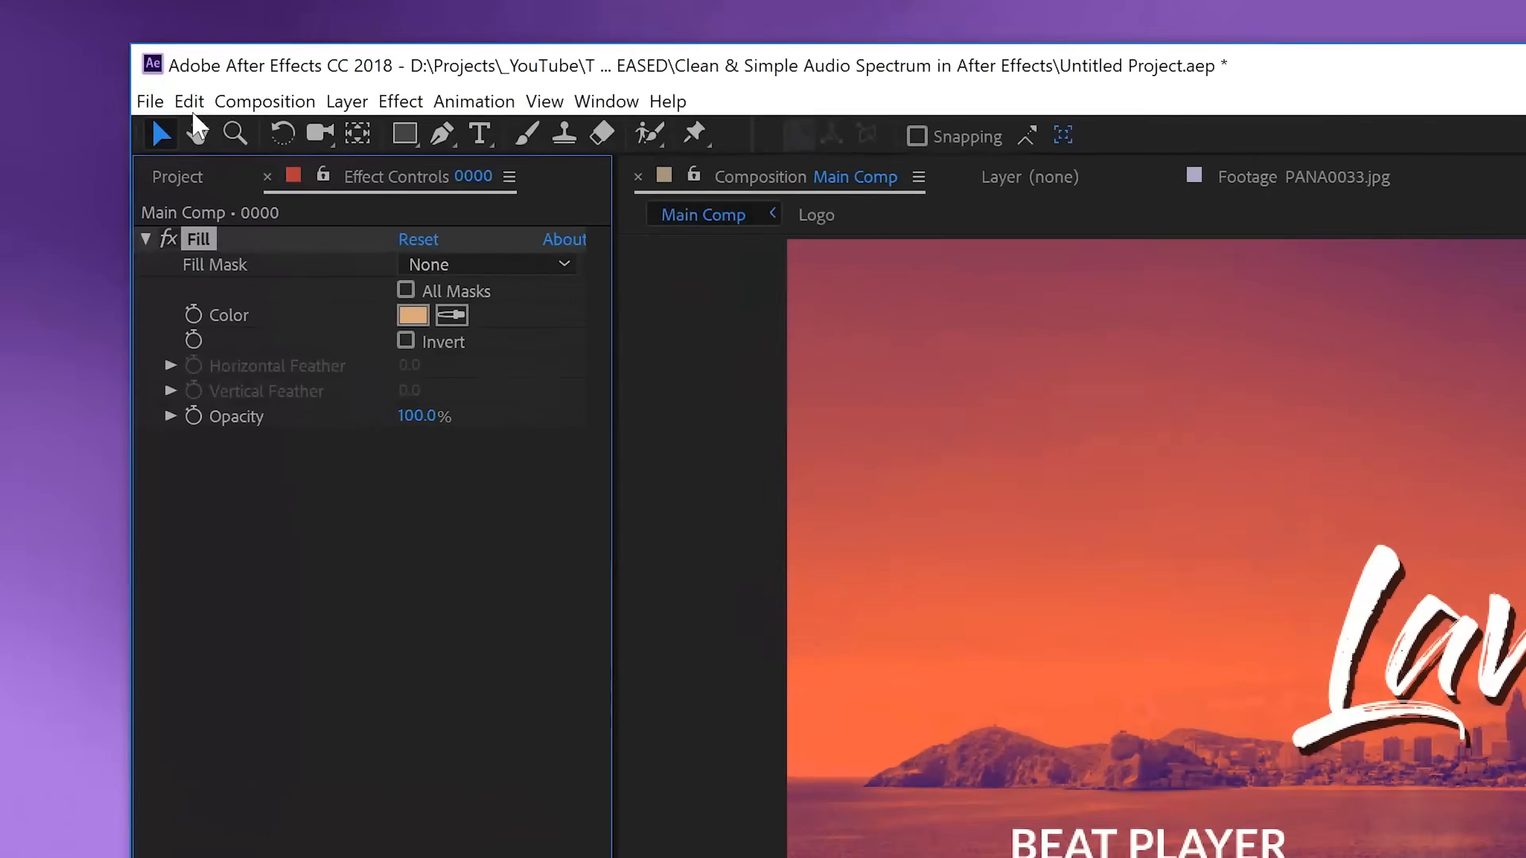
{"action": "left_click", "coordinate": [73, 62]}
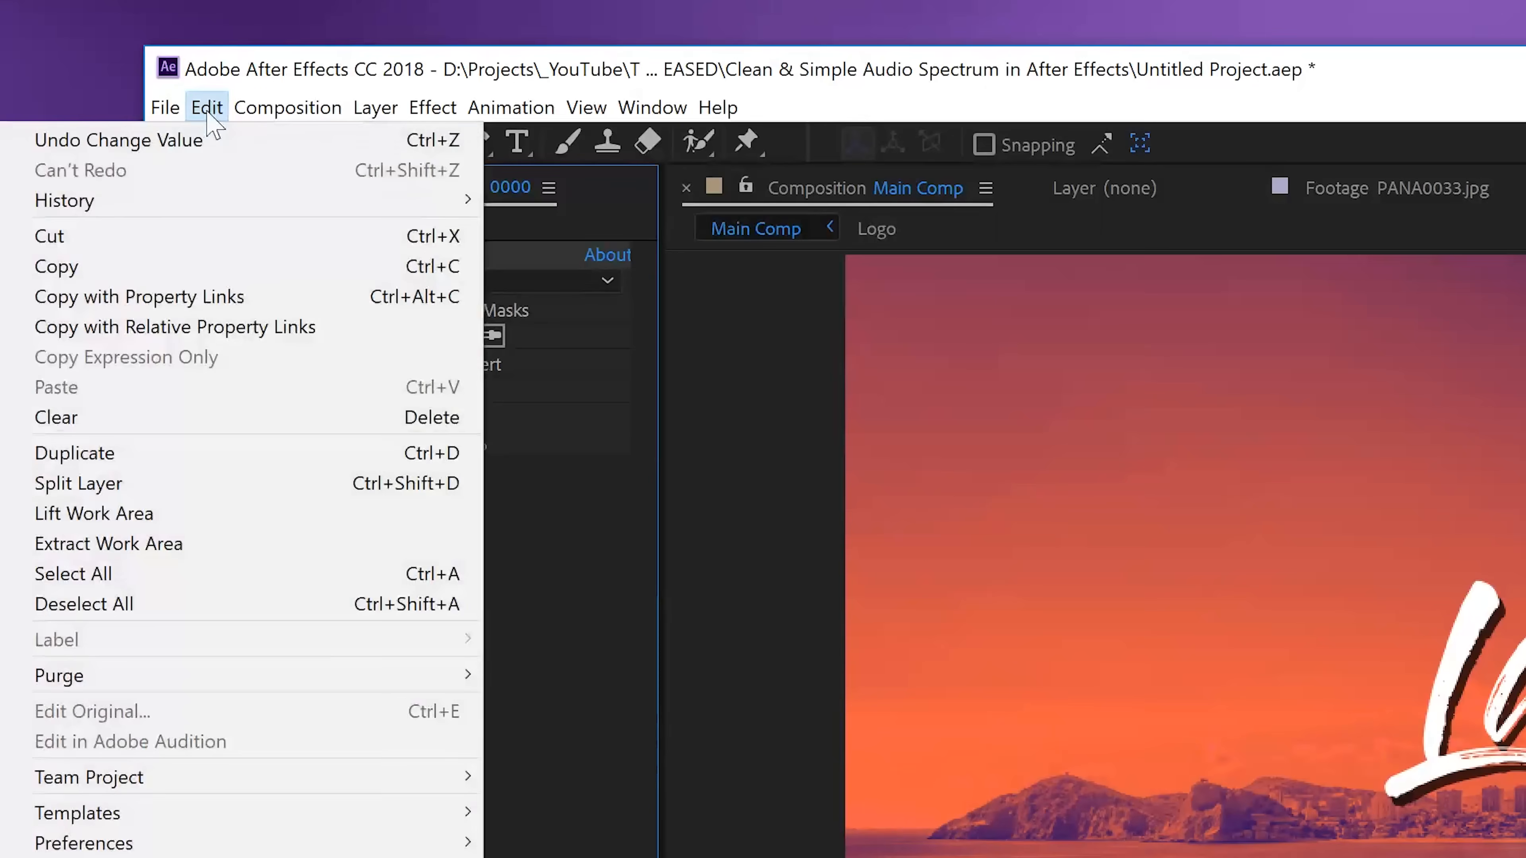
{"action": "left_click", "coordinate": [144, 298]}
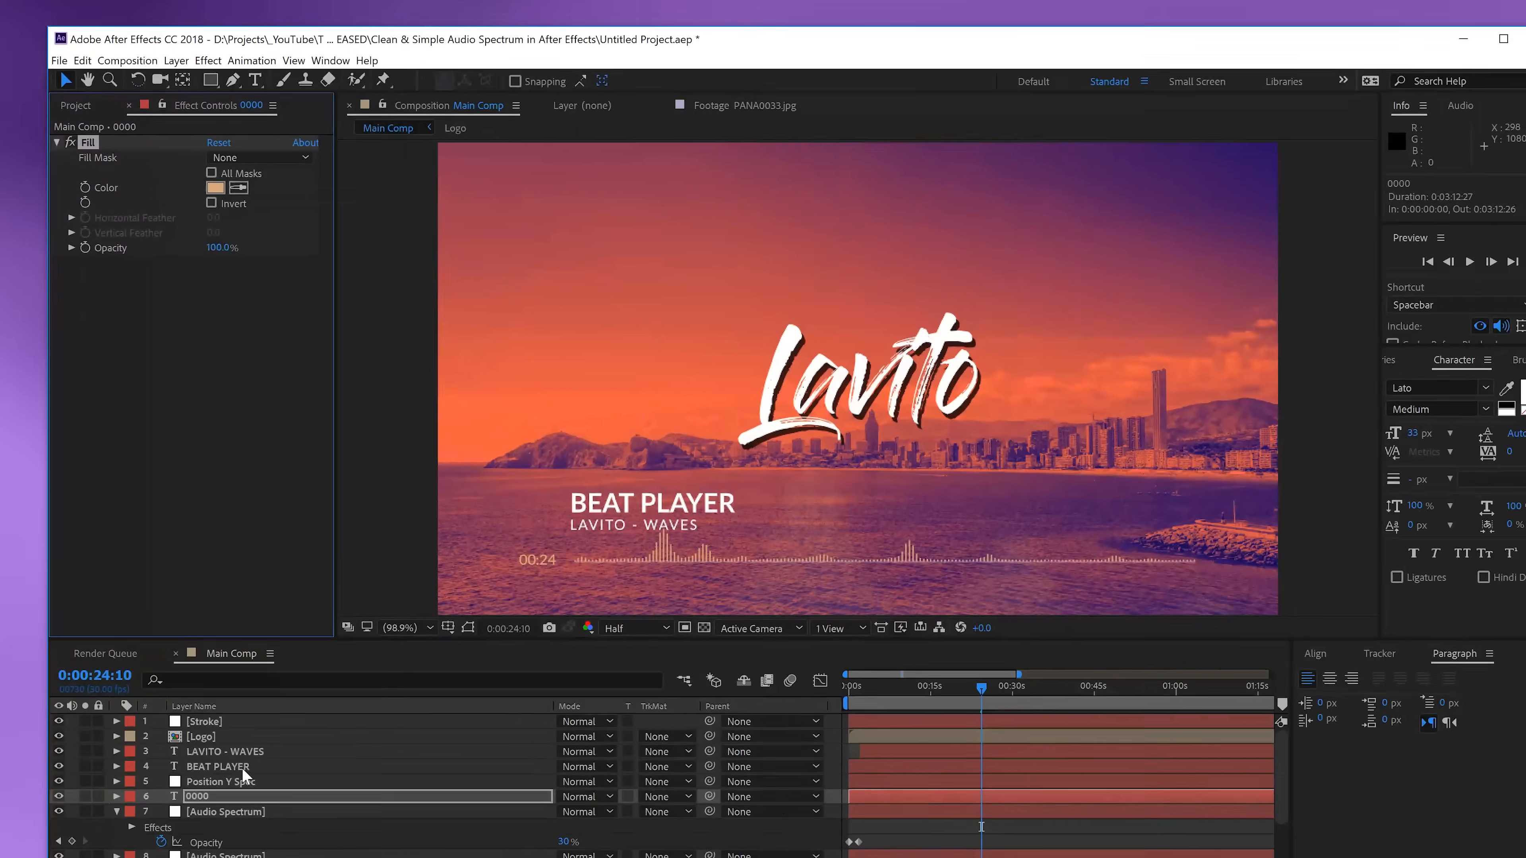
{"action": "left_click", "coordinate": [234, 723]}
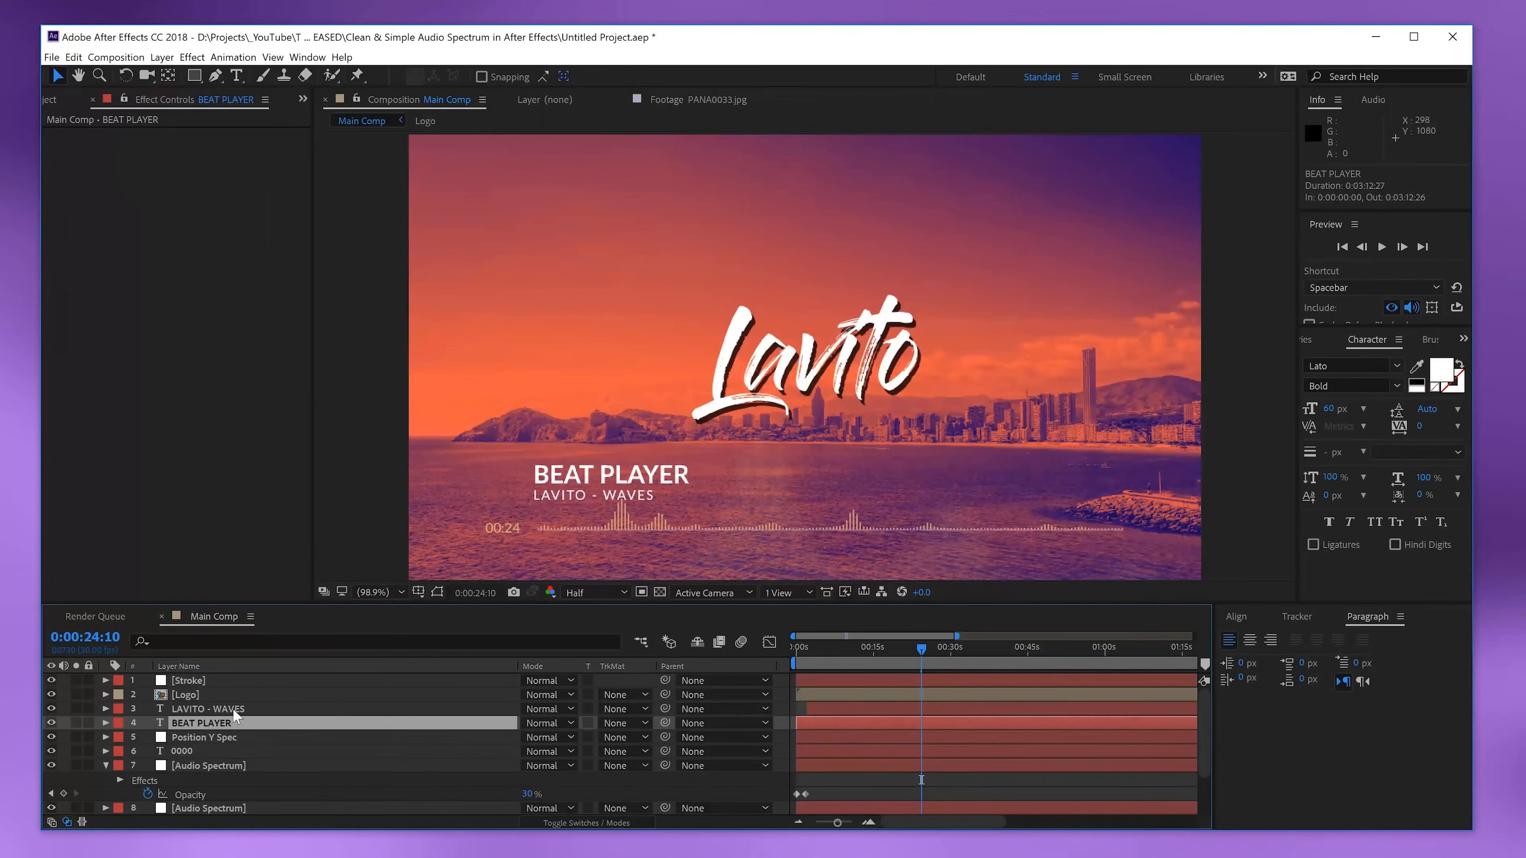
{"action": "left_click", "coordinate": [232, 708], "text": "ctrl"}
{"action": "key", "text": "ctrl+v"}
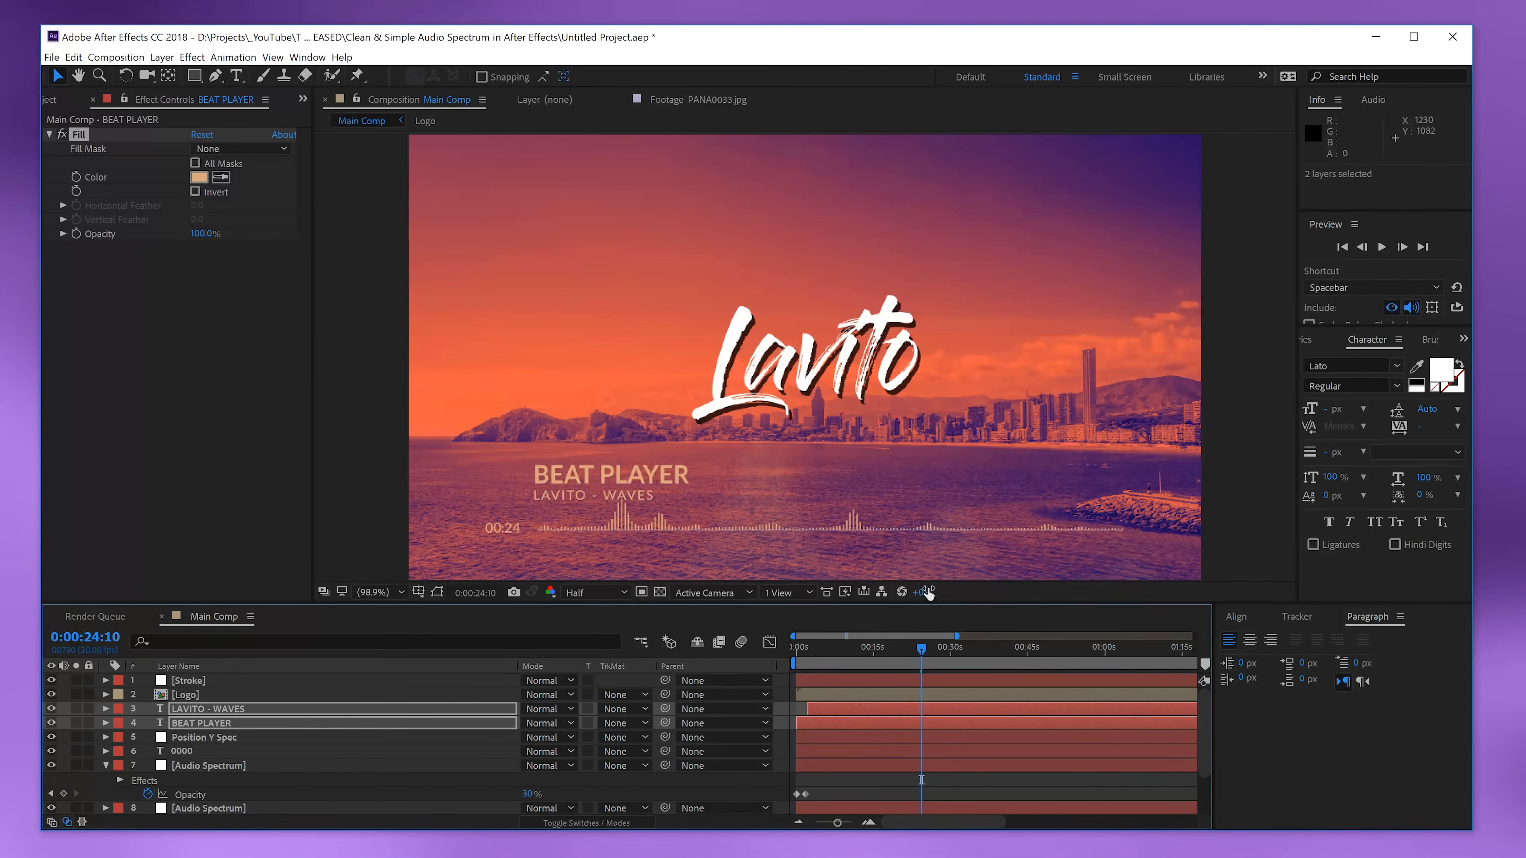
- Change the Fill color of the BEAT PLAYER and LAVITO - WAVES layers to the peach tone FFAD88
{"action": "left_click_drag", "start_coordinate": [918, 659], "coordinate": [886, 649]}
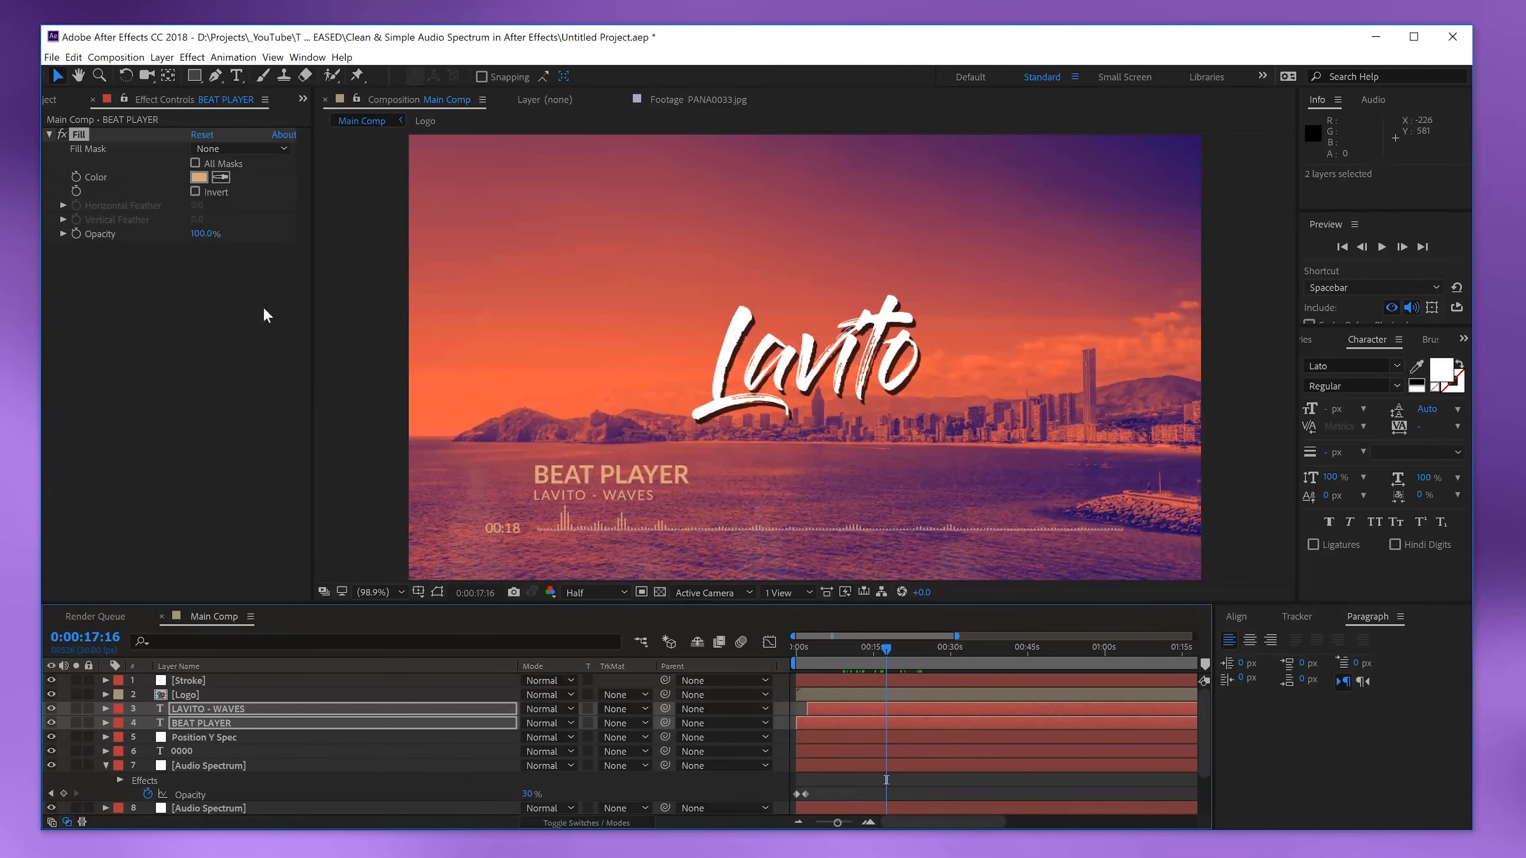
{"action": "left_click", "coordinate": [199, 177]}
{"action": "mouse_move", "coordinate": [1112, 584]}
{"action": "left_mouse_down"}
{"action": "mouse_move", "coordinate": [1113, 567]}
{"action": "mouse_move", "coordinate": [1100, 584]}
{"action": "mouse_move", "coordinate": [1079, 578]}
{"action": "left_mouse_up"}
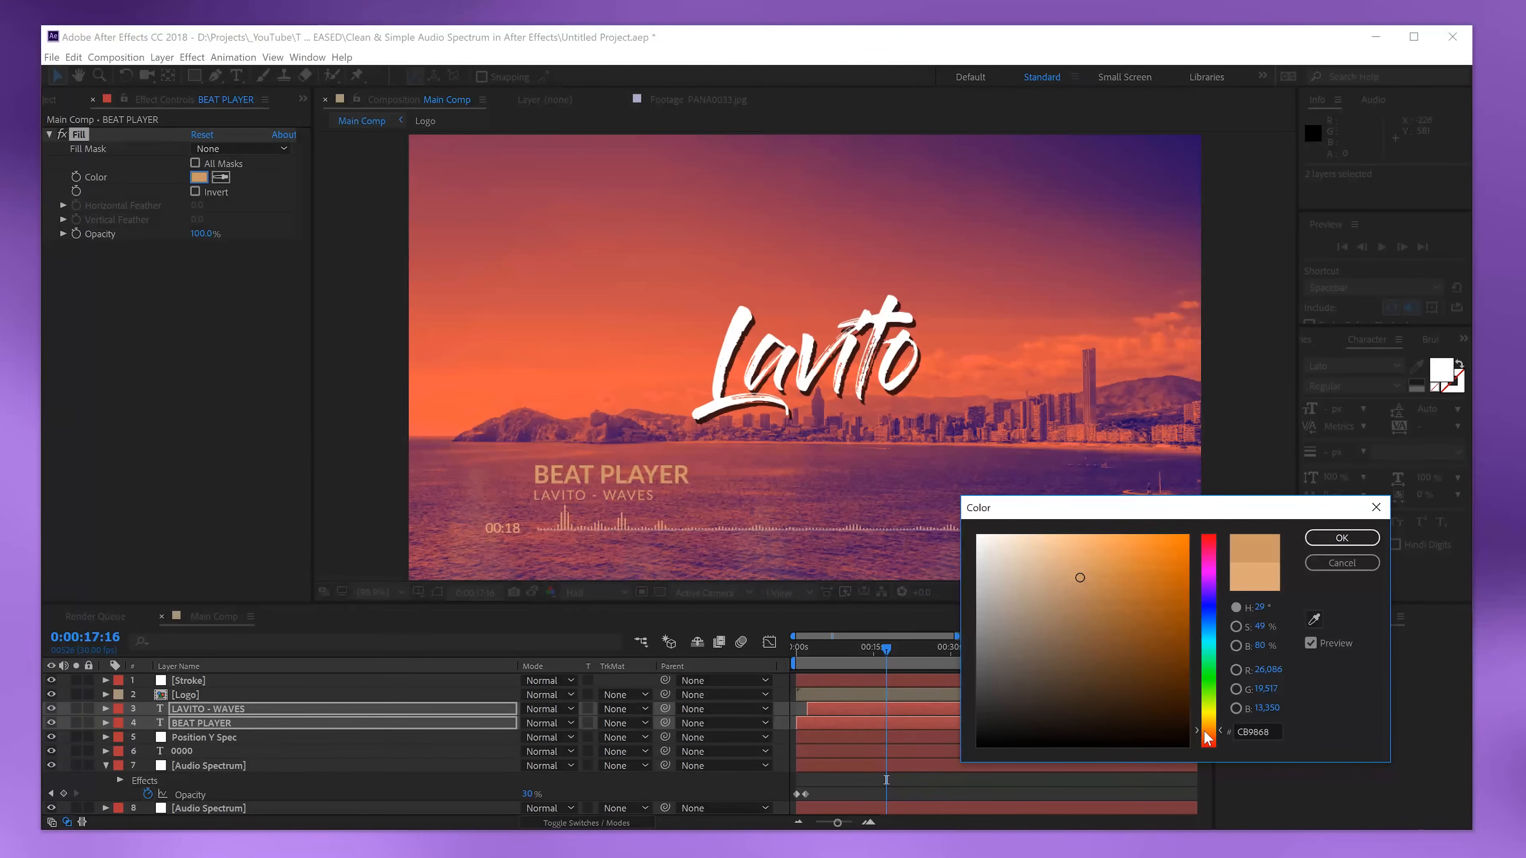
{"action": "left_click_drag", "start_coordinate": [1208, 740], "coordinate": [1208, 746]}
{"action": "left_click_drag", "start_coordinate": [1082, 576], "coordinate": [1075, 527]}
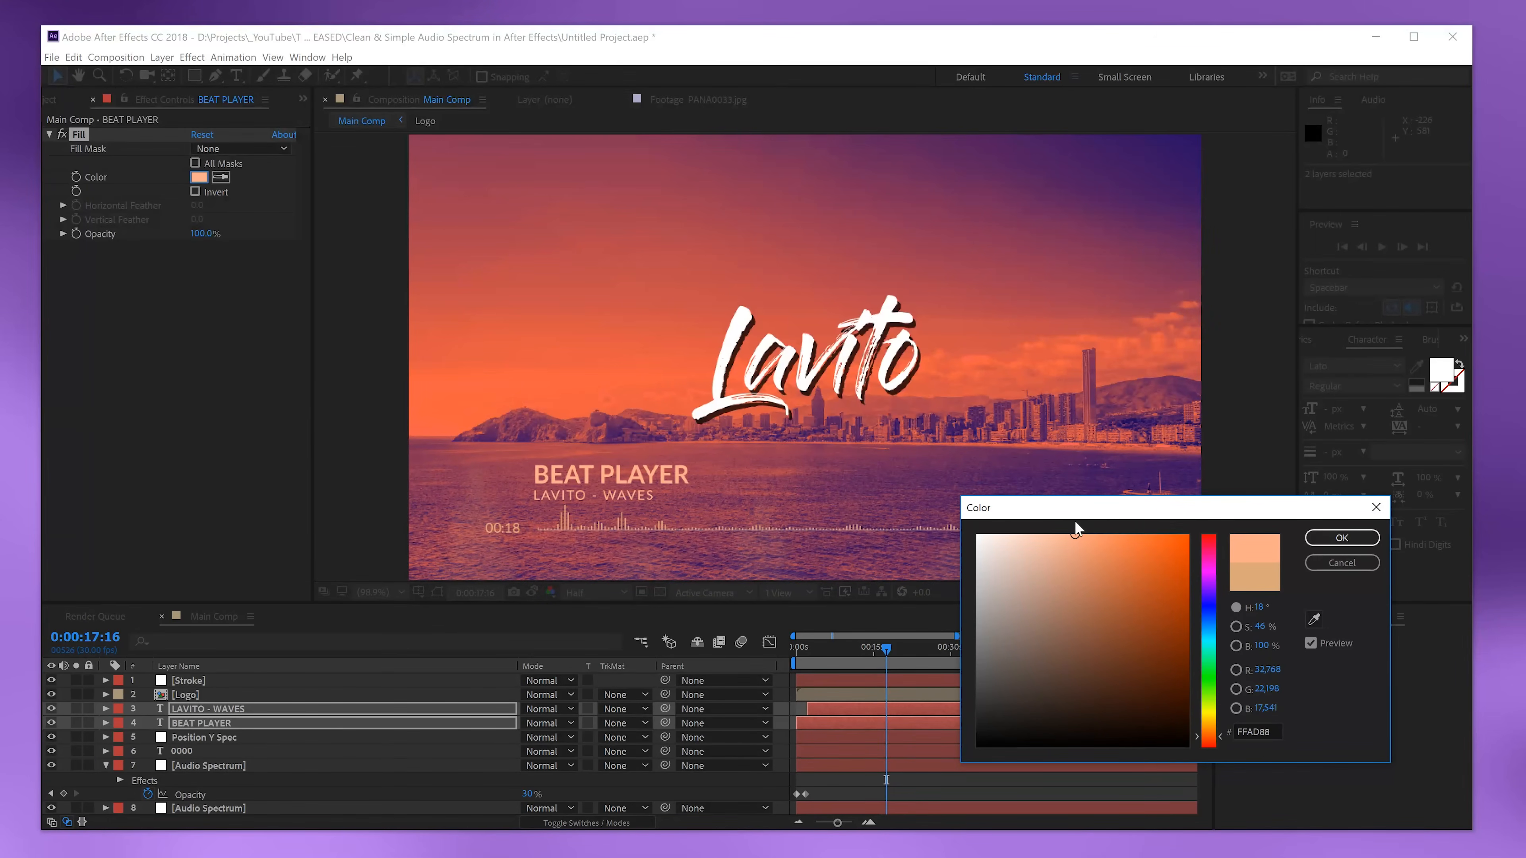
{"action": "left_click", "coordinate": [1342, 537]}
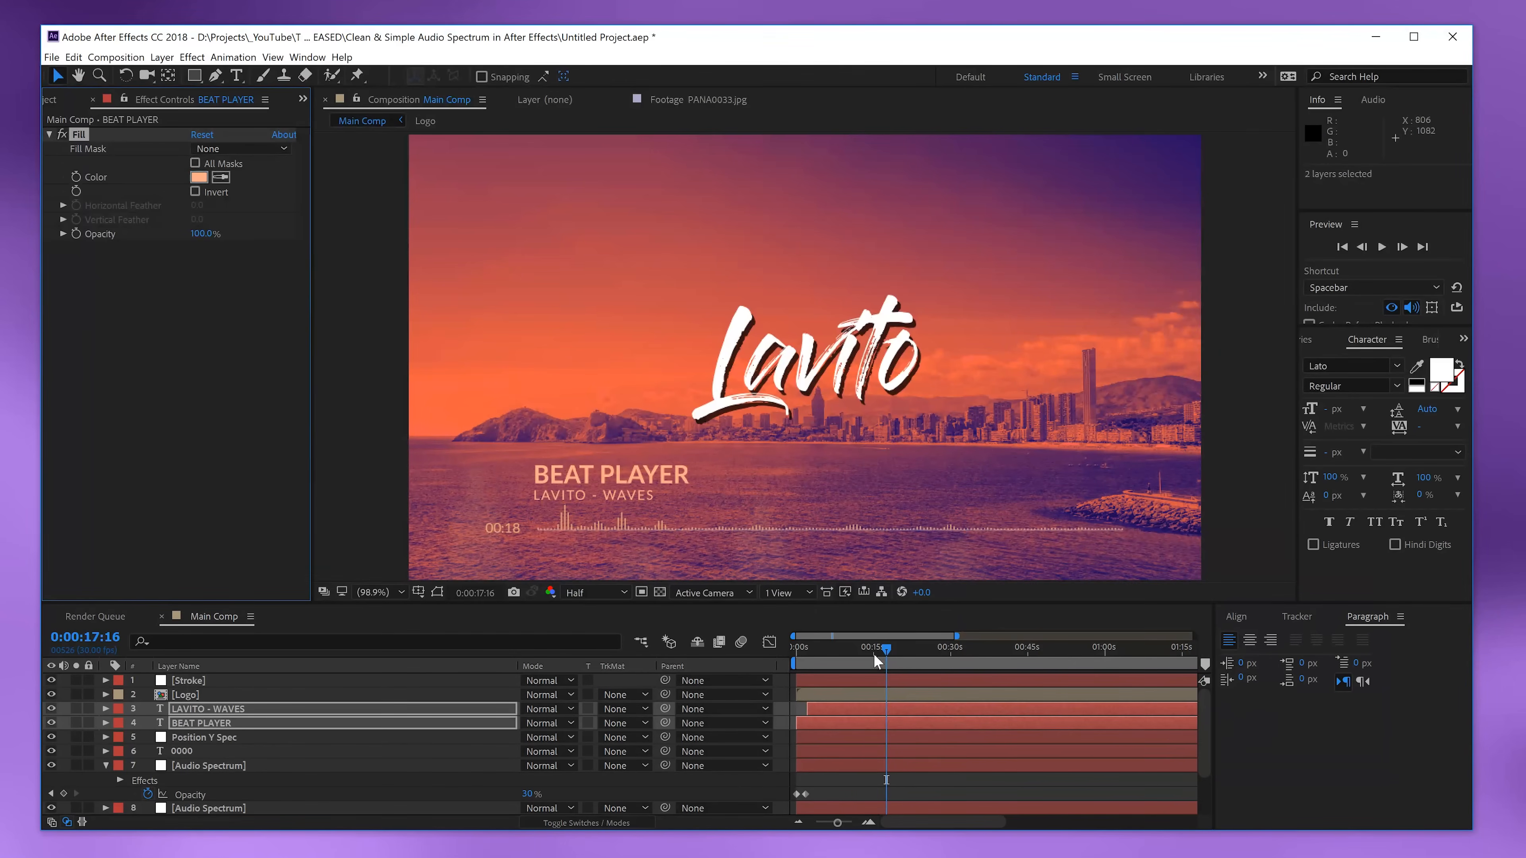
- Transfer the peach Fill from BEAT PLAYER to the 0000 timer layer and preview the composition up to 0:00:28:07
{"action": "left_click", "coordinate": [810, 661]}
{"action": "left_click_drag", "start_coordinate": [810, 662], "coordinate": [822, 670]}
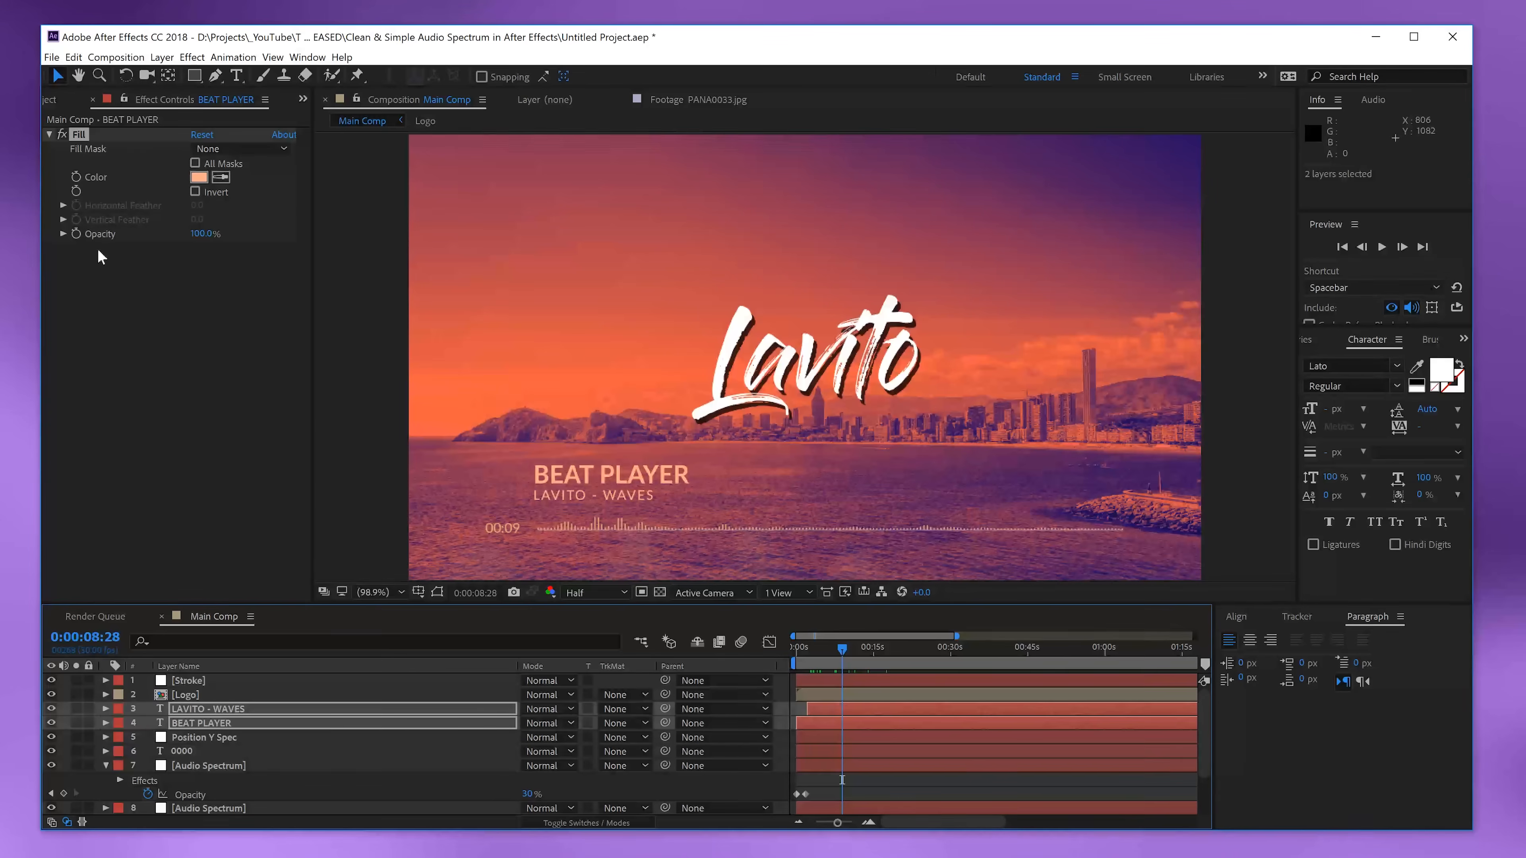
{"action": "left_click", "coordinate": [91, 262]}
{"action": "left_click", "coordinate": [79, 134]}
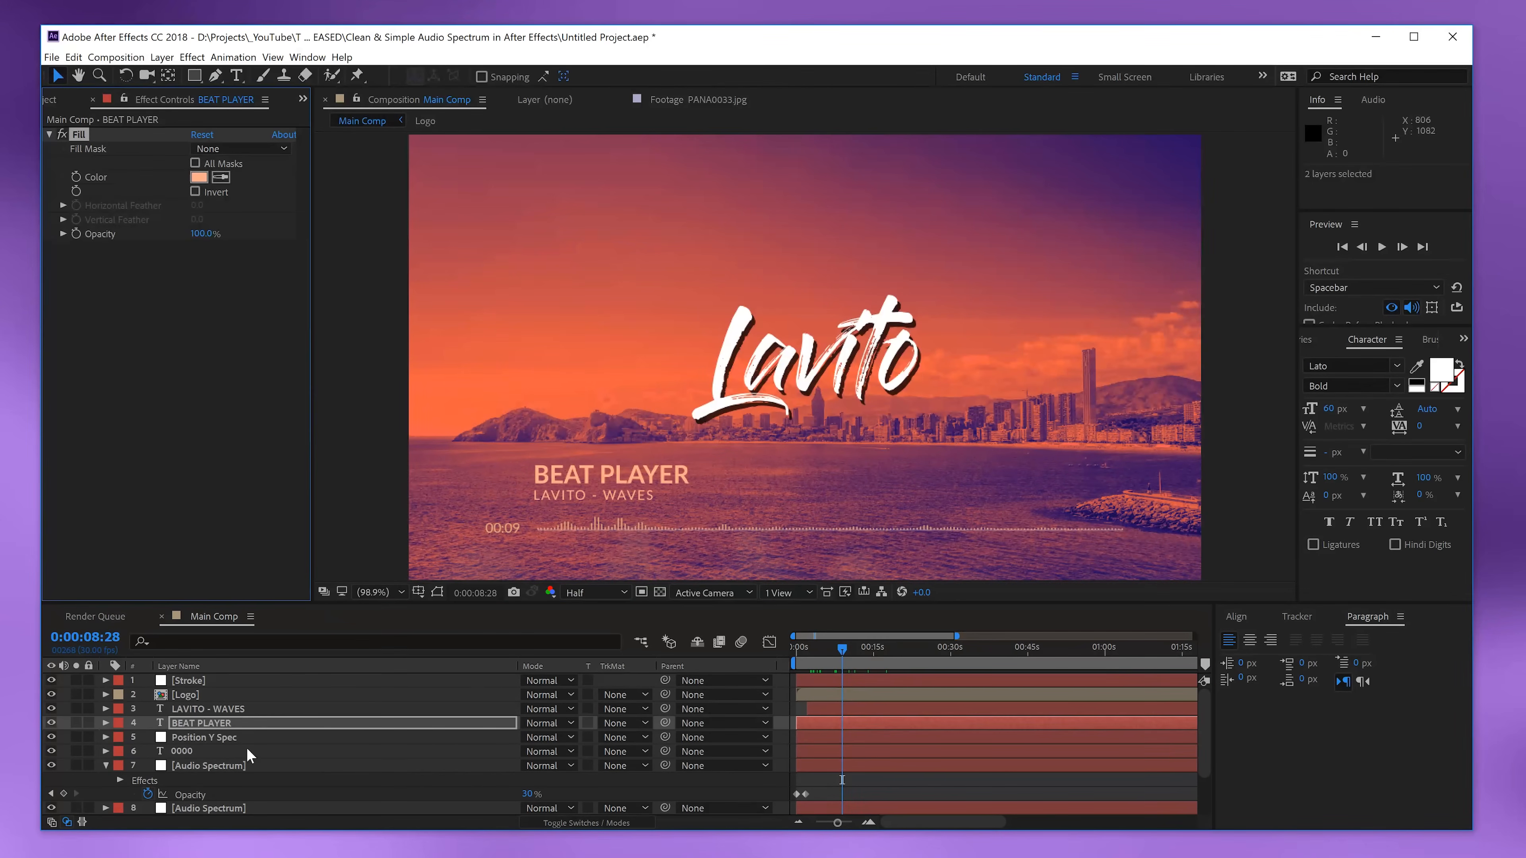
{"action": "left_click", "coordinate": [186, 747]}
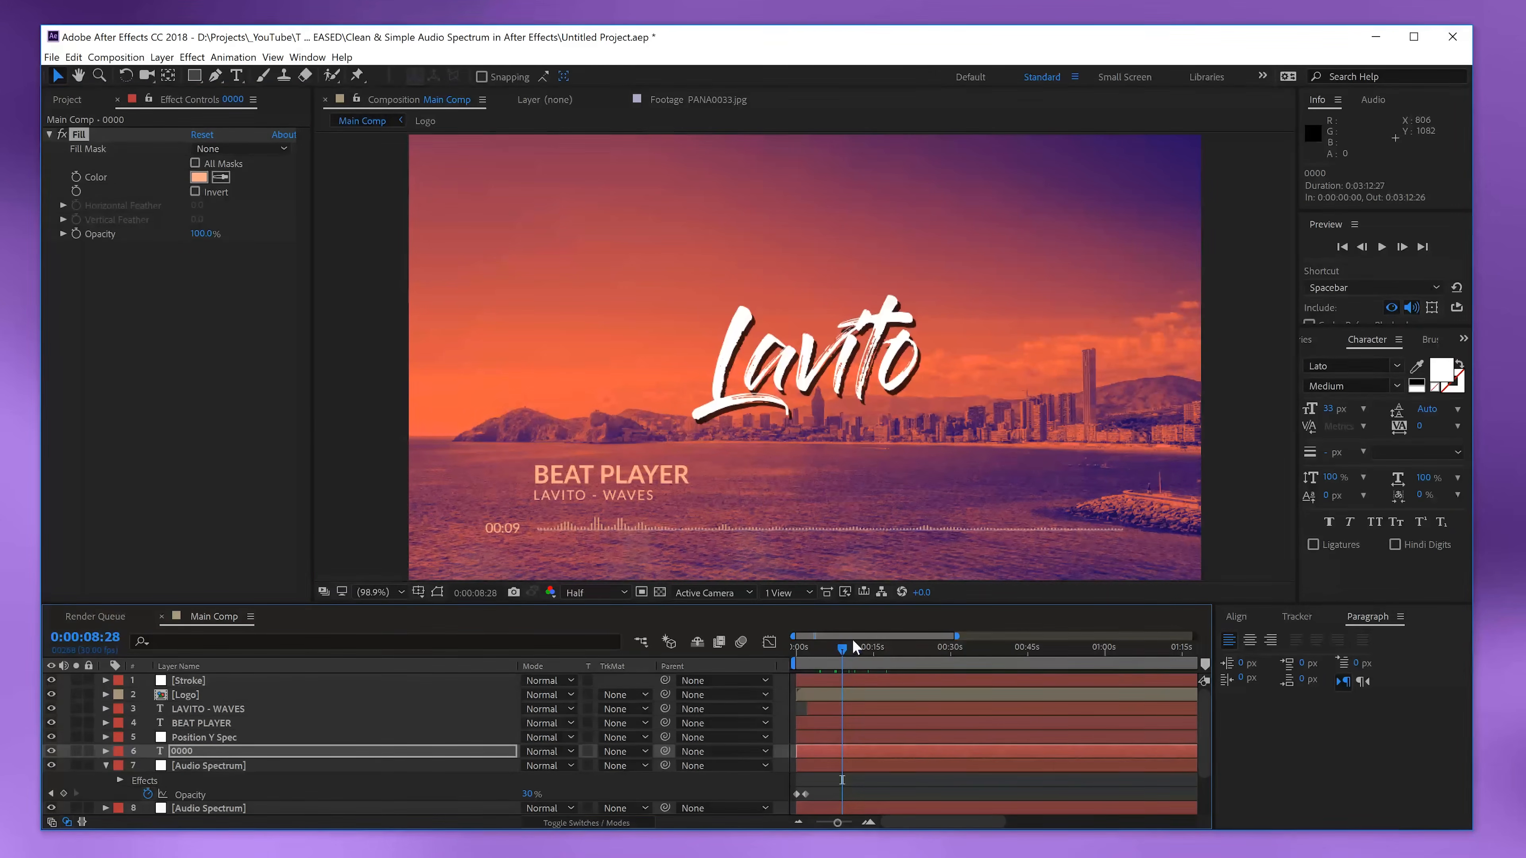
{"action": "left_click_drag", "start_coordinate": [802, 652], "coordinate": [942, 665]}
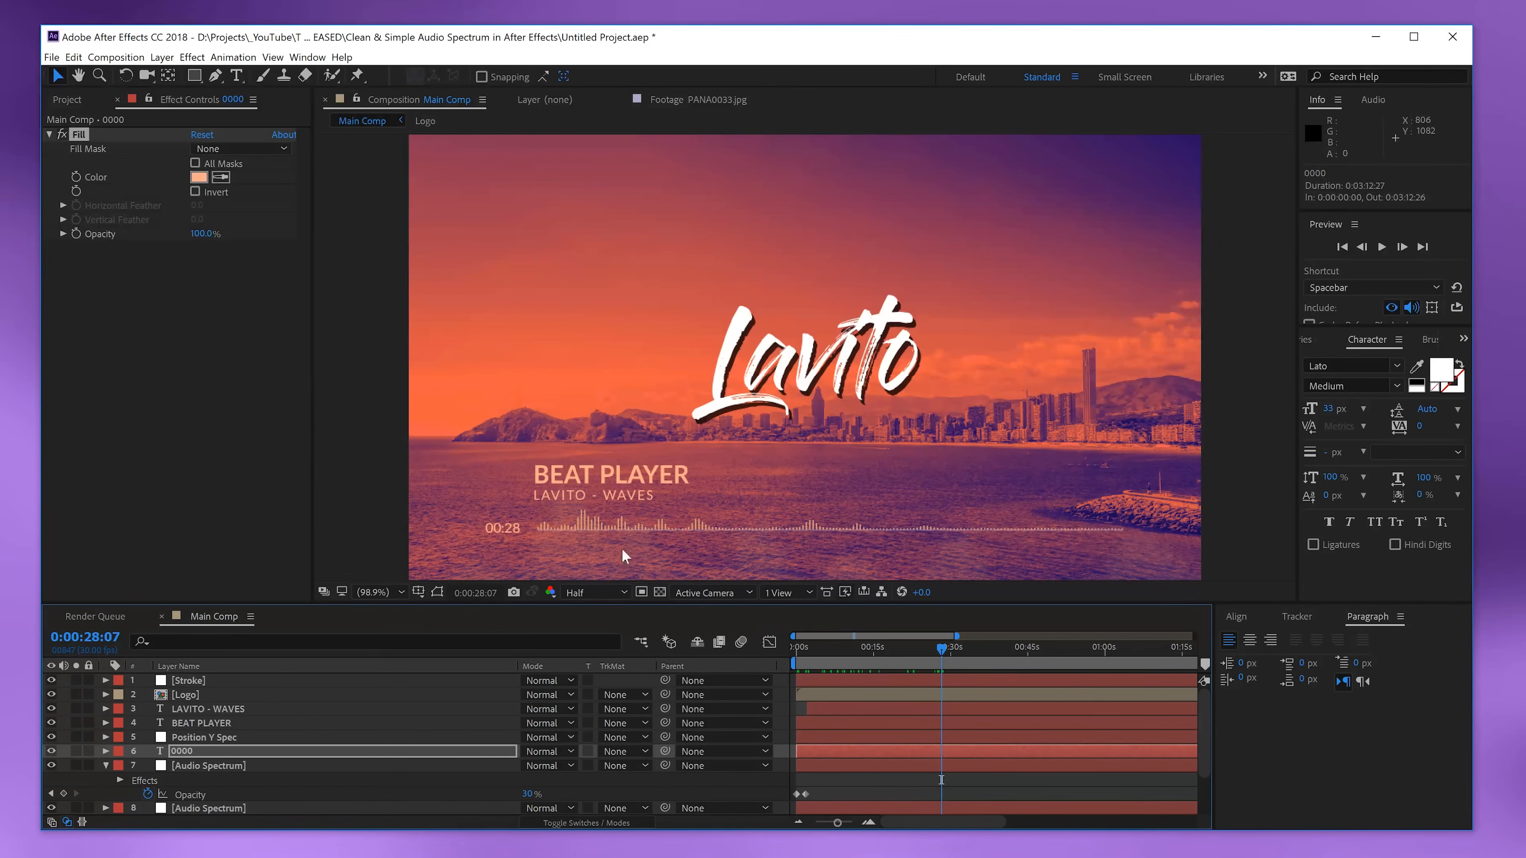
- Create a white 1920 x 1080 px solid named Audio Spectrum Particles
{"action": "left_click", "coordinate": [162, 57]}
{"action": "mouse_move", "coordinate": [168, 74]}
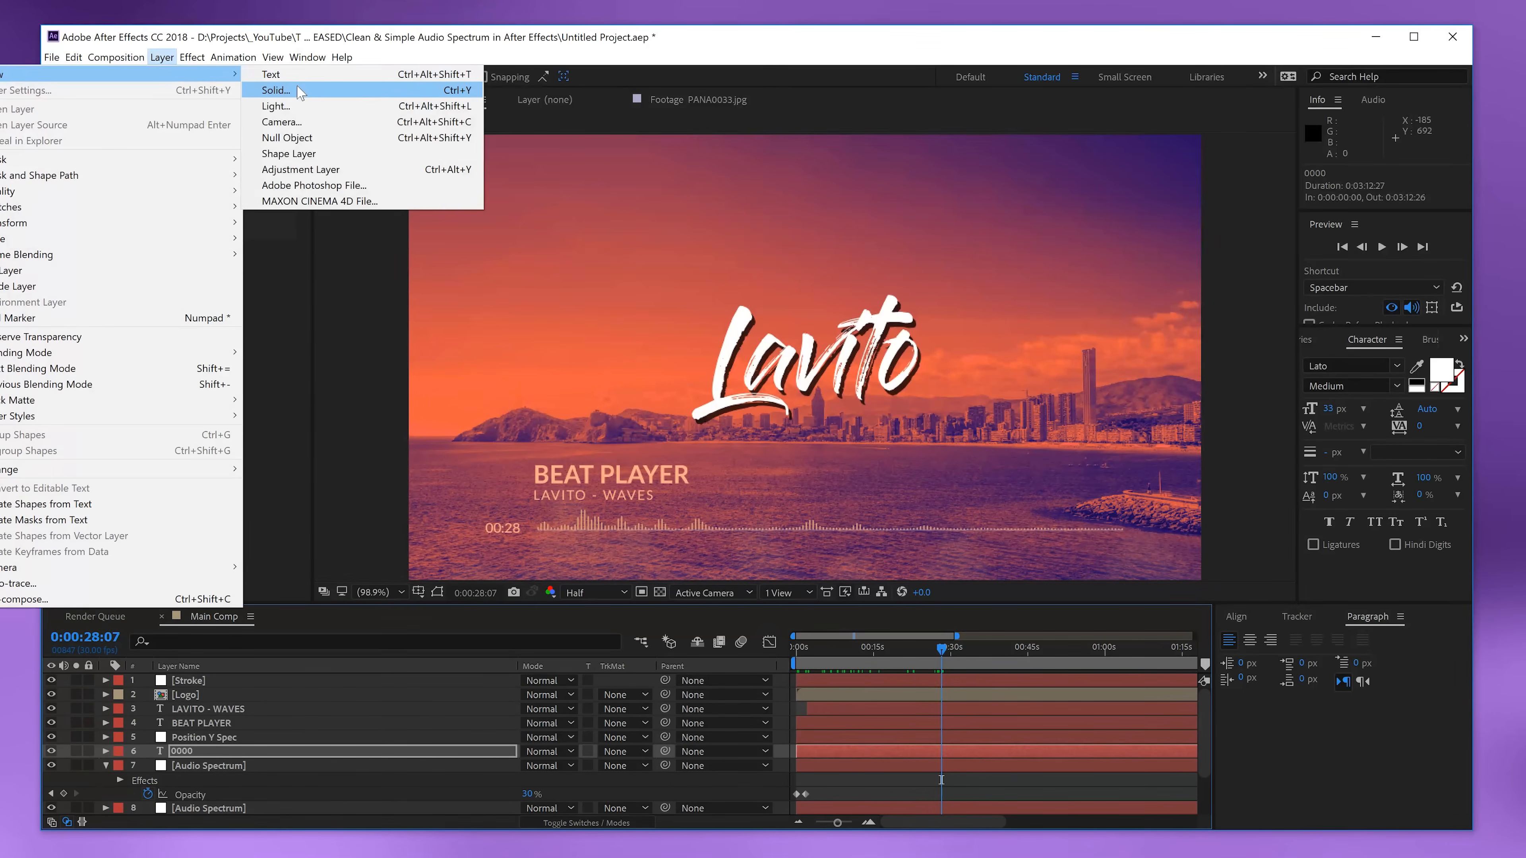
{"action": "left_click", "coordinate": [276, 90]}
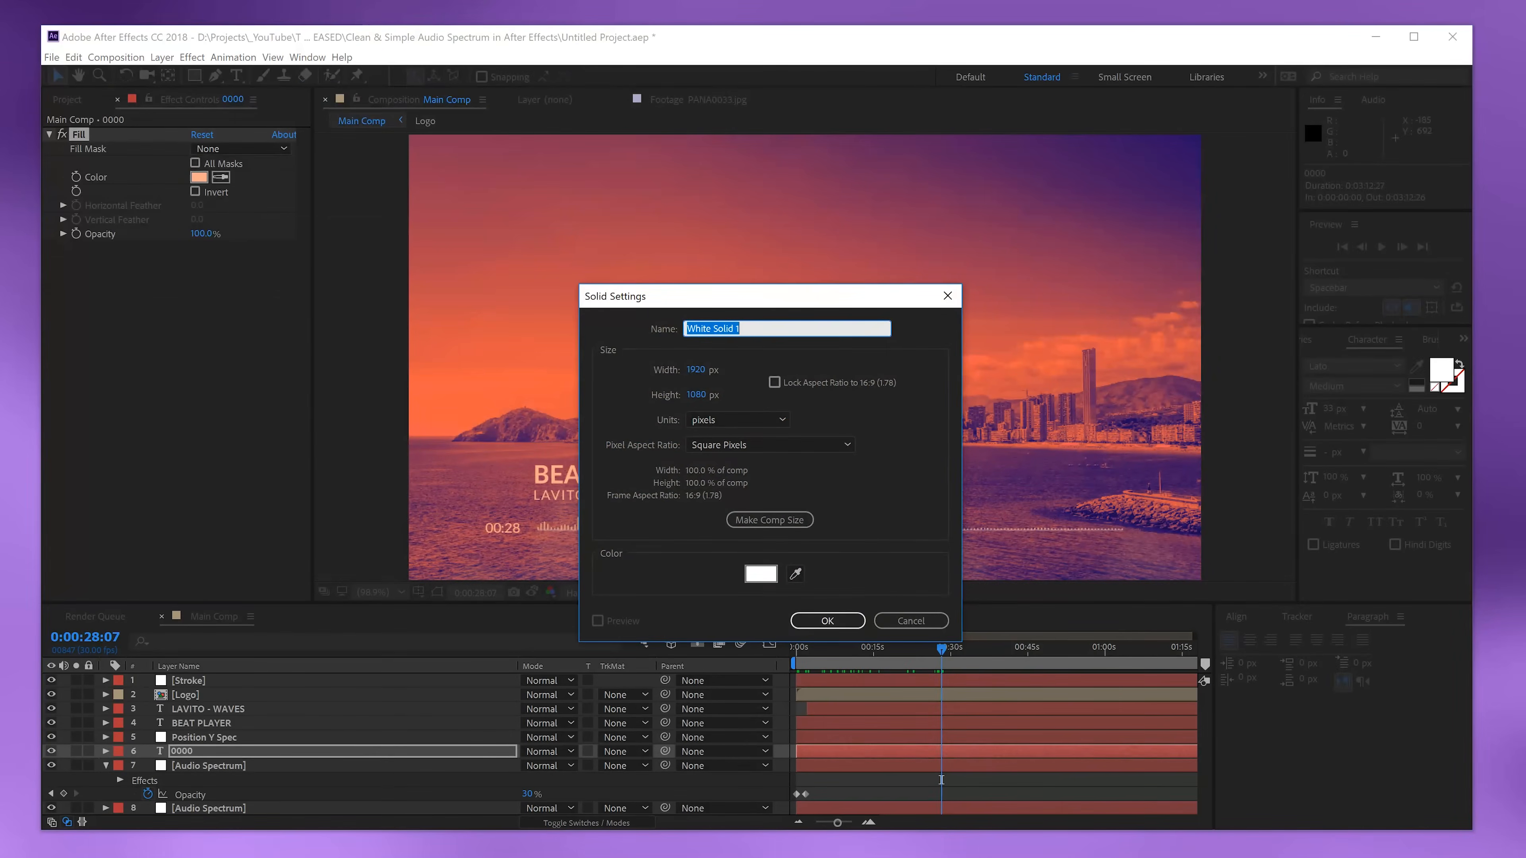
{"action": "type", "text": "Audio Spectrum Part"}
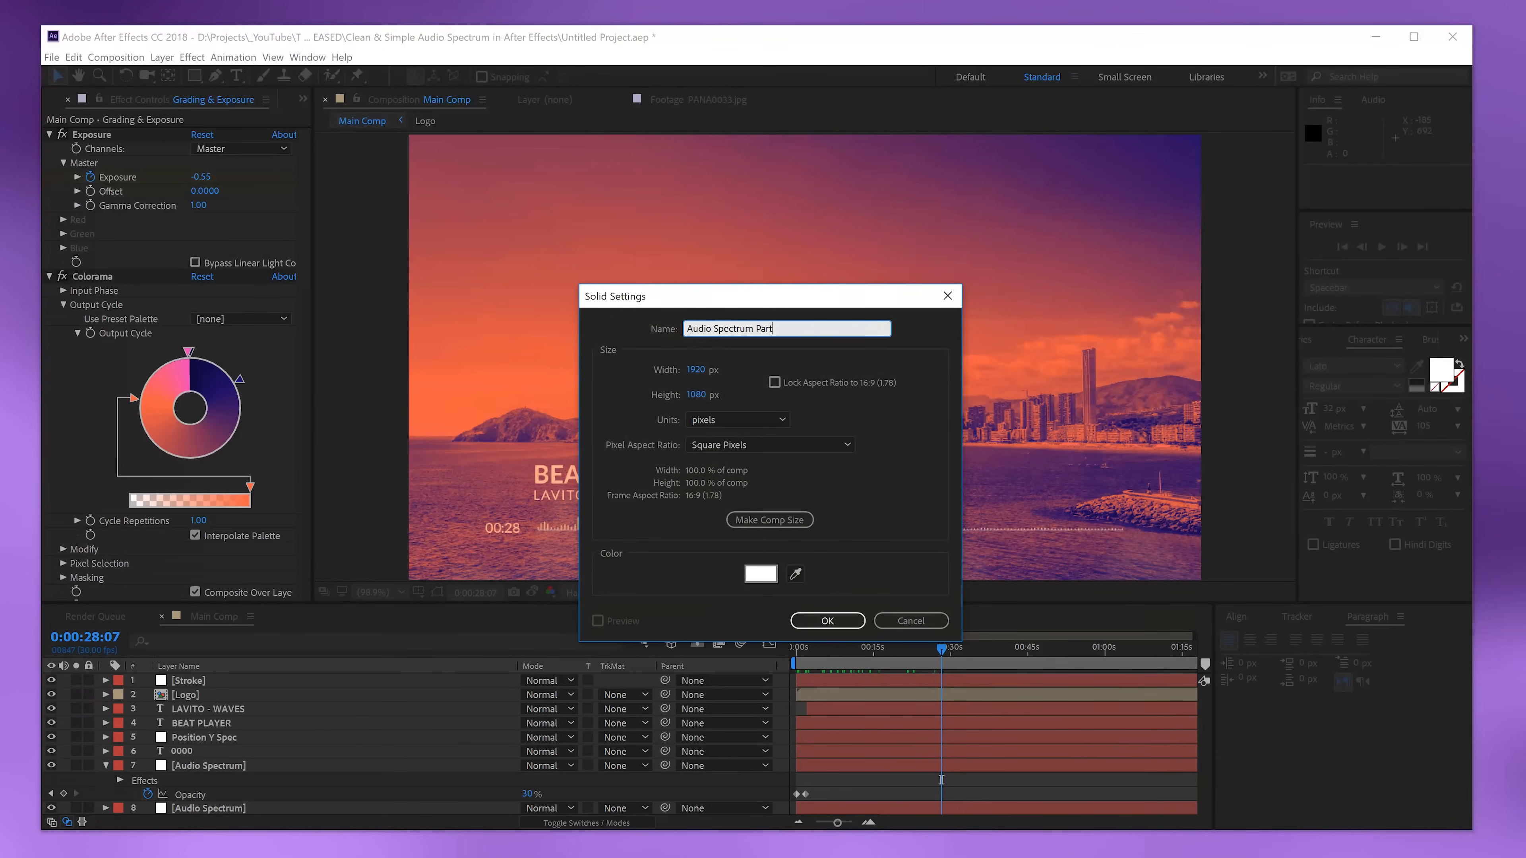
{"action": "type", "text": "icles"}
{"action": "key", "text": "Return"}
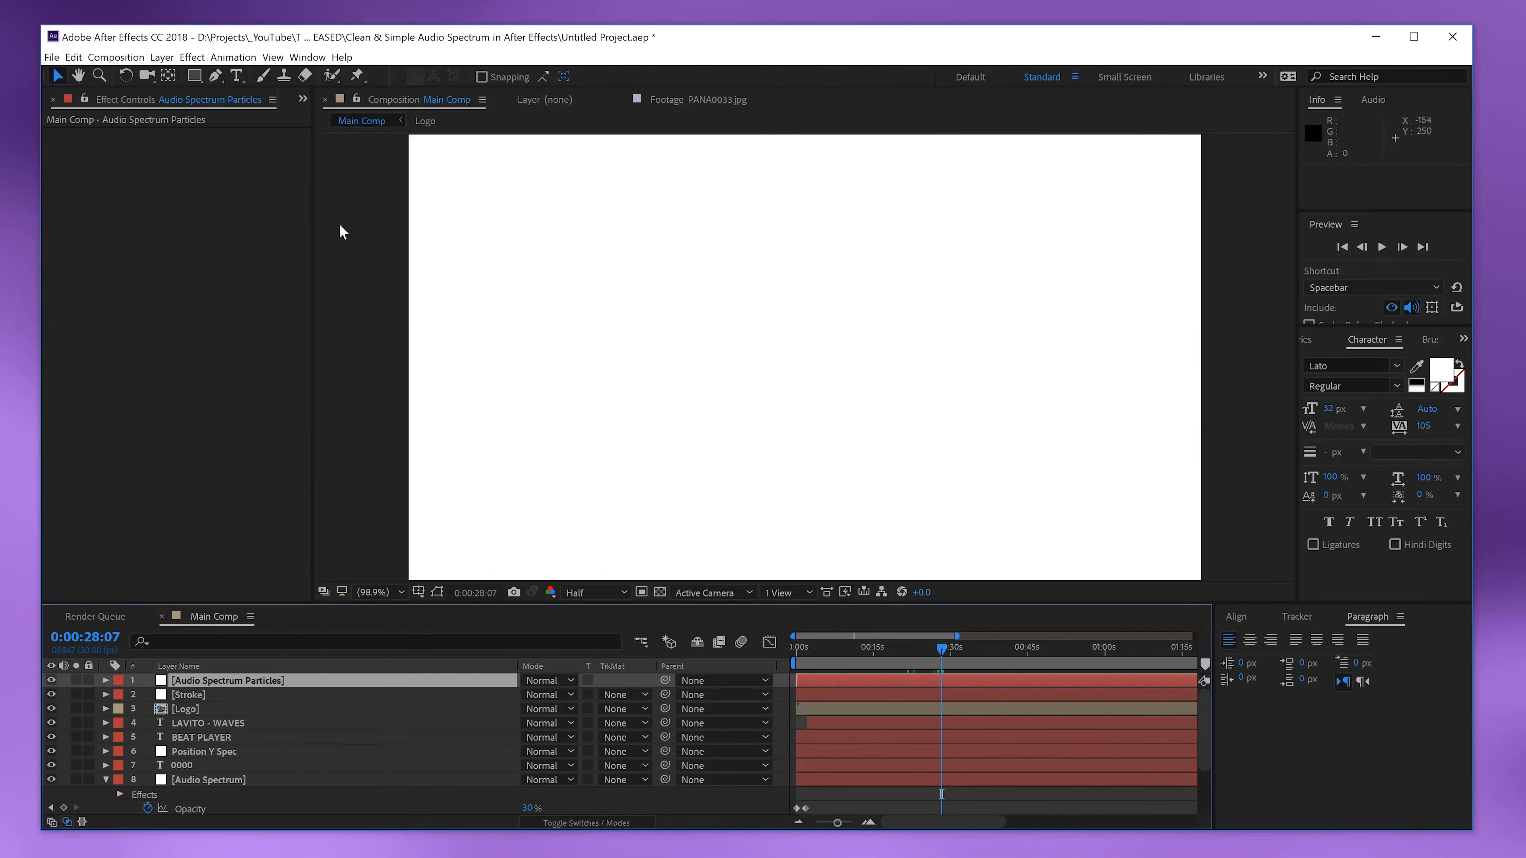
- Apply the CC Particle World effect to the Audio Spectrum Particles solid and expand its Particle settings
{"action": "left_click", "coordinate": [196, 59]}
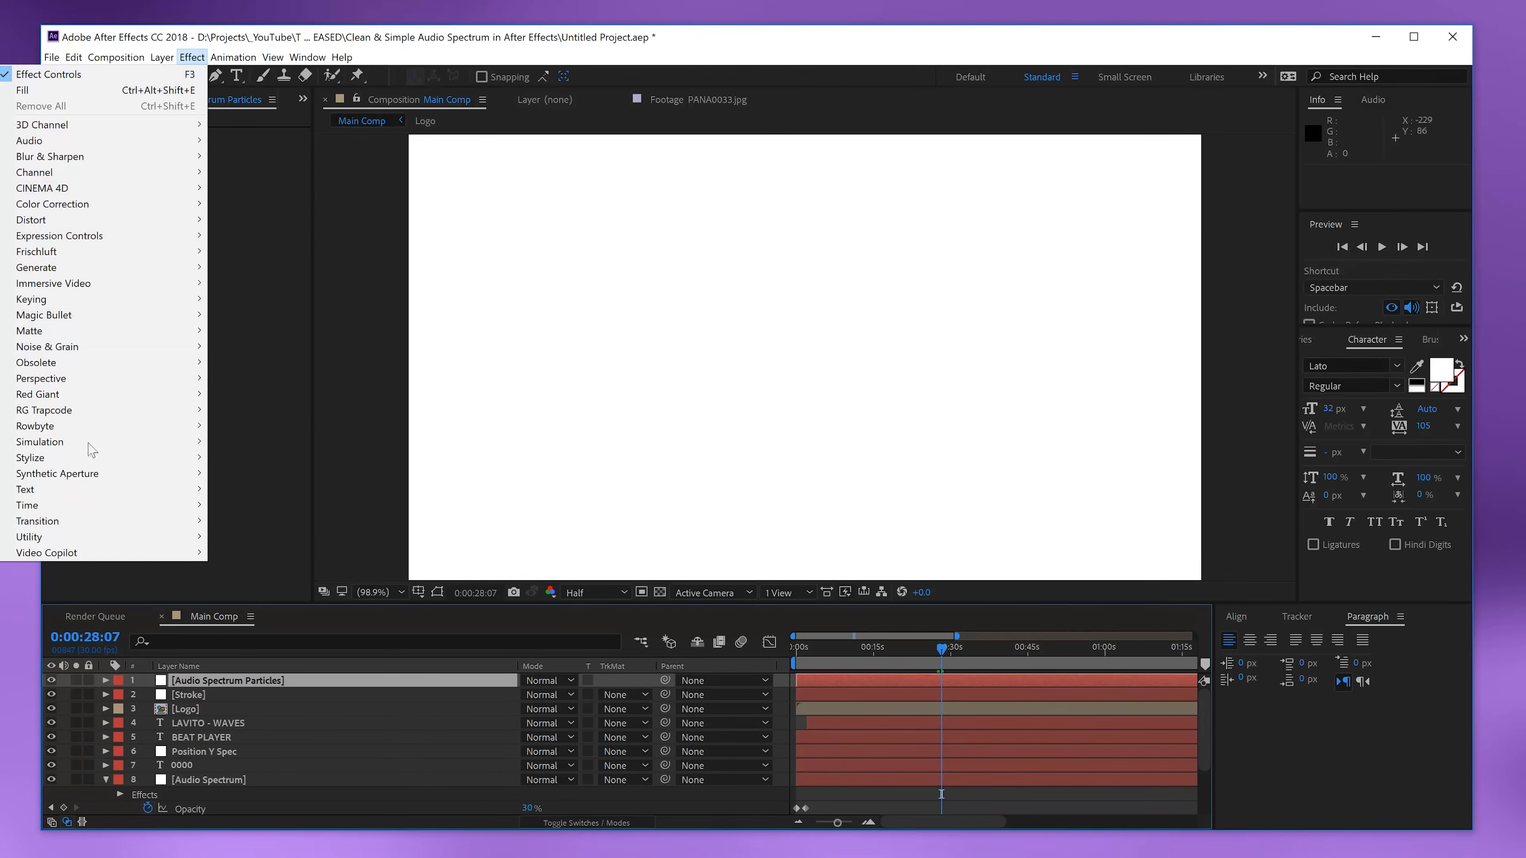
{"action": "mouse_move", "coordinate": [108, 443]}
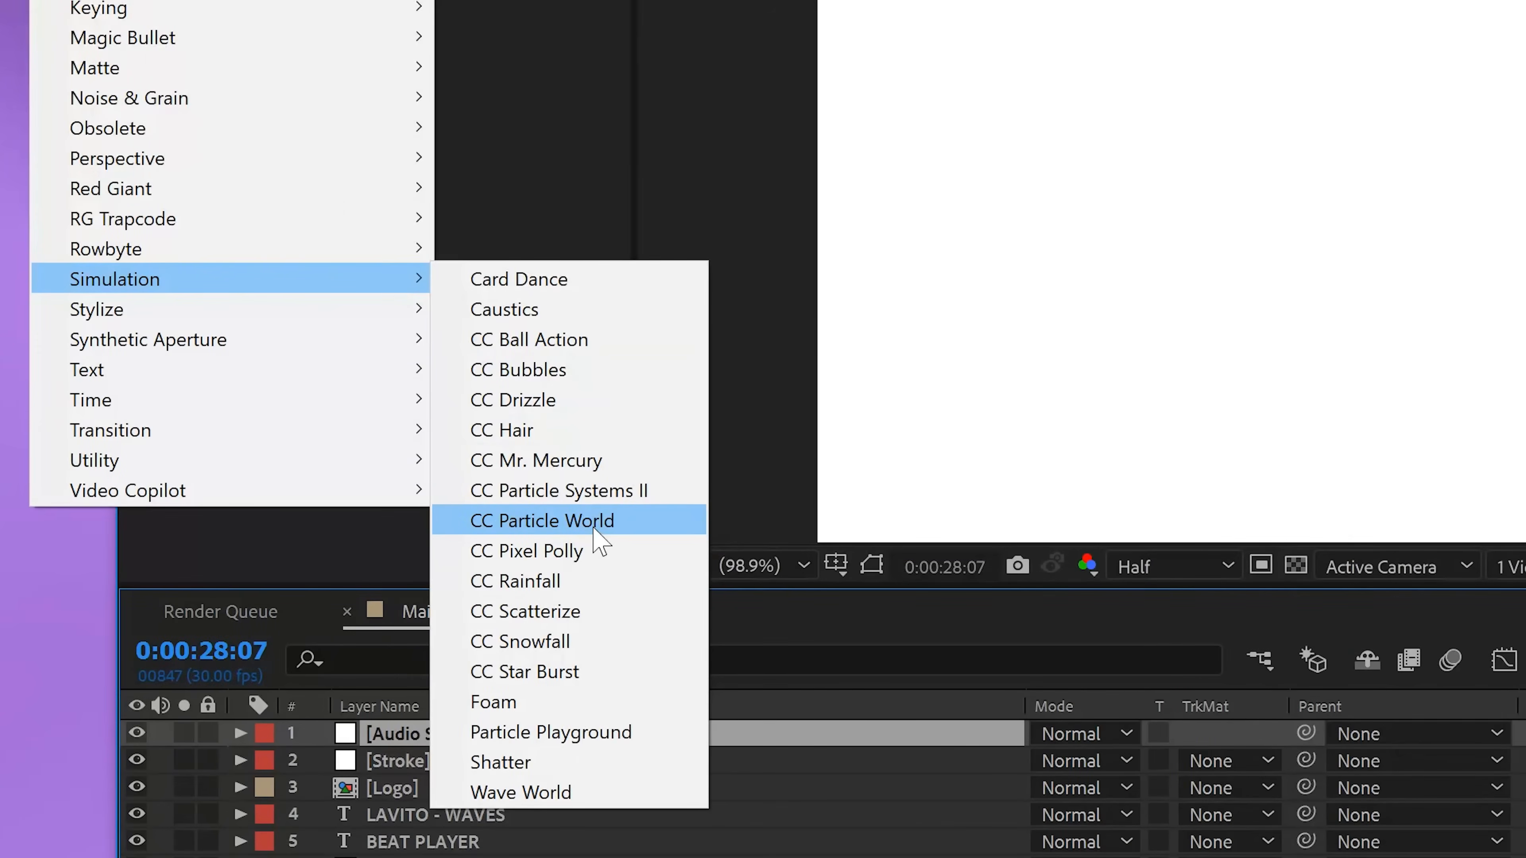
{"action": "left_click", "coordinate": [594, 522]}
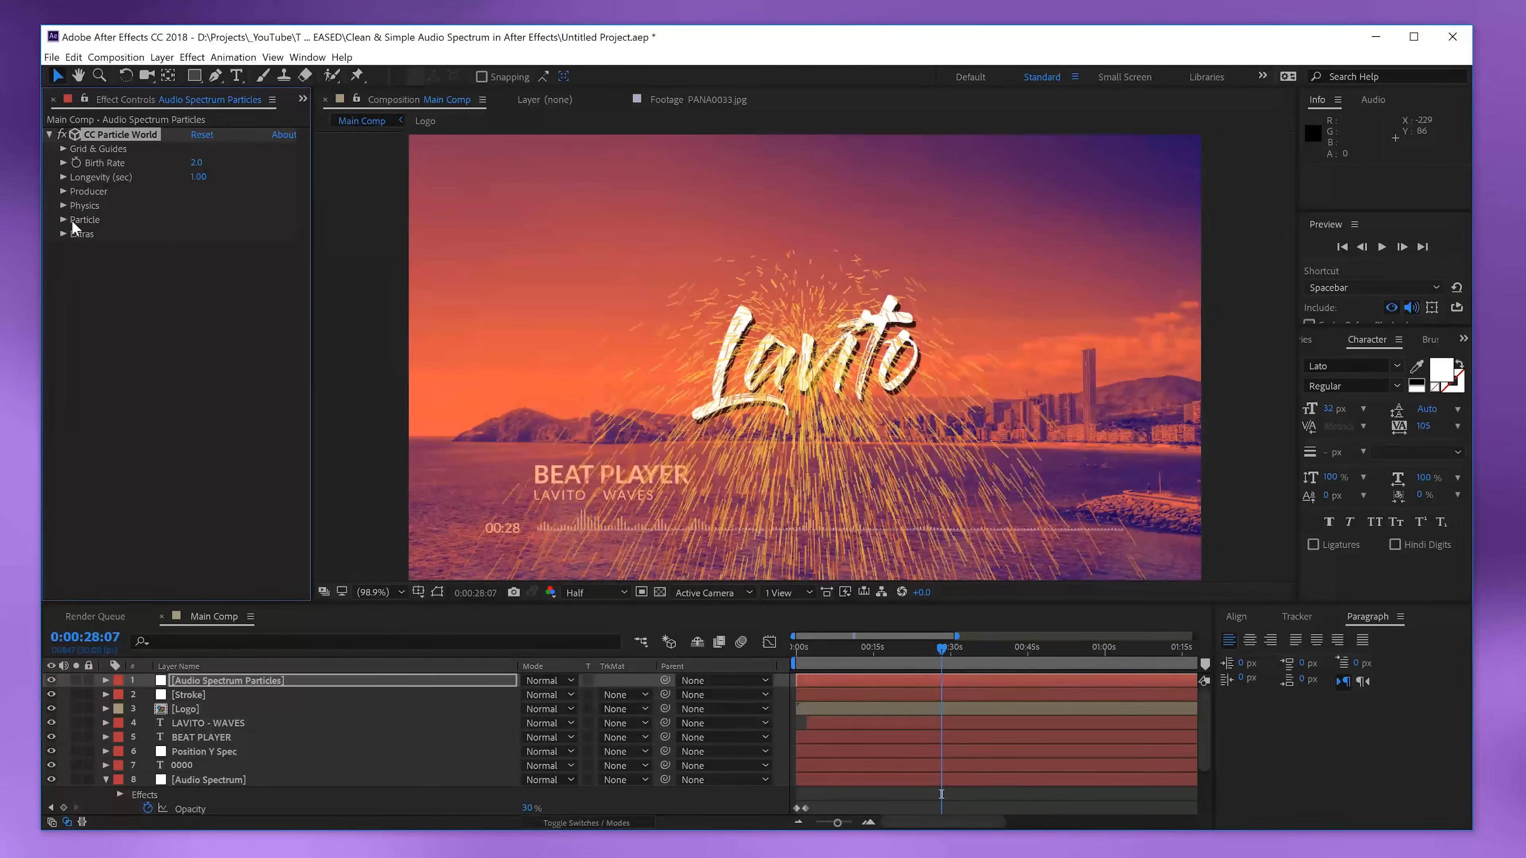
{"action": "left_click", "coordinate": [63, 220]}
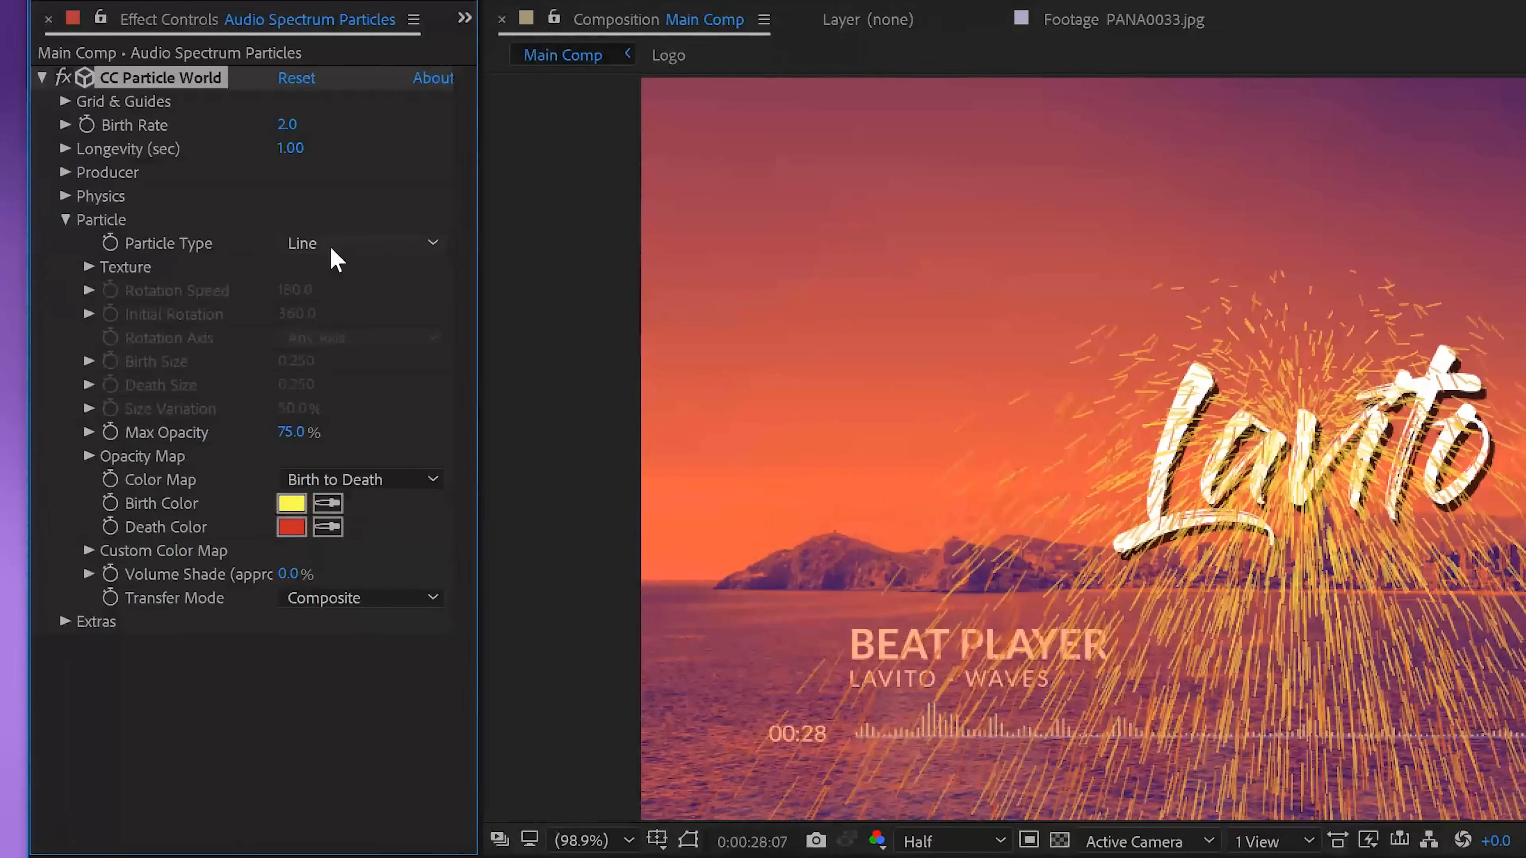
- Set the particles to Faded Sphere with Birth Size 0.014, Death Size 0.131, Size Variation 100% and Max Opacity 100%
{"action": "left_click", "coordinate": [331, 245]}
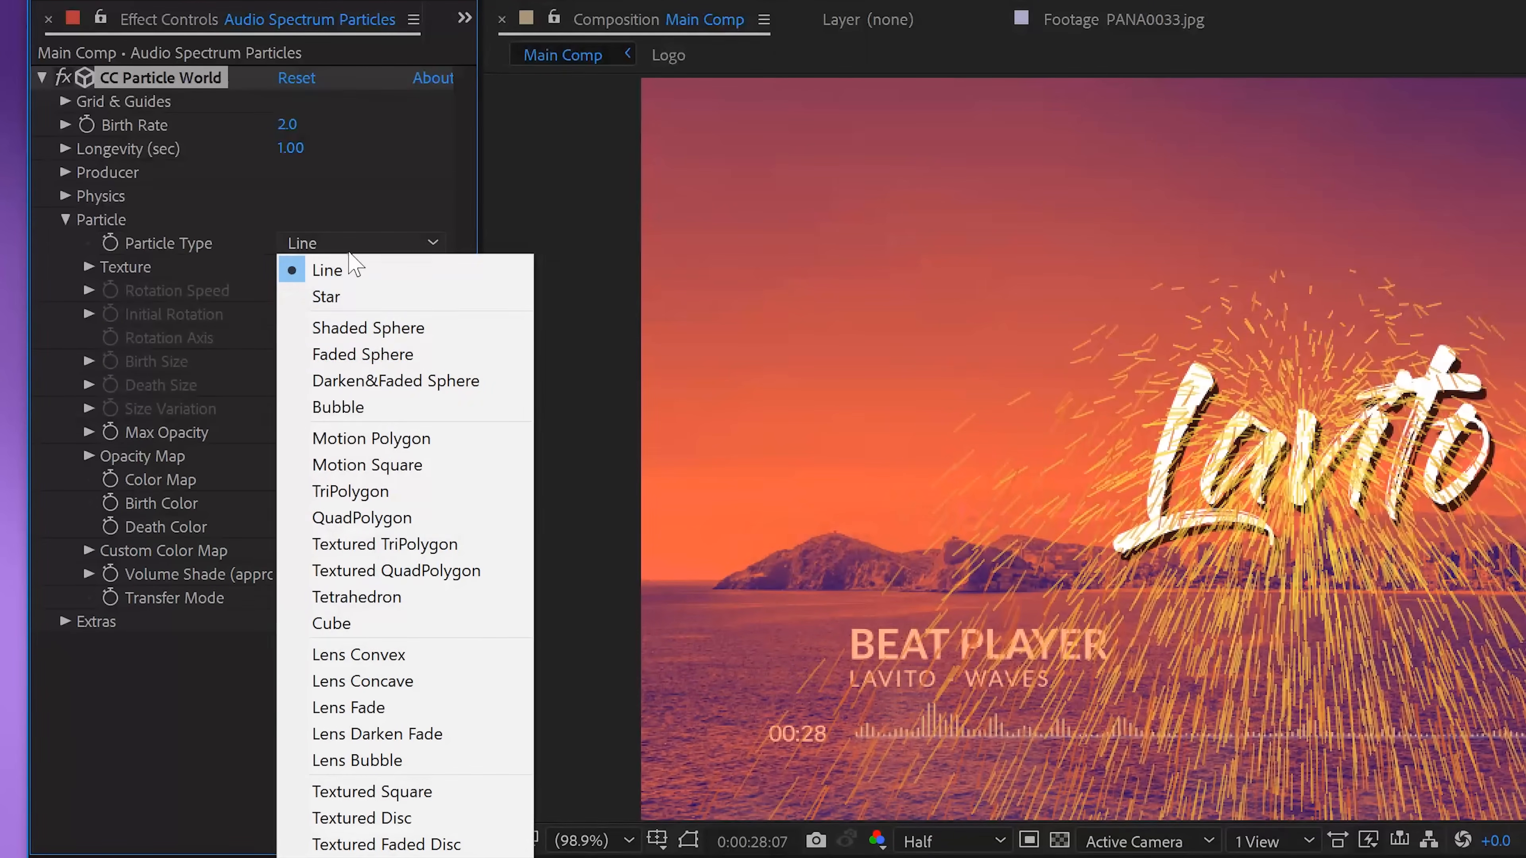
{"action": "left_click", "coordinate": [355, 354]}
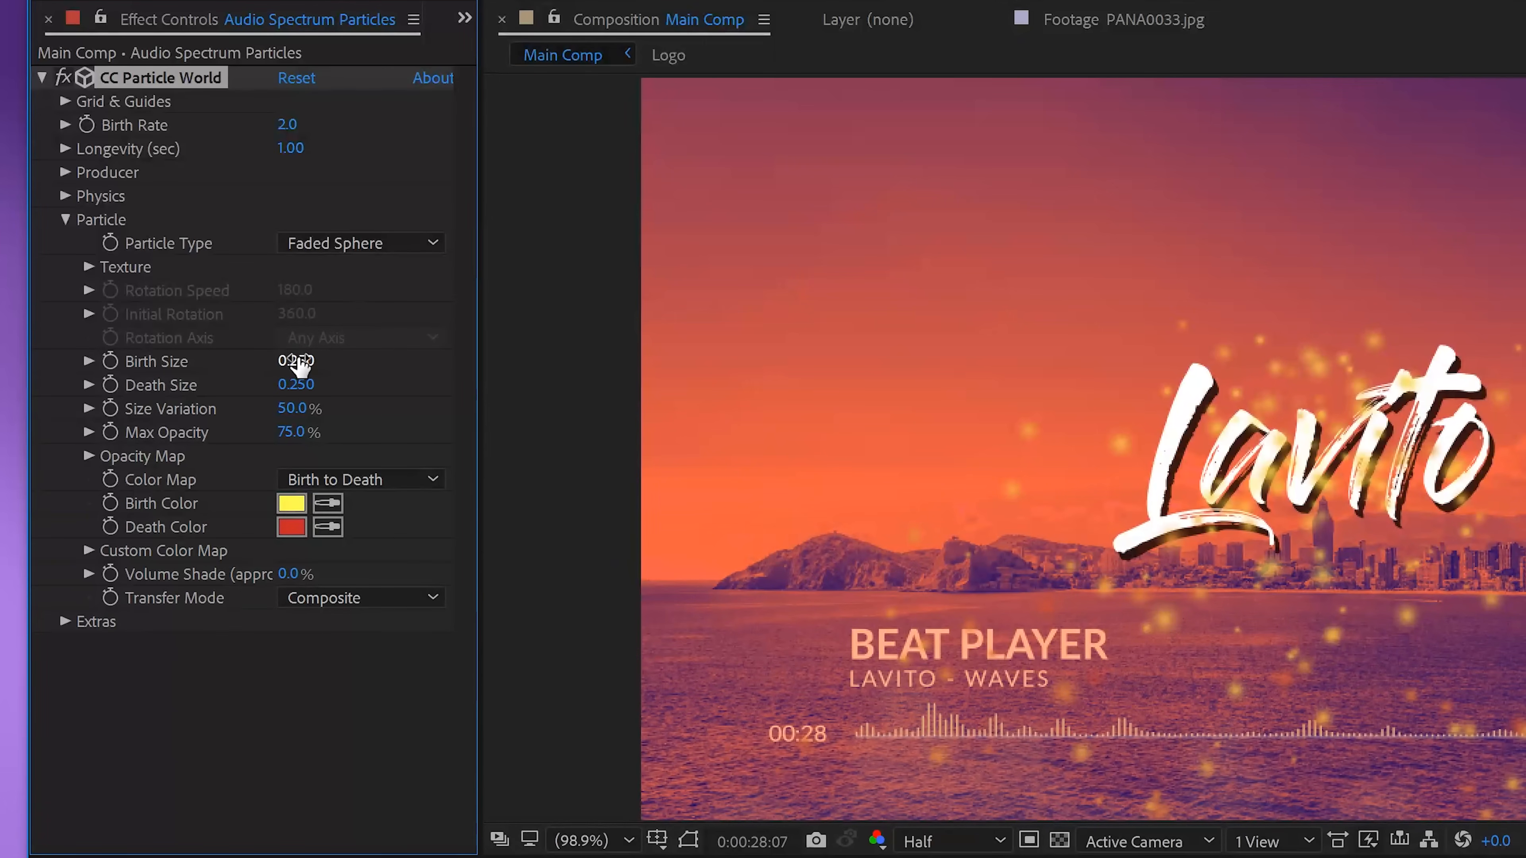
{"action": "left_click_drag", "start_coordinate": [288, 363], "coordinate": [204, 375]}
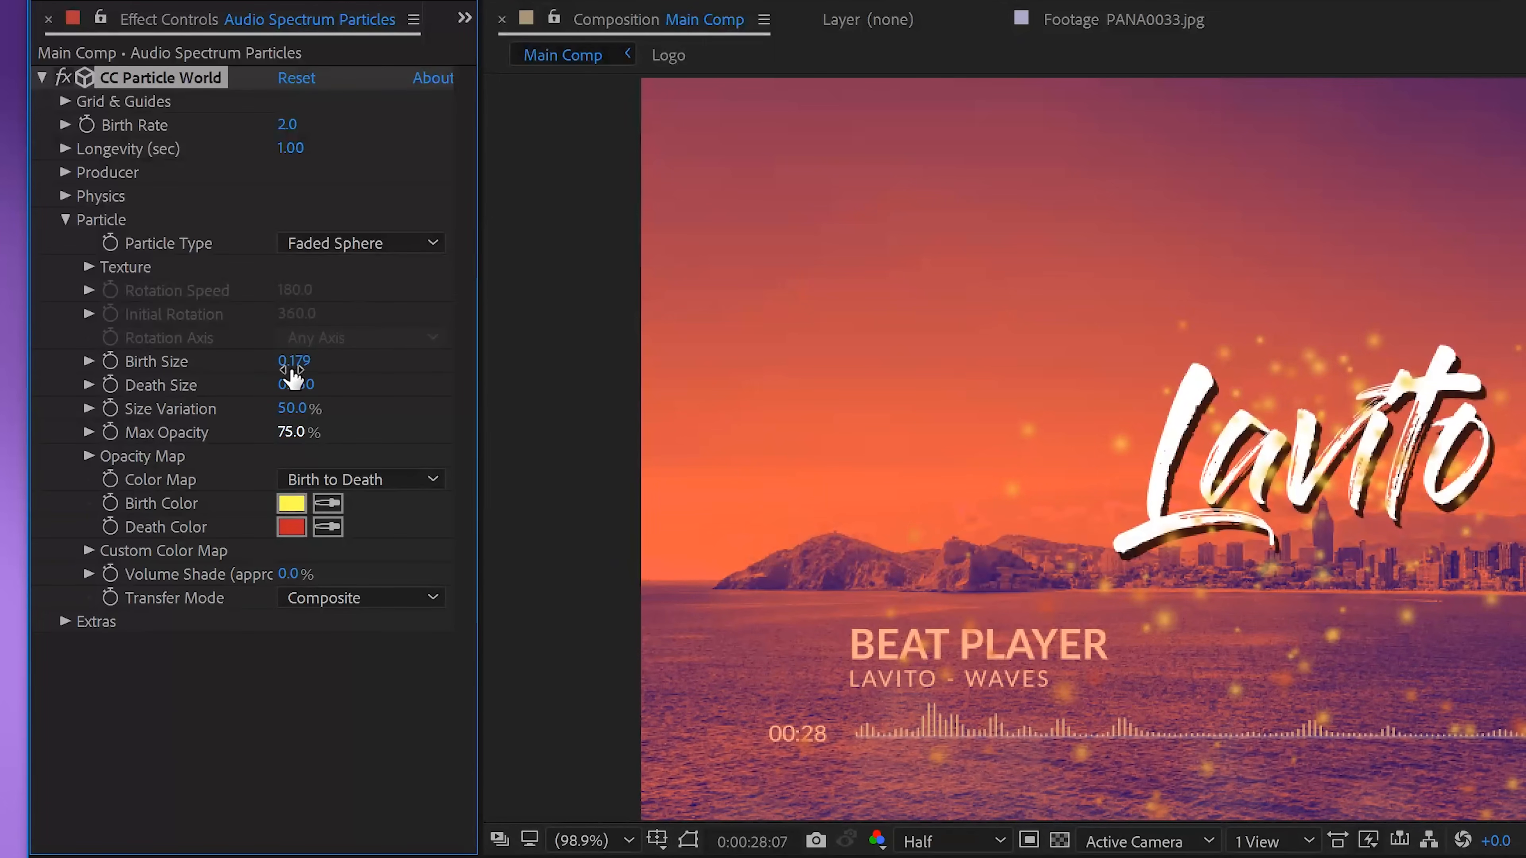
{"action": "left_click_drag", "start_coordinate": [298, 368], "coordinate": [91, 390]}
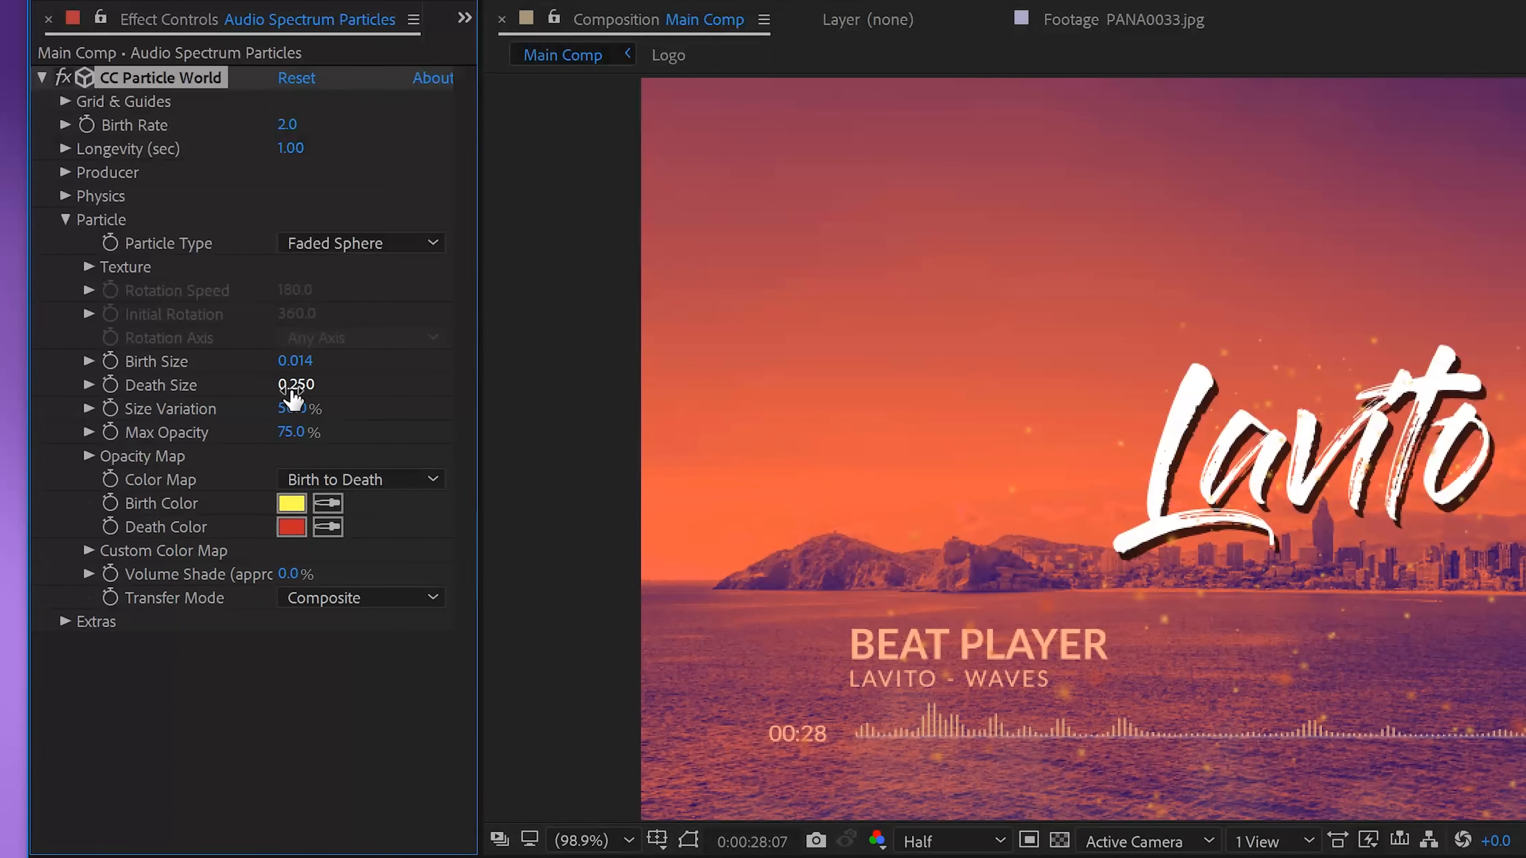
{"action": "left_click_drag", "start_coordinate": [292, 388], "coordinate": [150, 408]}
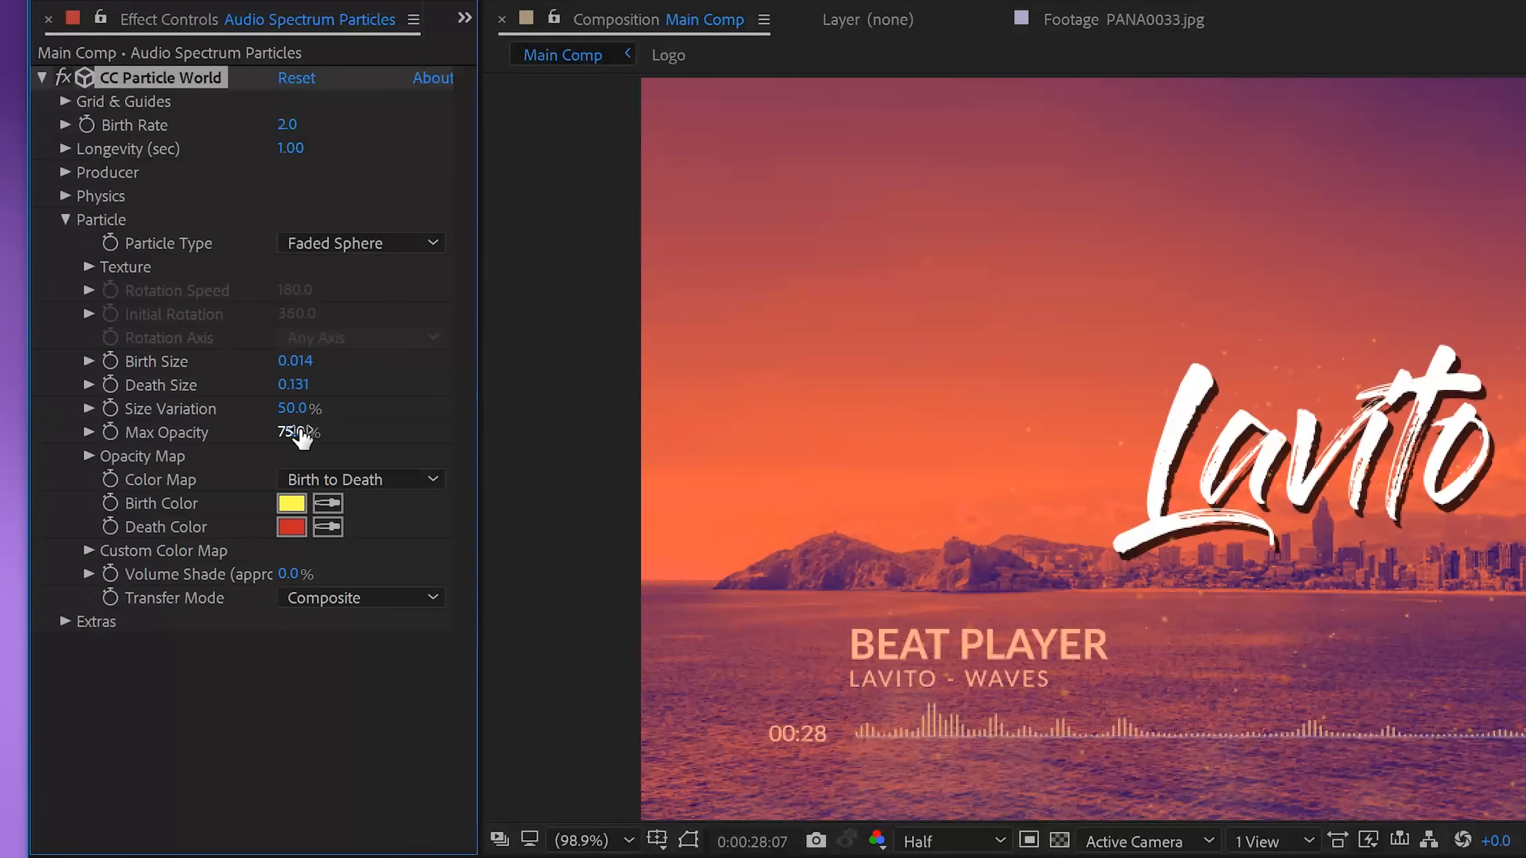
{"action": "left_click_drag", "start_coordinate": [295, 414], "coordinate": [436, 414]}
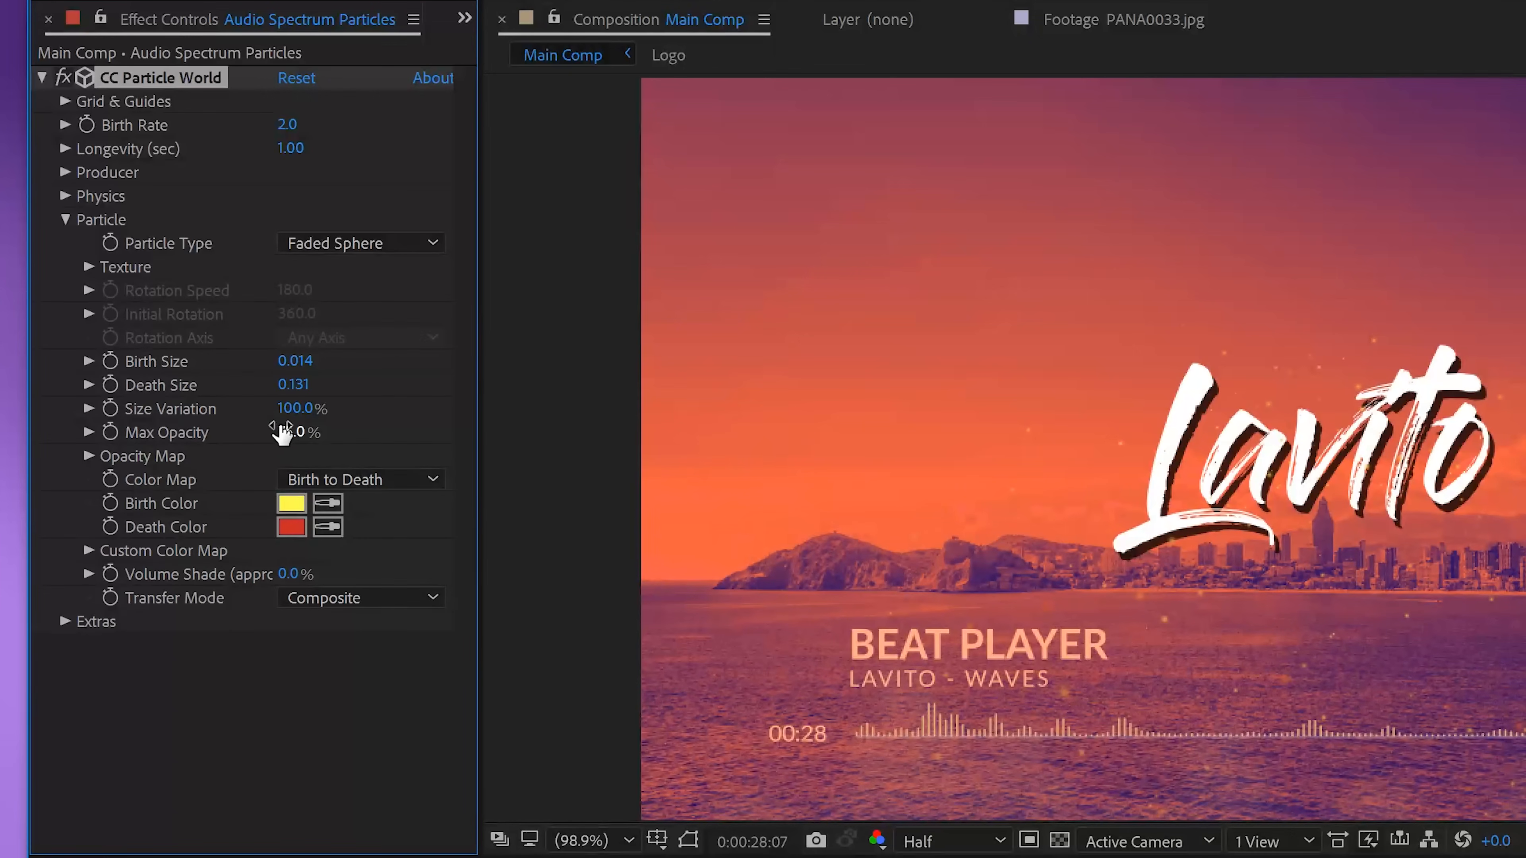
{"action": "left_click_drag", "start_coordinate": [282, 432], "coordinate": [433, 425]}
- Change the particle Birth Color to light peach and preview the composition, placing the time indicator at 0:00:03:17
{"action": "left_click", "coordinate": [286, 505]}
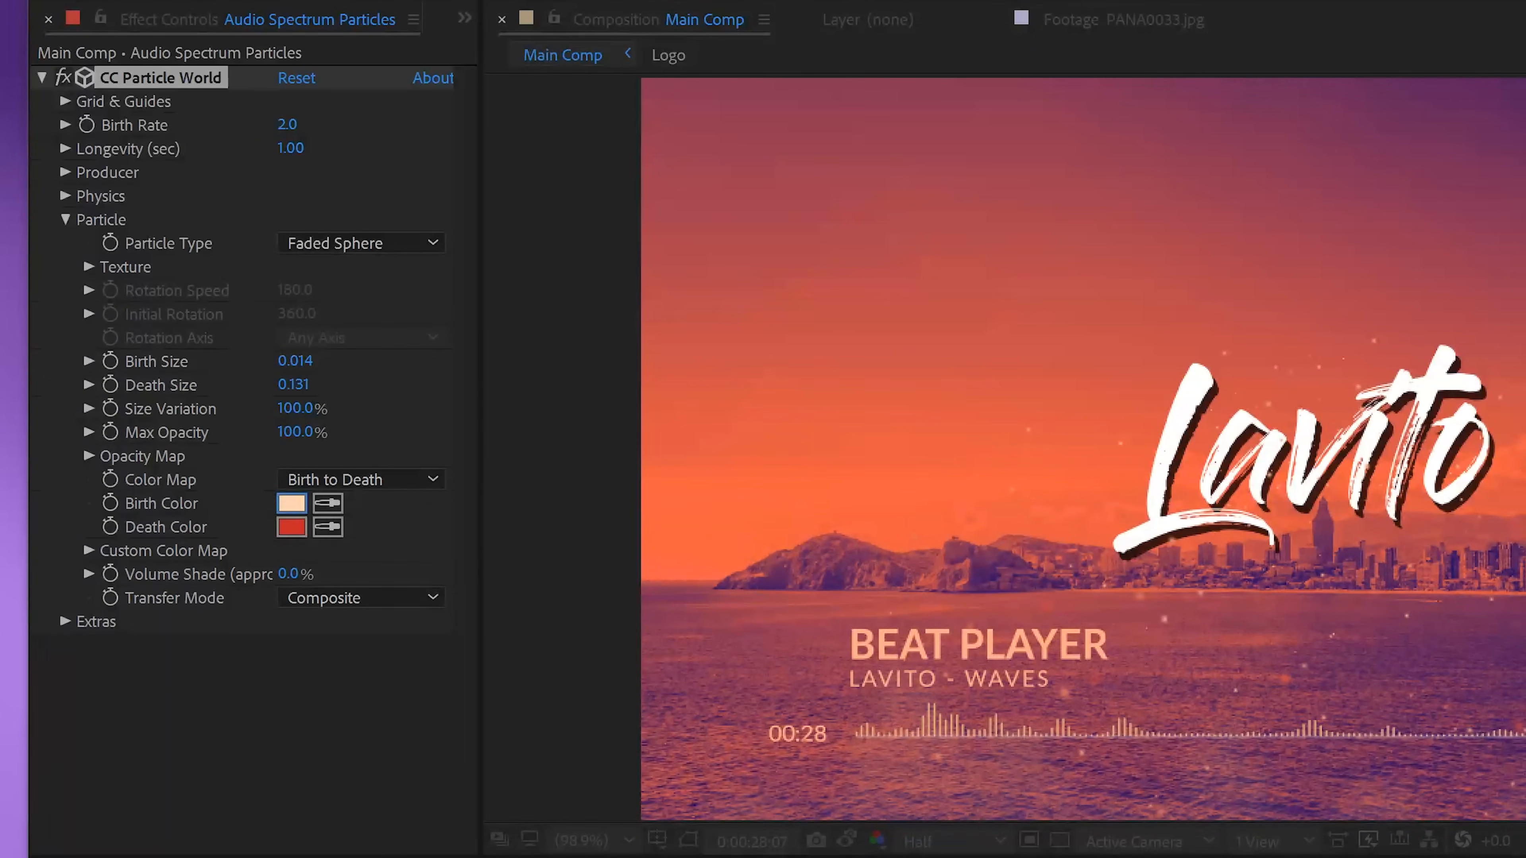
{"action": "key", "text": "Return"}
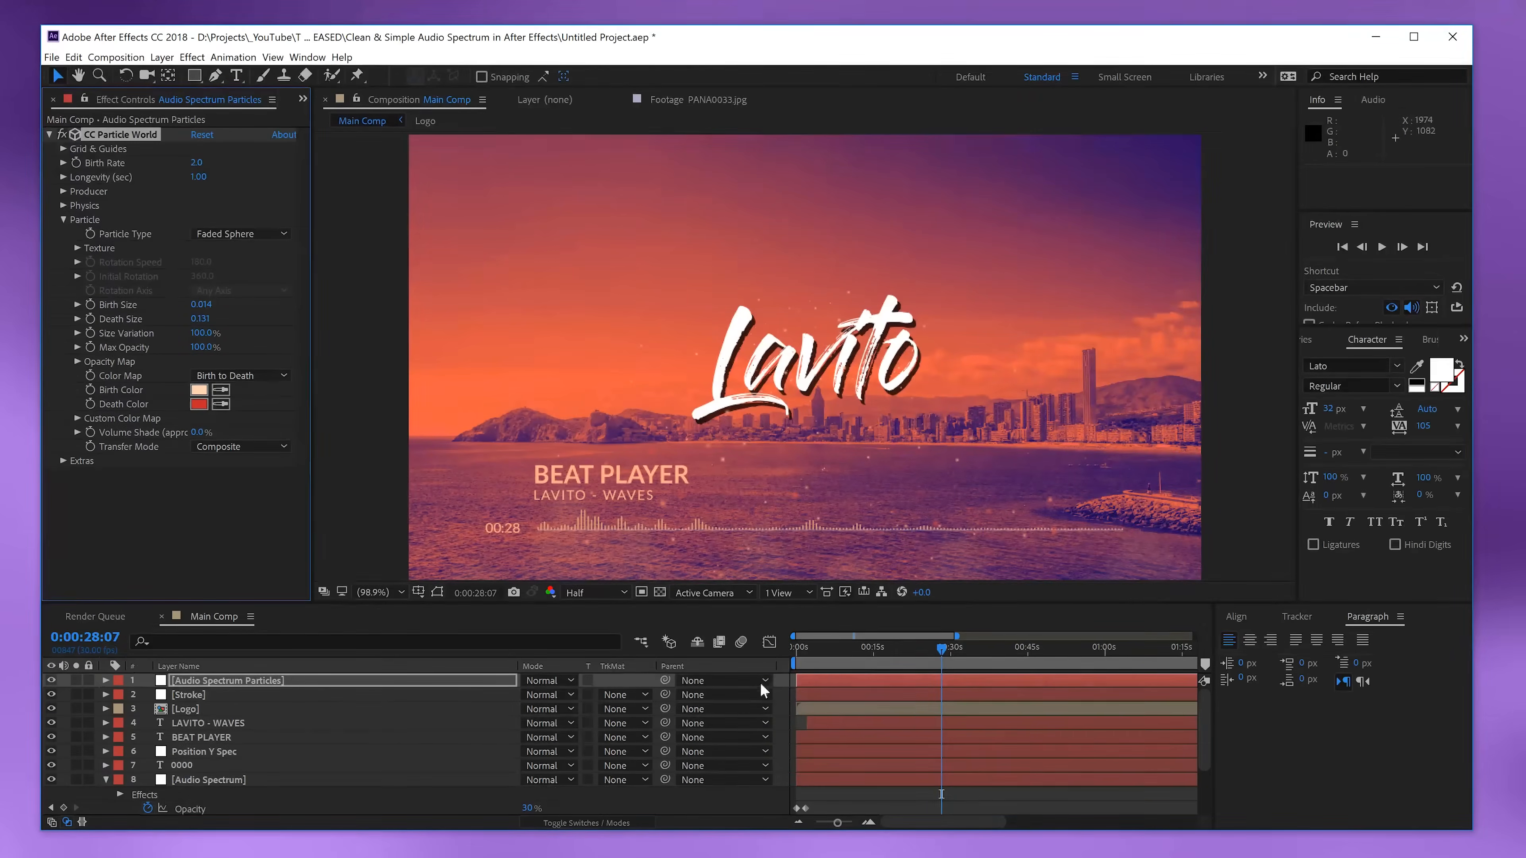
{"action": "key", "text": "space"}
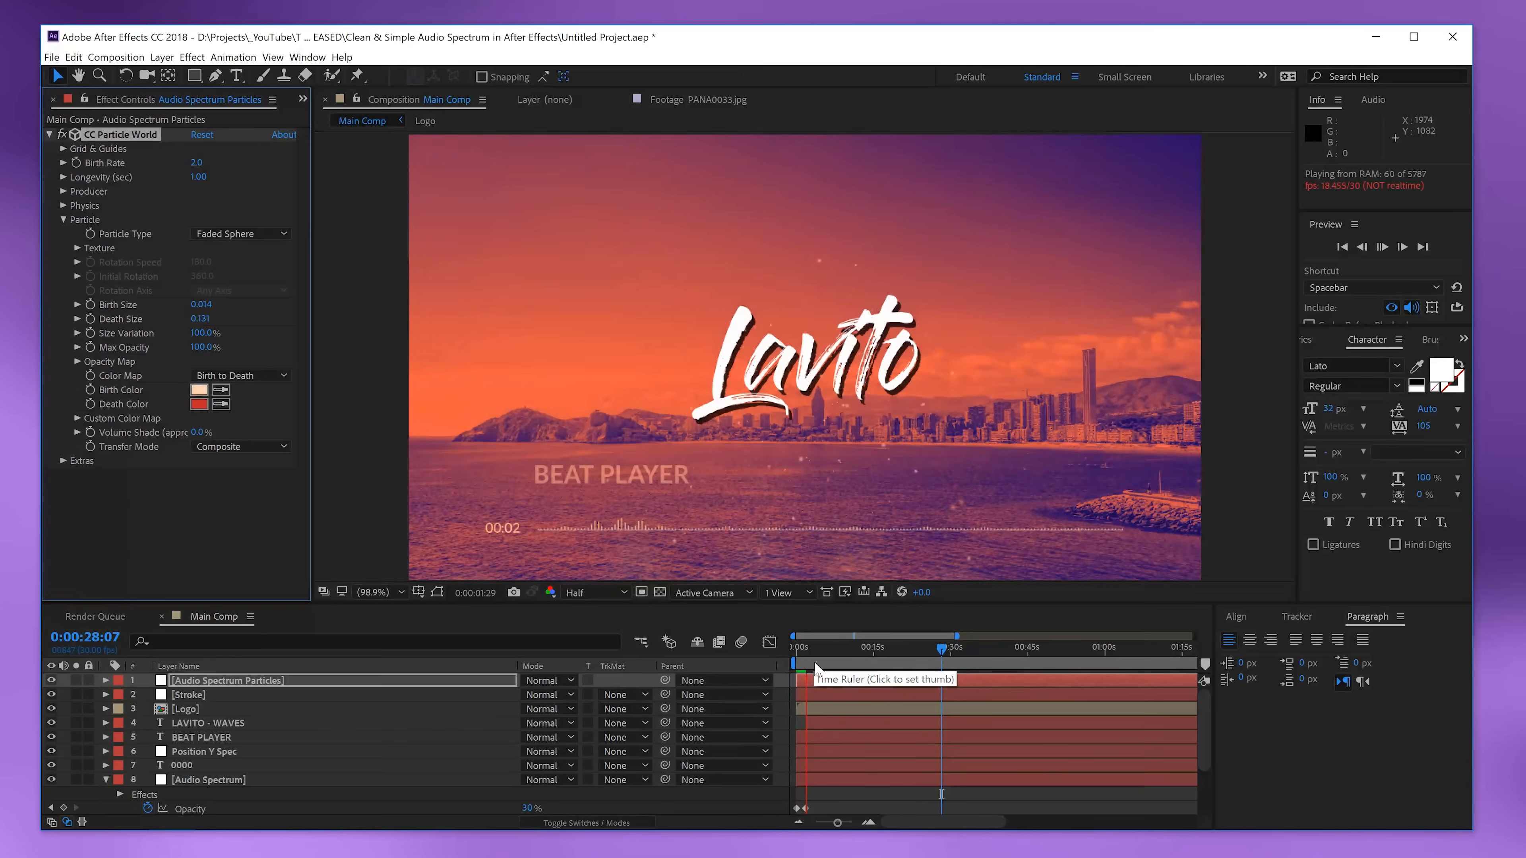
{"action": "left_click", "coordinate": [816, 664]}
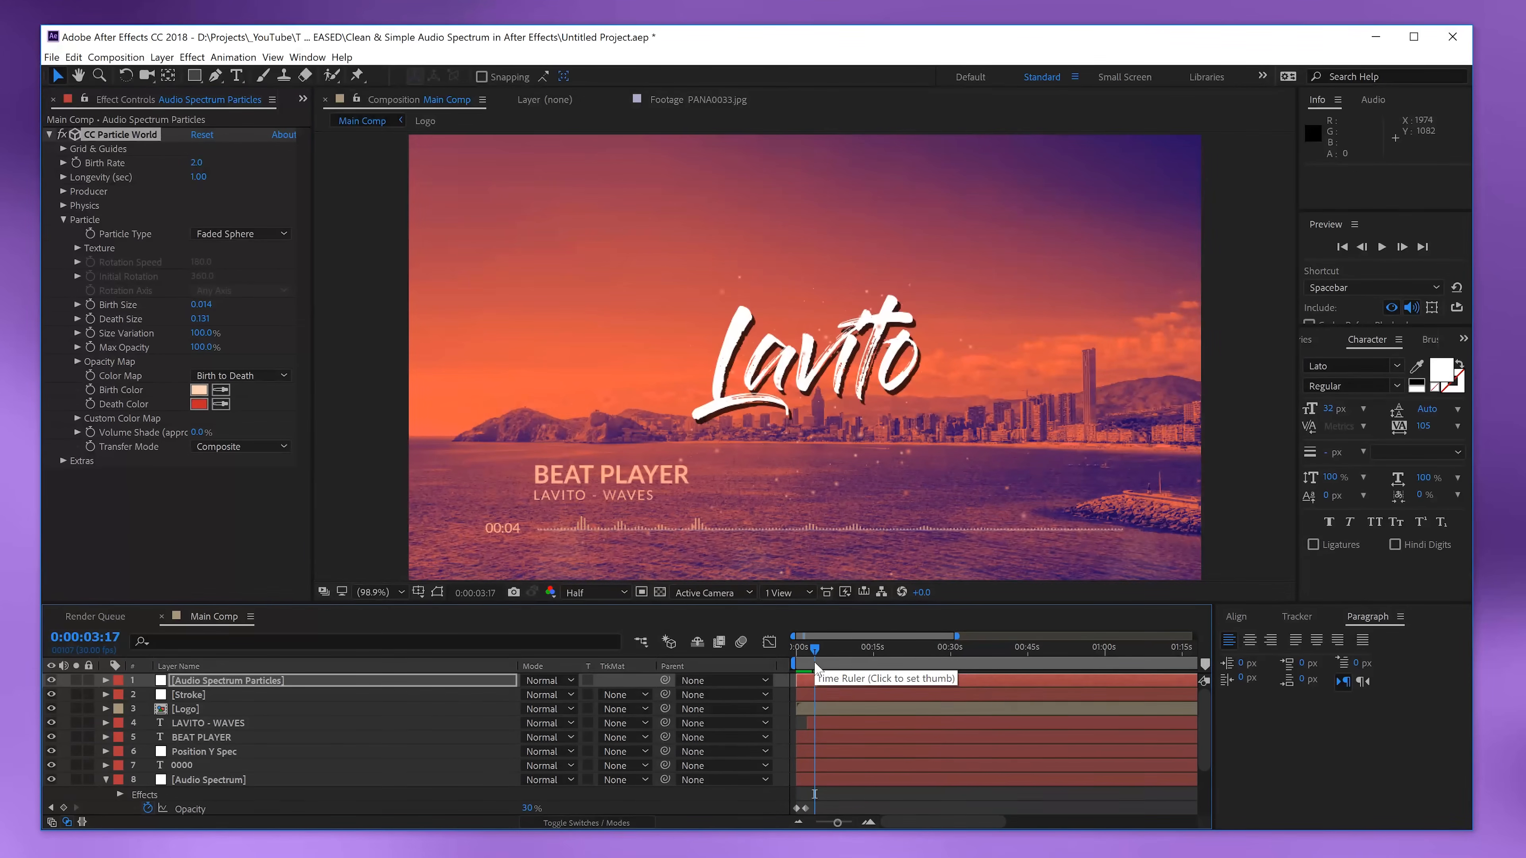
- In the CC Particle World Physics settings, set Velocity to 0.10 and Gravity to -0.070
{"action": "left_click", "coordinate": [63, 219]}
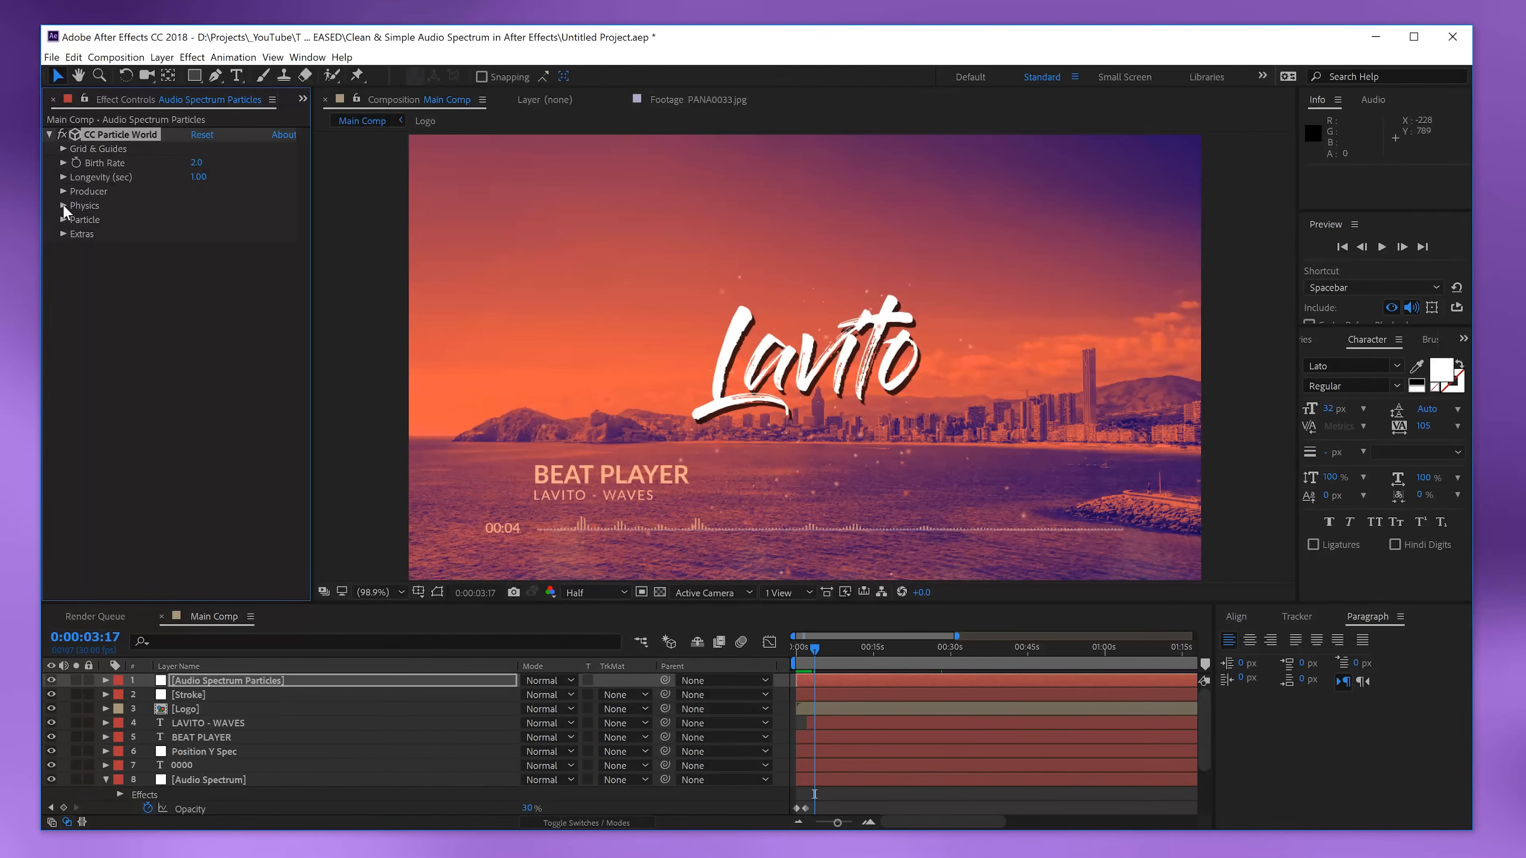
{"action": "left_click", "coordinate": [64, 205]}
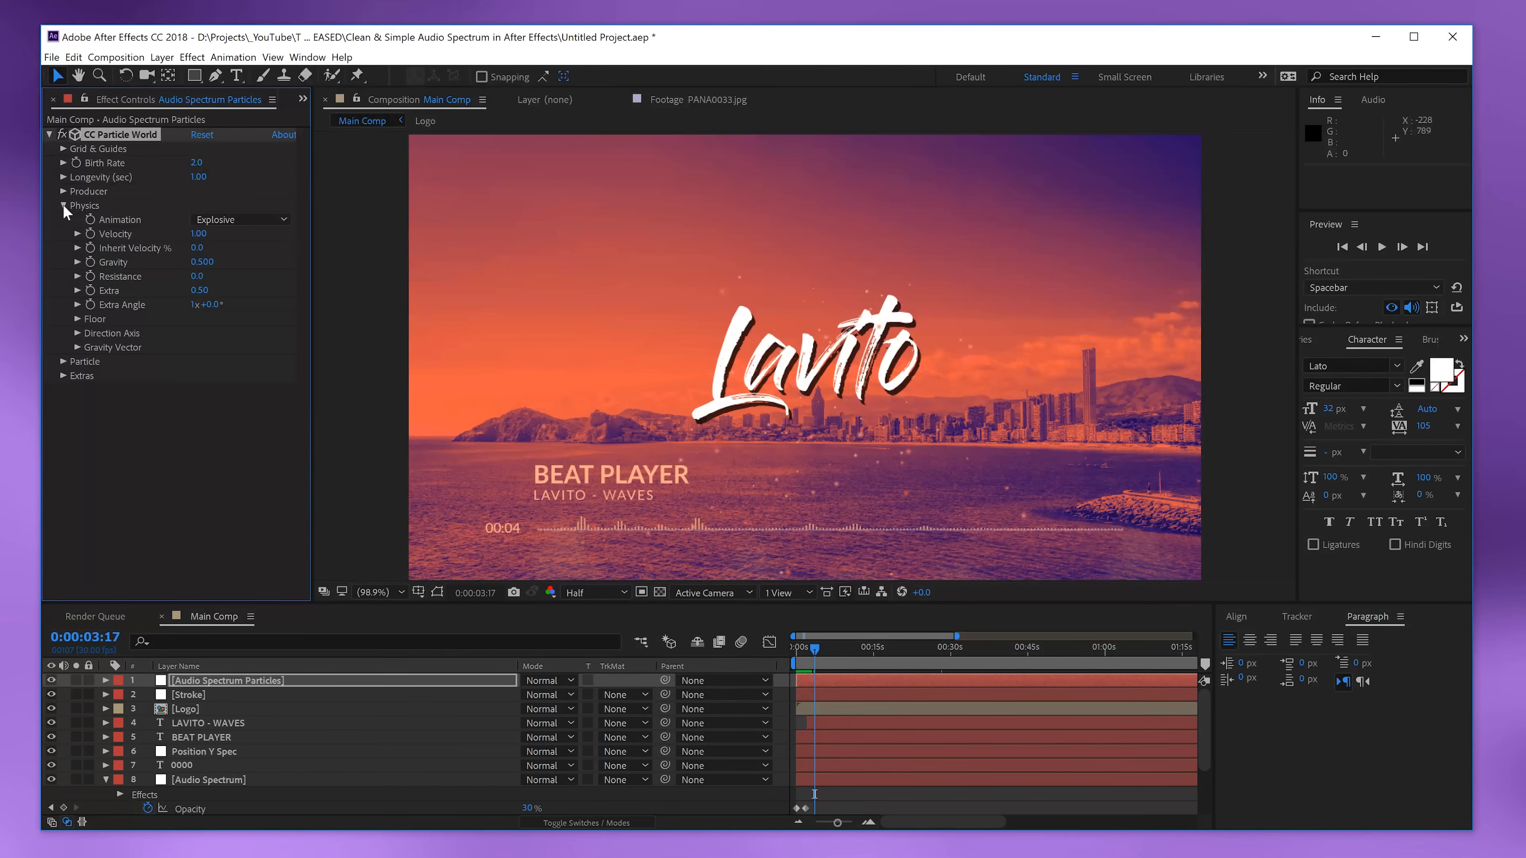
{"action": "left_click", "coordinate": [199, 233]}
{"action": "type", "text": "0.1"}
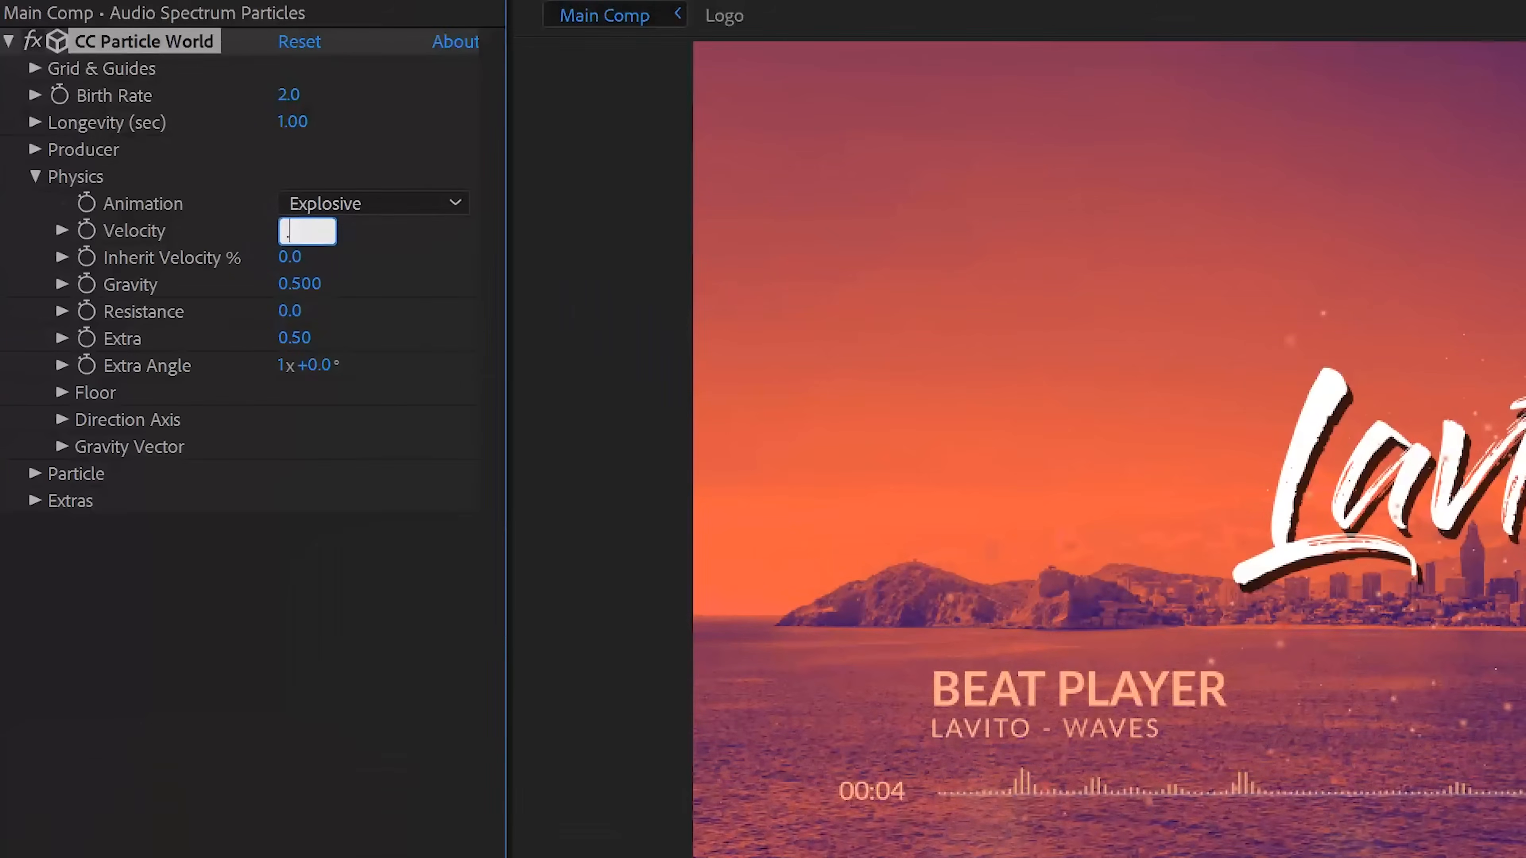
{"action": "key", "text": "Return"}
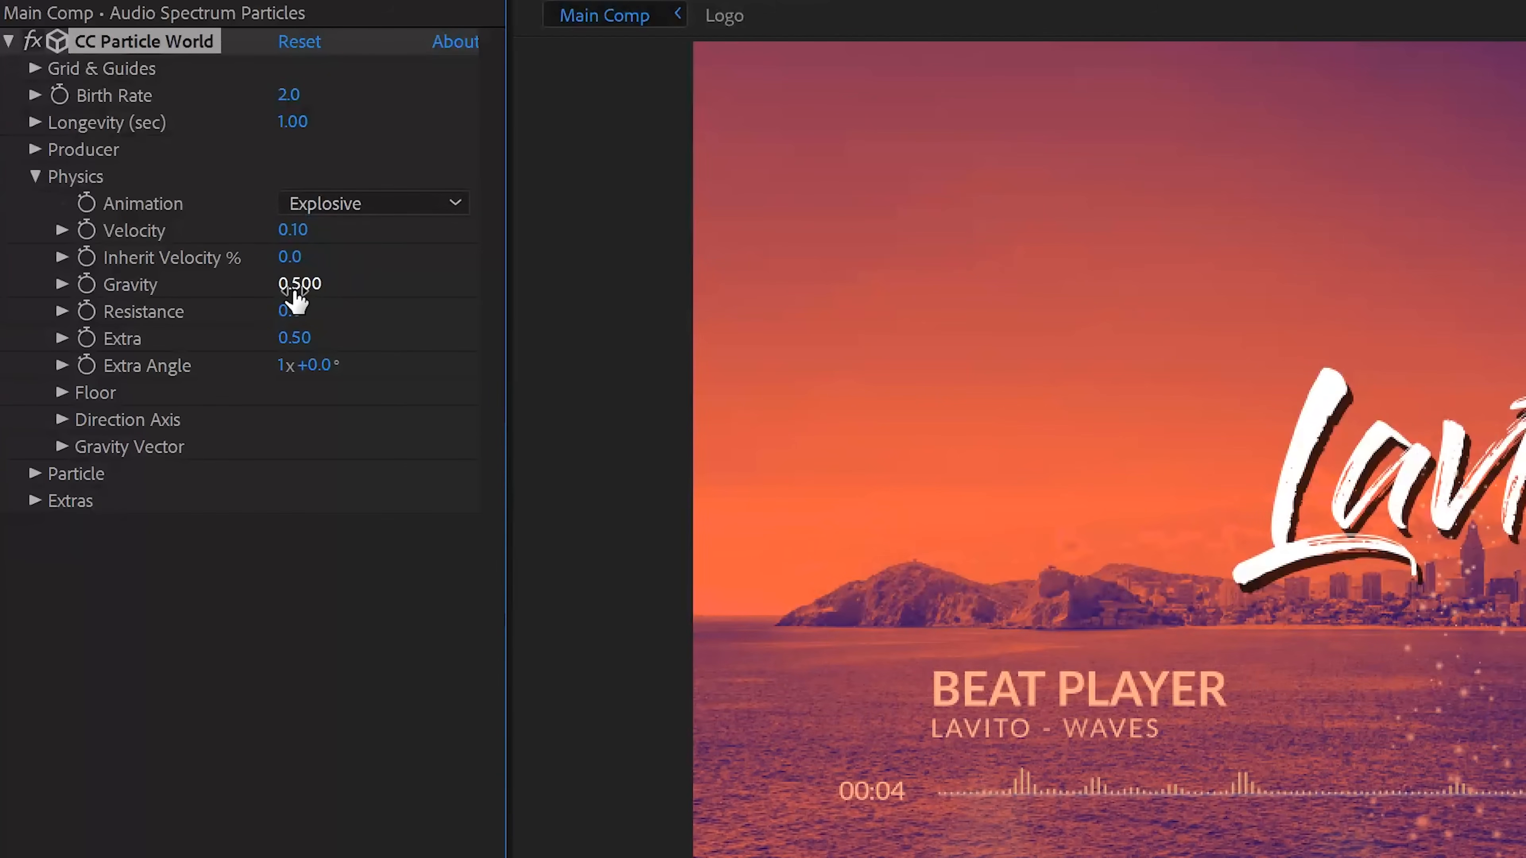
{"action": "left_click", "coordinate": [295, 287]}
{"action": "type", "text": "0"}
{"action": "key", "text": "Return"}
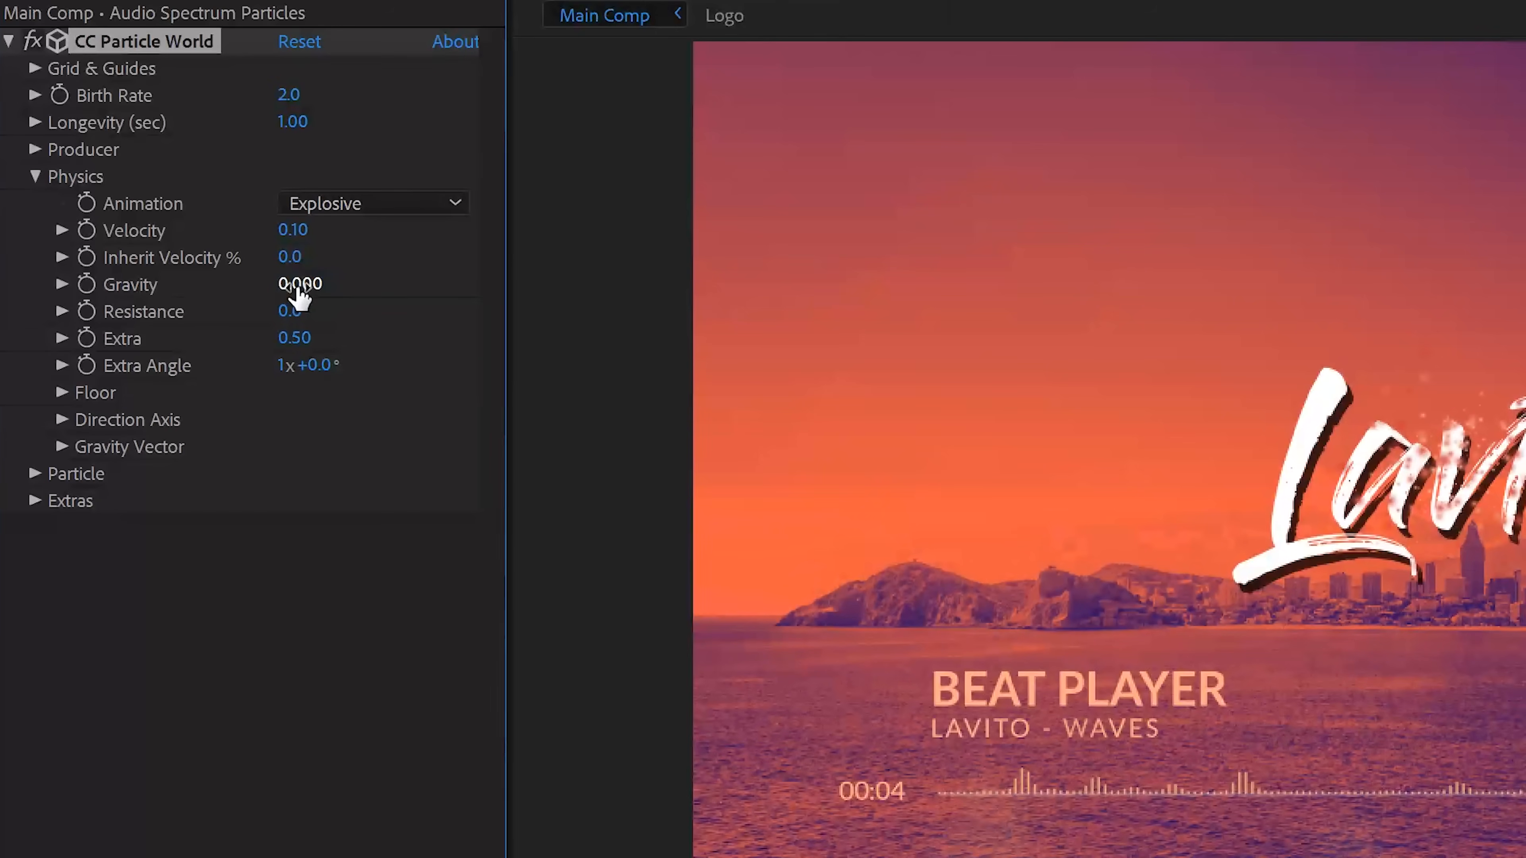
{"action": "mouse_move", "coordinate": [295, 287]}
{"action": "left_mouse_down"}
{"action": "mouse_move", "coordinate": [251, 283]}
{"action": "mouse_move", "coordinate": [277, 283]}
{"action": "left_mouse_up"}
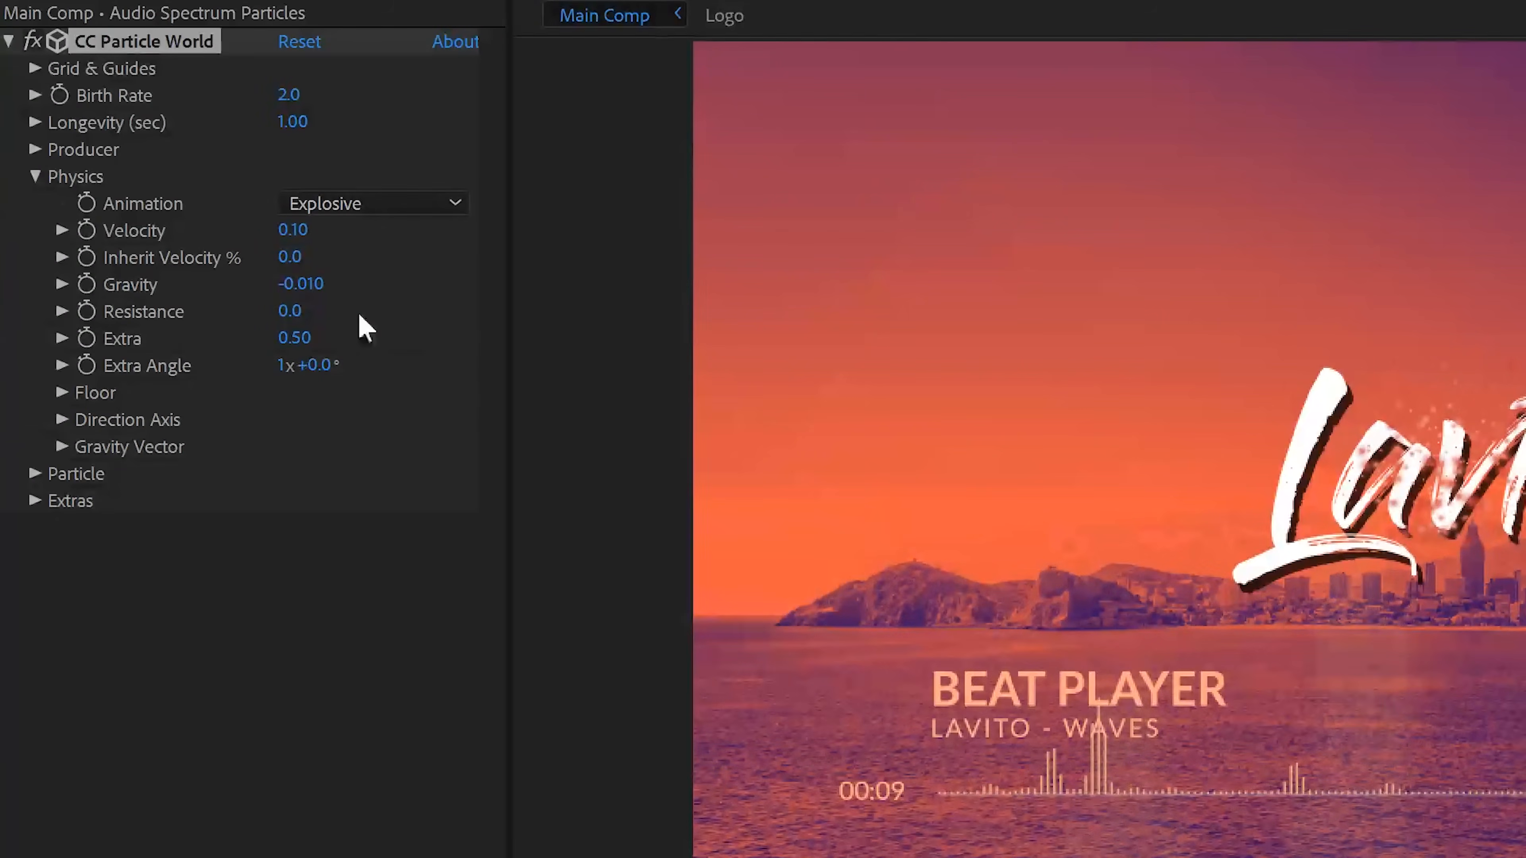
{"action": "left_click_drag", "start_coordinate": [306, 284], "coordinate": [296, 284]}
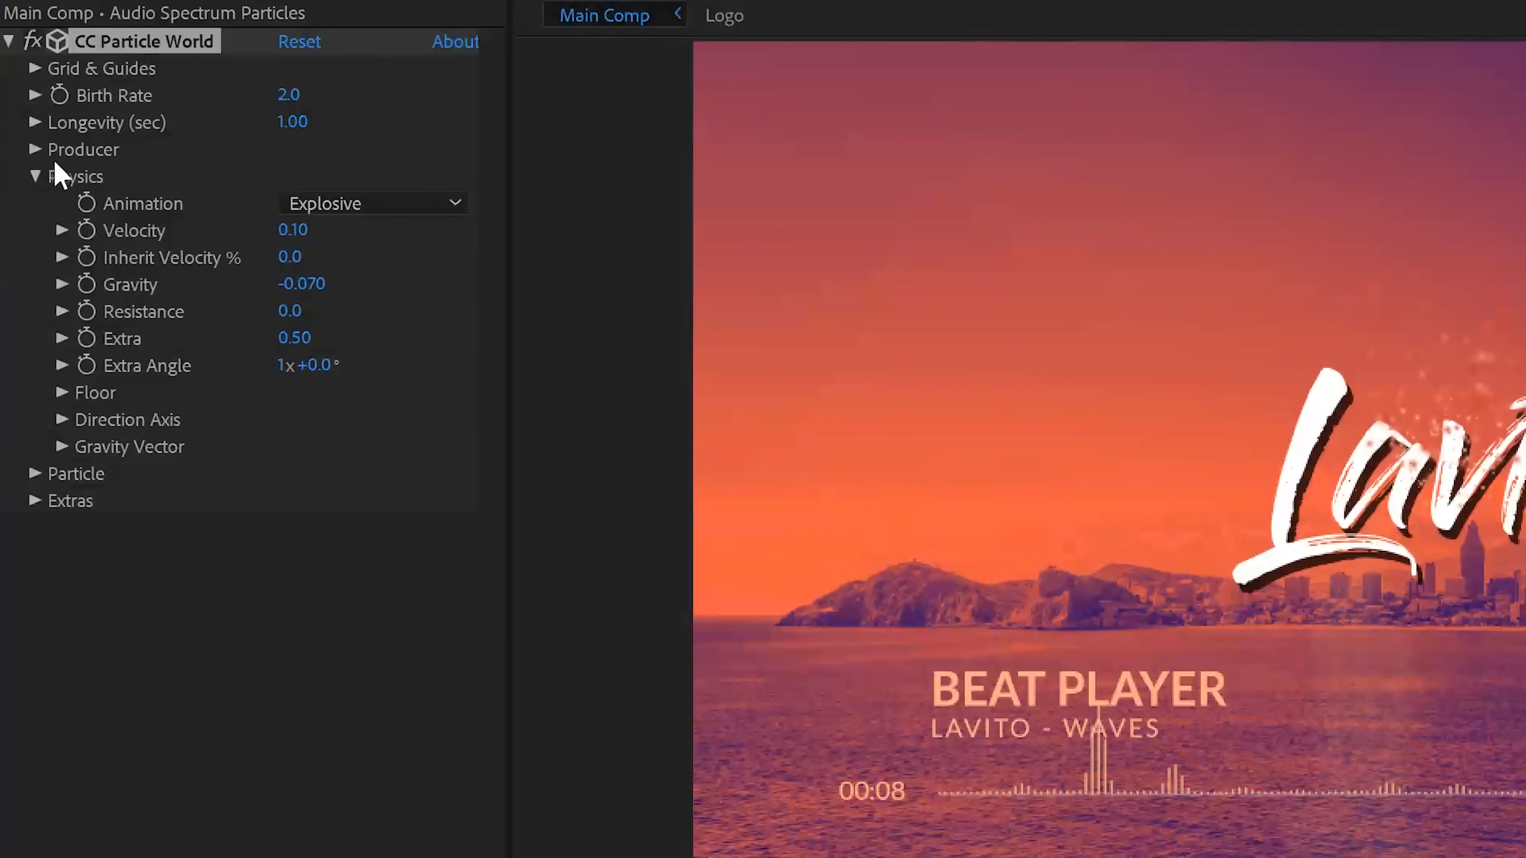
- In the Producer settings, set Radius Y to 0 and widen Radius X to about 0.435
{"action": "left_click", "coordinate": [42, 152]}
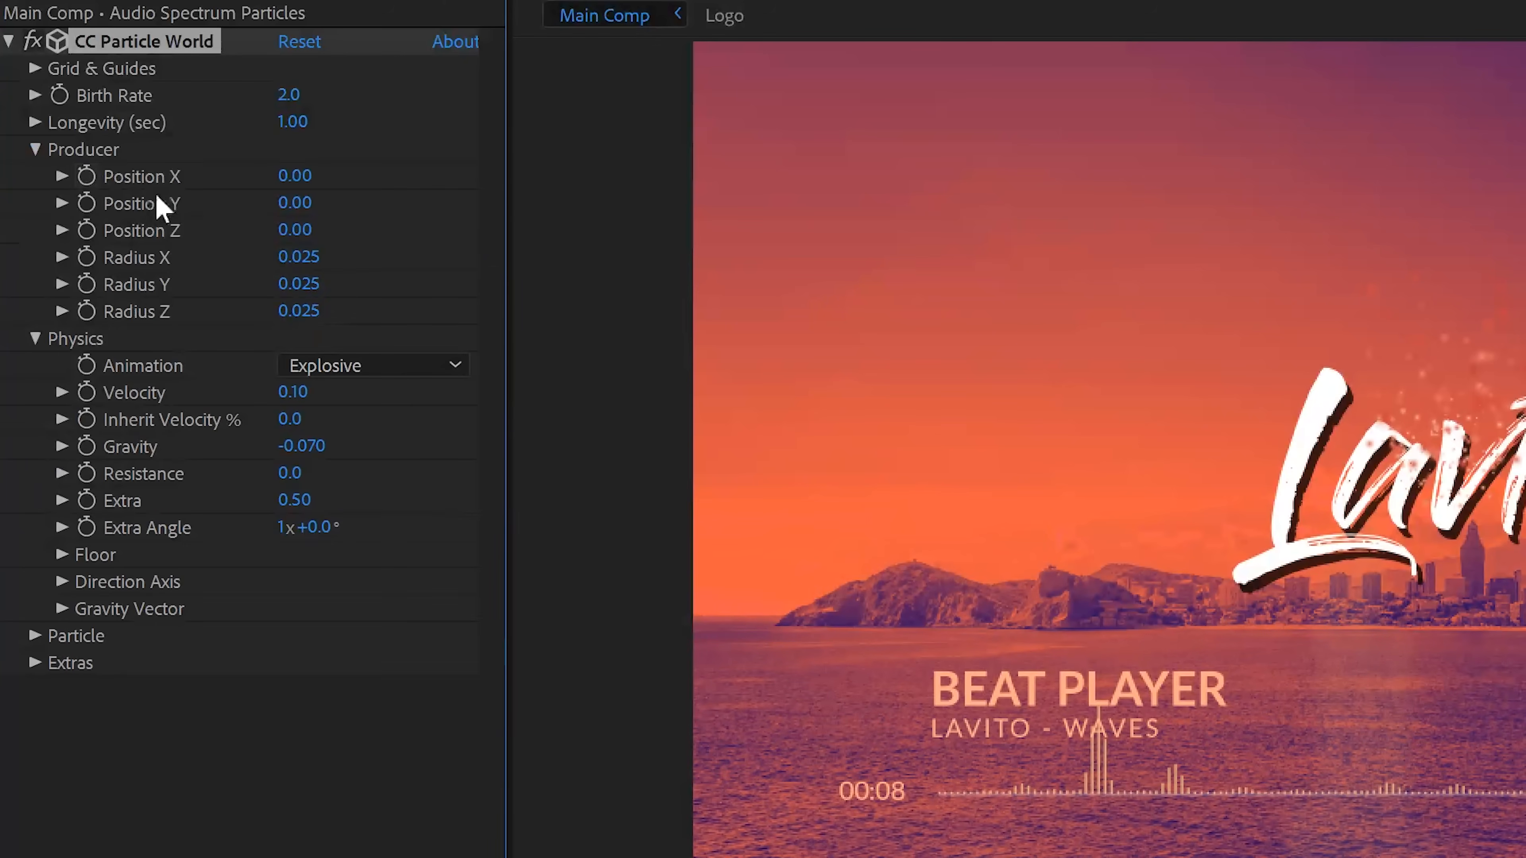
{"action": "left_click", "coordinate": [312, 288]}
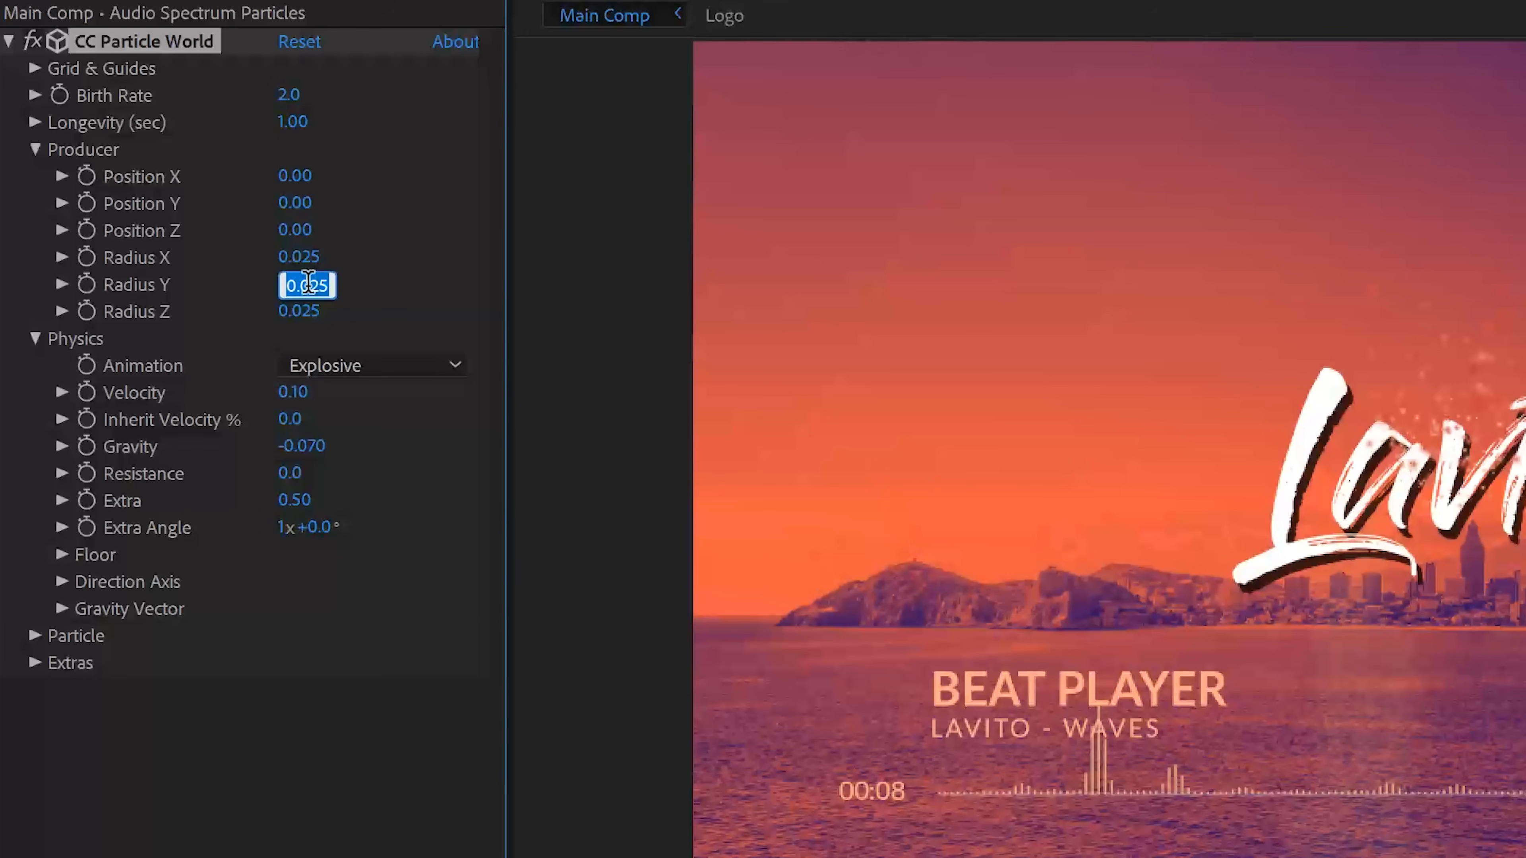
{"action": "type", "text": "0"}
{"action": "key", "text": "Return"}
{"action": "left_click", "coordinate": [298, 257]}
{"action": "type", "text": "0.235"}
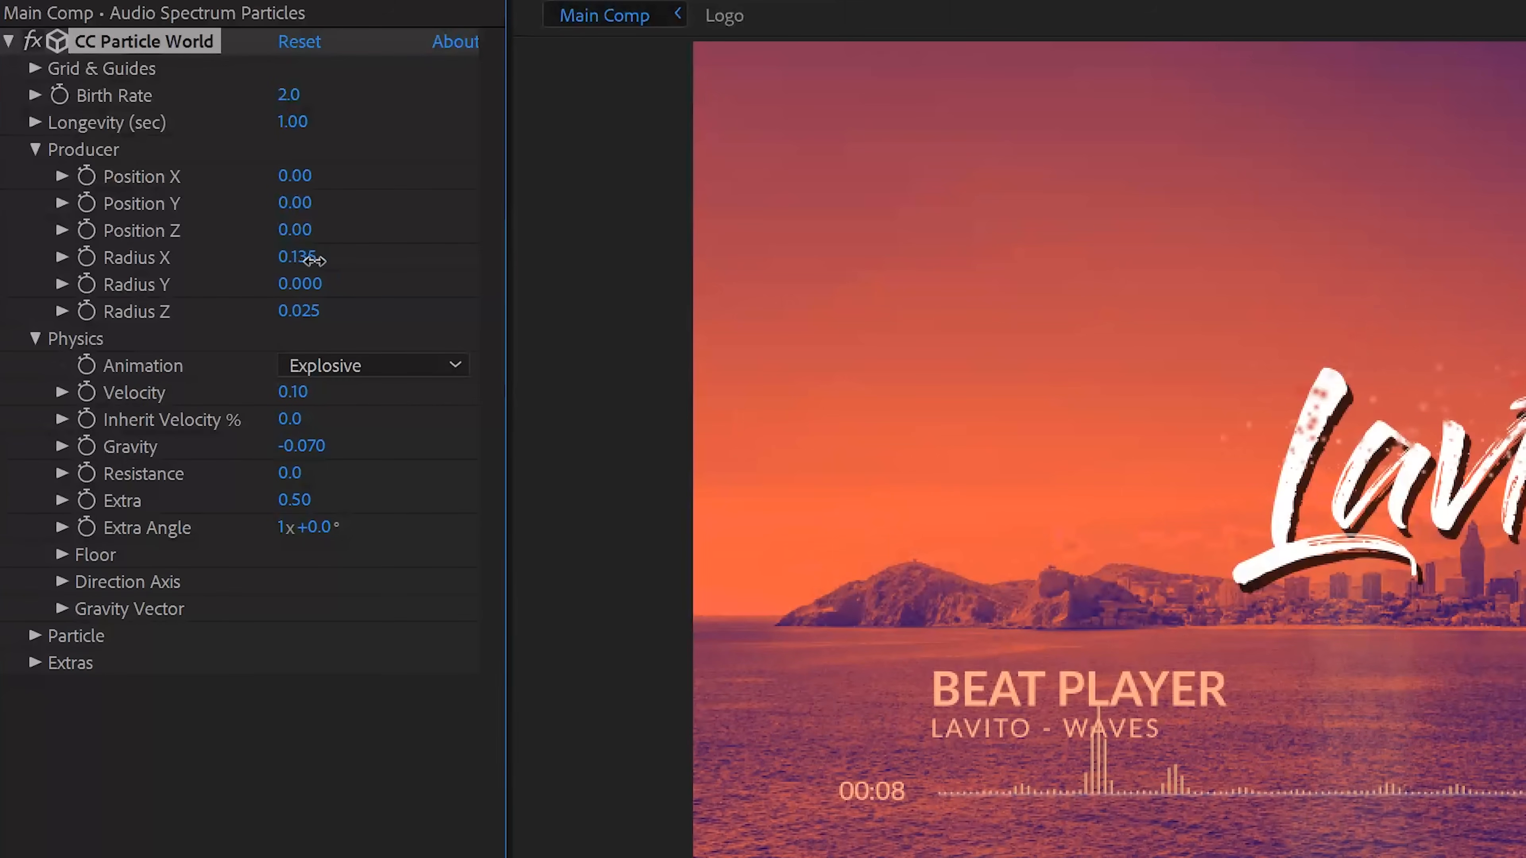
{"action": "key", "text": "Return"}
{"action": "left_click_drag", "start_coordinate": [331, 262], "coordinate": [372, 282]}
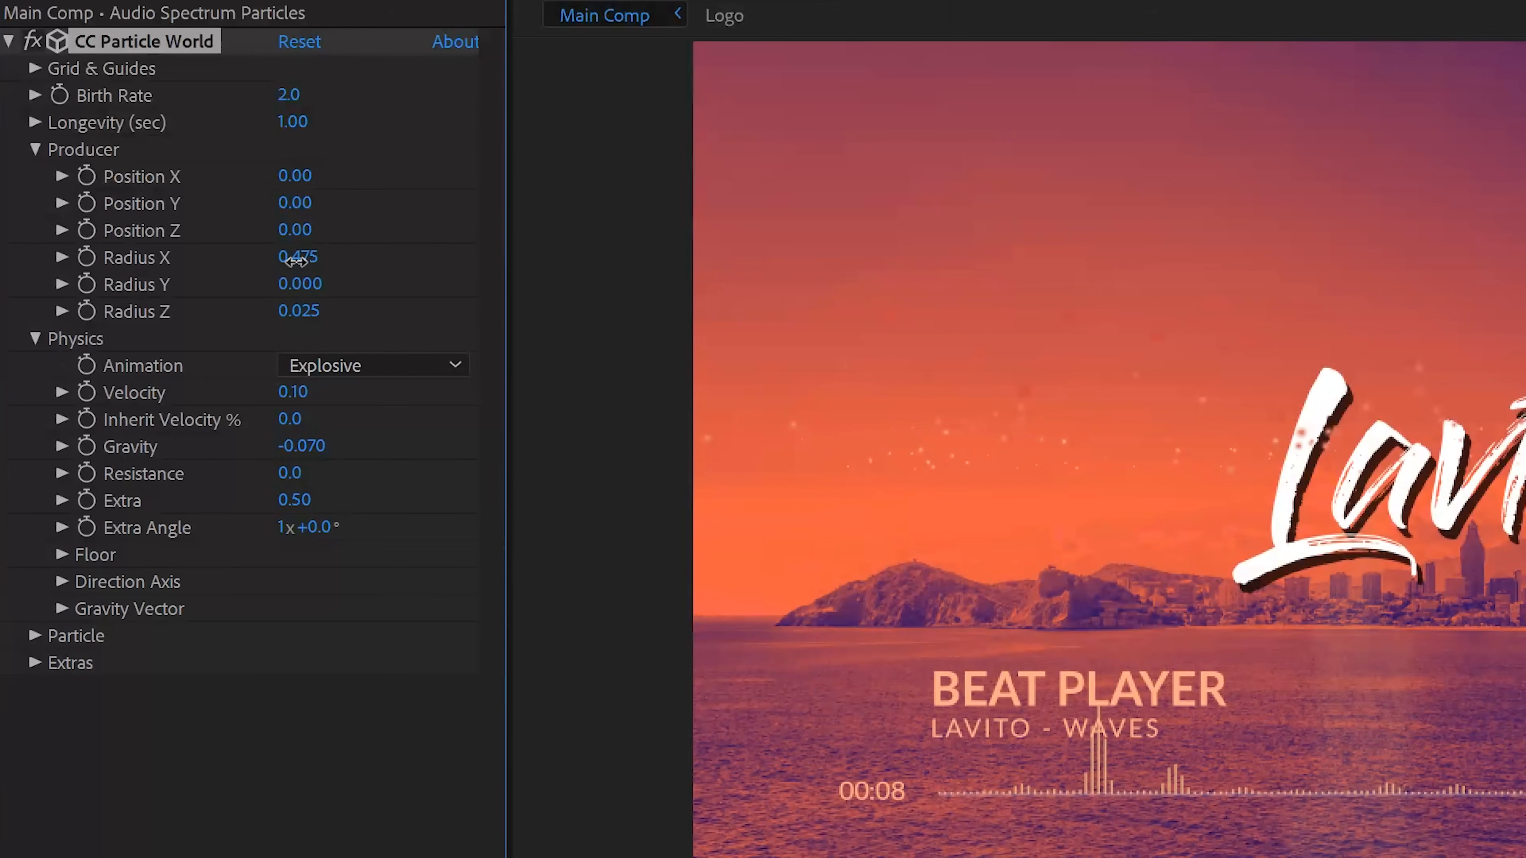
{"action": "left_click_drag", "start_coordinate": [294, 259], "coordinate": [300, 265]}
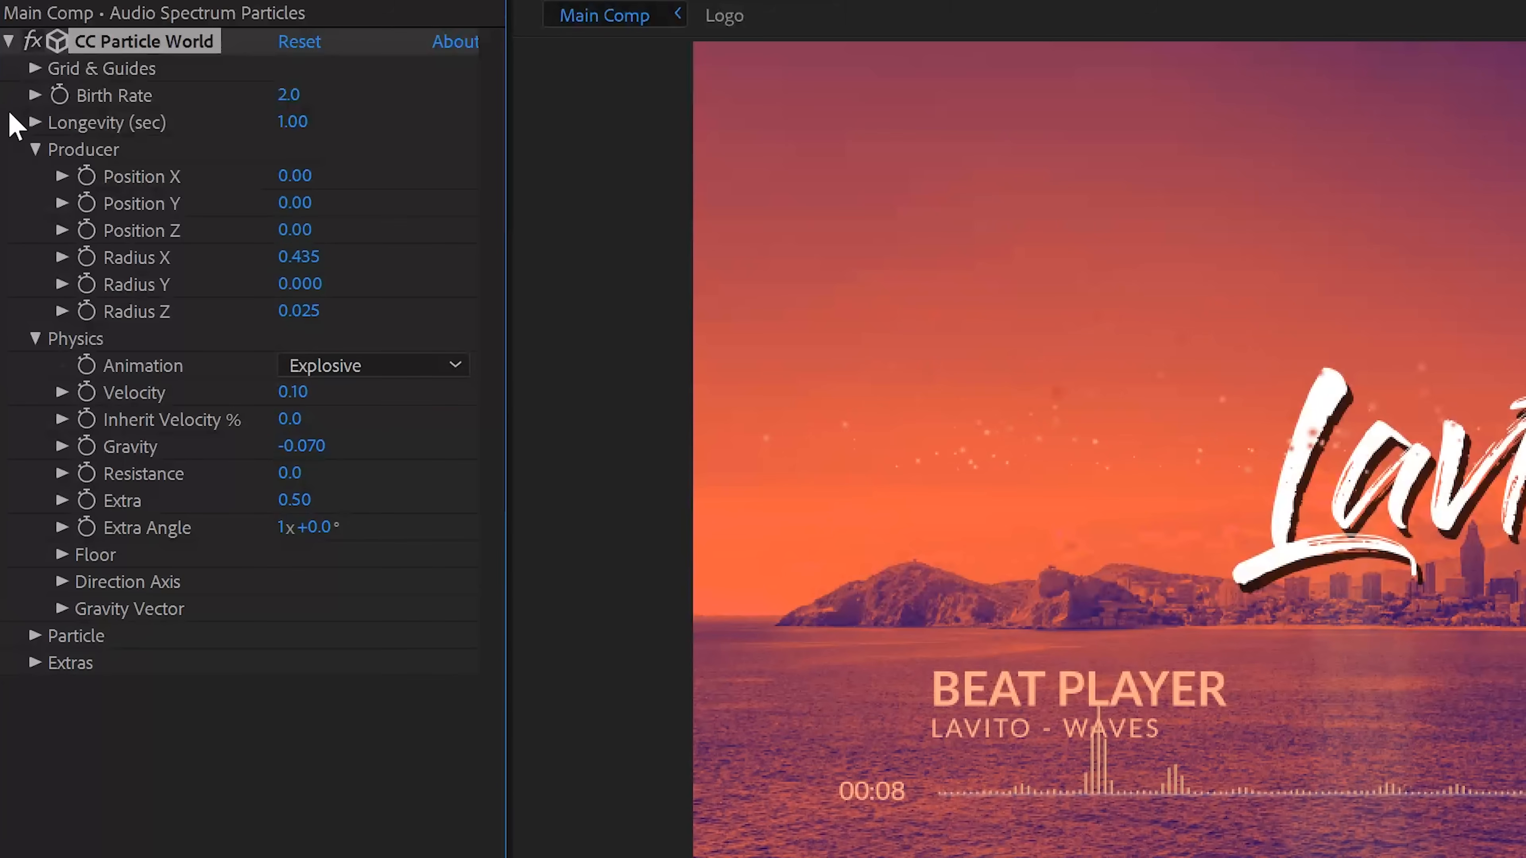
- Align the particle producer with the audio spectrum using Position X 0.06, Position Y 0.22 and Radius X 0.358
{"action": "left_click", "coordinate": [316, 191]}
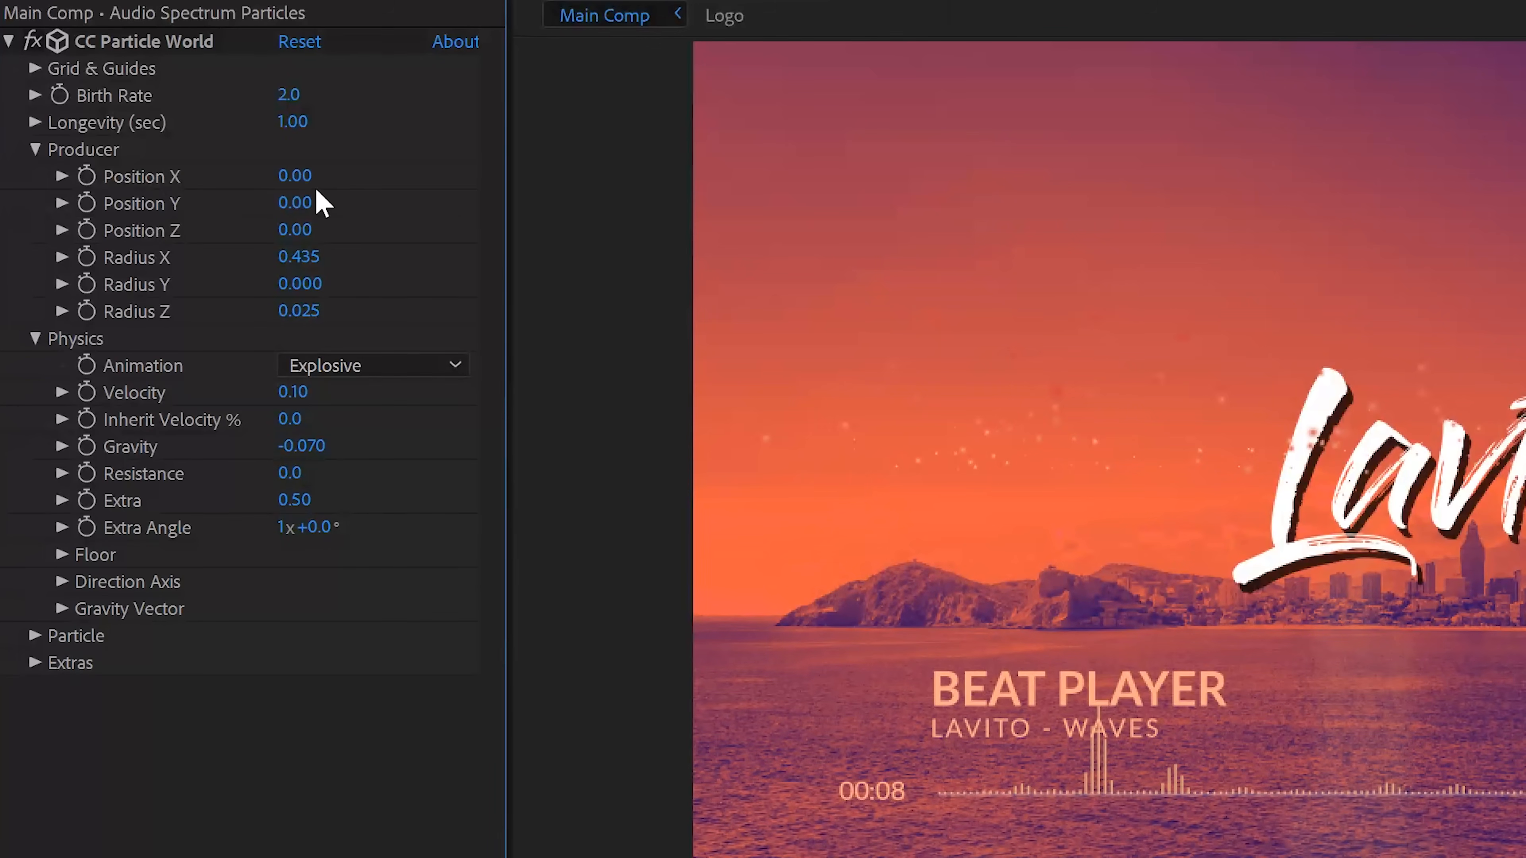
{"action": "left_click_drag", "start_coordinate": [290, 177], "coordinate": [311, 203]}
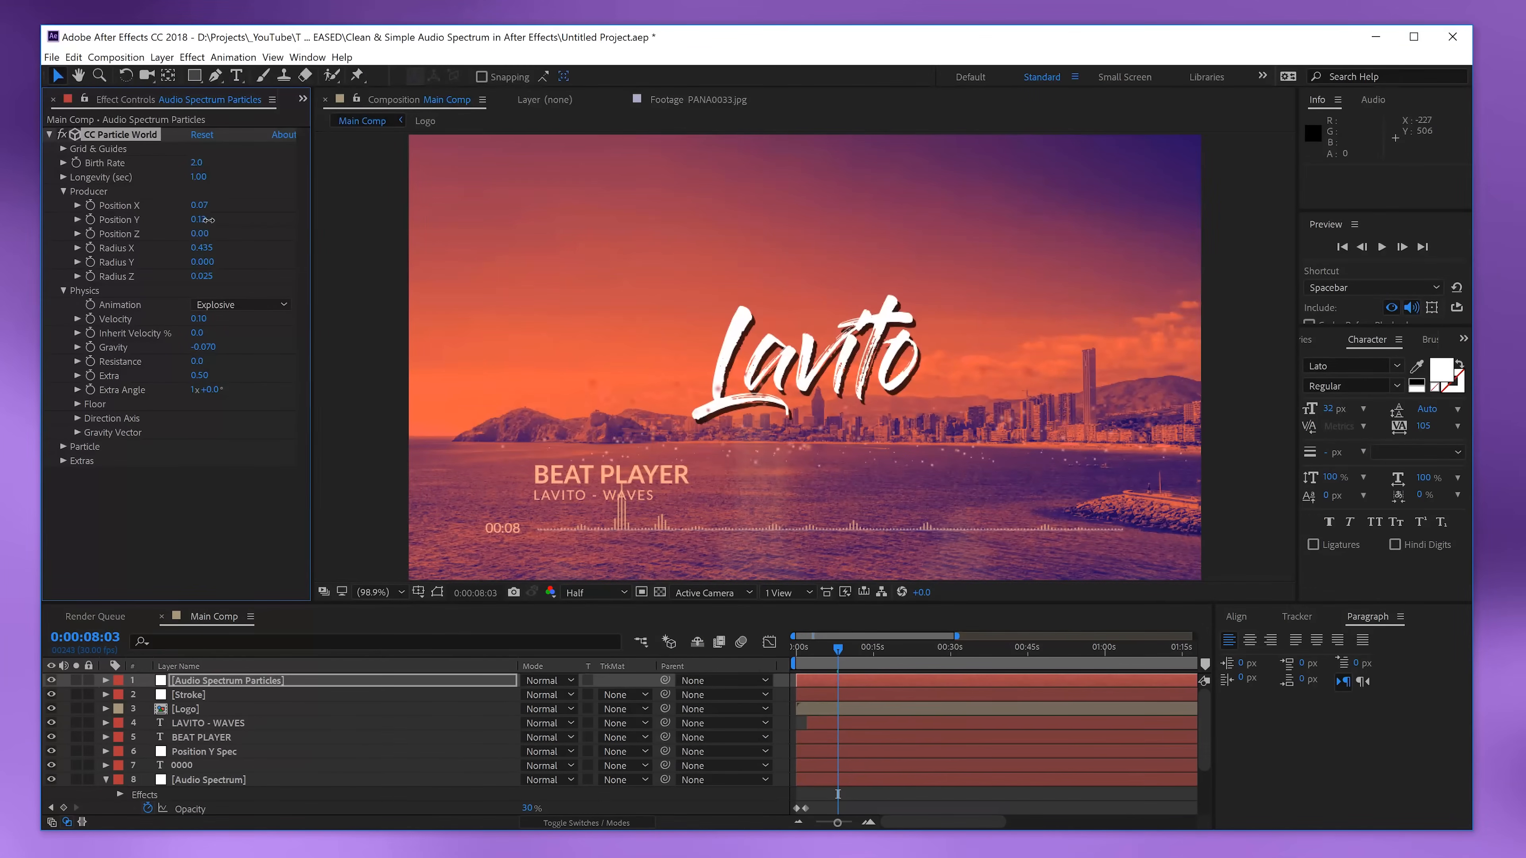
{"action": "left_click_drag", "start_coordinate": [208, 220], "coordinate": [145, 249]}
{"action": "left_click_drag", "start_coordinate": [199, 205], "coordinate": [251, 220]}
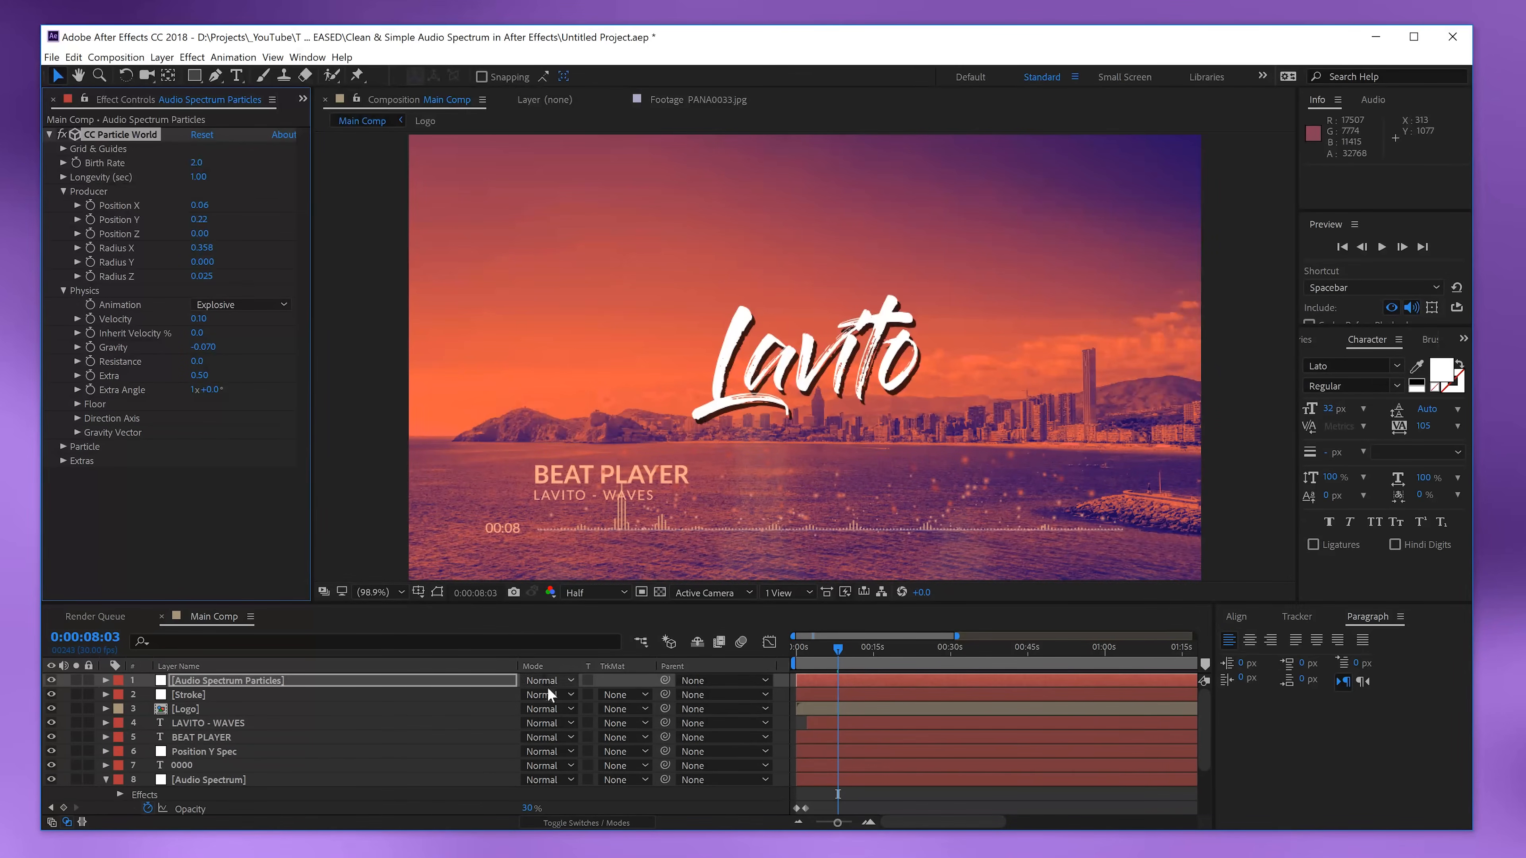
- Set the blending mode of the Audio Spectrum Particles layer to Add
{"action": "left_click", "coordinate": [583, 824]}
{"action": "left_click", "coordinate": [582, 823]}
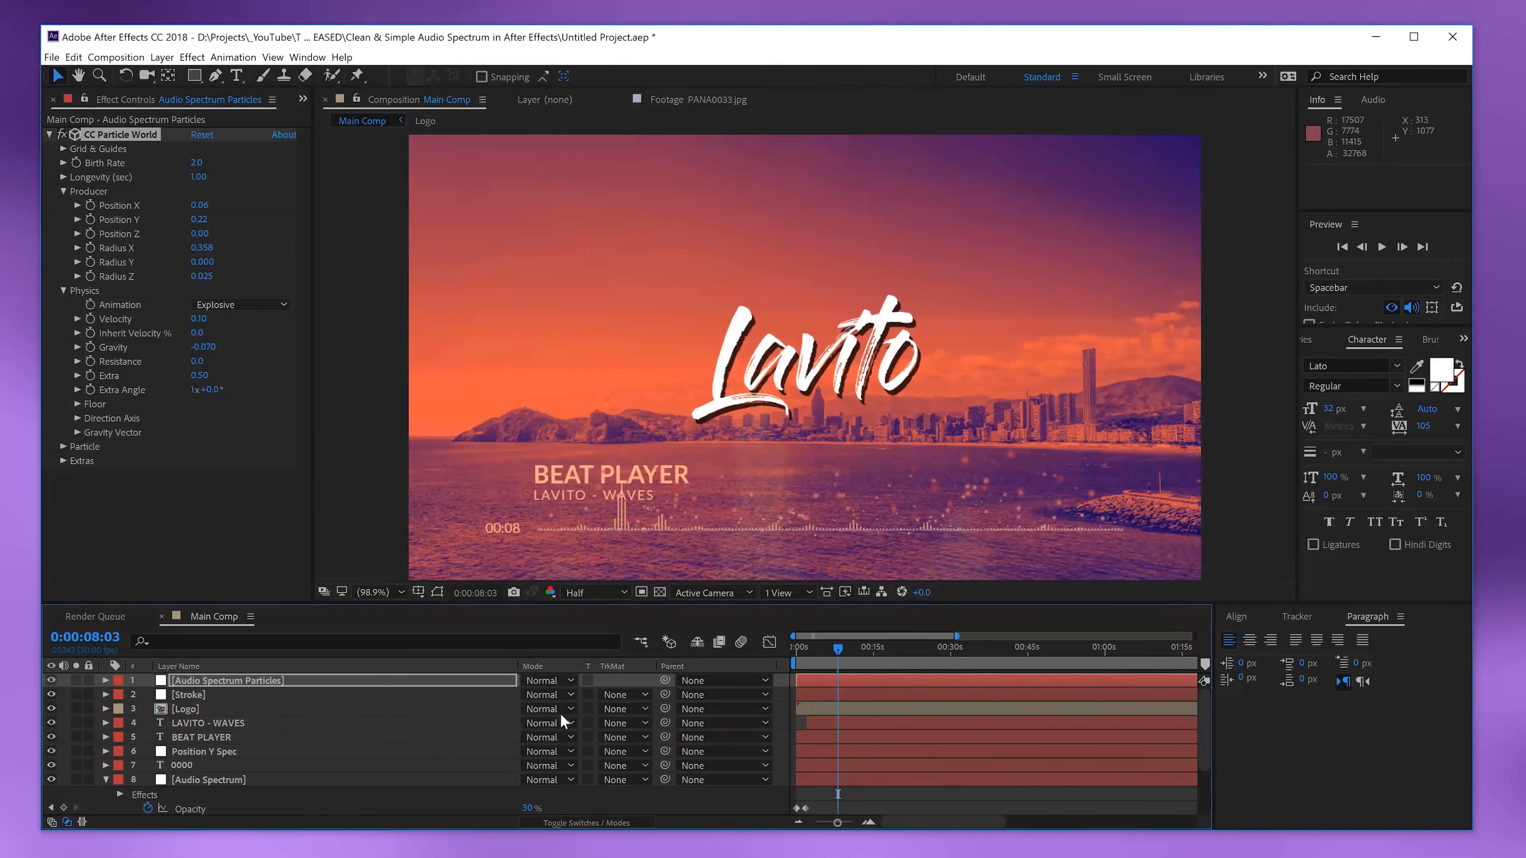
{"action": "left_click", "coordinate": [548, 680]}
{"action": "left_click", "coordinate": [565, 206]}
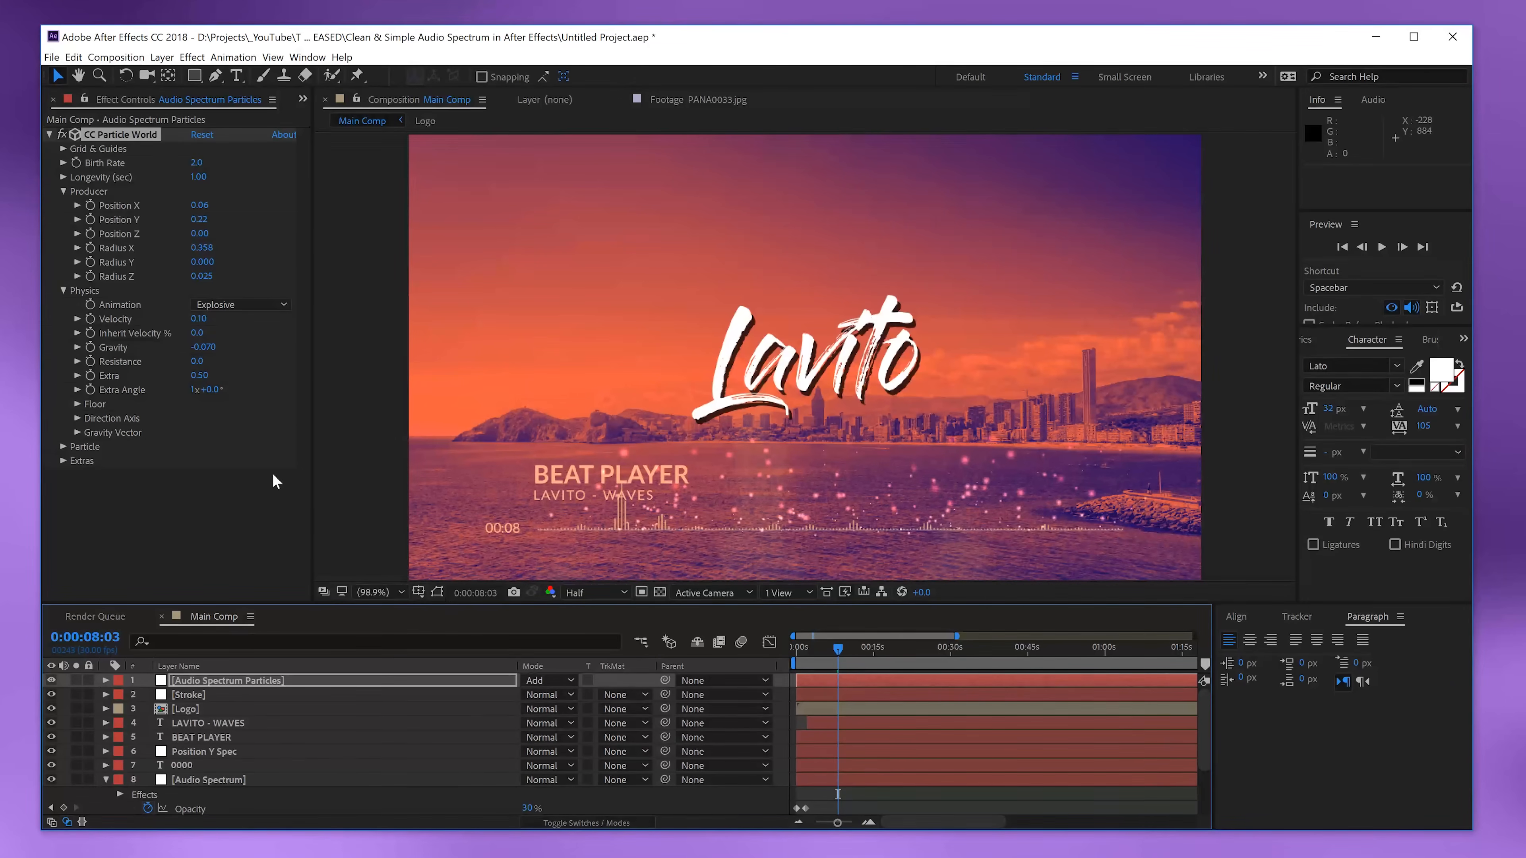
- Change the particle Death Color to the orange tone C85028
{"action": "left_click", "coordinate": [63, 446]}
{"action": "scroll", "coordinate": [62, 446], "scroll_direction": "down", "scroll_amount": 2}
{"action": "left_click", "coordinate": [197, 552]}
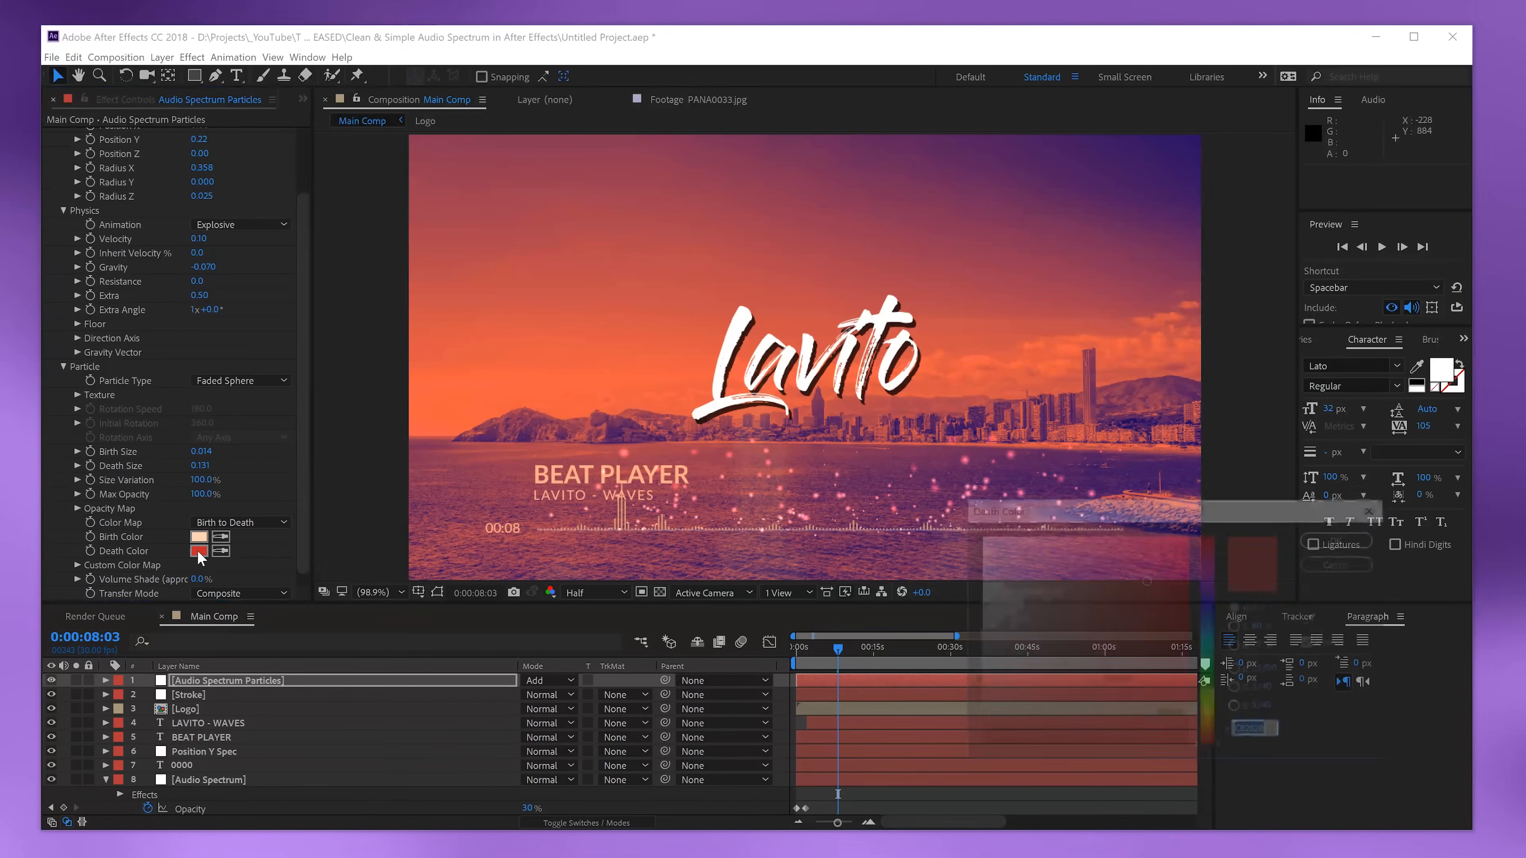
{"action": "left_click", "coordinate": [1212, 739]}
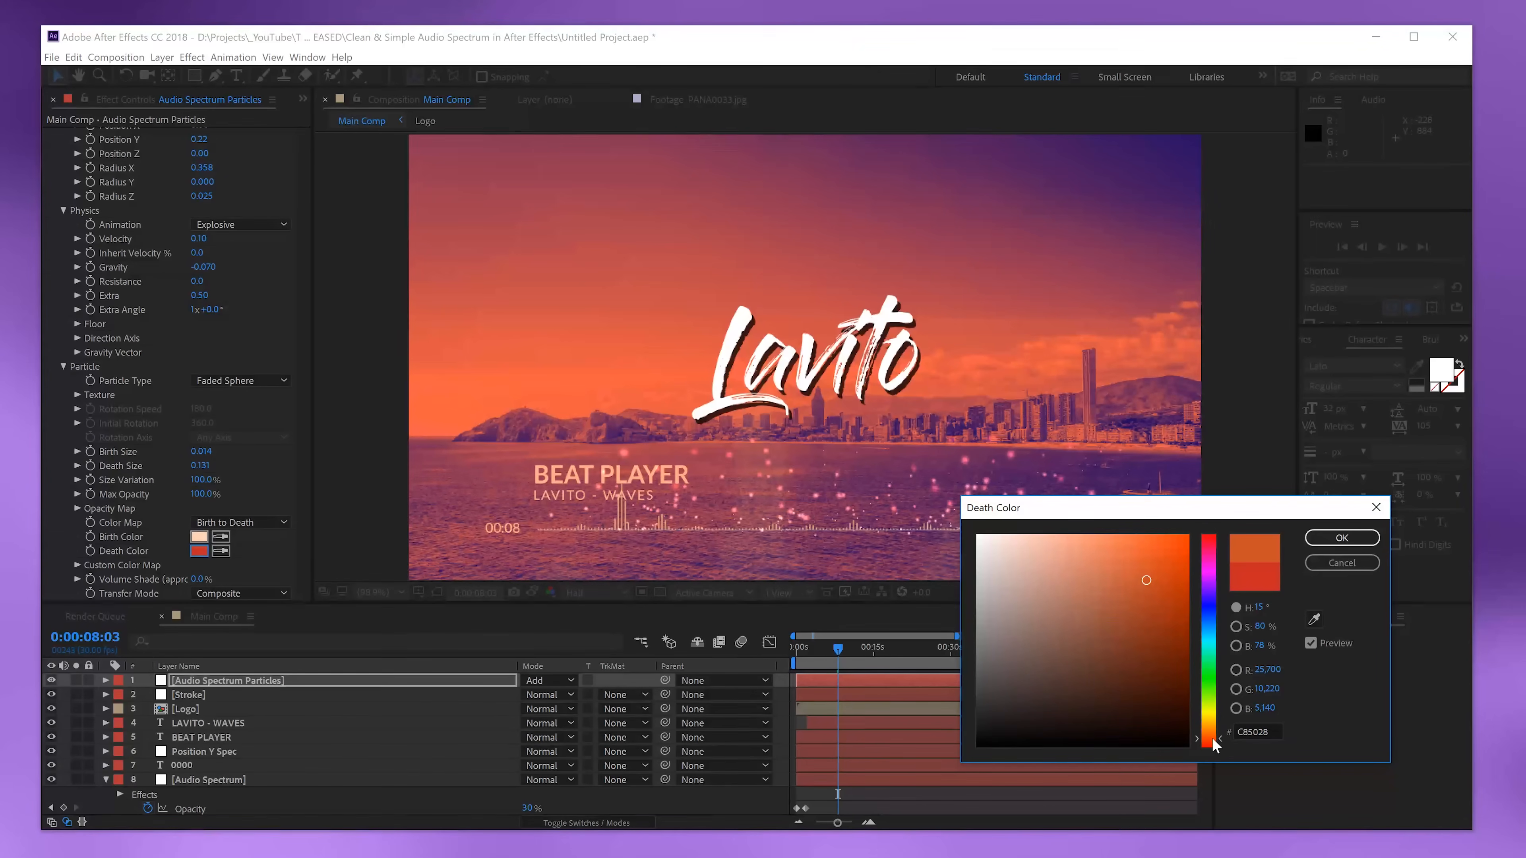
{"action": "left_click", "coordinate": [1342, 537]}
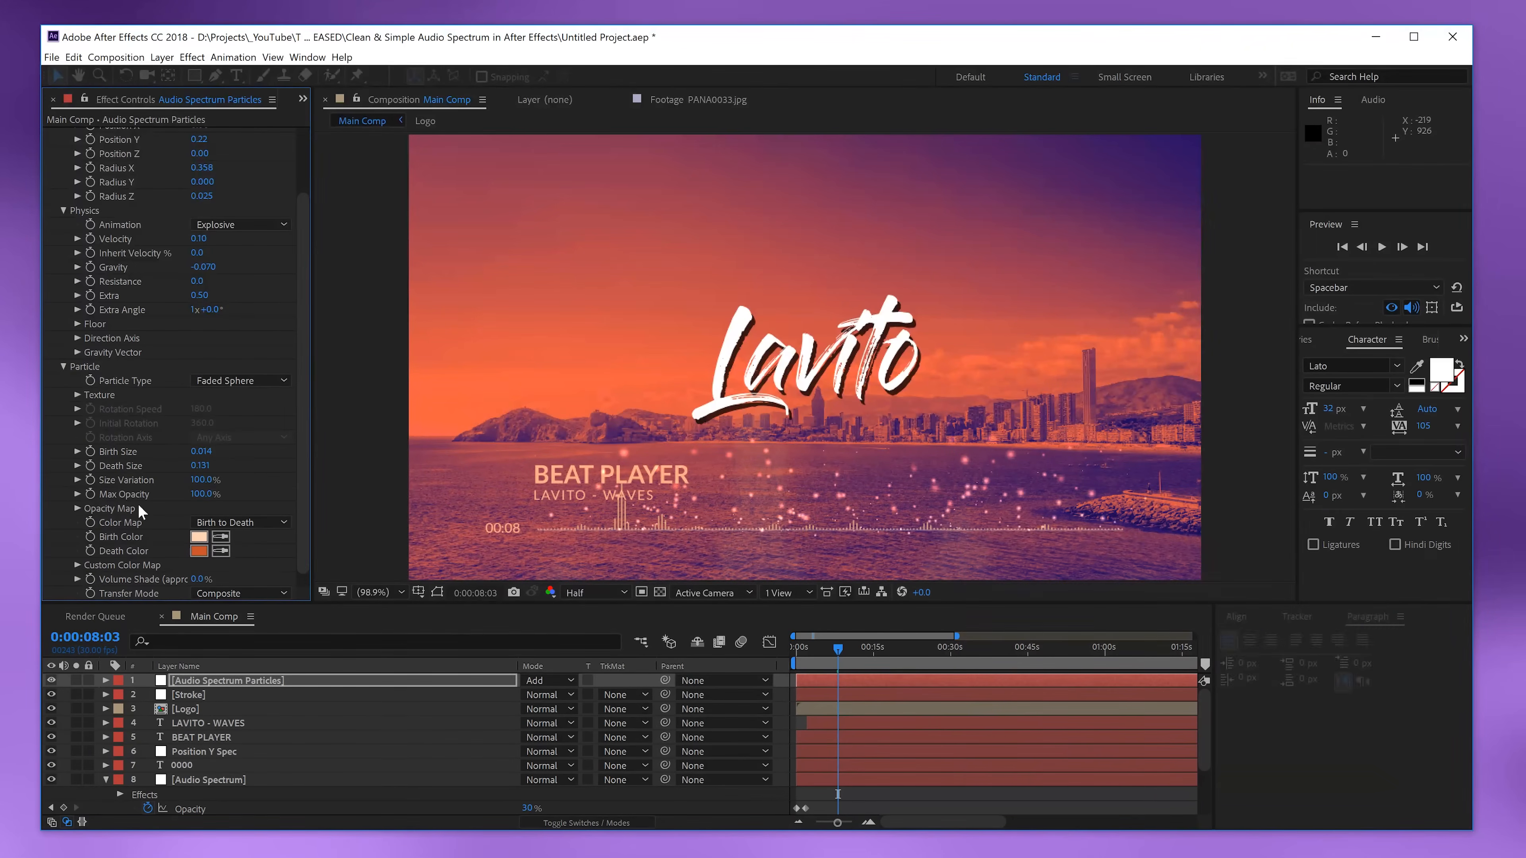
- Reduce the particle Birth Size to 0.000 and Death Size to 0.061, and check the frame at 0:00:06:05
{"action": "mouse_move", "coordinate": [200, 464]}
{"action": "left_mouse_down"}
{"action": "mouse_move", "coordinate": [163, 463]}
{"action": "mouse_move", "coordinate": [180, 454]}
{"action": "left_mouse_up"}
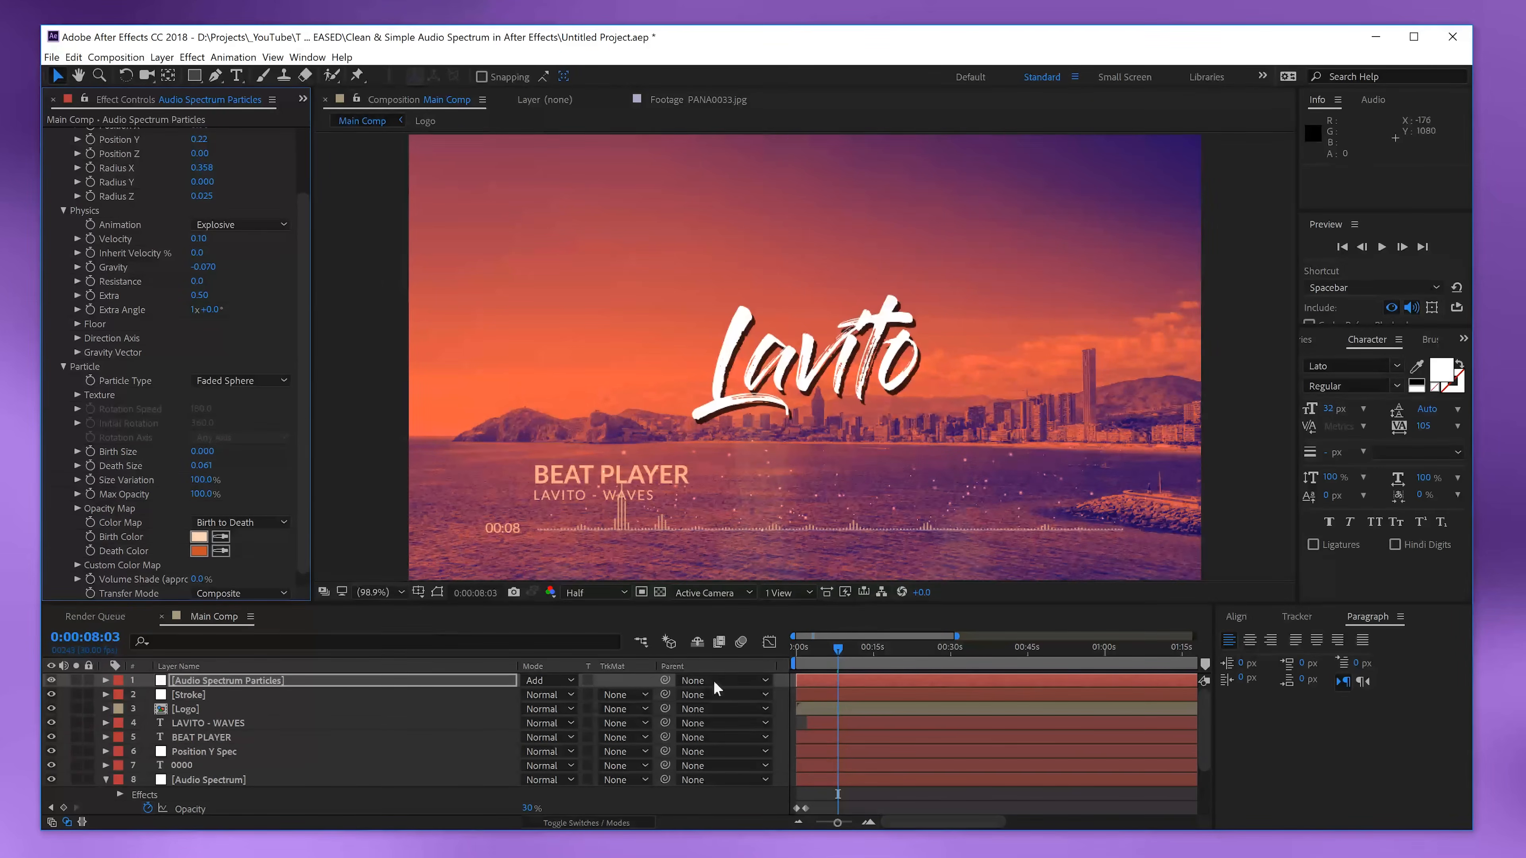
{"action": "mouse_move", "coordinate": [825, 661]}
{"action": "left_mouse_down"}
{"action": "mouse_move", "coordinate": [811, 656]}
{"action": "mouse_move", "coordinate": [828, 657]}
{"action": "left_mouse_up"}
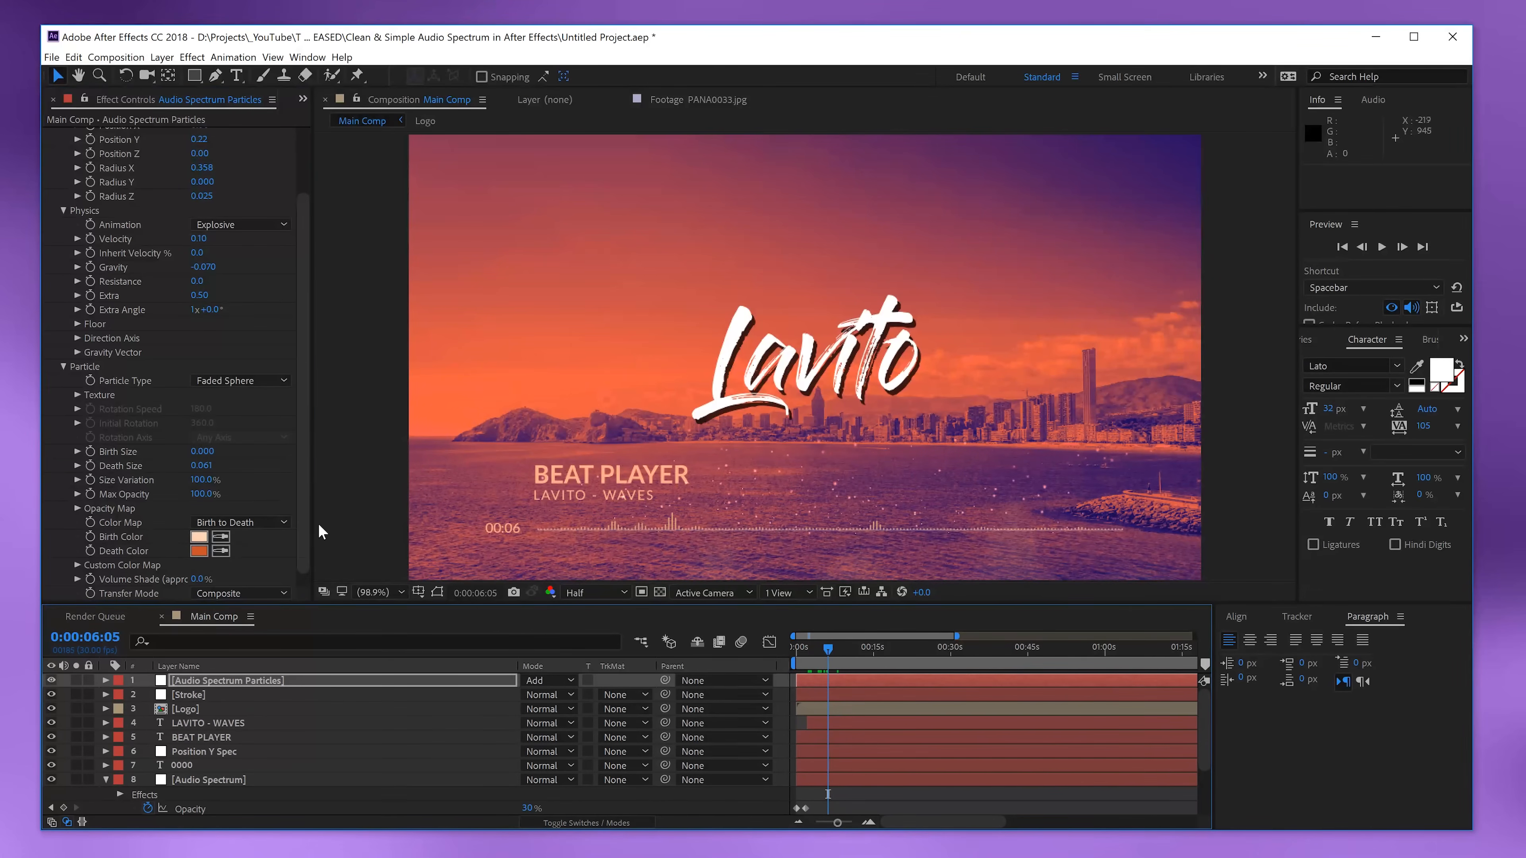
- Lower the particle Birth Rate to 1.1 and set Gravity to -0.035, and preview the composition from the start
{"action": "scroll", "coordinate": [306, 490], "scroll_direction": "up", "scroll_amount": 3}
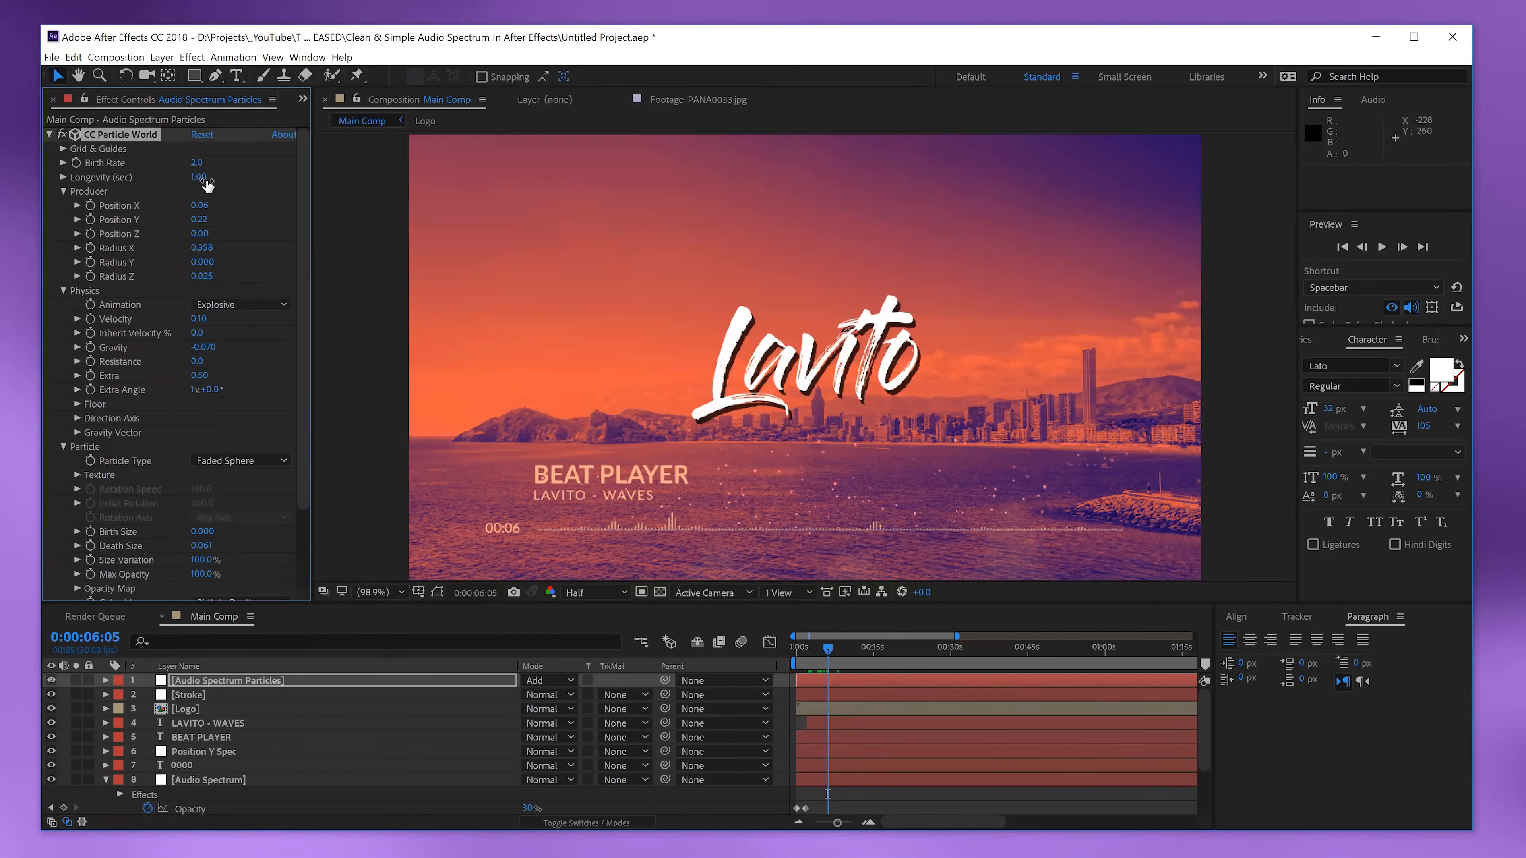
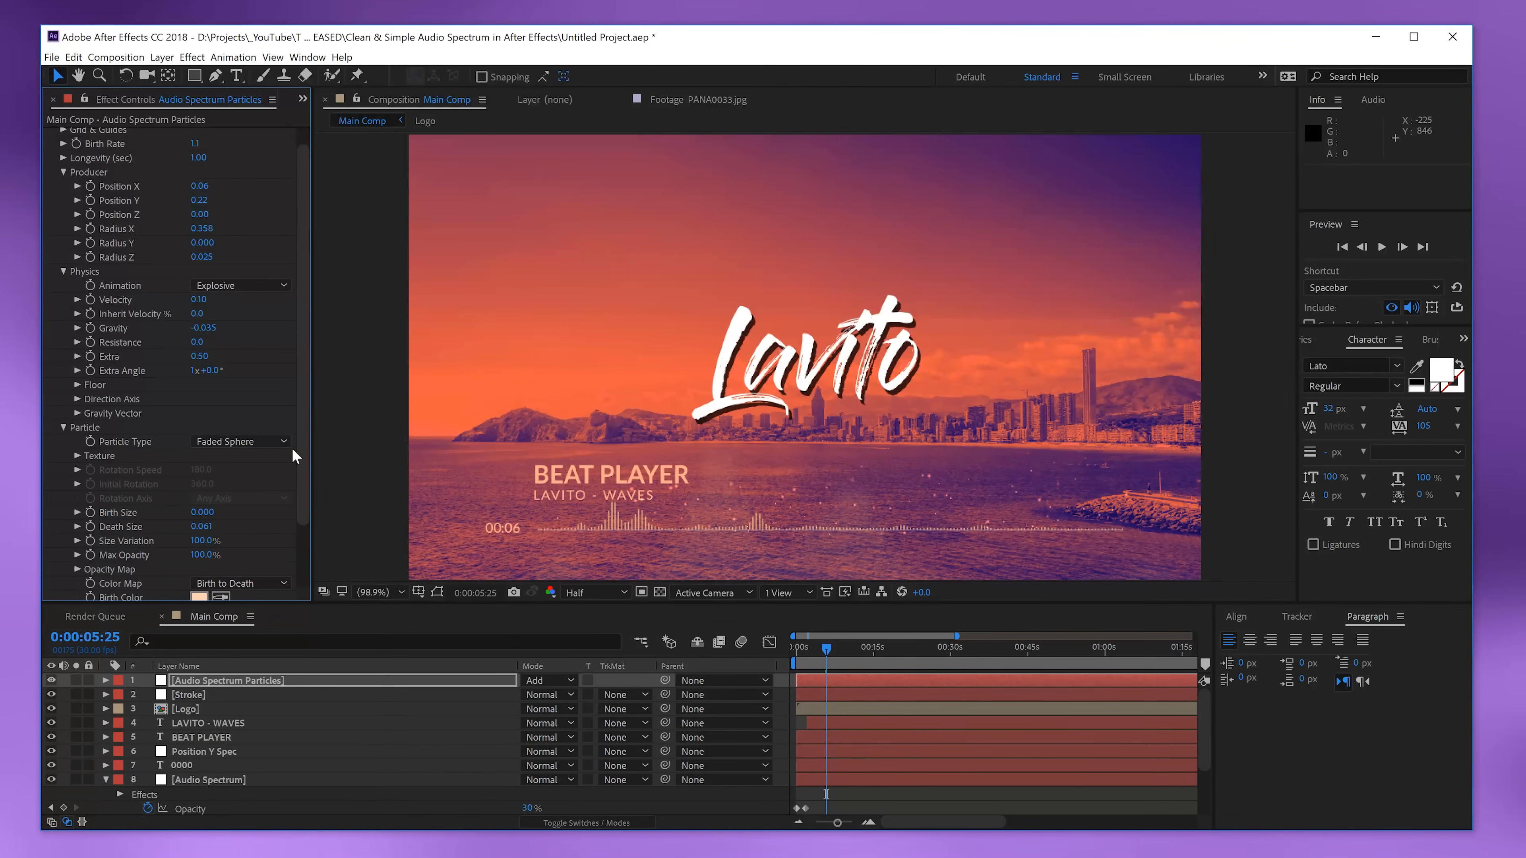
{"action": "key", "text": "space"}
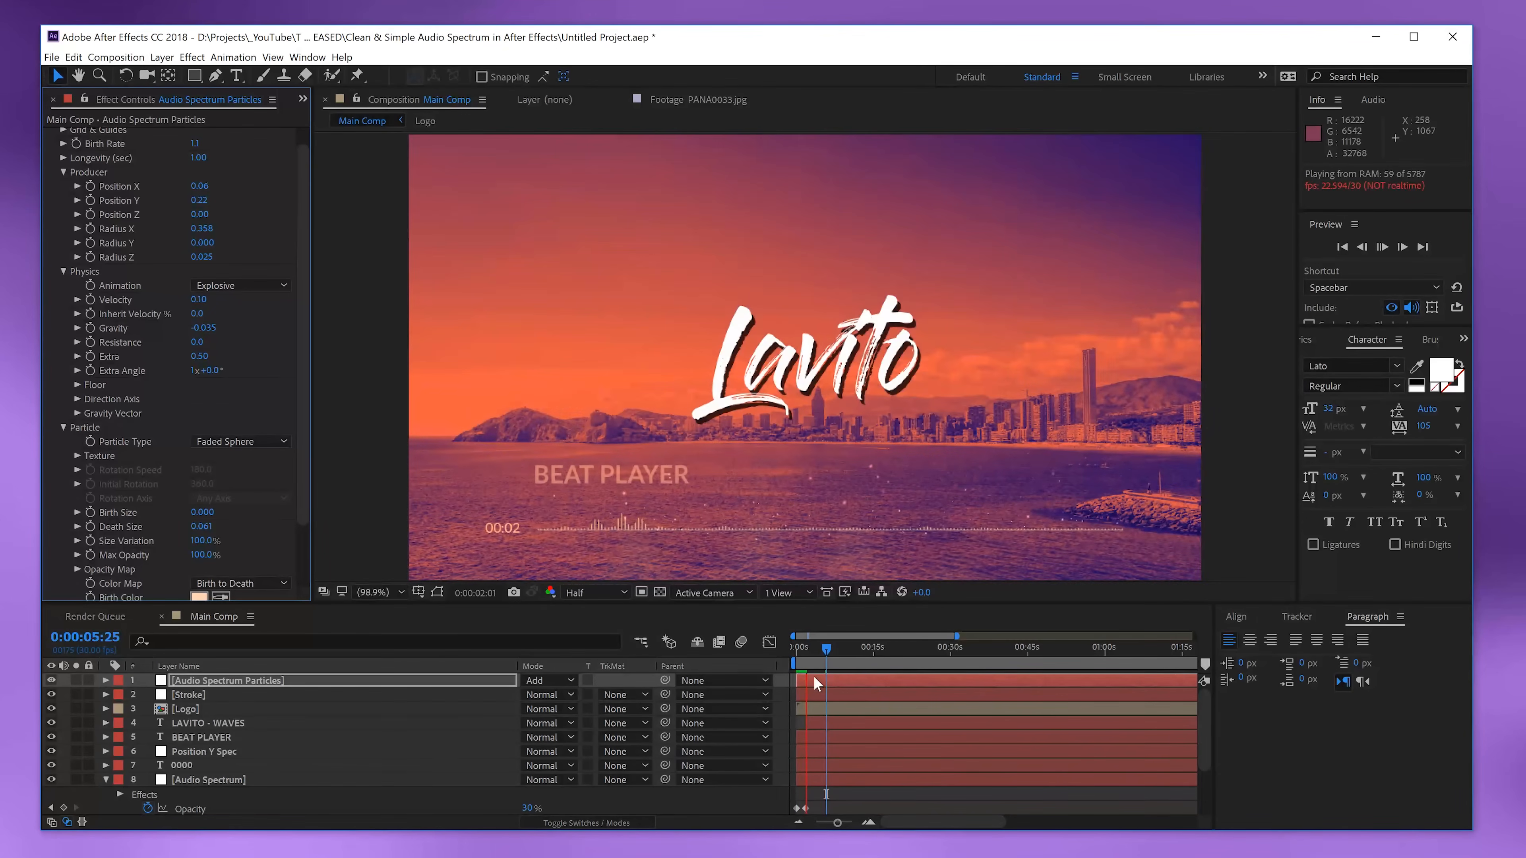
- Stop the preview and create a new 100 x 100 px composition named Fill Triangle Loop
{"action": "key", "text": "space"}
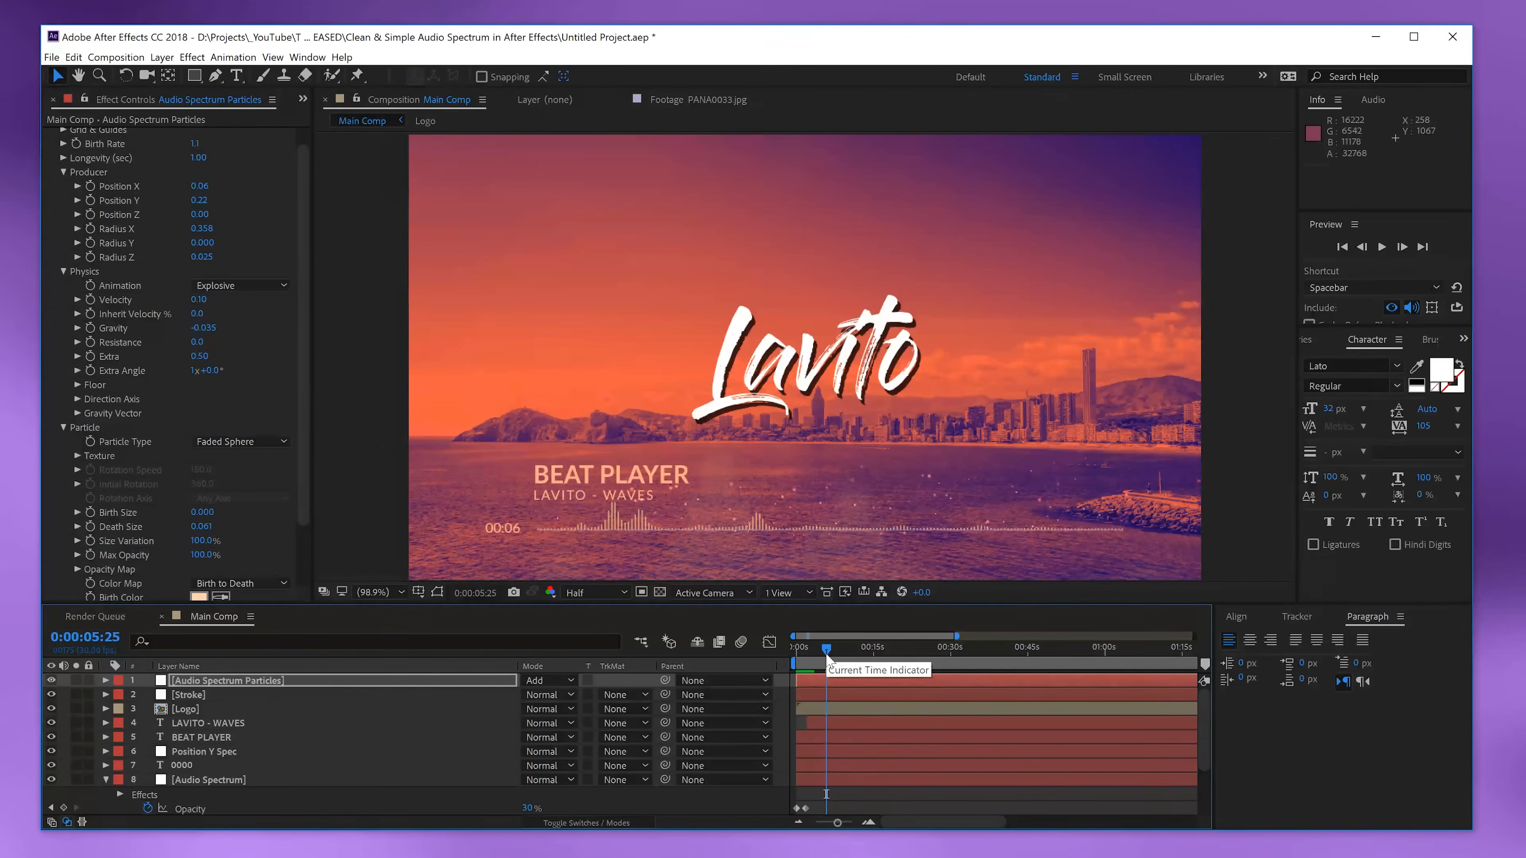
{"action": "left_click", "coordinate": [117, 60]}
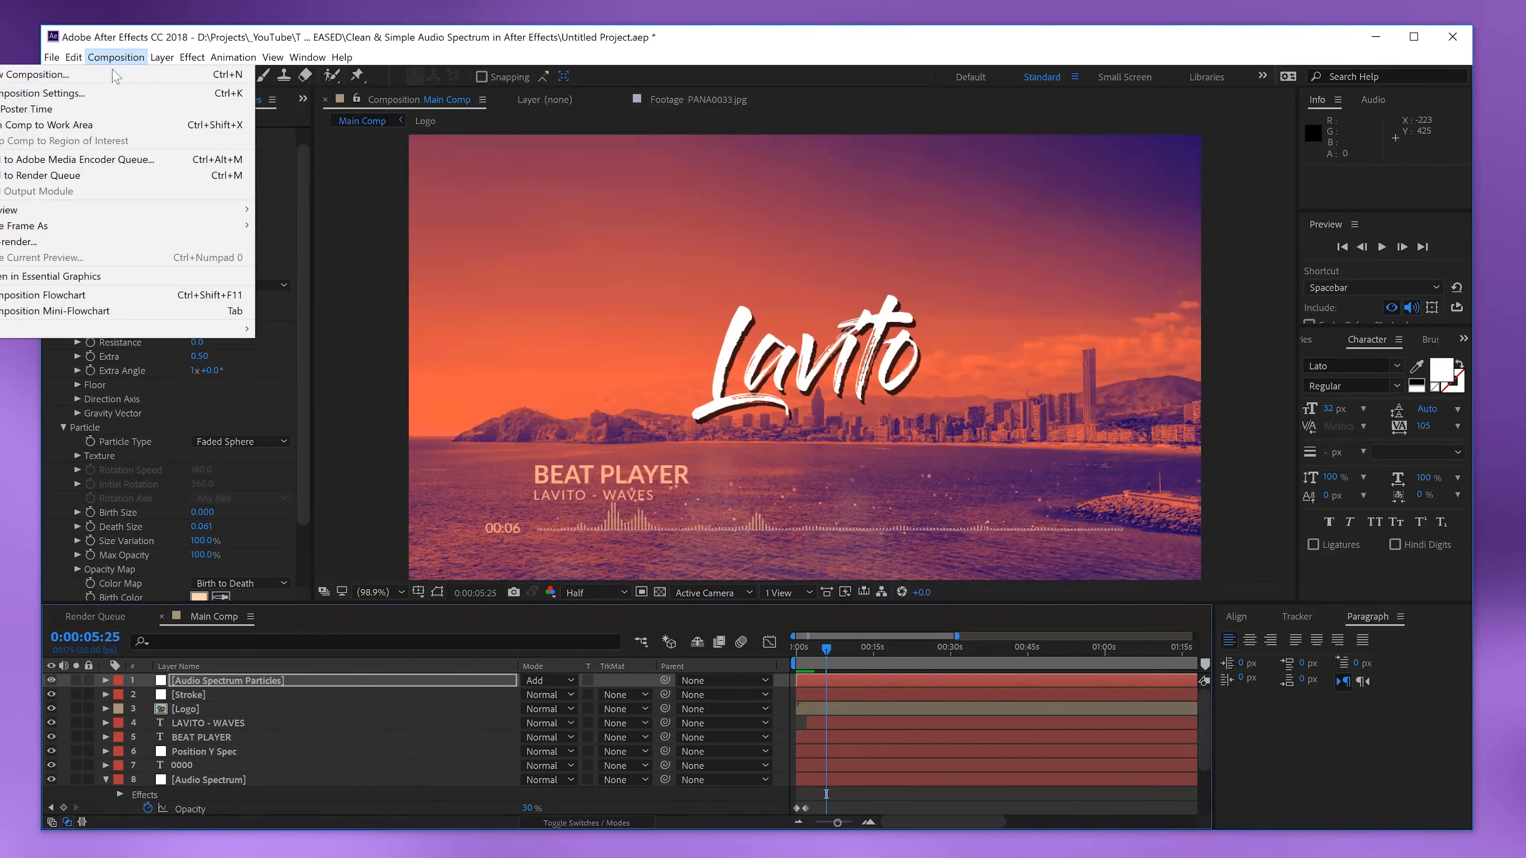
{"action": "left_click", "coordinate": [114, 74]}
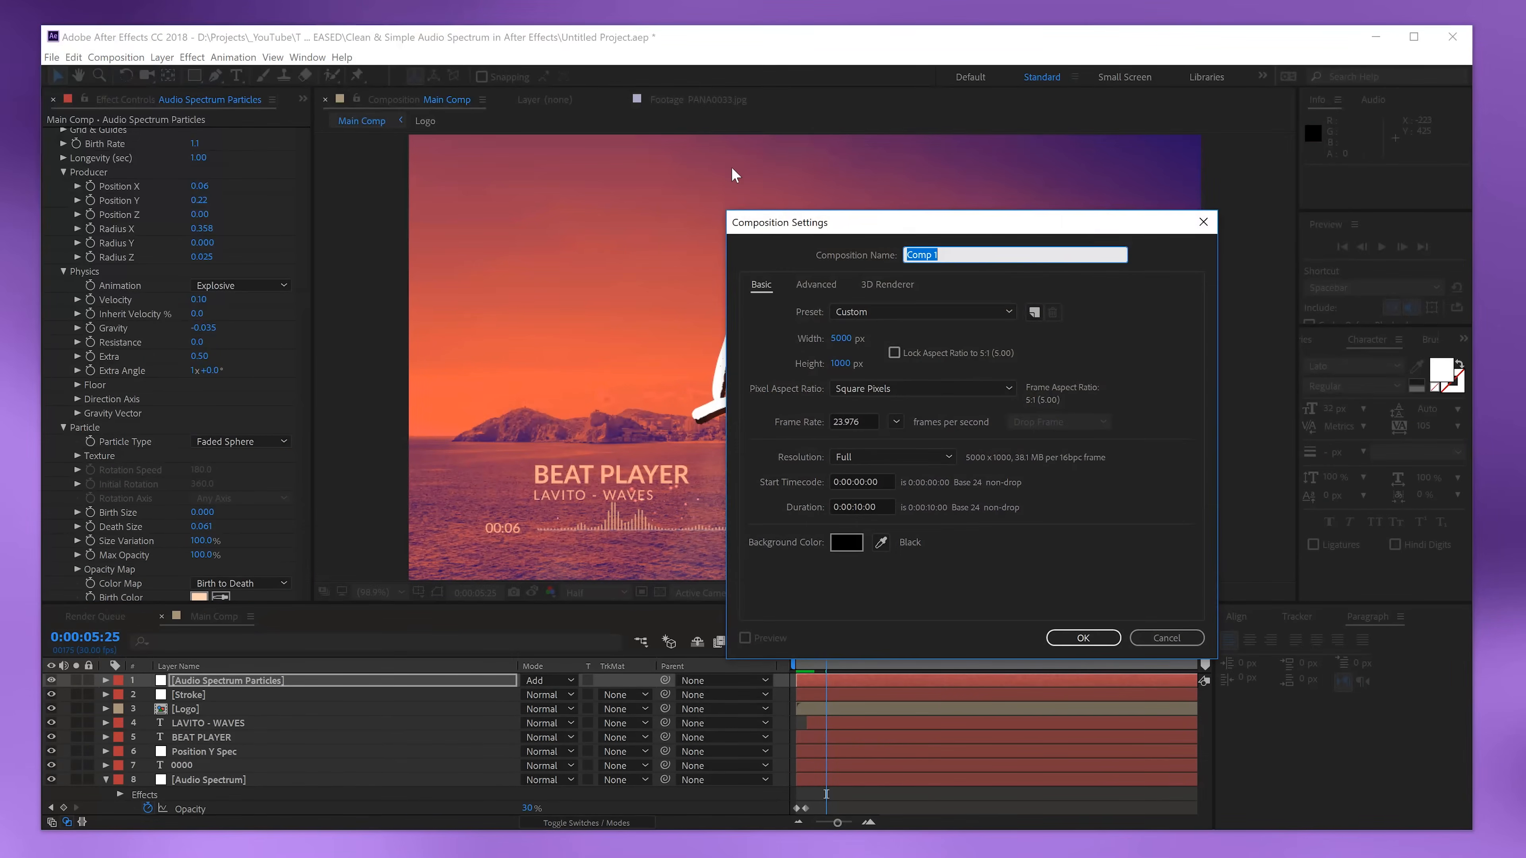
{"action": "type", "text": "Fill Triangle Loop"}
{"action": "left_click", "coordinate": [843, 338]}
{"action": "type", "text": "100"}
{"action": "key", "text": "Tab"}
{"action": "type", "text": "100"}
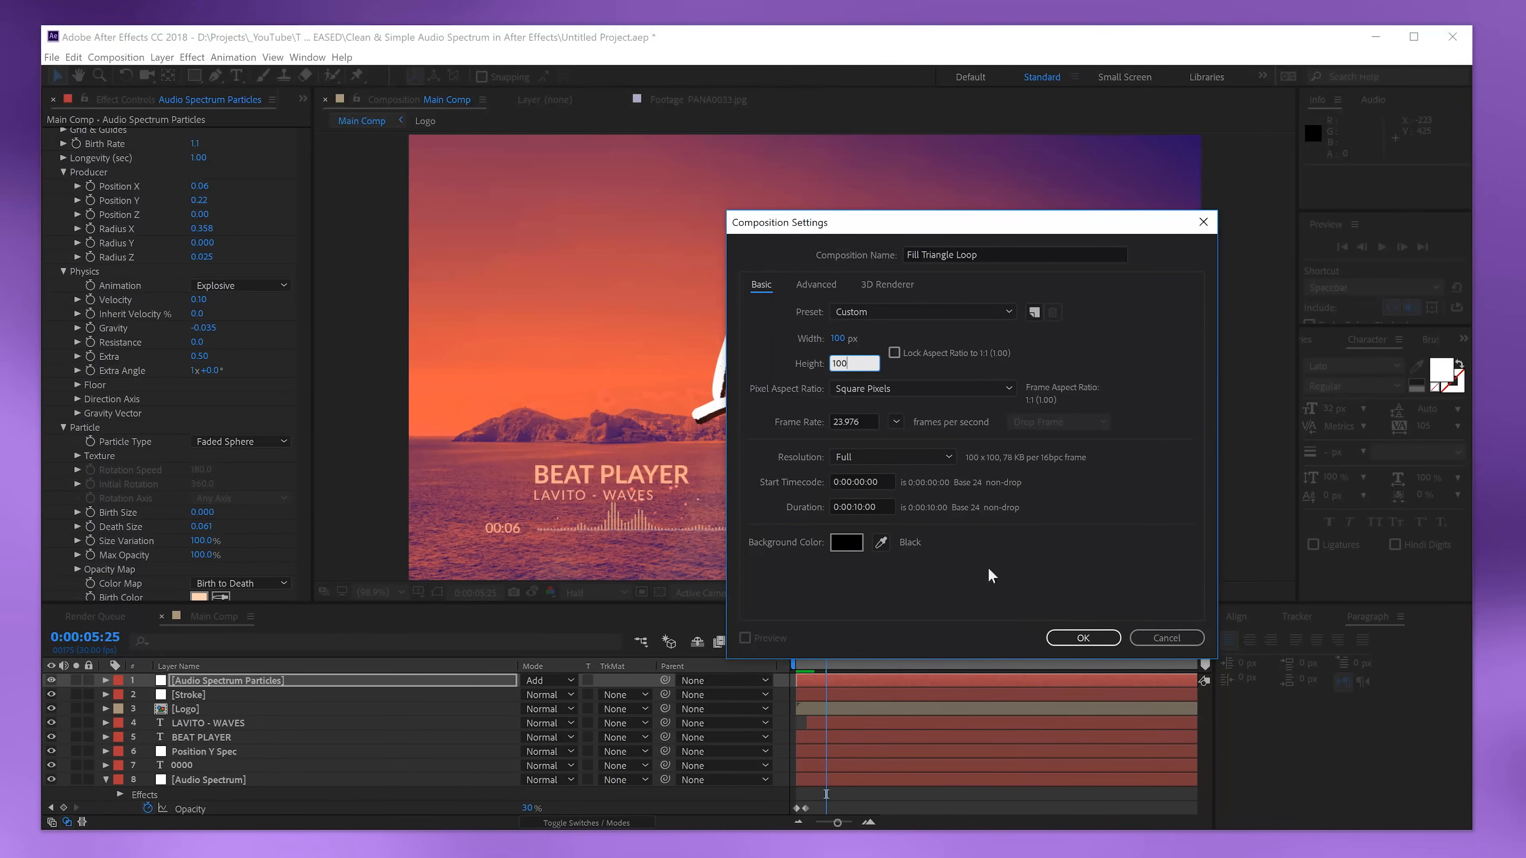
{"action": "left_click", "coordinate": [1083, 638]}
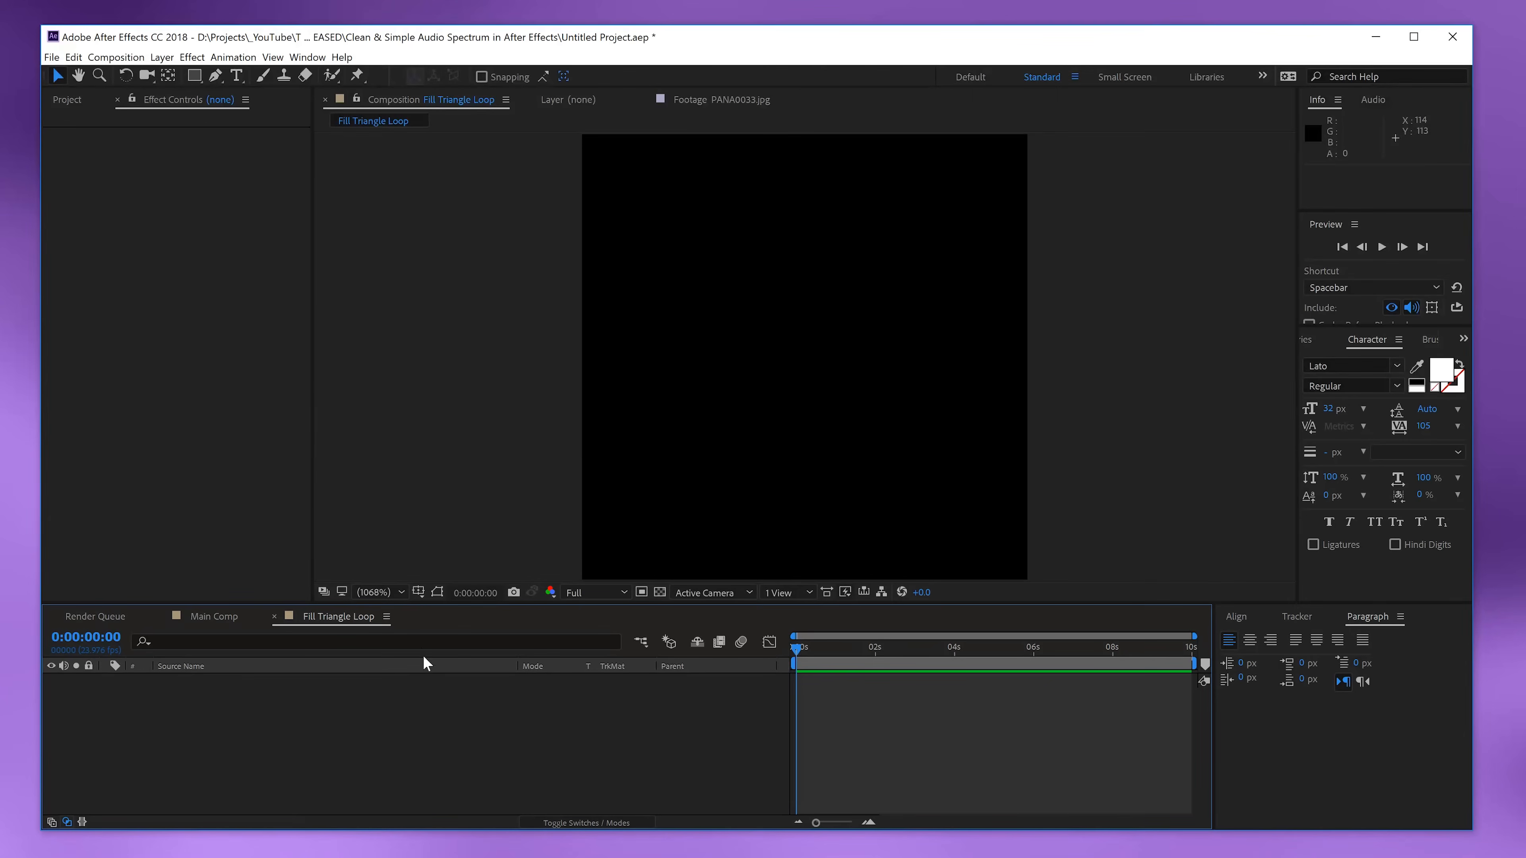
- Show the Title/Action Safe guides in the viewer and choose the Polygon Tool
{"action": "left_click", "coordinate": [419, 592]}
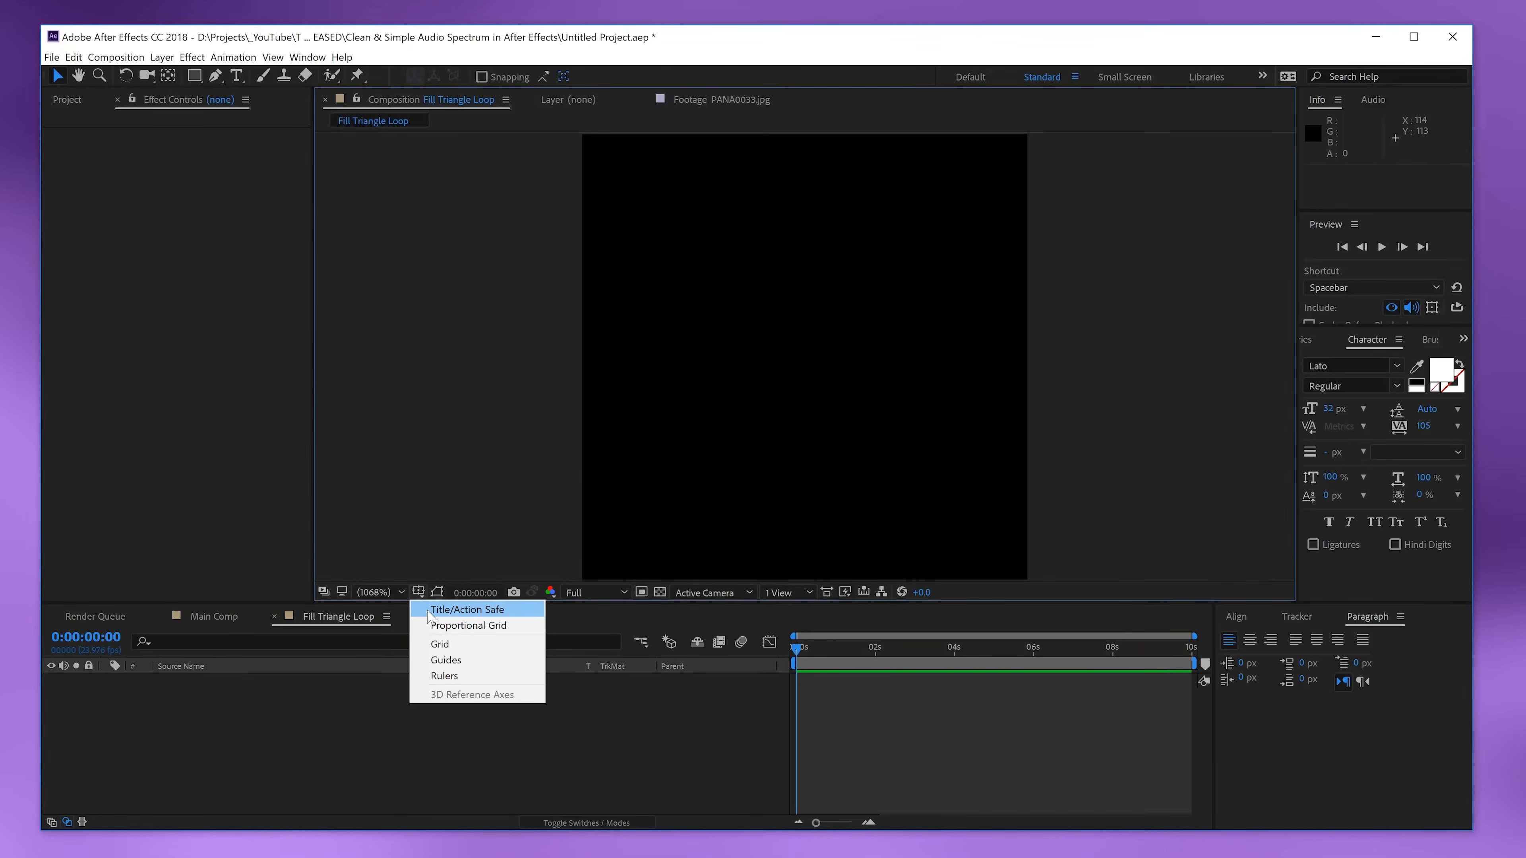
{"action": "left_click", "coordinate": [449, 610]}
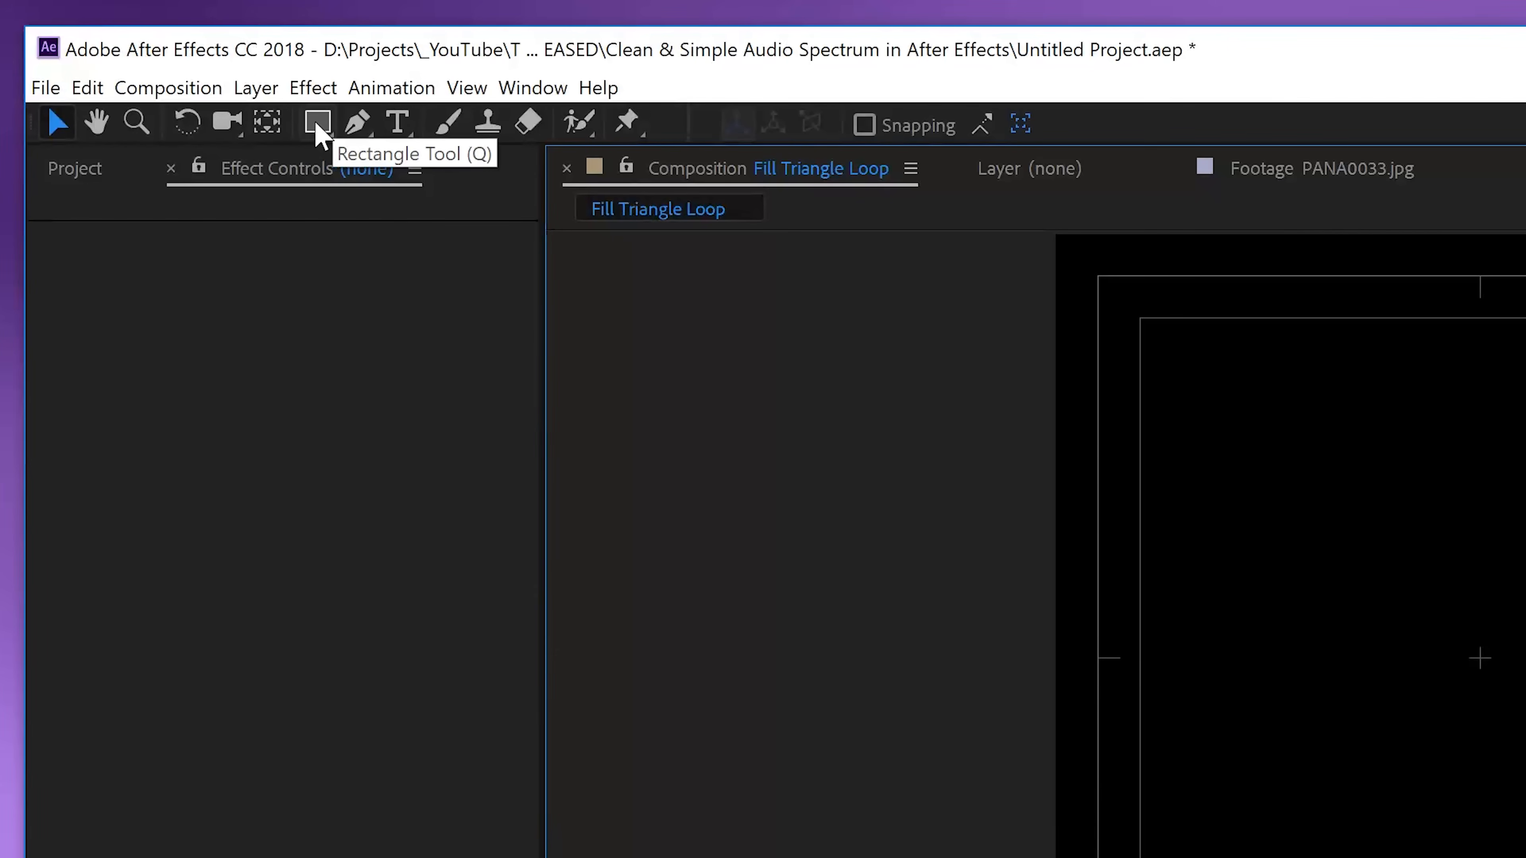
{"action": "left_click", "coordinate": [317, 128]}
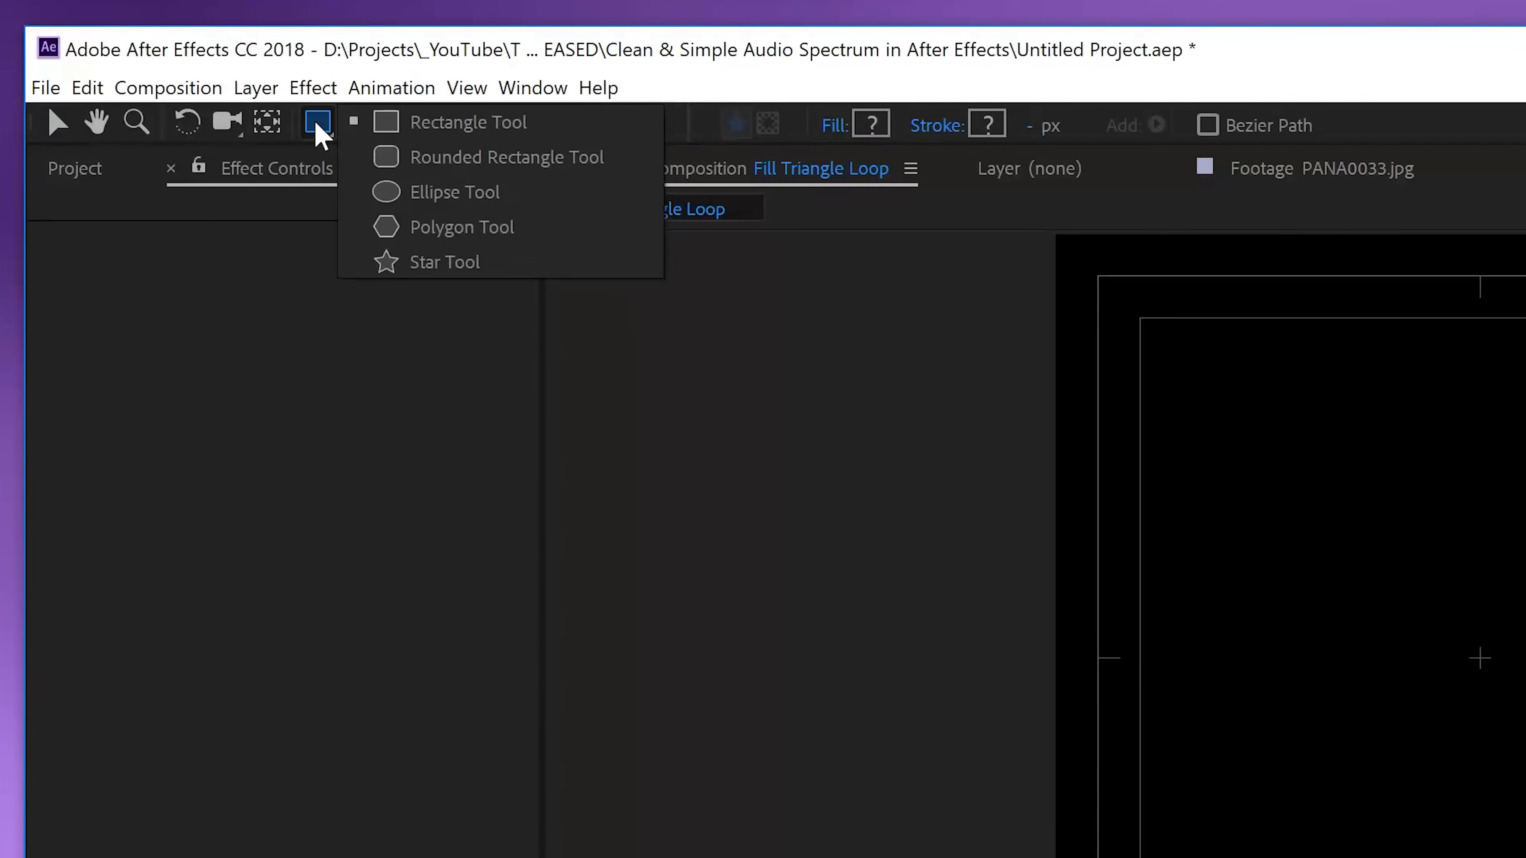
{"action": "left_click", "coordinate": [434, 236]}
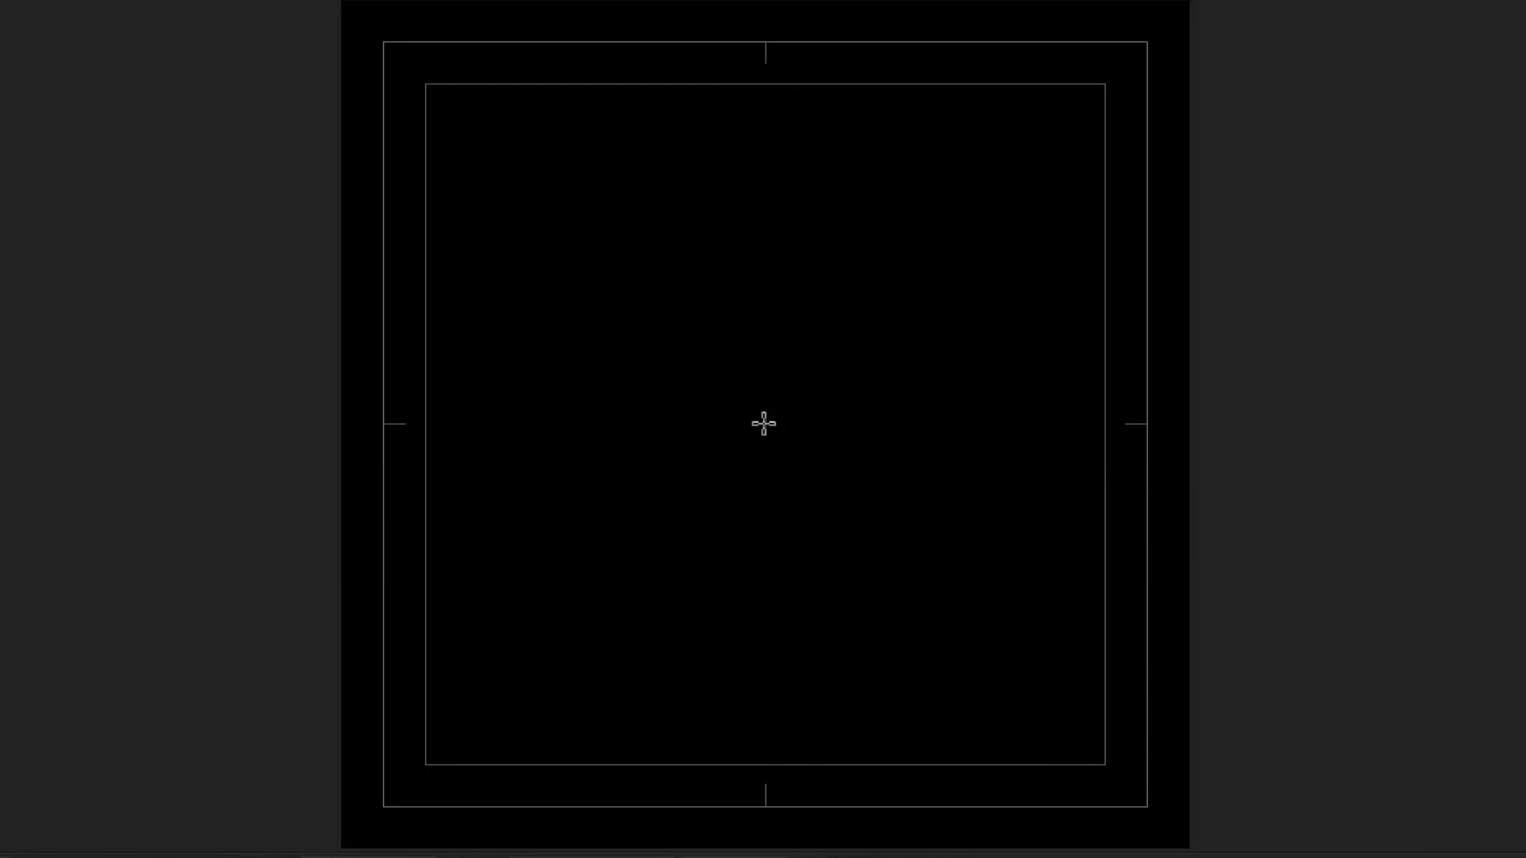
- Draw a polygon from the composition's center, reduce it to three sides, and size it as an upright triangle about 39 px in radius
{"action": "mouse_move", "coordinate": [764, 423]}
{"action": "left_mouse_down"}
{"action": "mouse_move", "coordinate": [750, 205]}
{"action": "mouse_move", "coordinate": [766, 216]}
{"action": "left_mouse_up"}
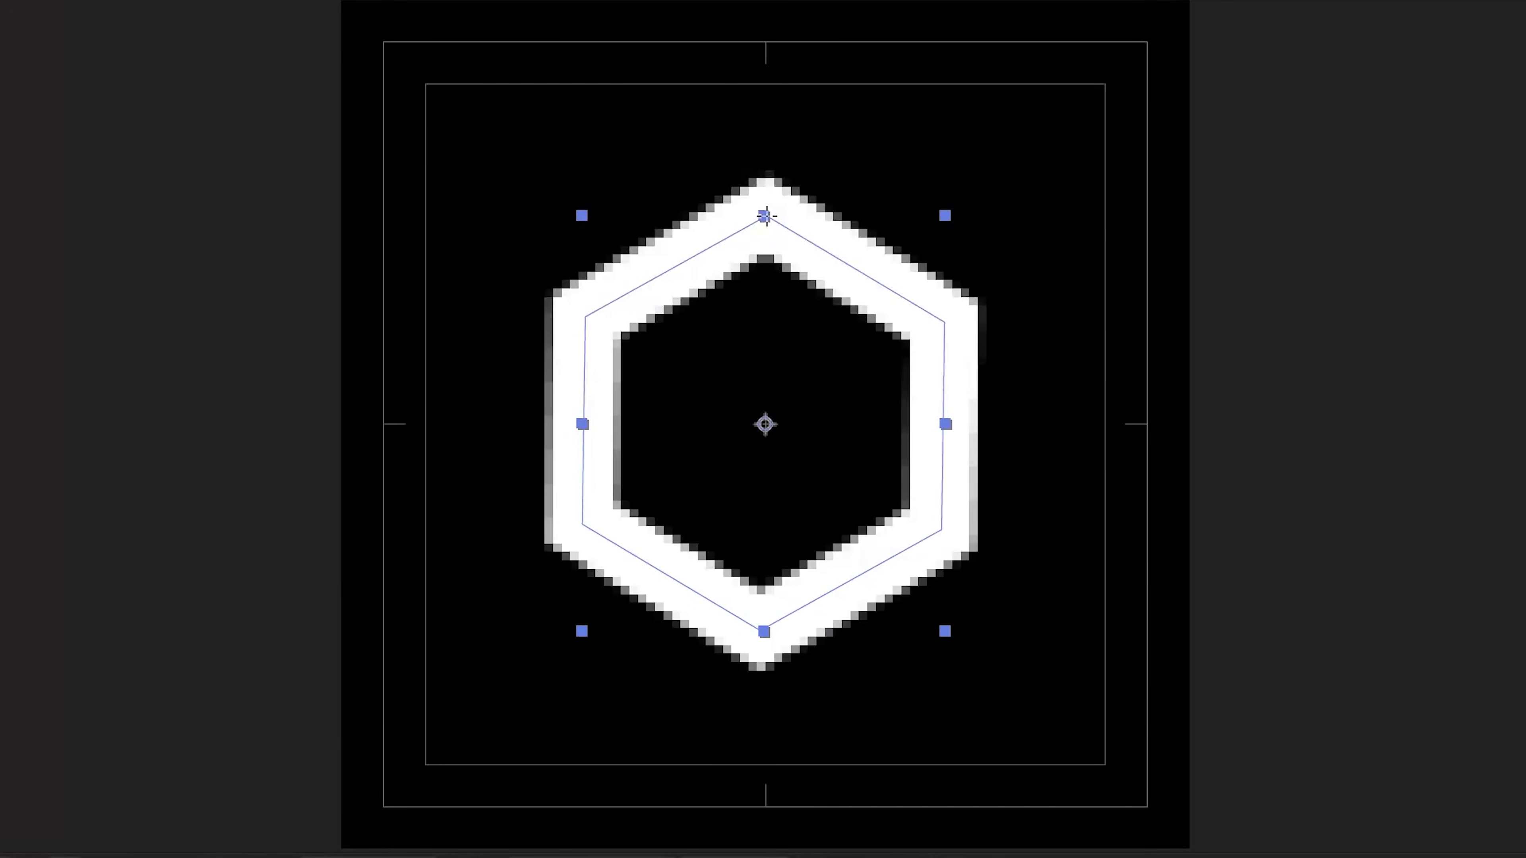
{"action": "key", "text": "Down"}
{"action": "key", "text": "Down"}
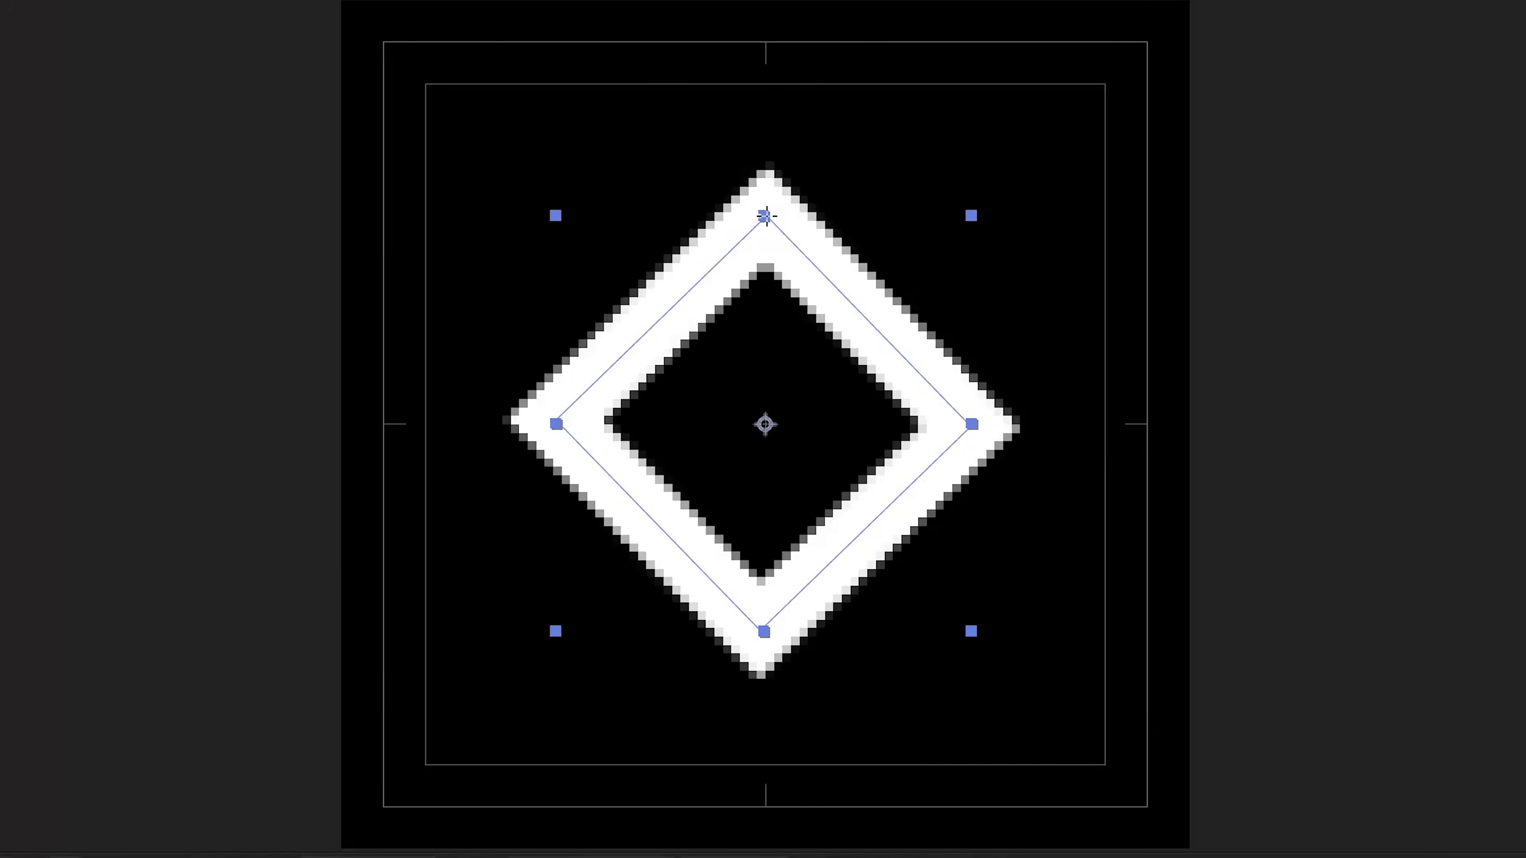
{"action": "key", "text": "Down"}
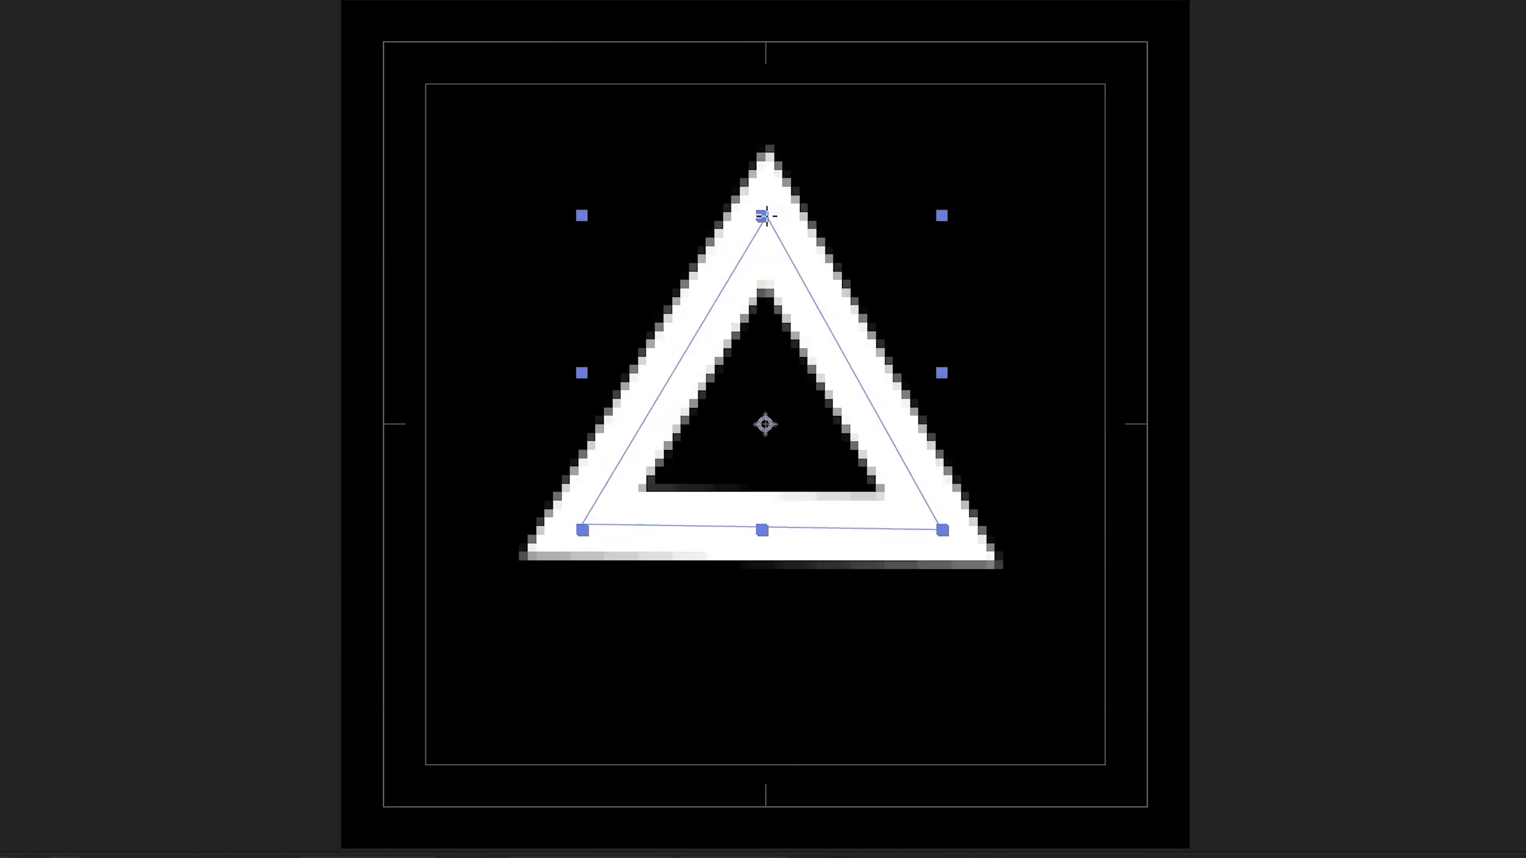
{"action": "mouse_move", "coordinate": [767, 216]}
{"action": "left_mouse_down"}
{"action": "mouse_move", "coordinate": [736, 77]}
{"action": "mouse_move", "coordinate": [736, 139]}
{"action": "mouse_move", "coordinate": [748, 72]}
{"action": "mouse_move", "coordinate": [743, 113]}
{"action": "mouse_move", "coordinate": [750, 95]}
{"action": "left_mouse_up"}
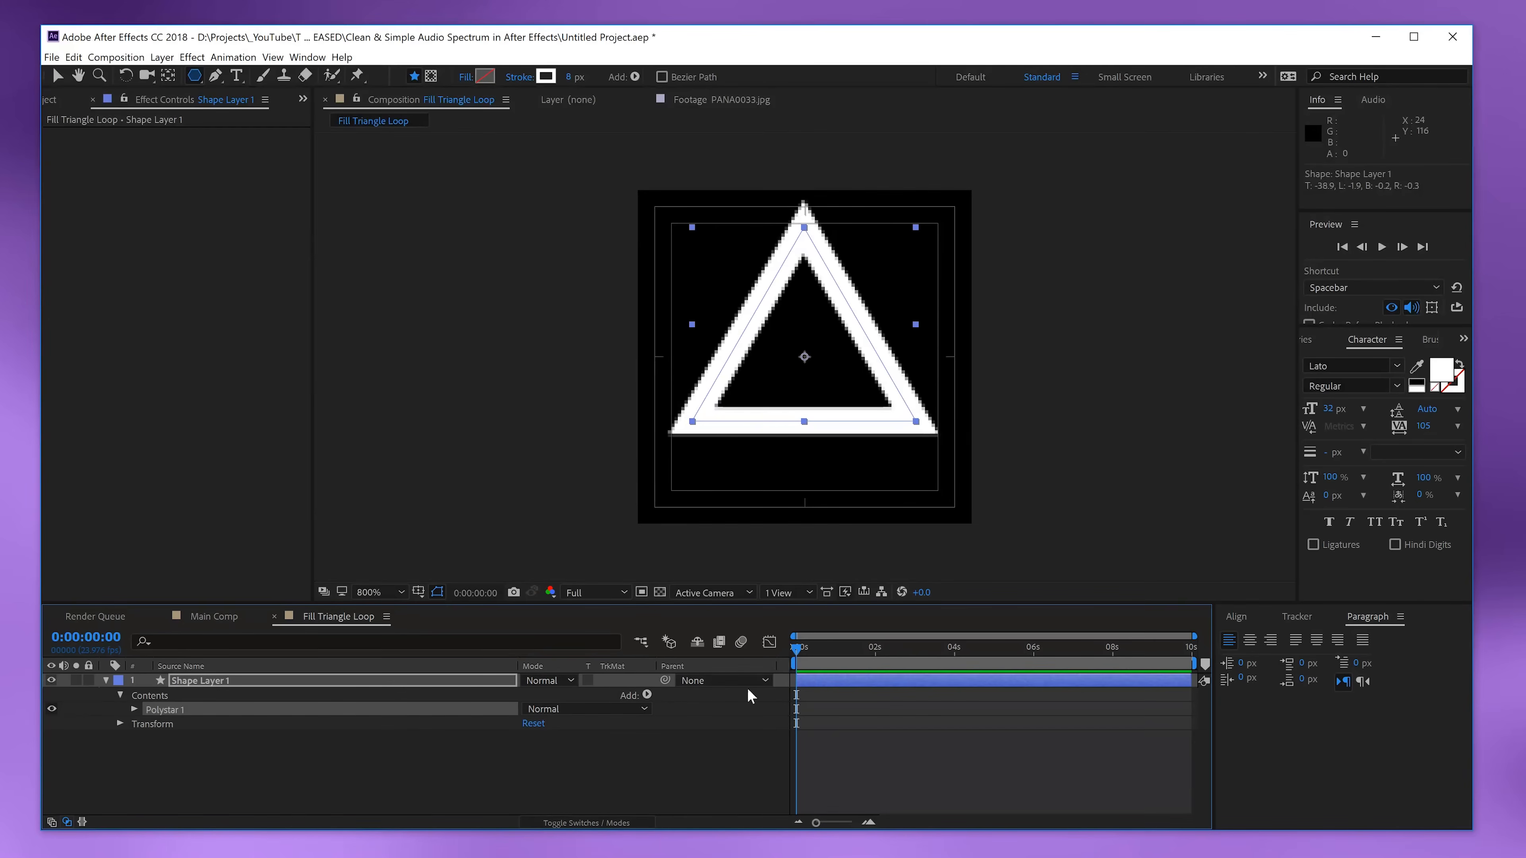
- Keyframe Shape Layer 1's Rotation from 0° at the start to 1x+181° at 0:00:02:00, and hold it with a keyframe at 0:00:03:00
{"action": "key", "text": "r"}
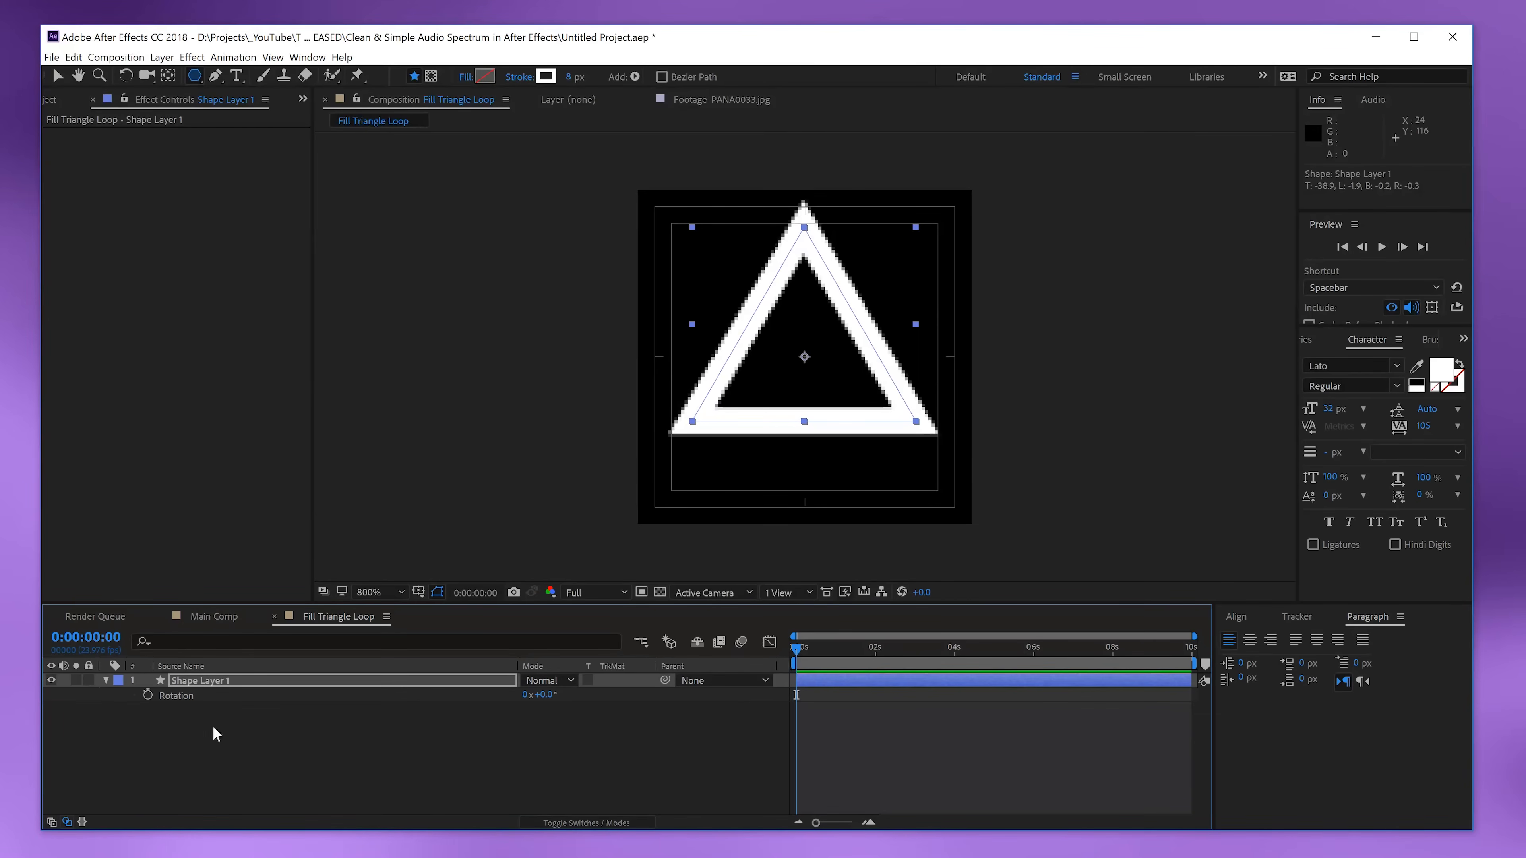
{"action": "left_click", "coordinate": [147, 696]}
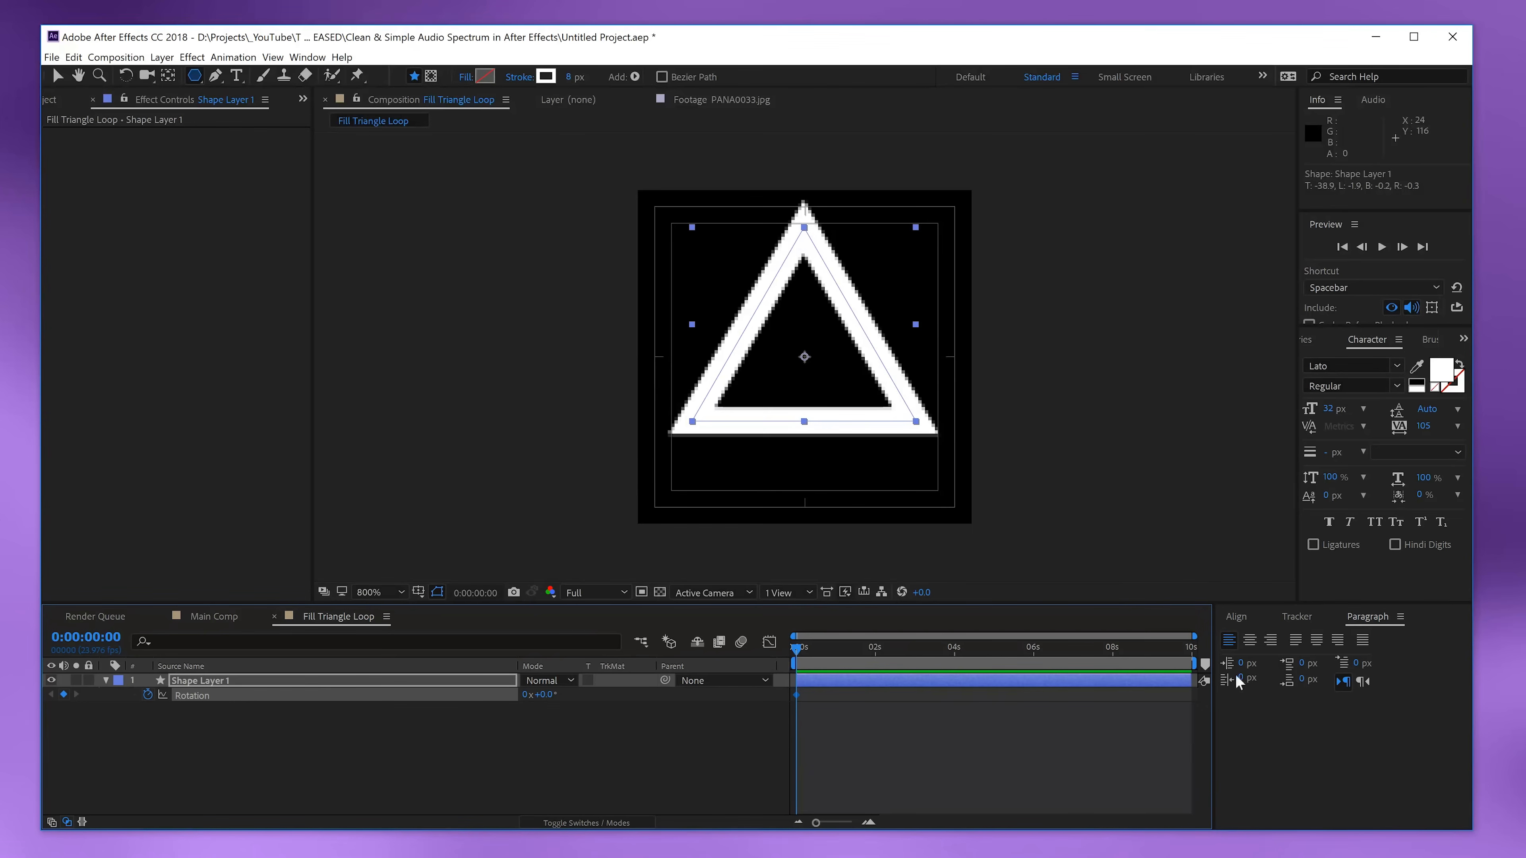
{"action": "left_click", "coordinate": [876, 649]}
{"action": "left_click_drag", "start_coordinate": [544, 695], "coordinate": [979, 685]}
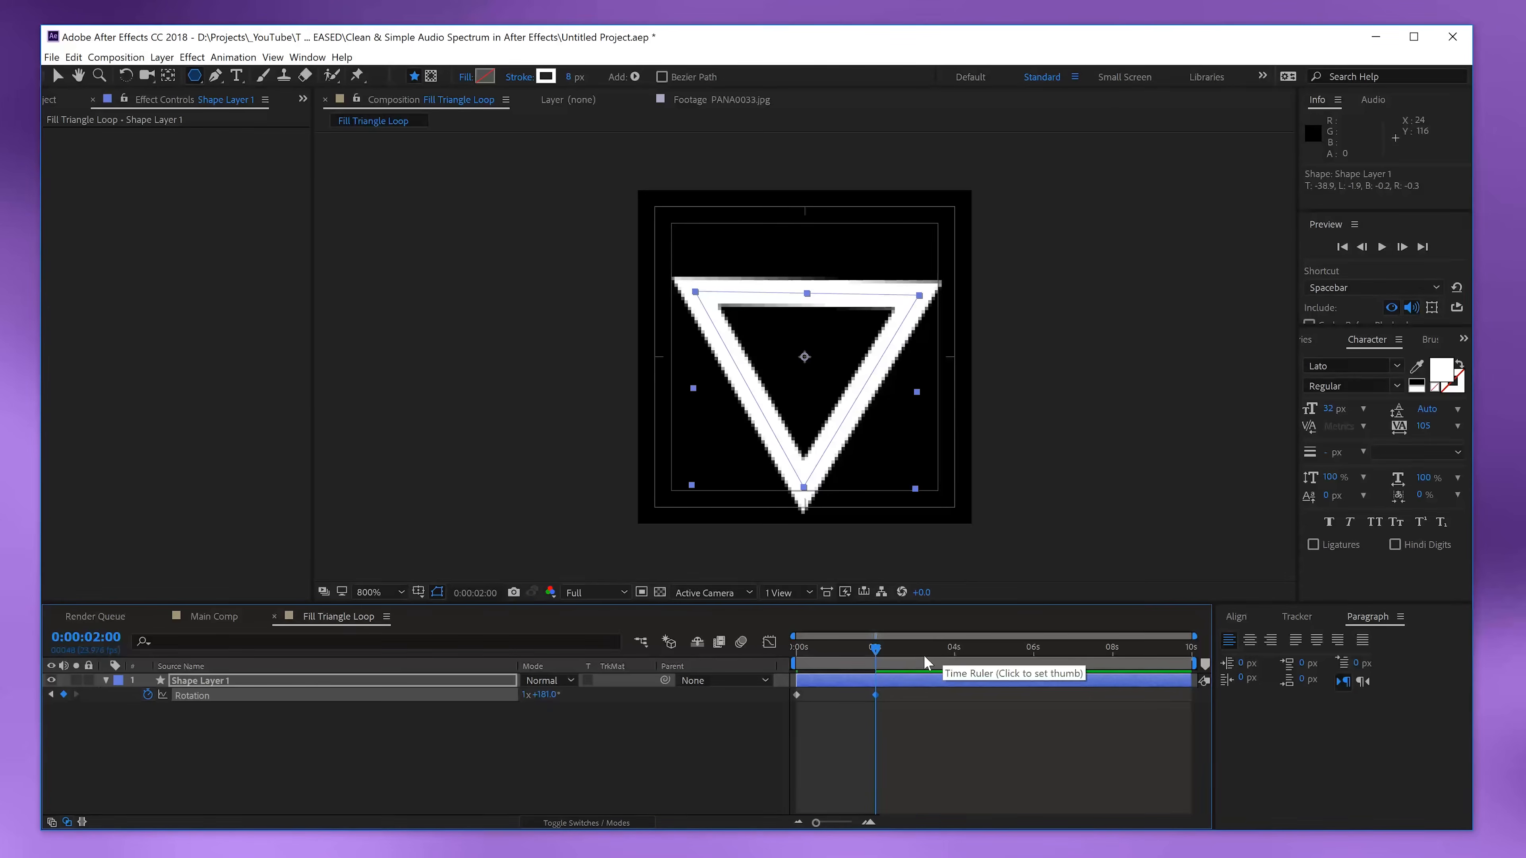
{"action": "left_click", "coordinate": [915, 653]}
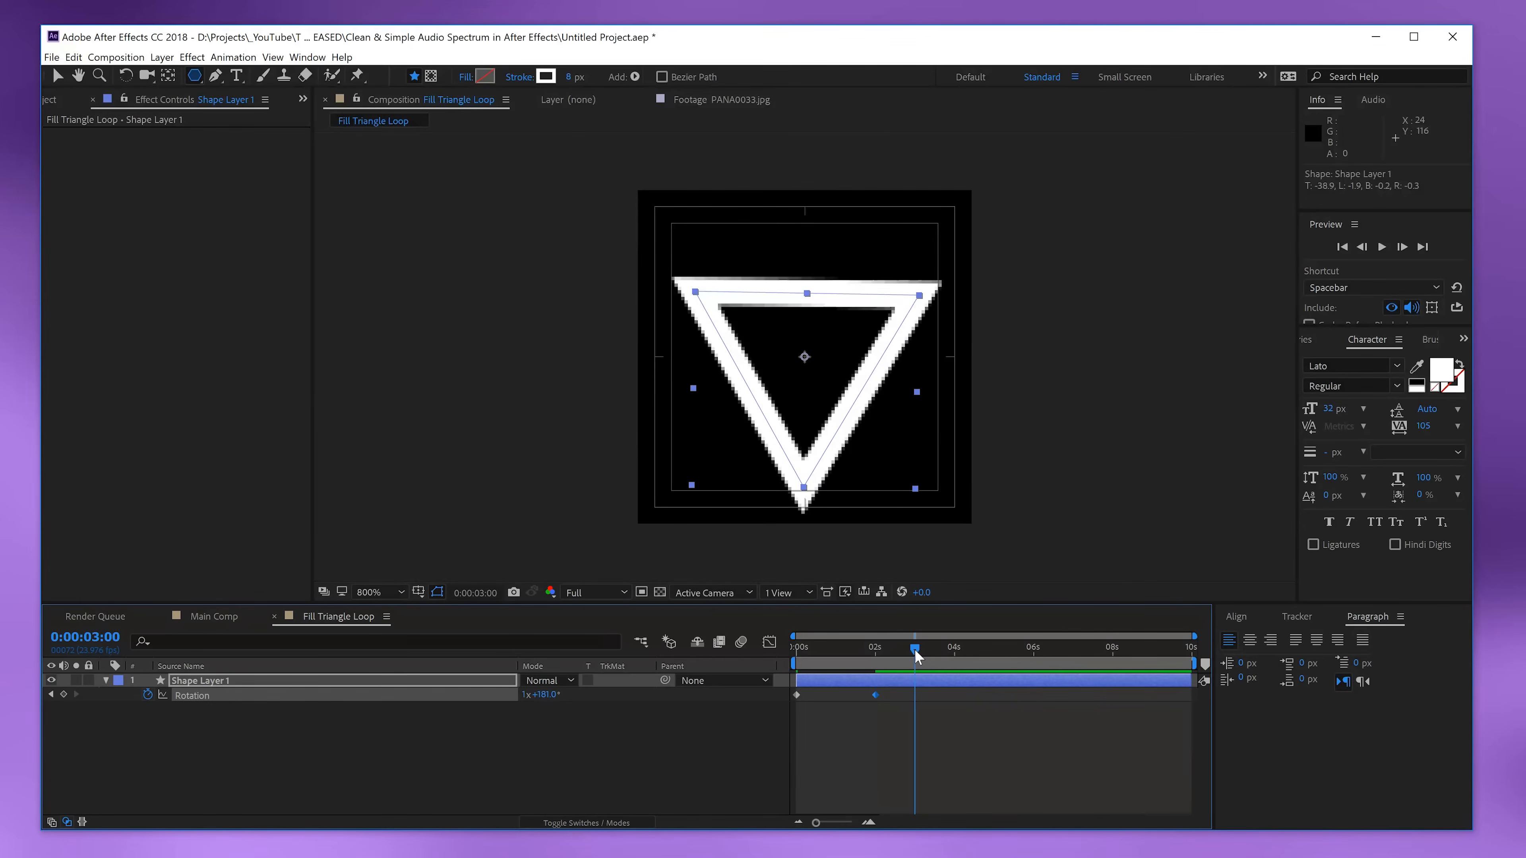
{"action": "left_click", "coordinate": [63, 694]}
- Add Rotation keyframes of 60° near five seconds and at 0:00:06:03, and one of 300° at 0:00:08:14
{"action": "left_click_drag", "start_coordinate": [877, 650], "coordinate": [993, 705]}
{"action": "left_click_drag", "start_coordinate": [542, 694], "coordinate": [234, 777]}
{"action": "left_click", "coordinate": [1038, 658]}
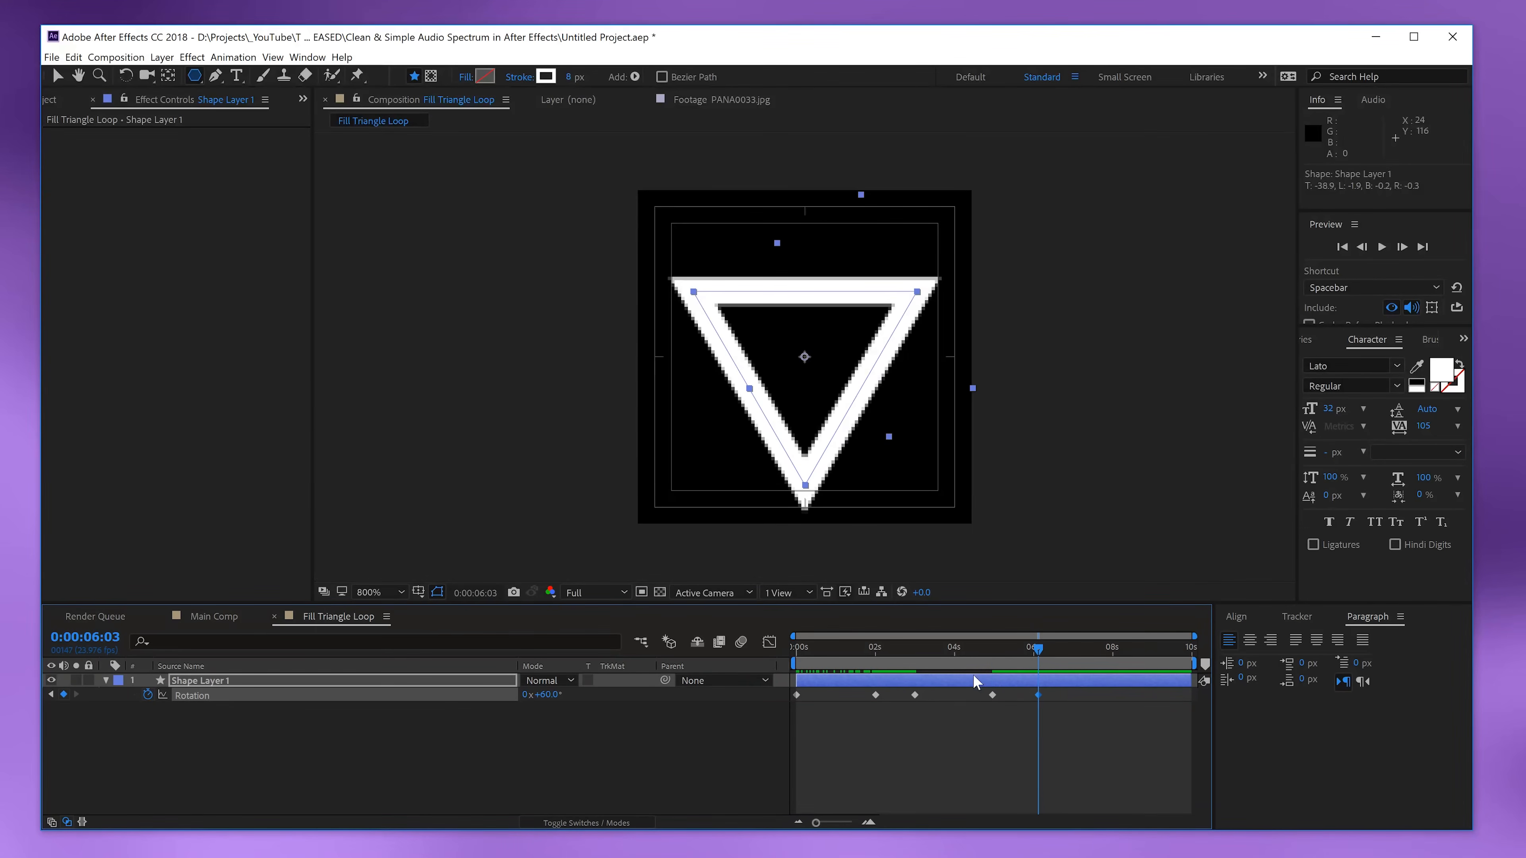
{"action": "left_click_drag", "start_coordinate": [1020, 666], "coordinate": [1136, 670]}
{"action": "left_click_drag", "start_coordinate": [544, 694], "coordinate": [752, 701]}
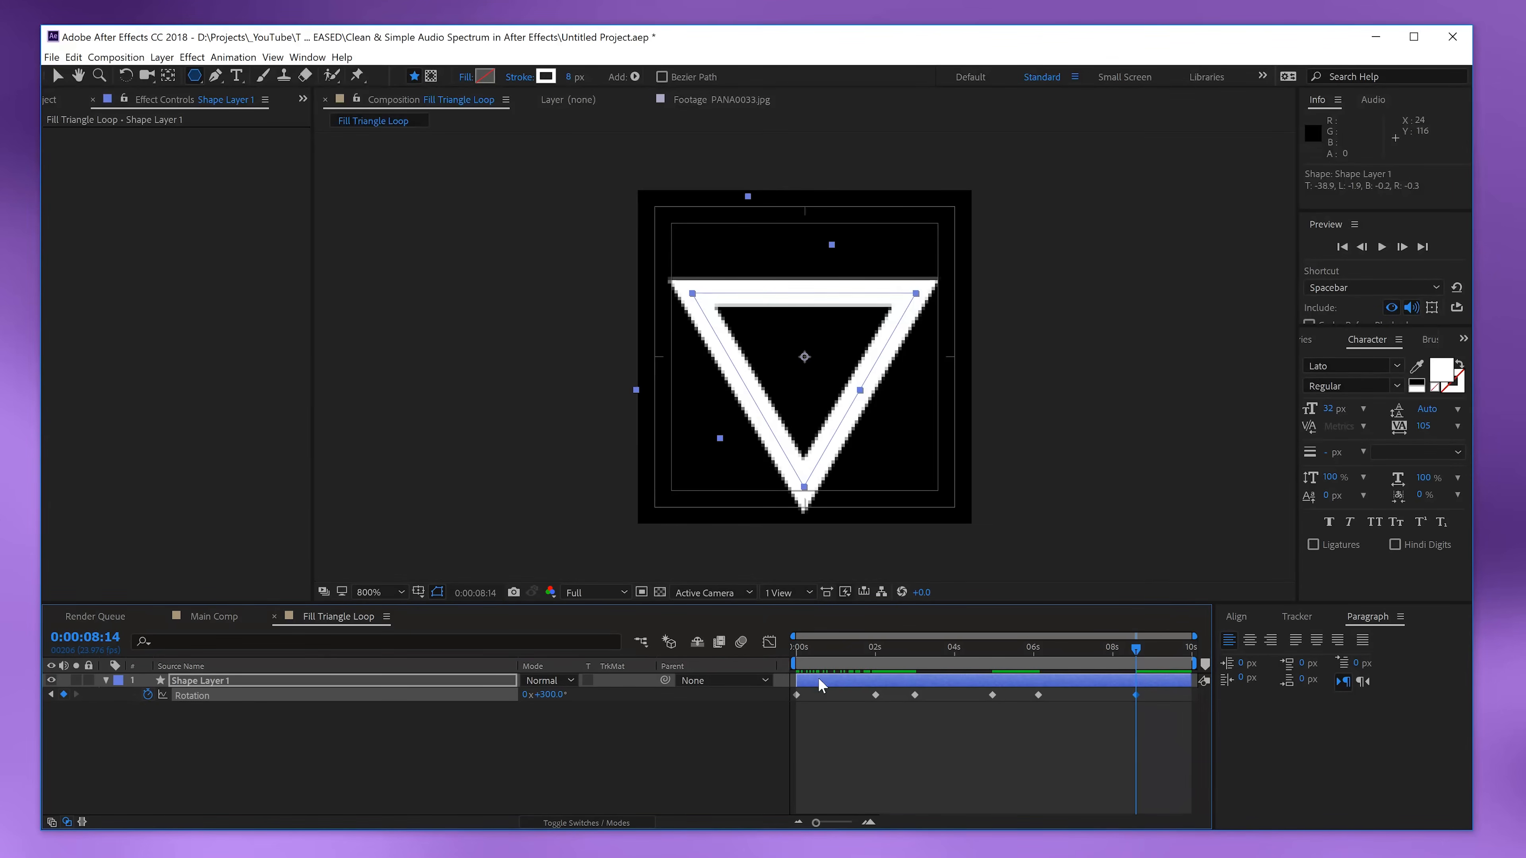
- Hold the 300° rotation with a keyframe at 0:00:09:00, and copy the first Rotation keyframe to the last frame, 0:00:09:23
{"action": "left_click_drag", "start_coordinate": [1162, 658], "coordinate": [1154, 659]}
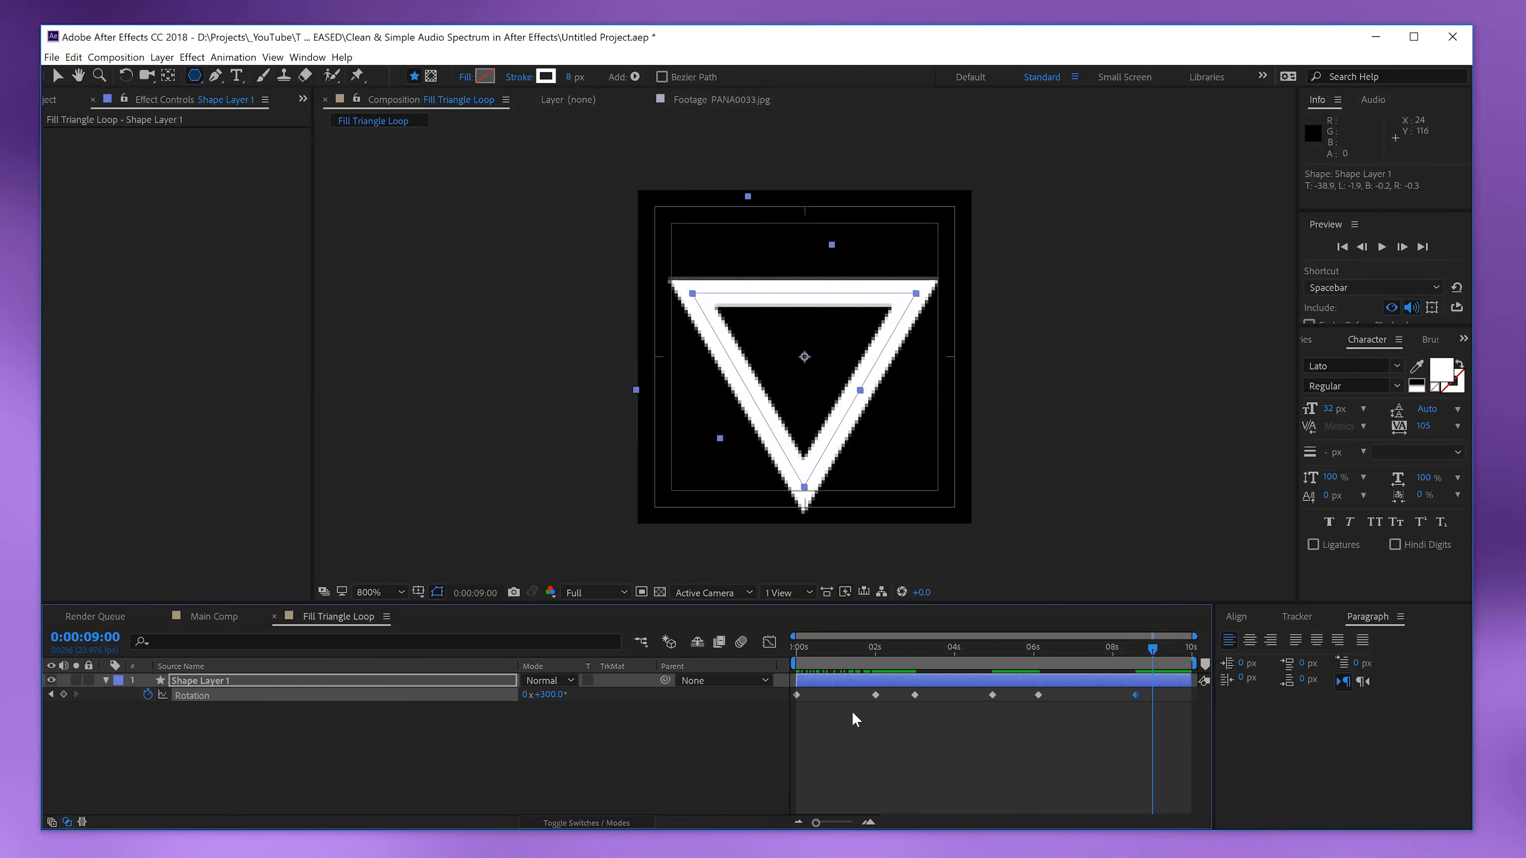
{"action": "left_click_drag", "start_coordinate": [813, 694], "coordinate": [772, 716]}
{"action": "key", "text": "ctrl+c"}
{"action": "left_click_drag", "start_coordinate": [1161, 652], "coordinate": [1236, 658]}
{"action": "key", "text": "ctrl+v"}
- Preview the rotation loop, and move the two 300° keyframes together about half a second earlier
{"action": "key", "text": "space"}
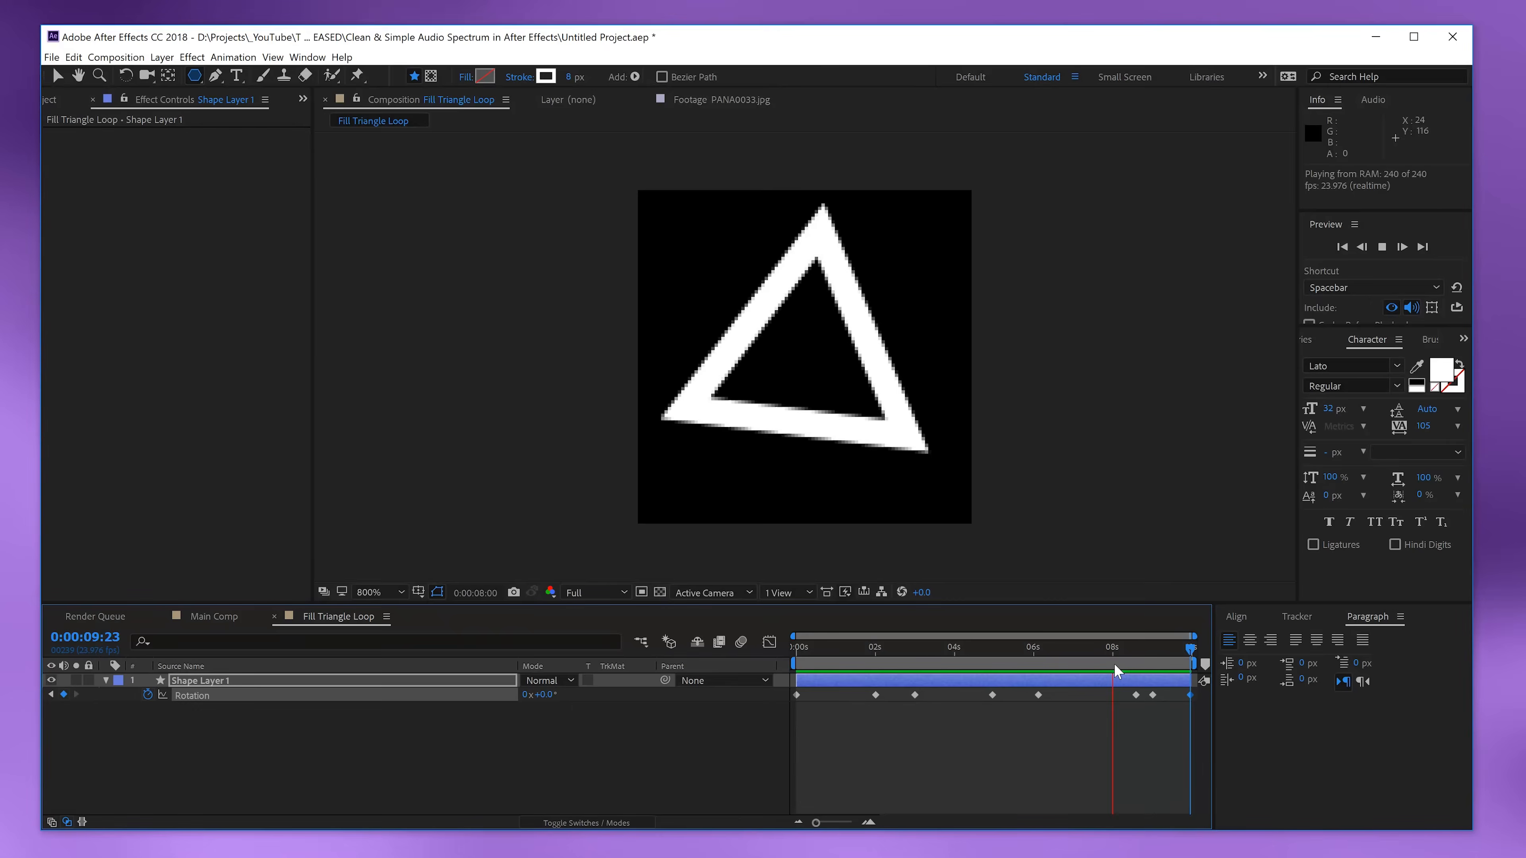
{"action": "key", "text": "space"}
{"action": "left_click", "coordinate": [1129, 662]}
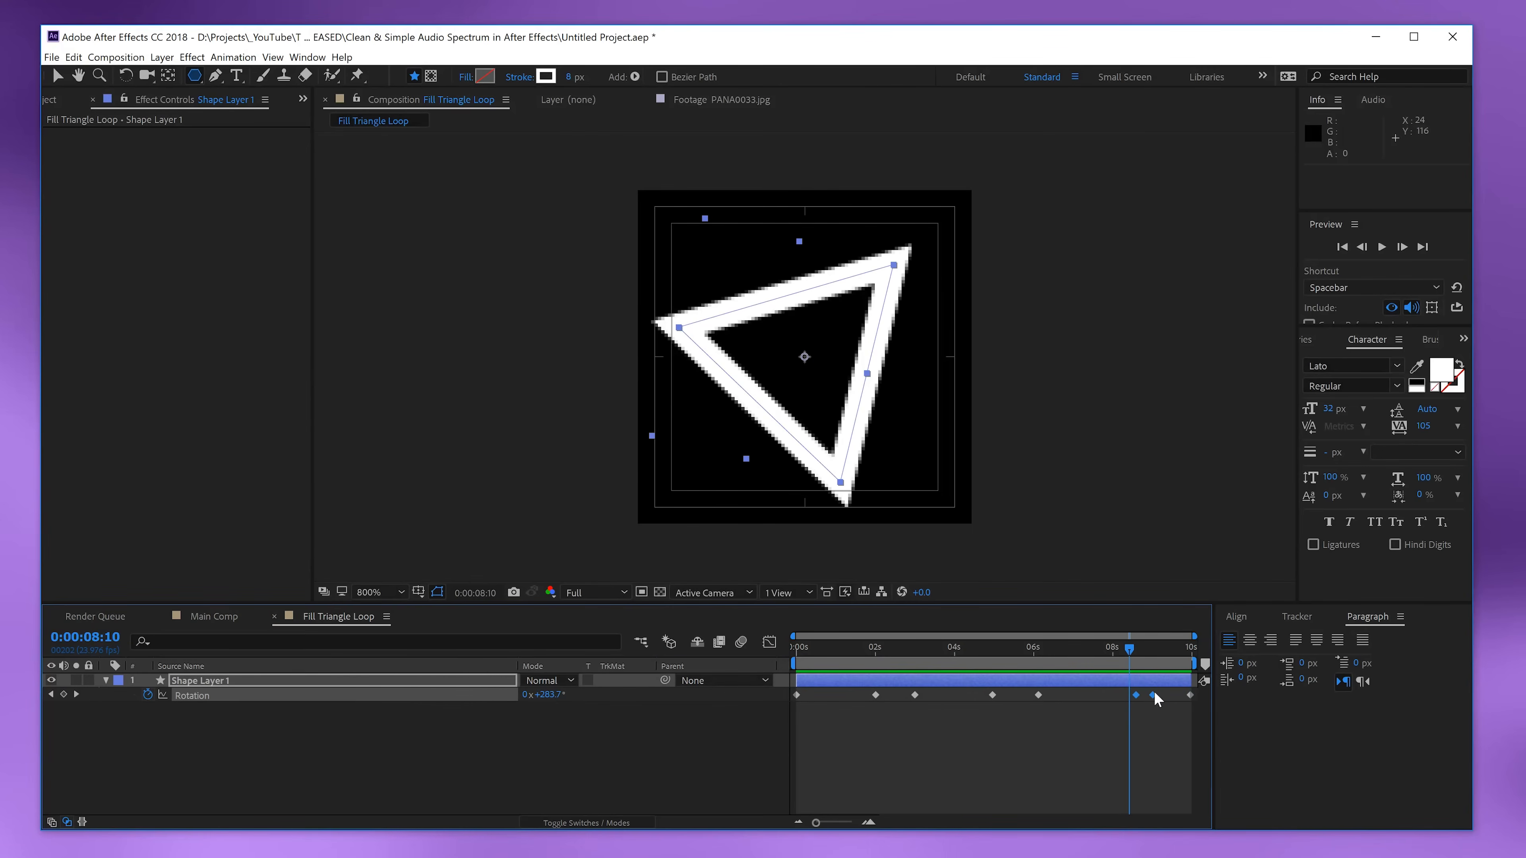
{"action": "left_click_drag", "start_coordinate": [1153, 694], "coordinate": [1133, 695]}
{"action": "left_click", "coordinate": [1117, 723]}
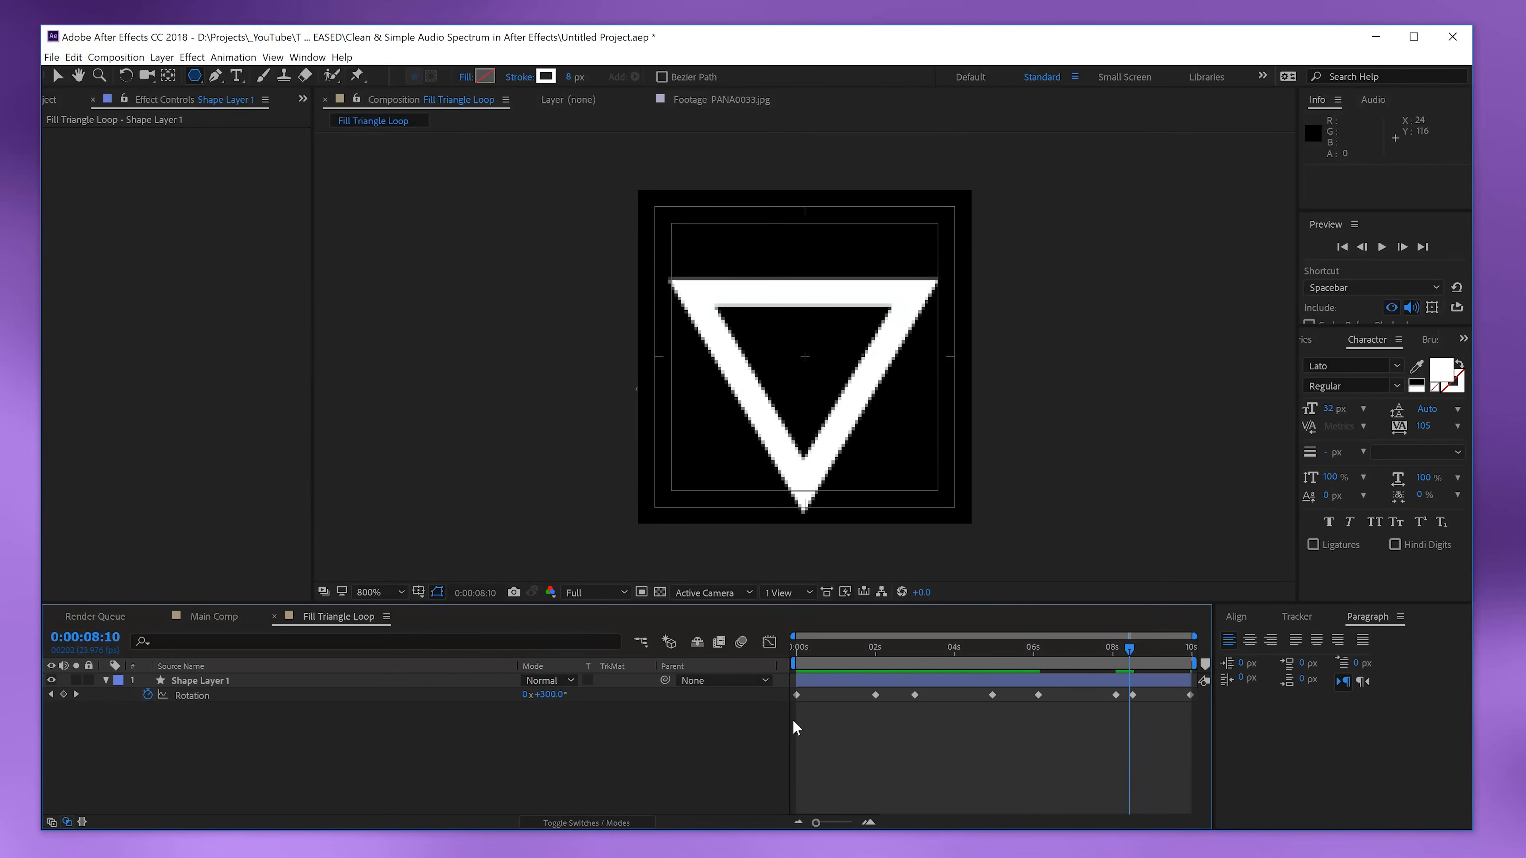
- Apply Easy Ease to all Rotation keyframes of Shape Layer 1
{"action": "left_click_drag", "start_coordinate": [792, 722], "coordinate": [1196, 693]}
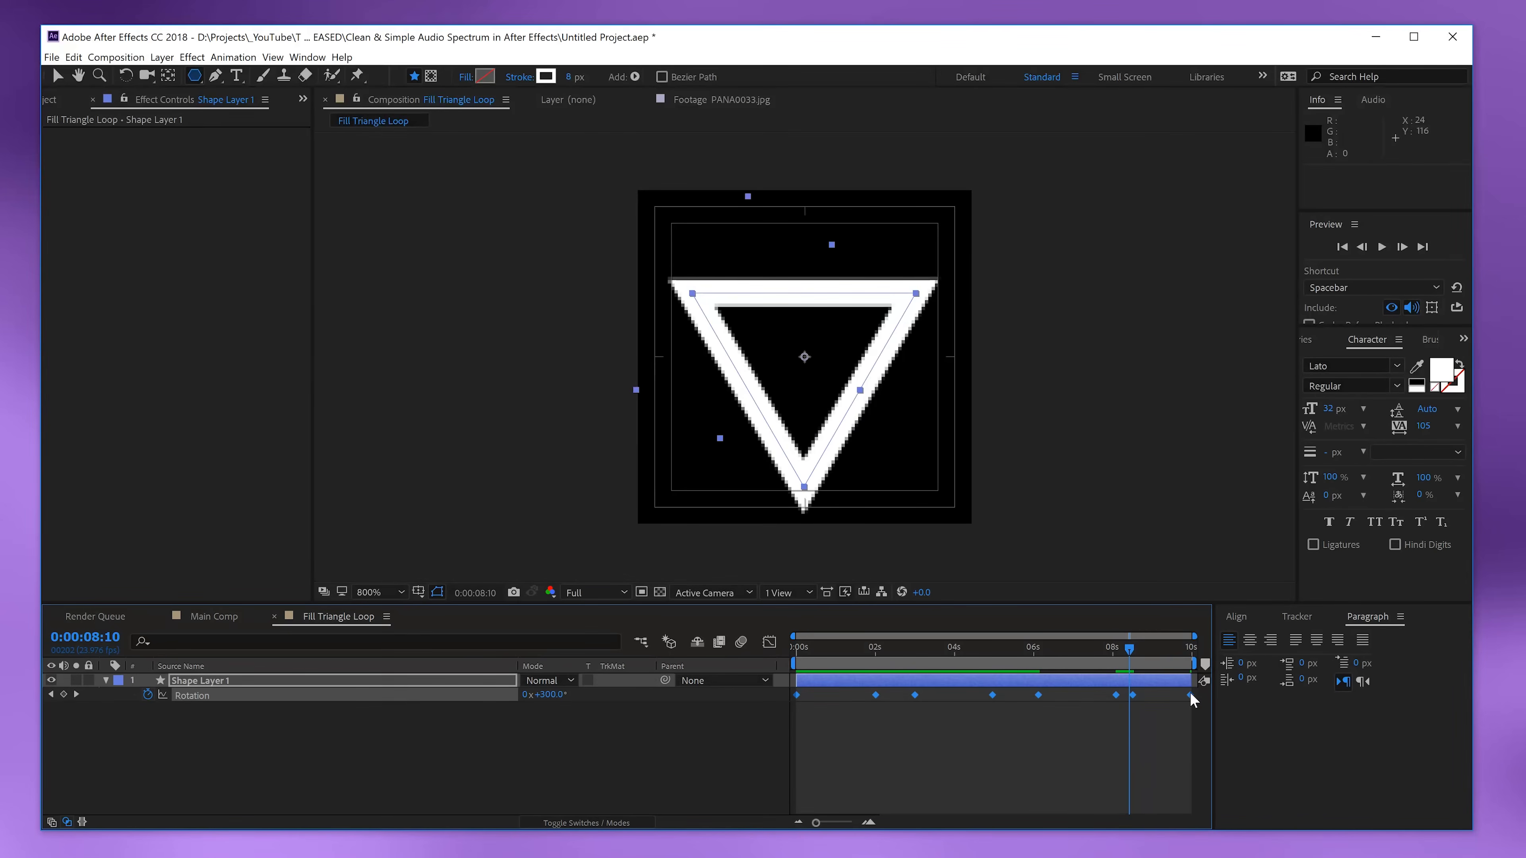
{"action": "right_click", "coordinate": [1190, 694]}
{"action": "mouse_move", "coordinate": [1202, 686]}
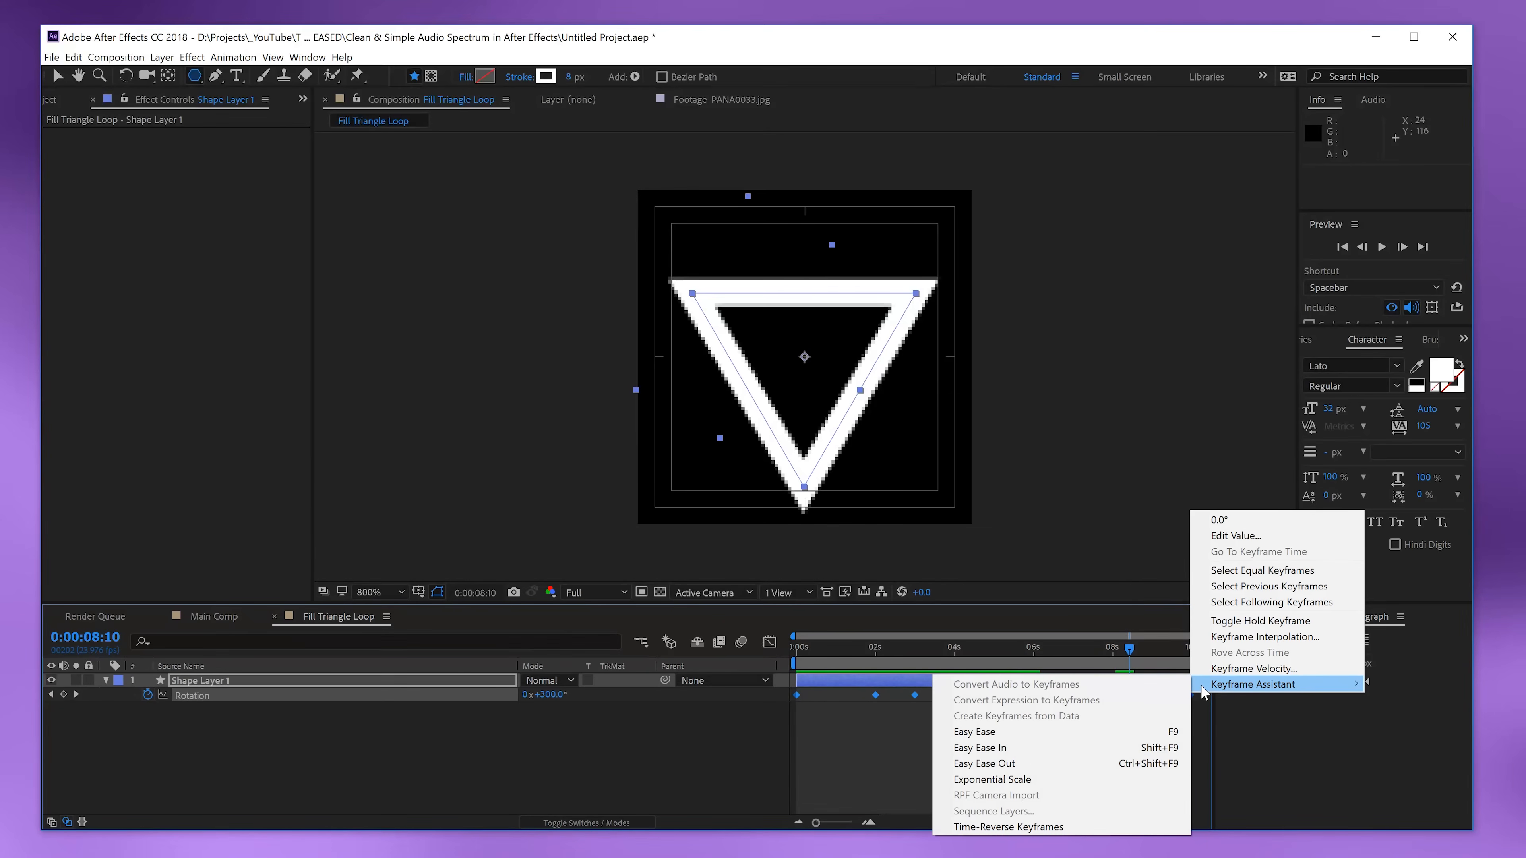
{"action": "left_click", "coordinate": [970, 732]}
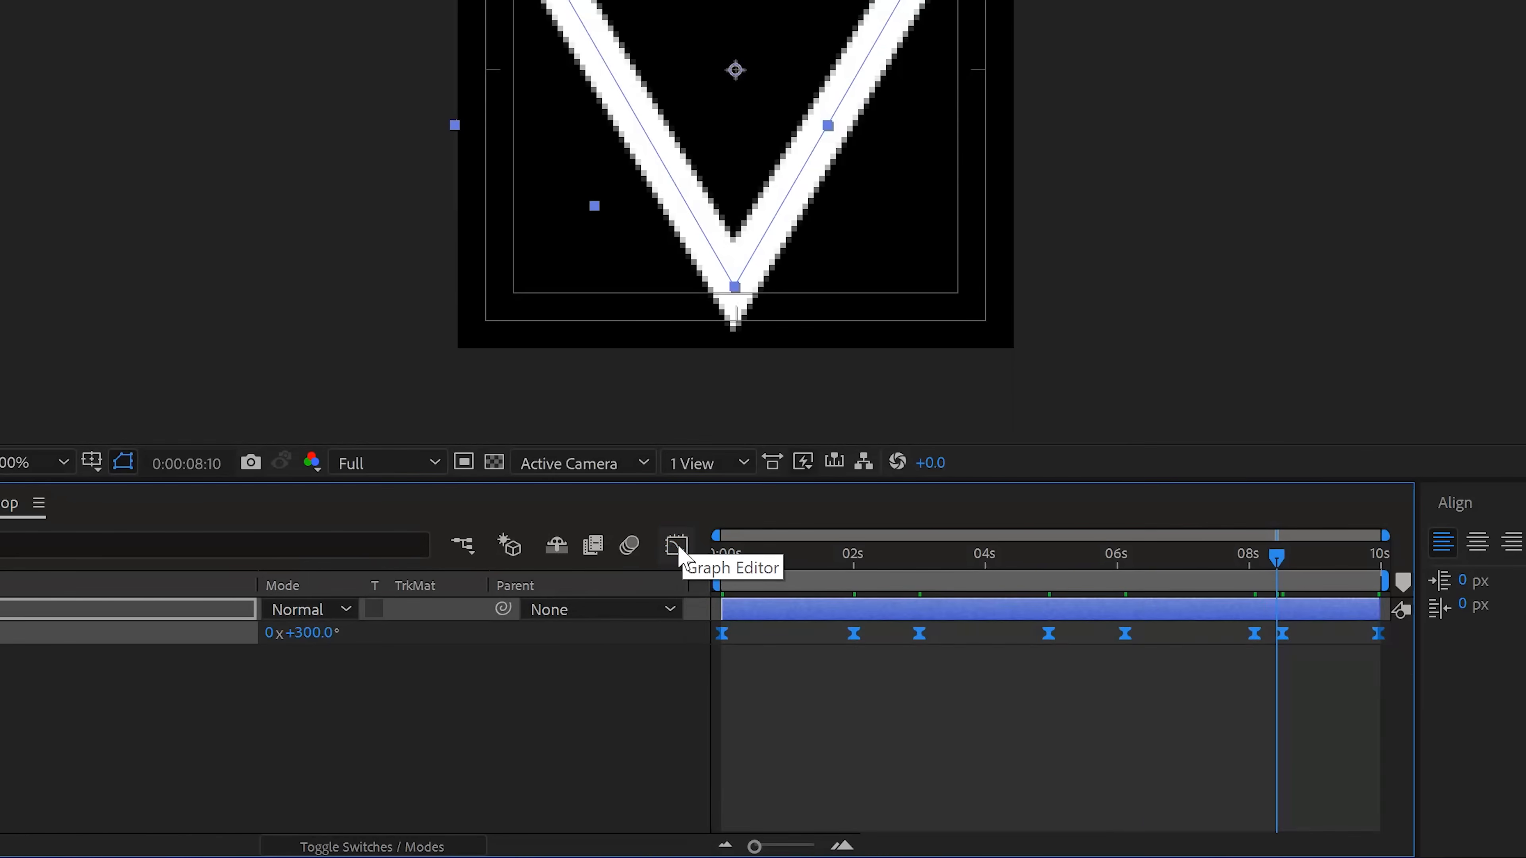
- Open the Graph Editor for Rotation and make sure Edit Speed Graph is the active graph type
{"action": "left_click", "coordinate": [770, 644]}
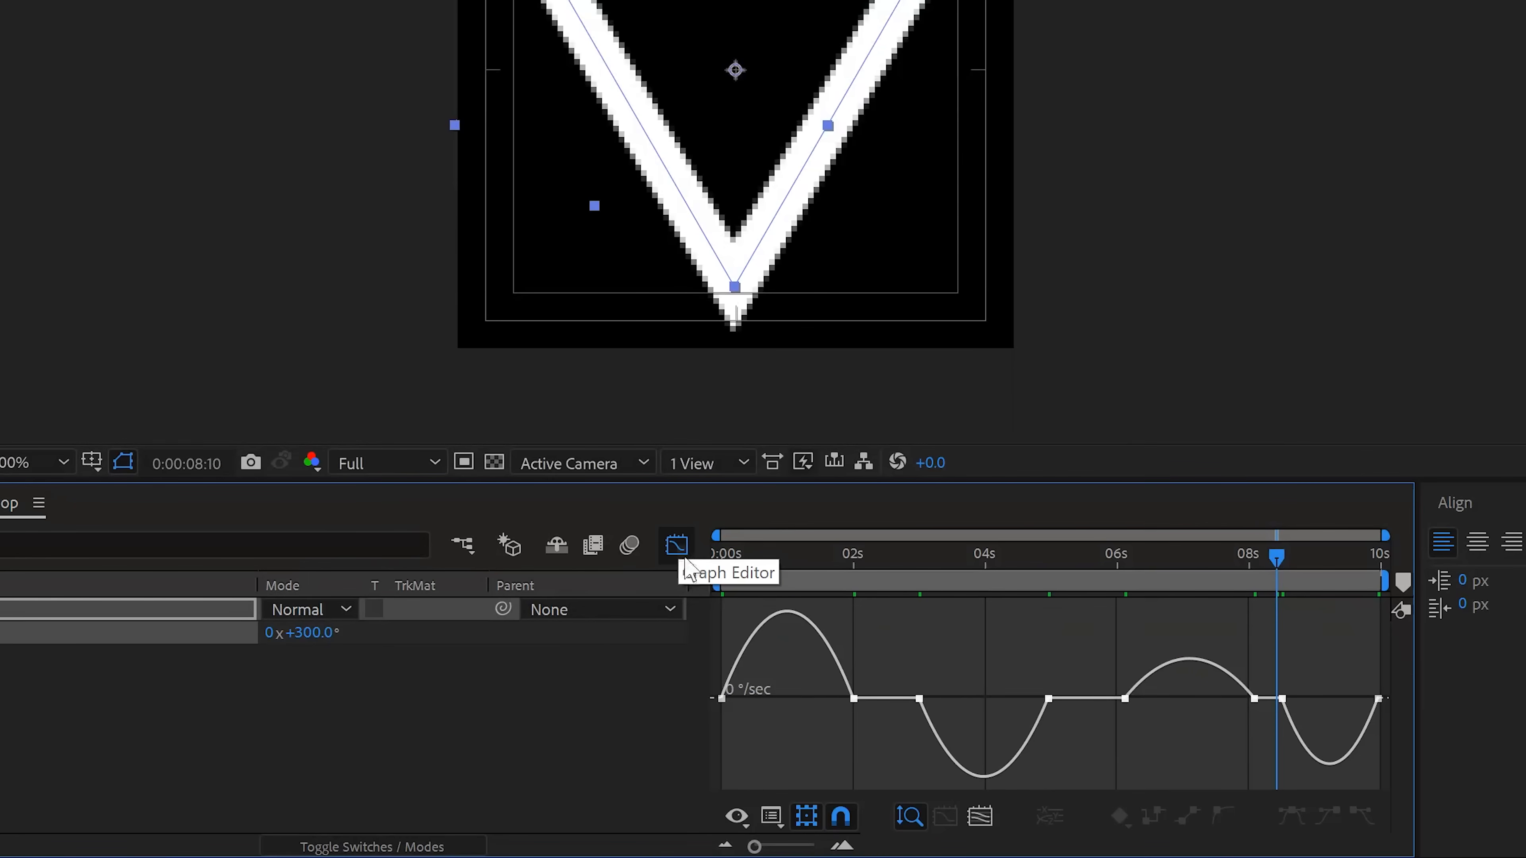
{"action": "left_click", "coordinate": [772, 816]}
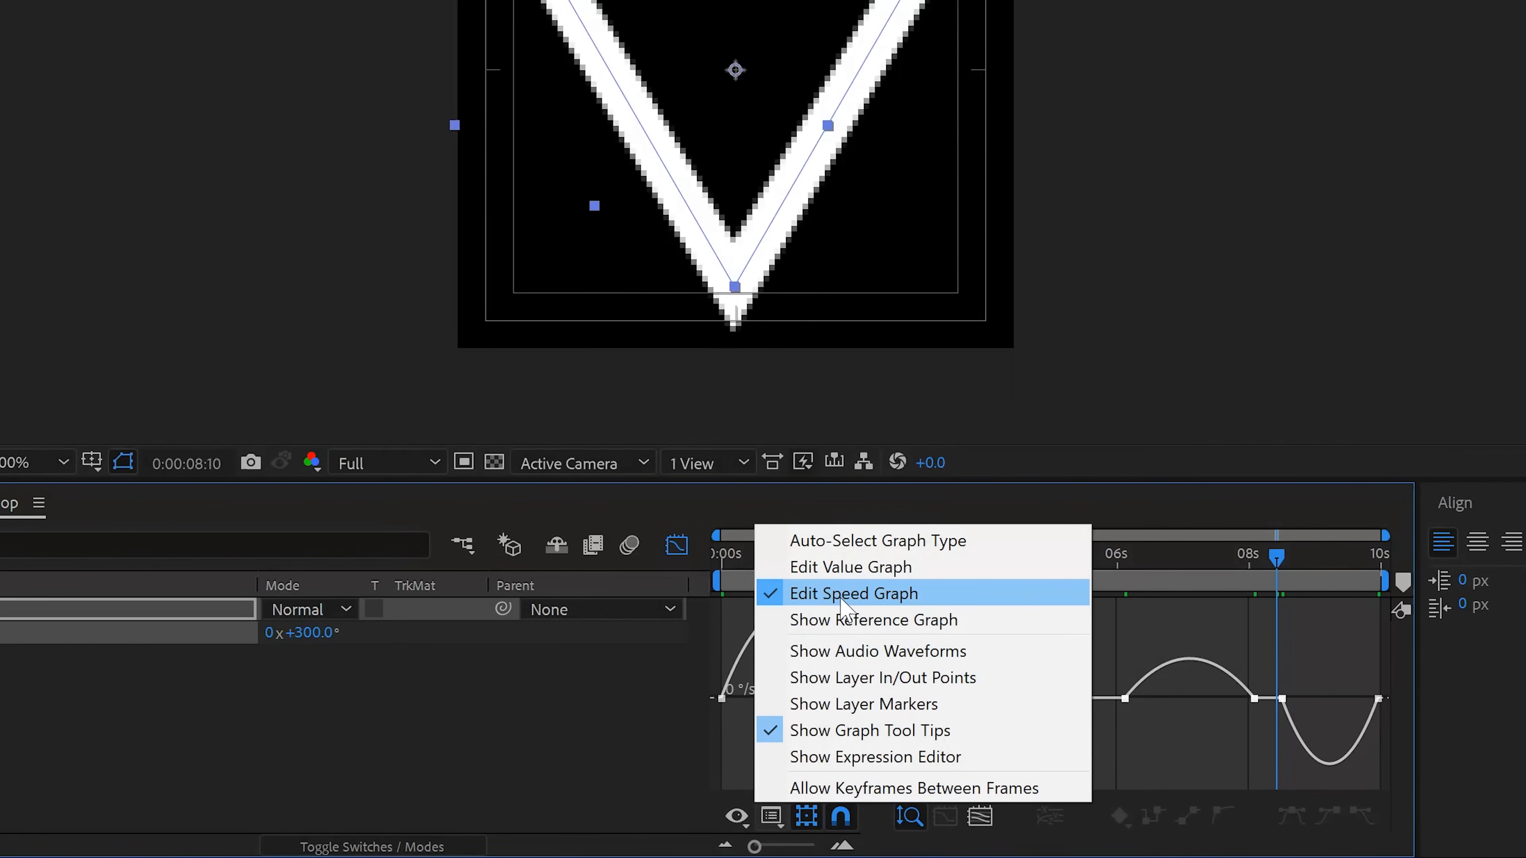
{"action": "left_click", "coordinate": [773, 813]}
{"action": "left_click", "coordinate": [772, 813]}
{"action": "left_click", "coordinate": [746, 781]}
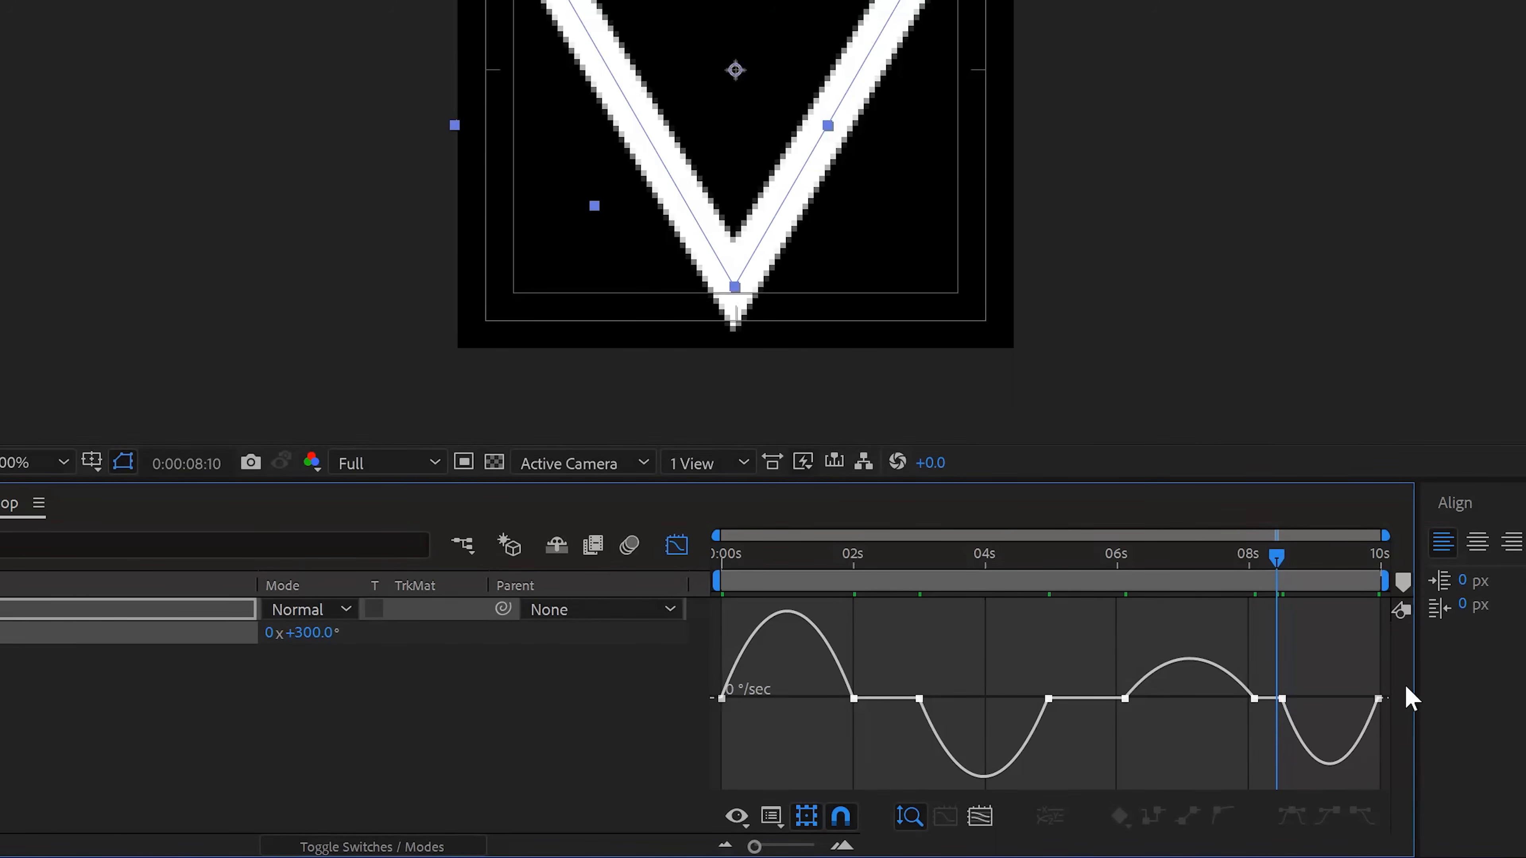
- Lengthen the influence handles of all Rotation keyframes to form sharp speed peaks, and close the Graph Editor
{"action": "left_click_drag", "start_coordinate": [1384, 686], "coordinate": [1409, 755]}
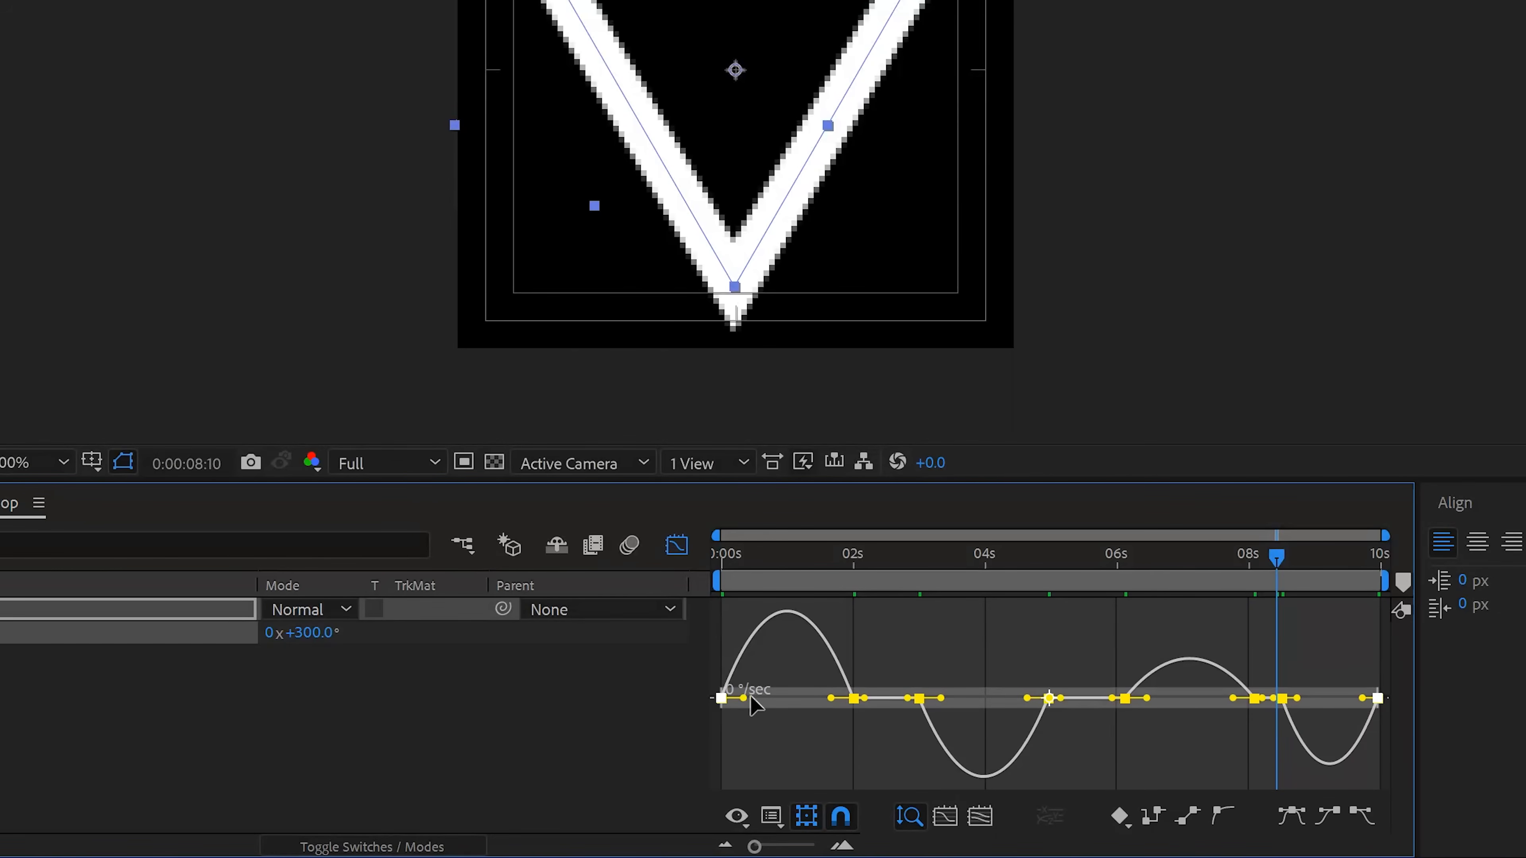
{"action": "left_click_drag", "start_coordinate": [744, 699], "coordinate": [803, 698]}
{"action": "left_click", "coordinate": [925, 607]}
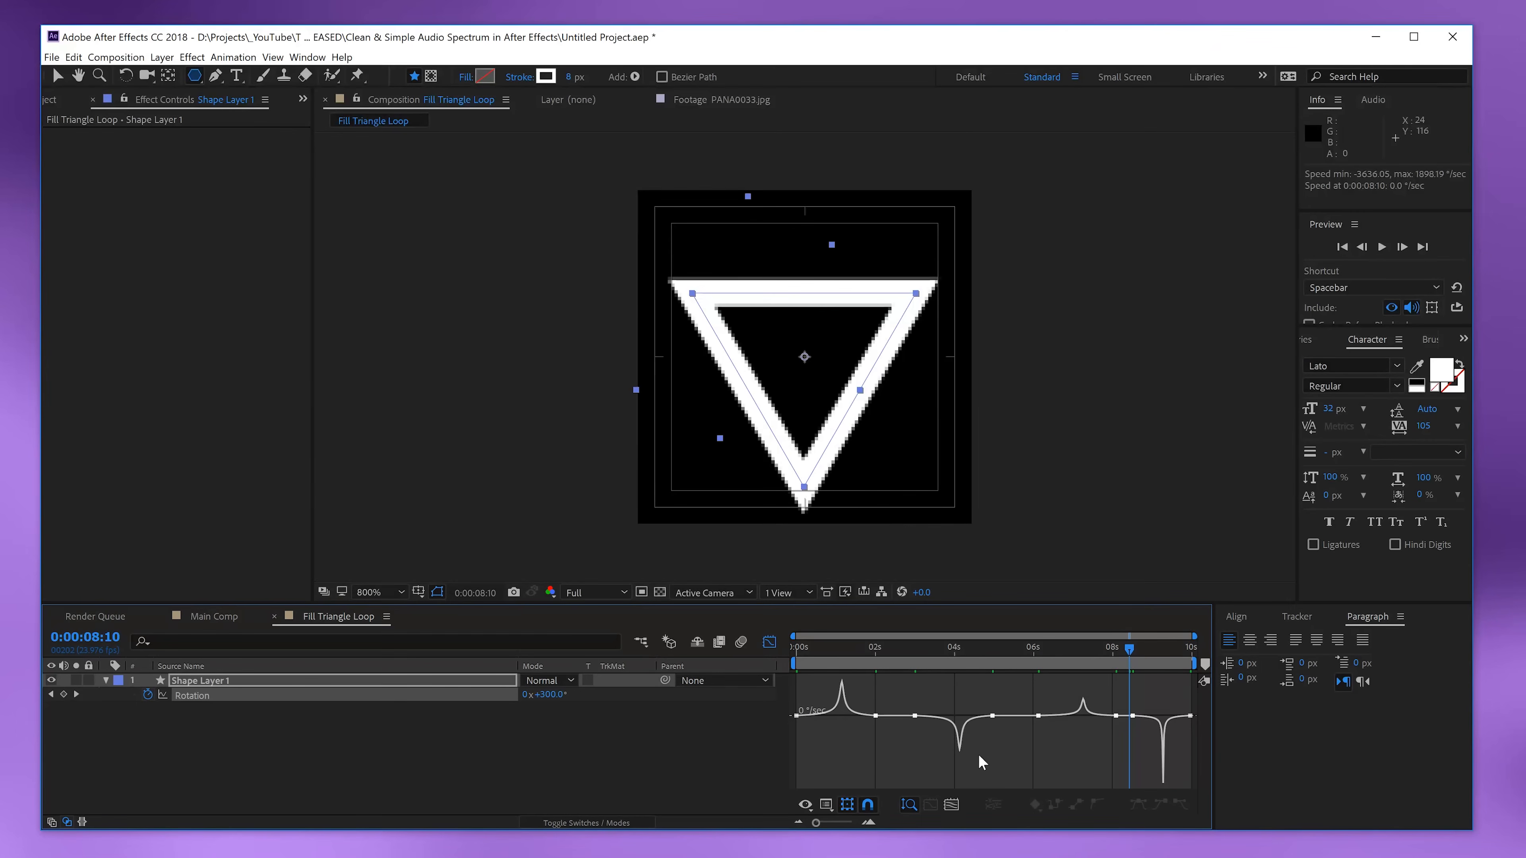
{"action": "left_click", "coordinate": [770, 641]}
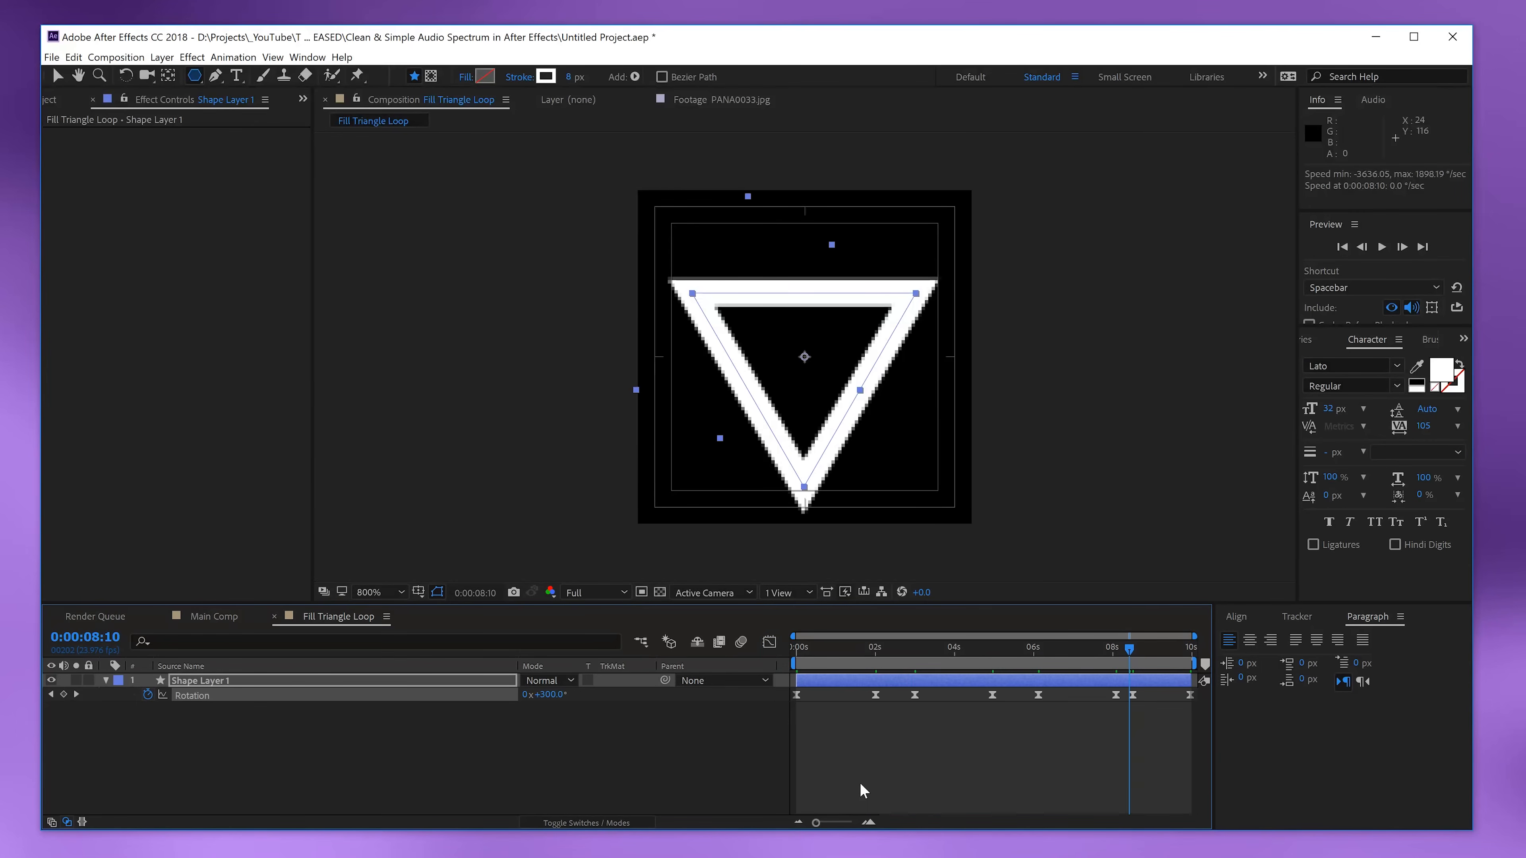
- Preview the eased triangle rotation and stop at 0:00:03:03
{"action": "left_click", "coordinate": [875, 777]}
{"action": "key", "text": "space"}
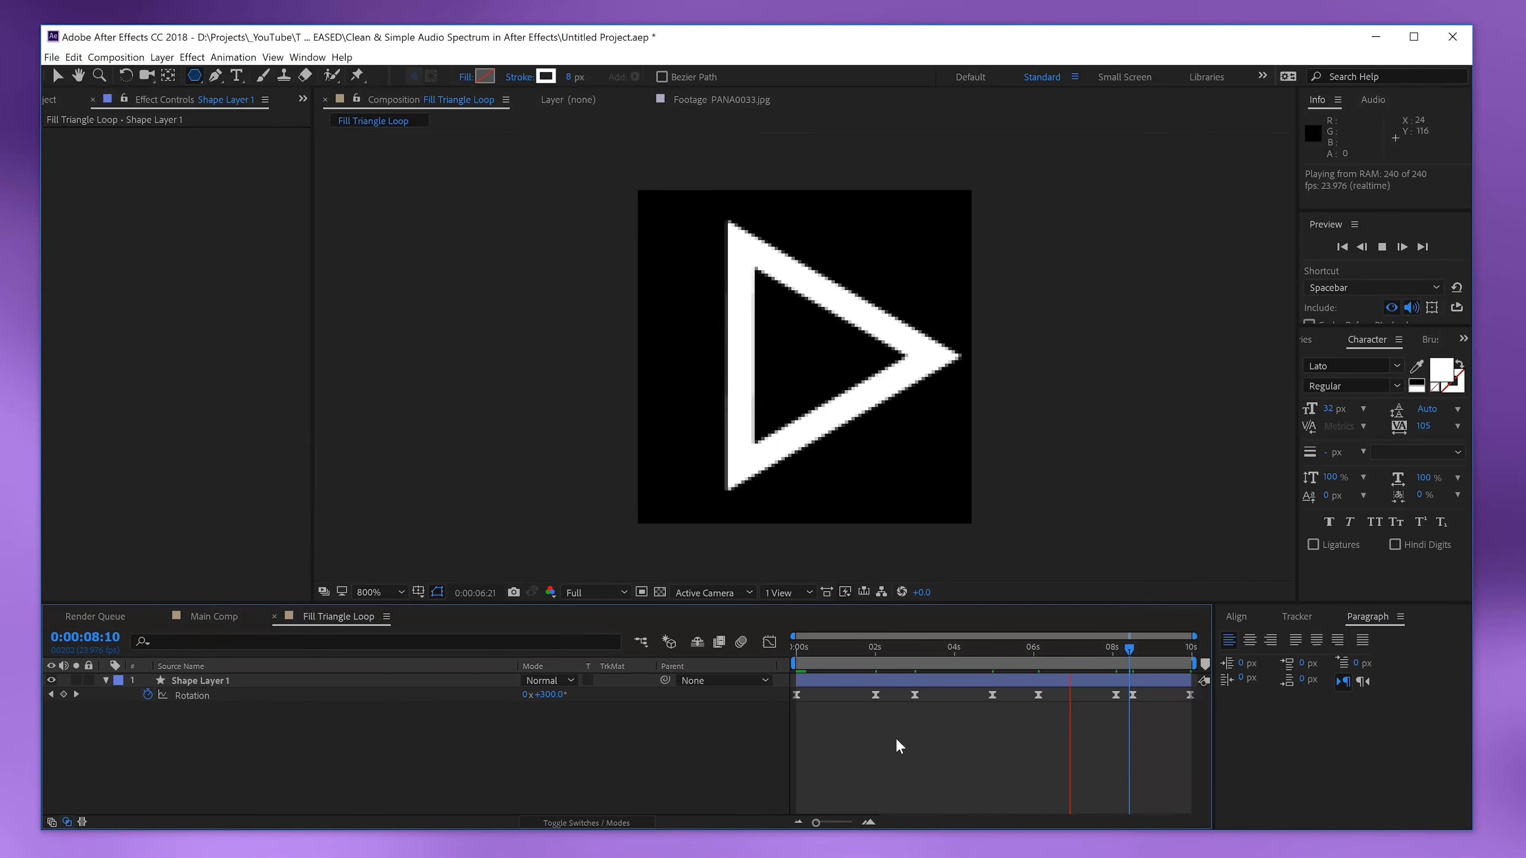
{"action": "left_click", "coordinate": [921, 652]}
- Widen the Fill Triangle Loop composition to 1000 px in its composition settings
{"action": "left_click", "coordinate": [844, 681]}
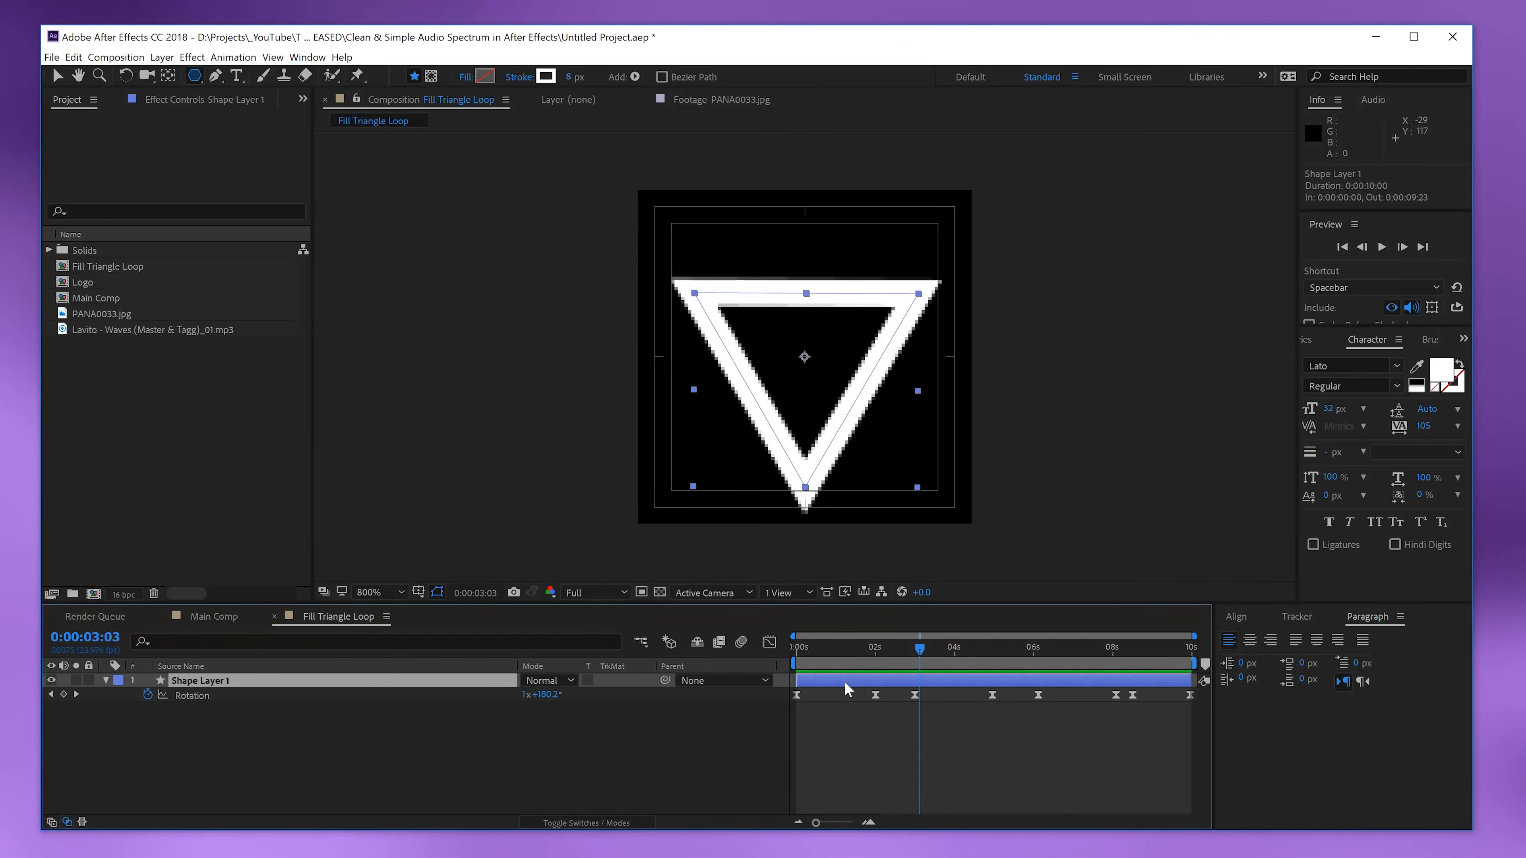
{"action": "right_click", "coordinate": [706, 737]}
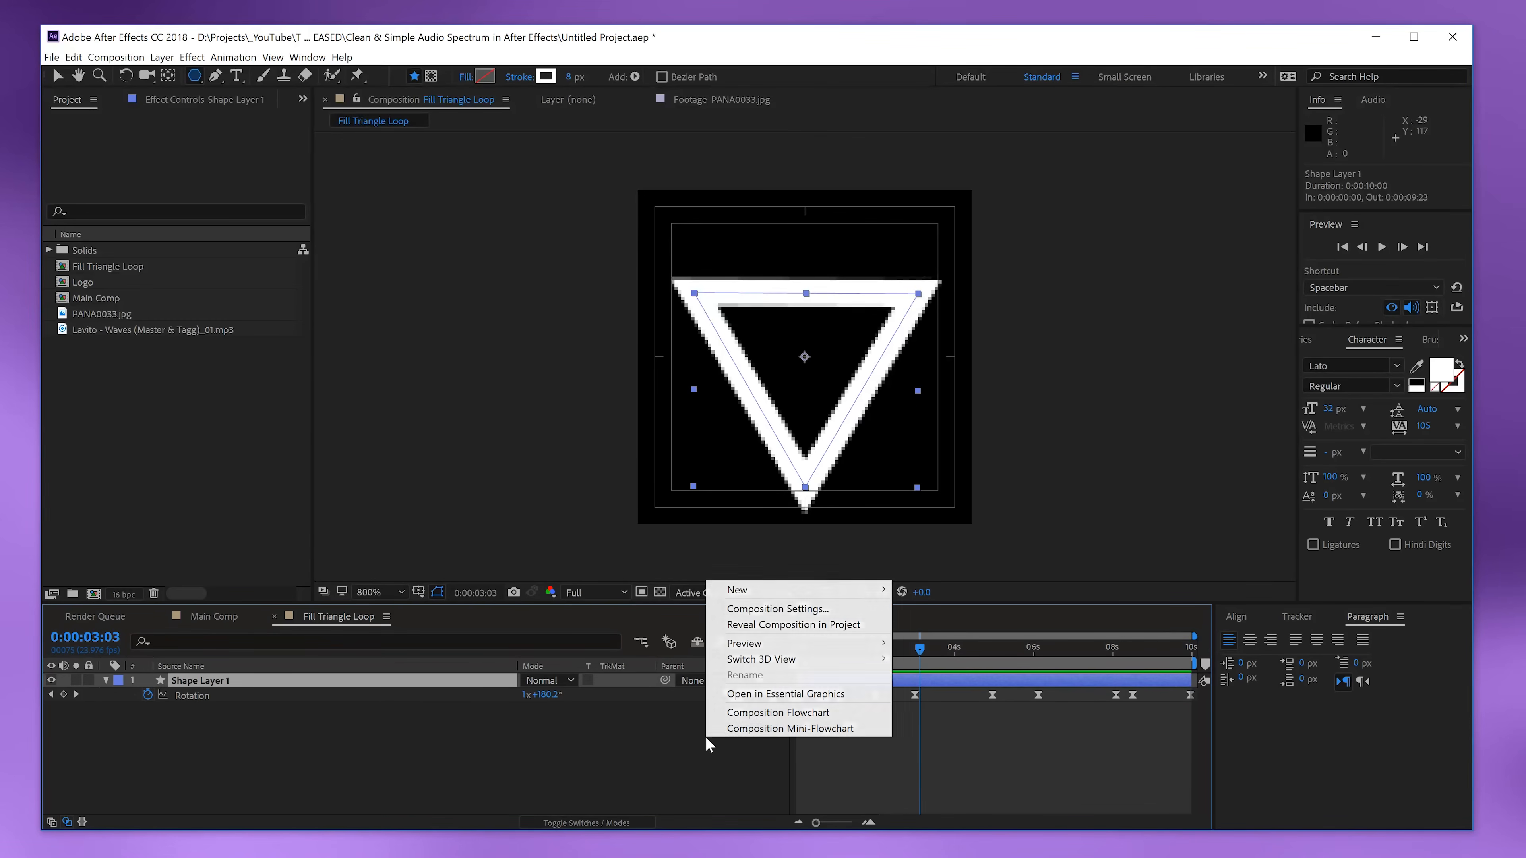
{"action": "left_click", "coordinate": [775, 608]}
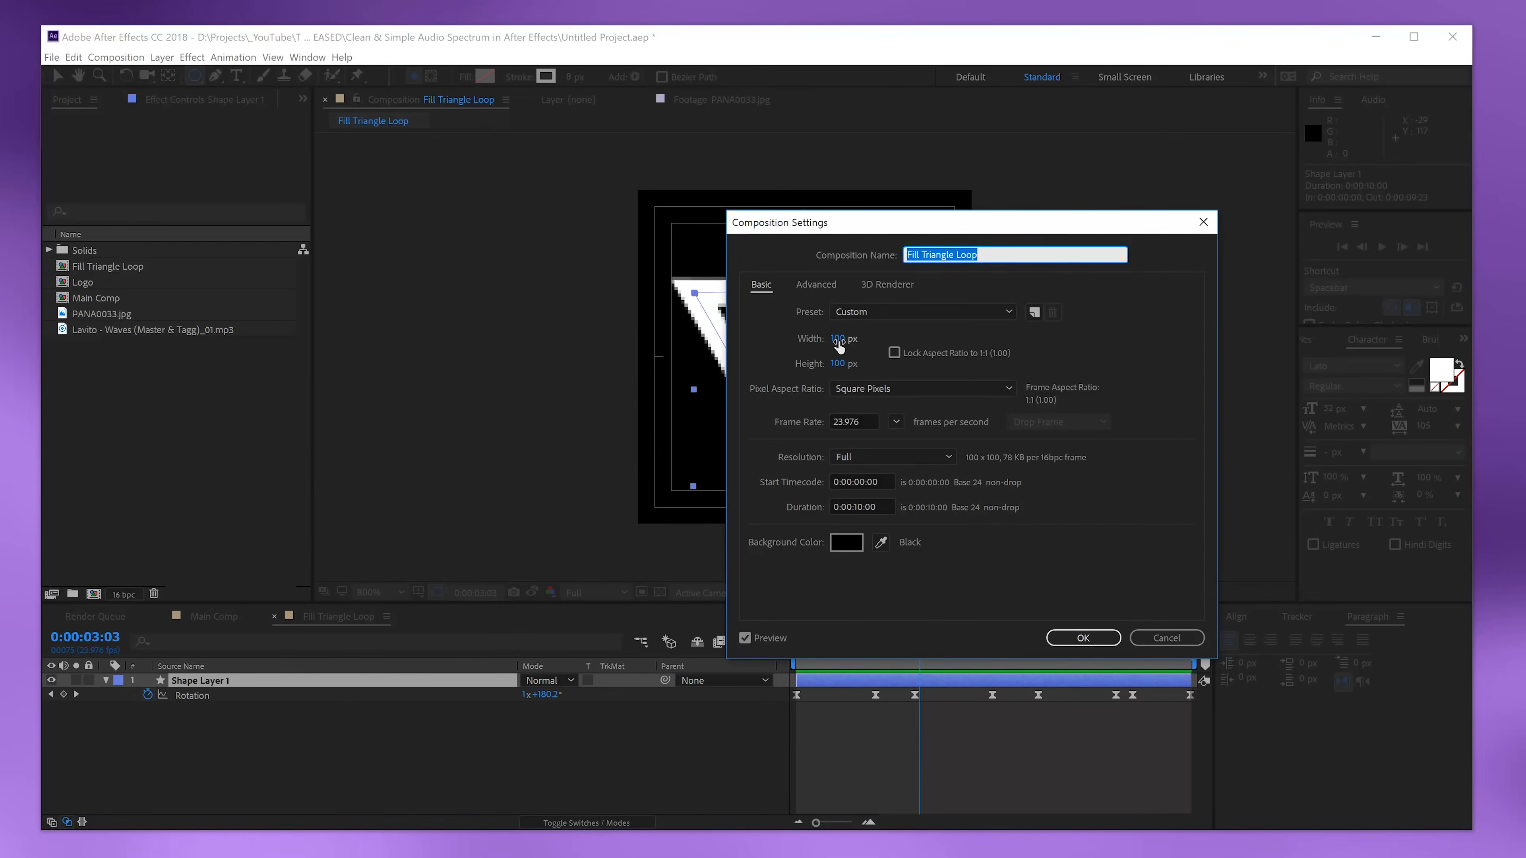
{"action": "left_click", "coordinate": [838, 340]}
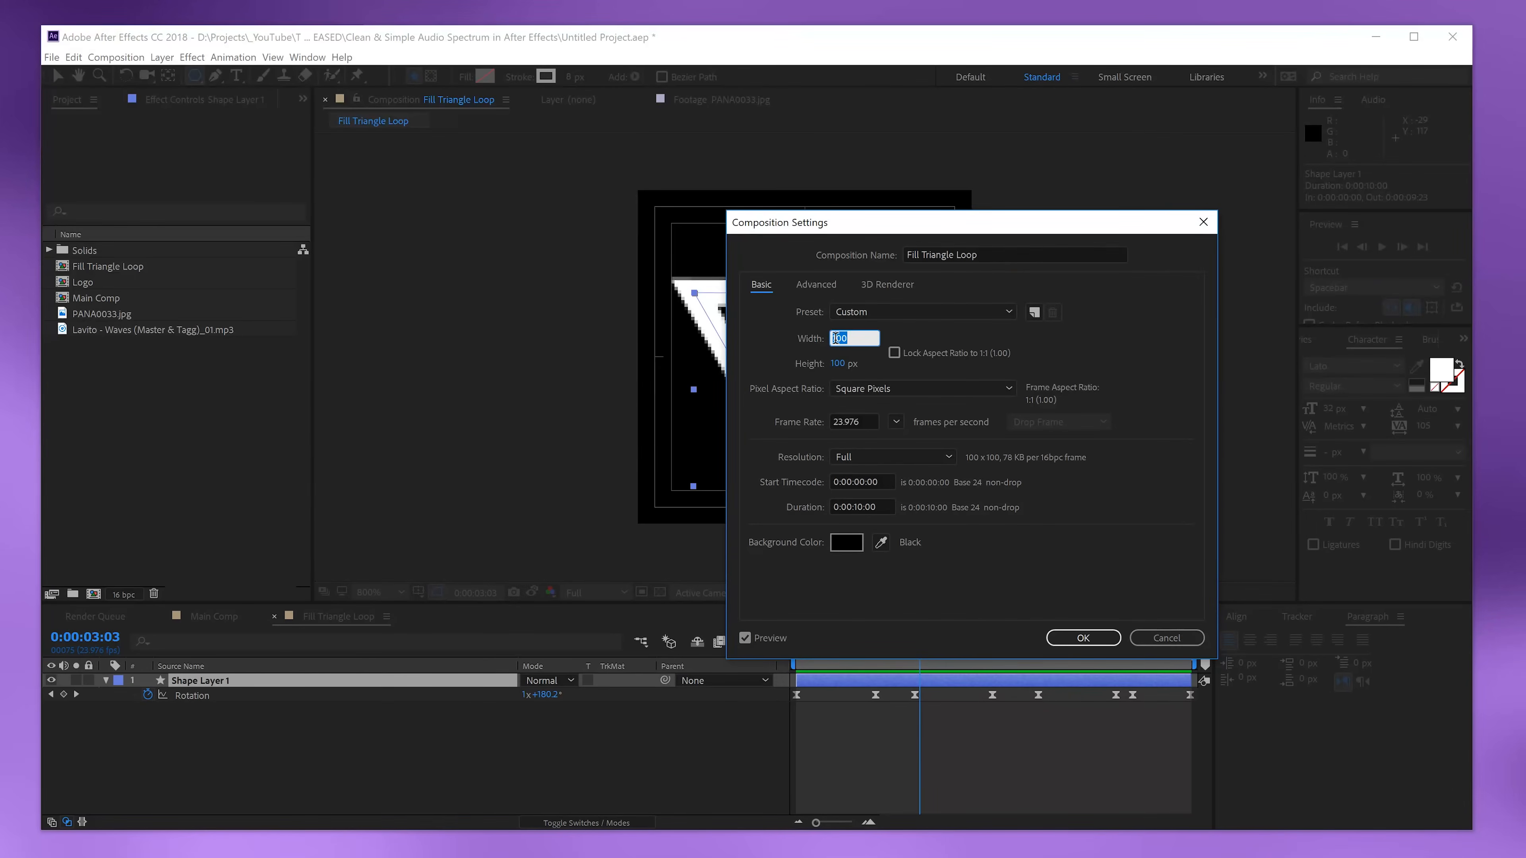
{"action": "type", "text": "1000"}
{"action": "key", "text": "Return"}
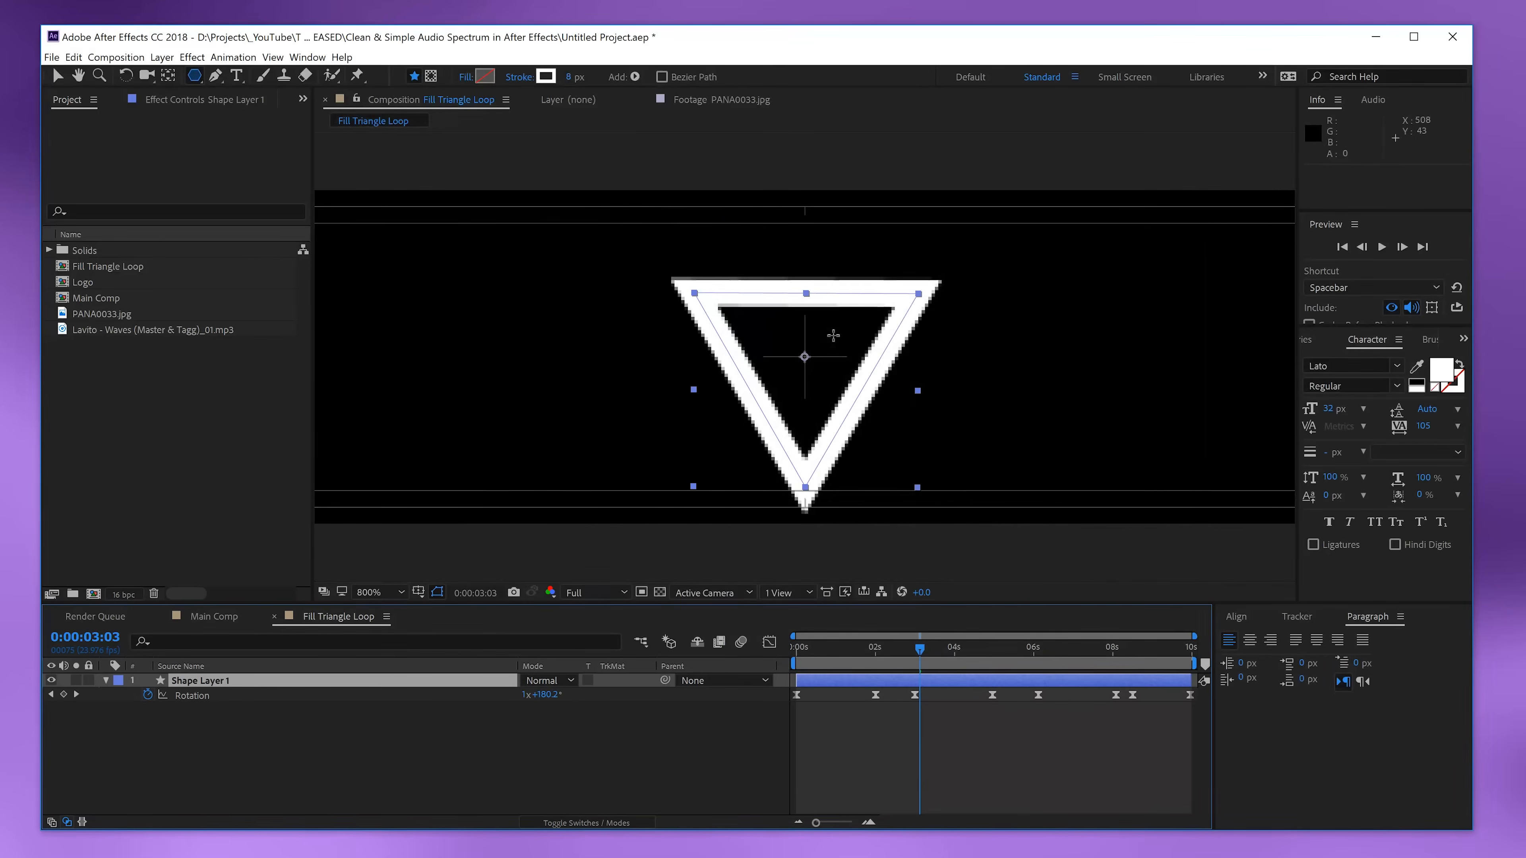
{"action": "scroll", "coordinate": [736, 295], "scroll_direction": "down", "scroll_amount": 3}
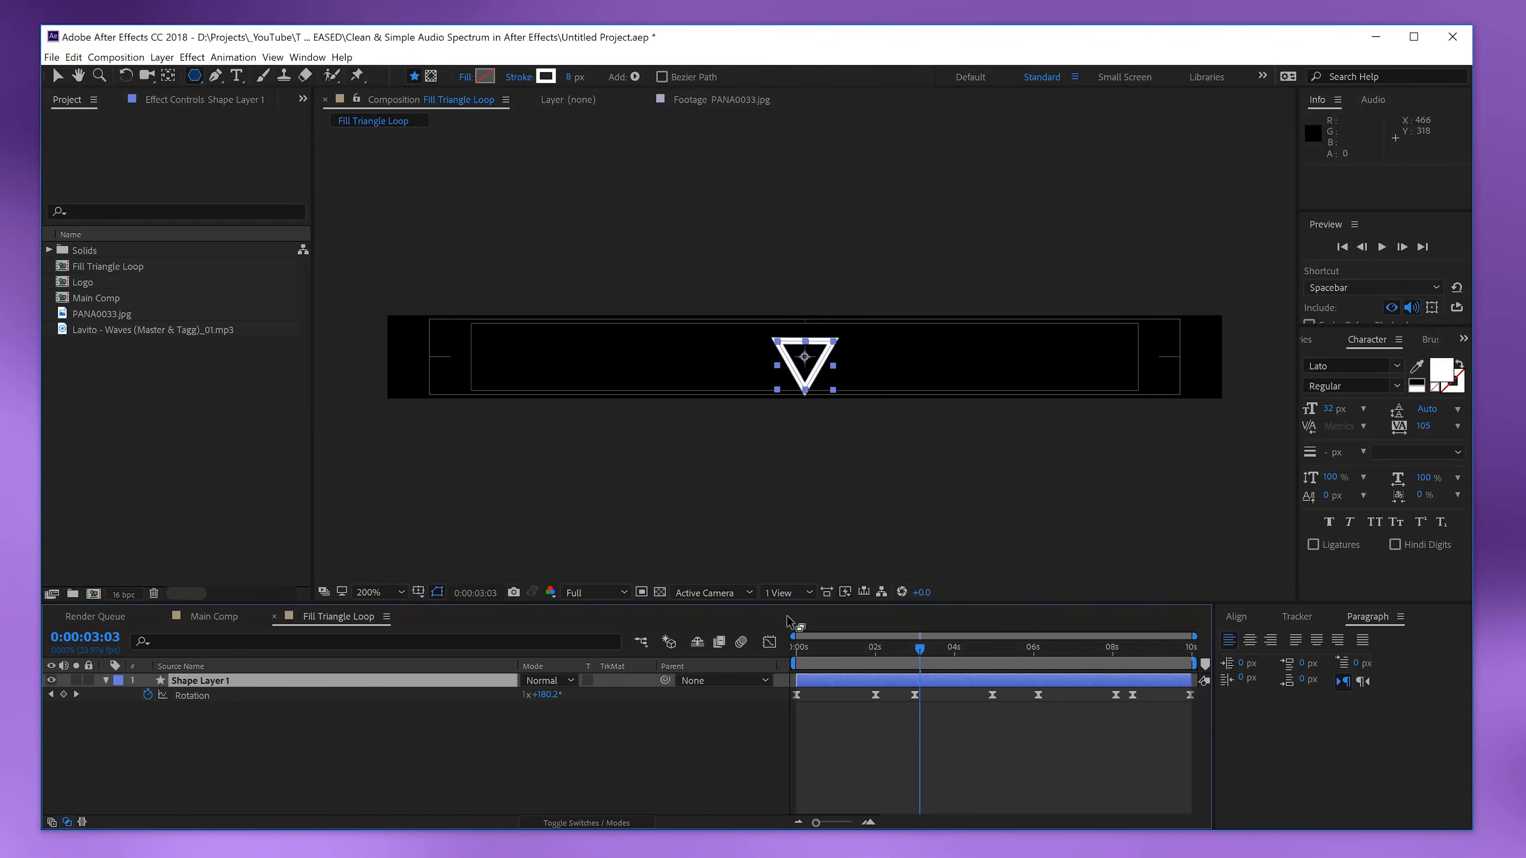
- Reveal Shape Layer 1's Position along with Rotation and set a starting Position keyframe at 0:00:00:00
{"action": "key", "text": "shift+p"}
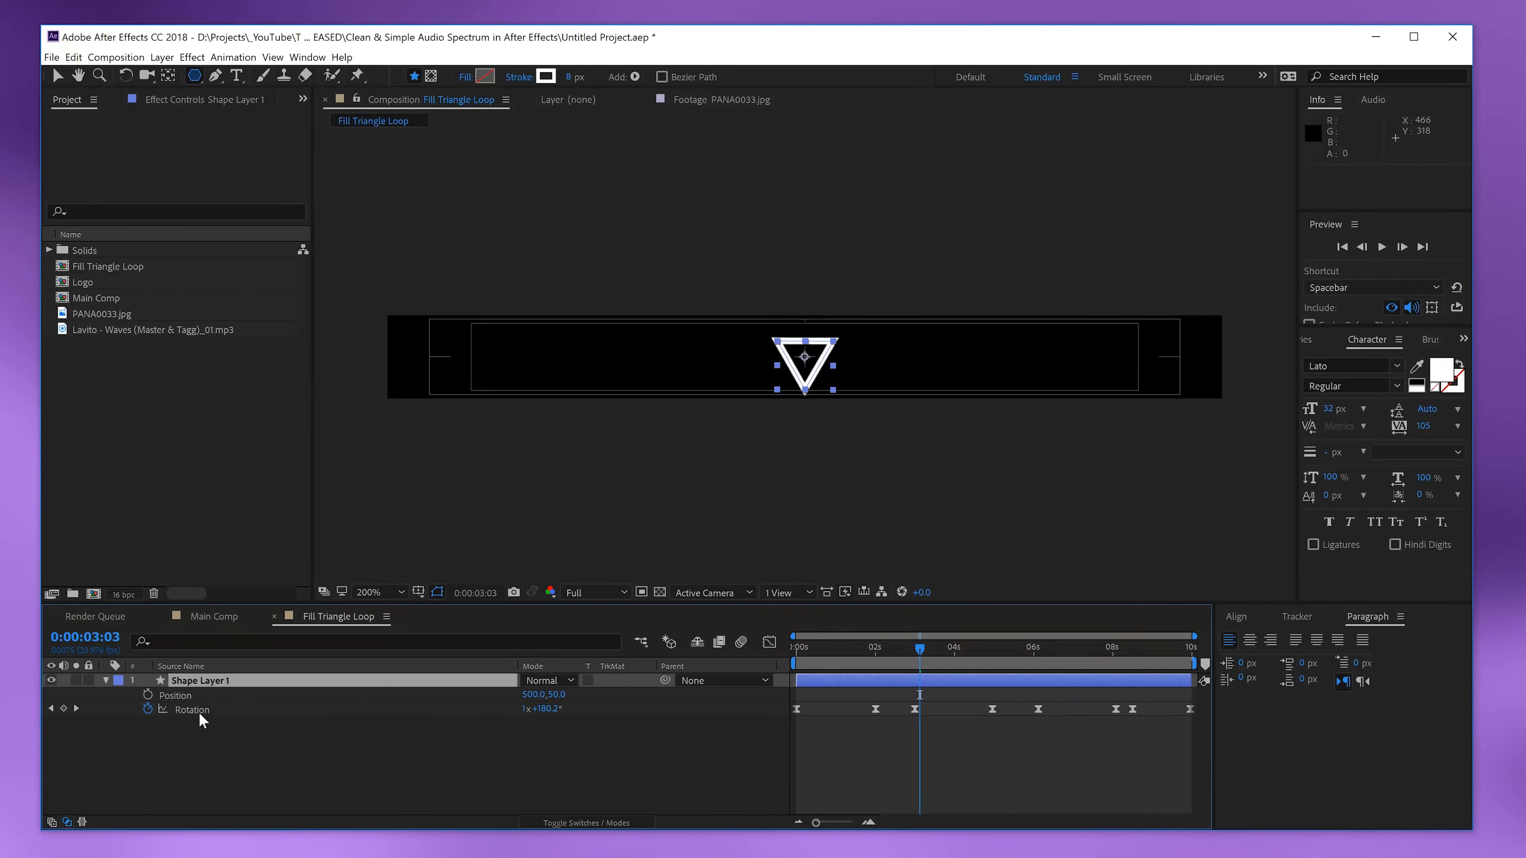
{"action": "left_click_drag", "start_coordinate": [808, 654], "coordinate": [791, 658]}
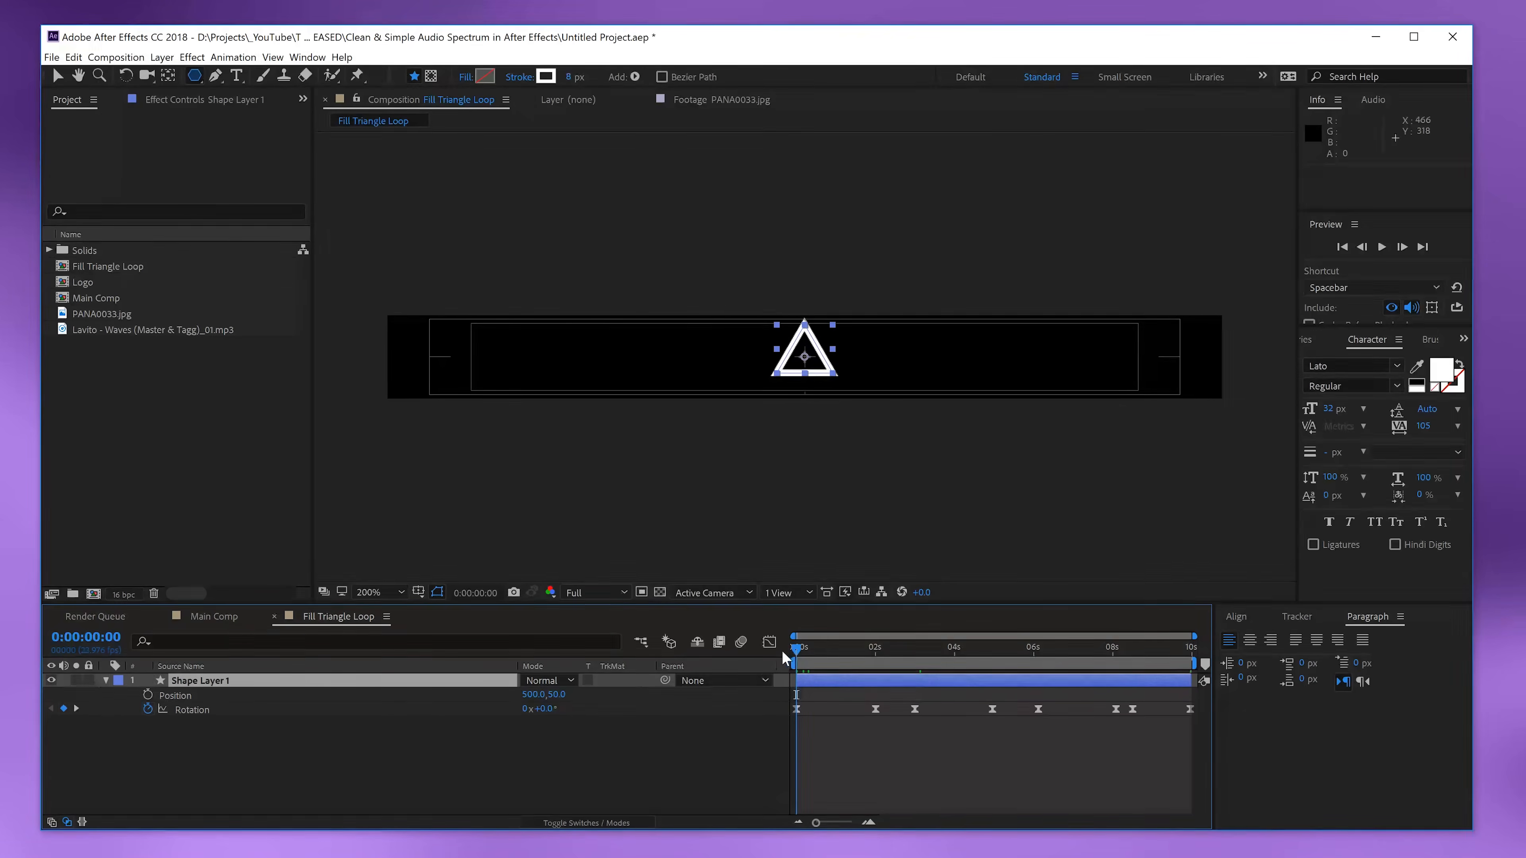
{"action": "left_click", "coordinate": [148, 695]}
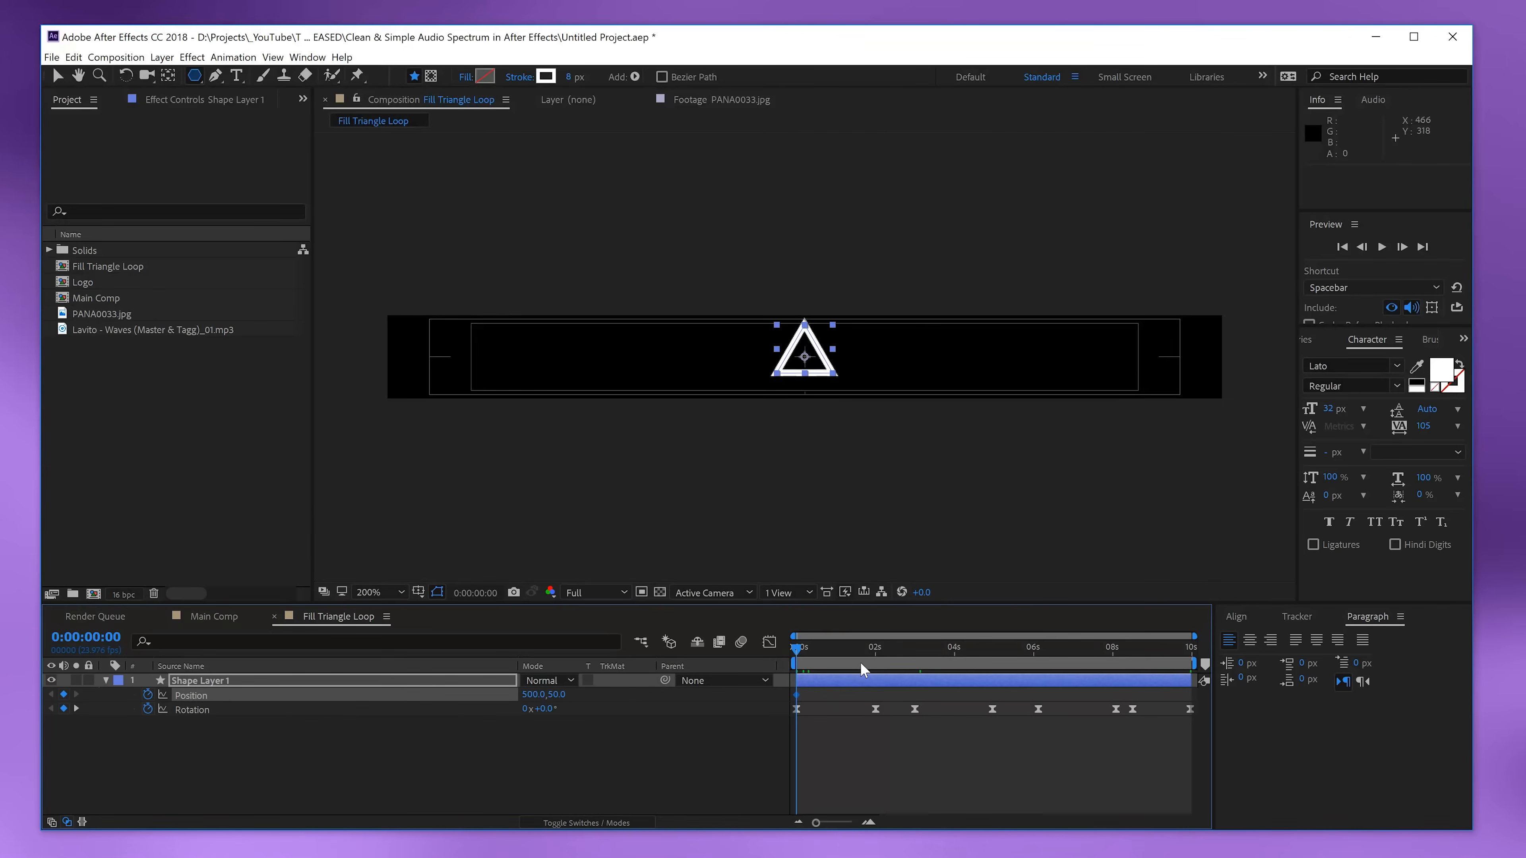
- Keyframe Position near the right end at 0:00:02:00, hold it until the third Rotation keyframe, and set X to 88 at 0:00:04:23
{"action": "left_click", "coordinate": [873, 654]}
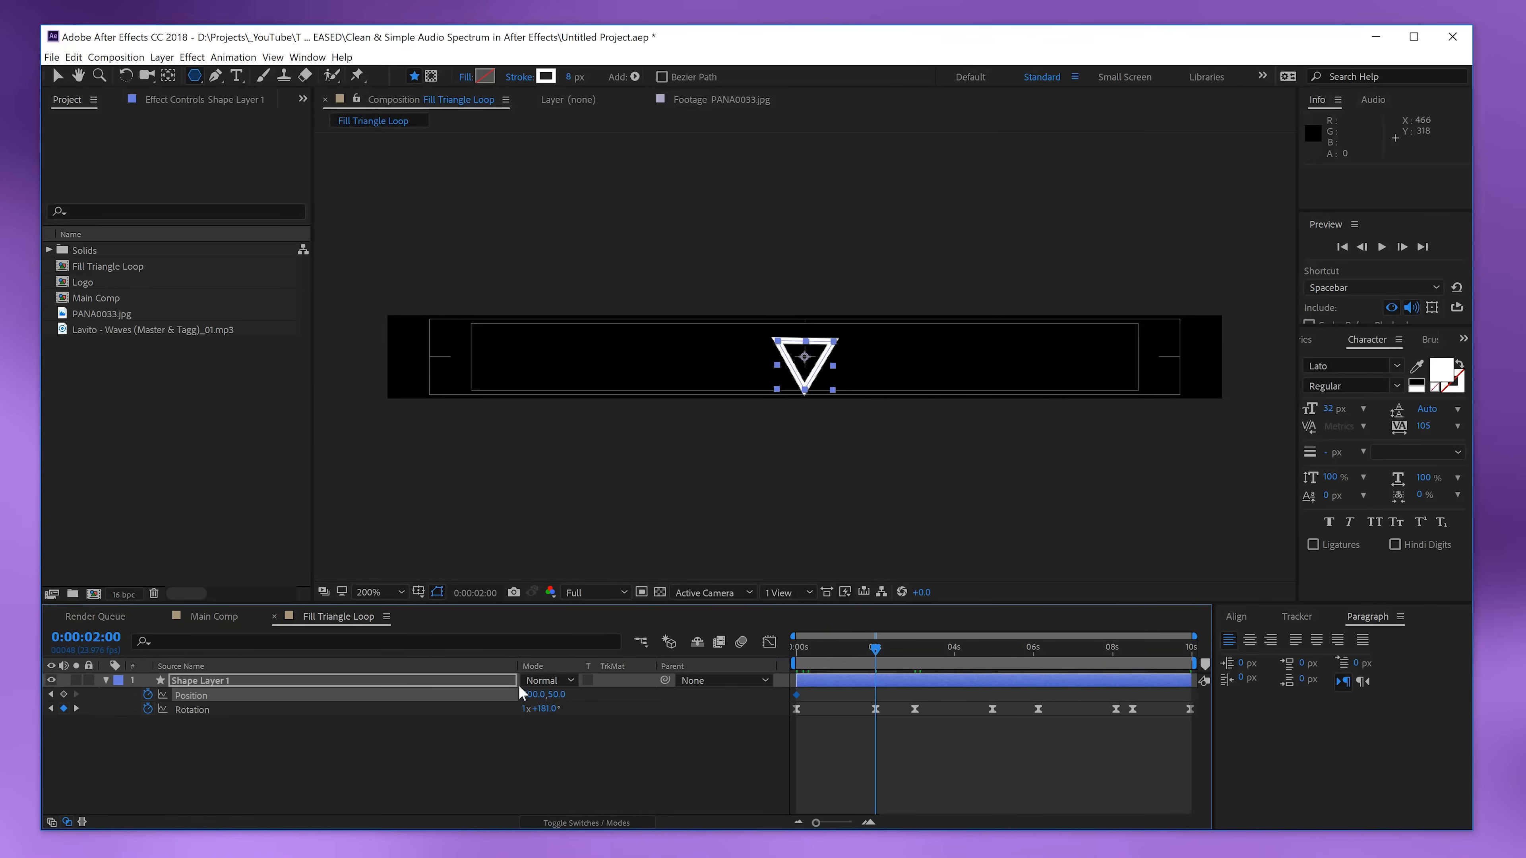
{"action": "left_click_drag", "start_coordinate": [543, 694], "coordinate": [992, 658]}
{"action": "left_click_drag", "start_coordinate": [533, 694], "coordinate": [469, 699]}
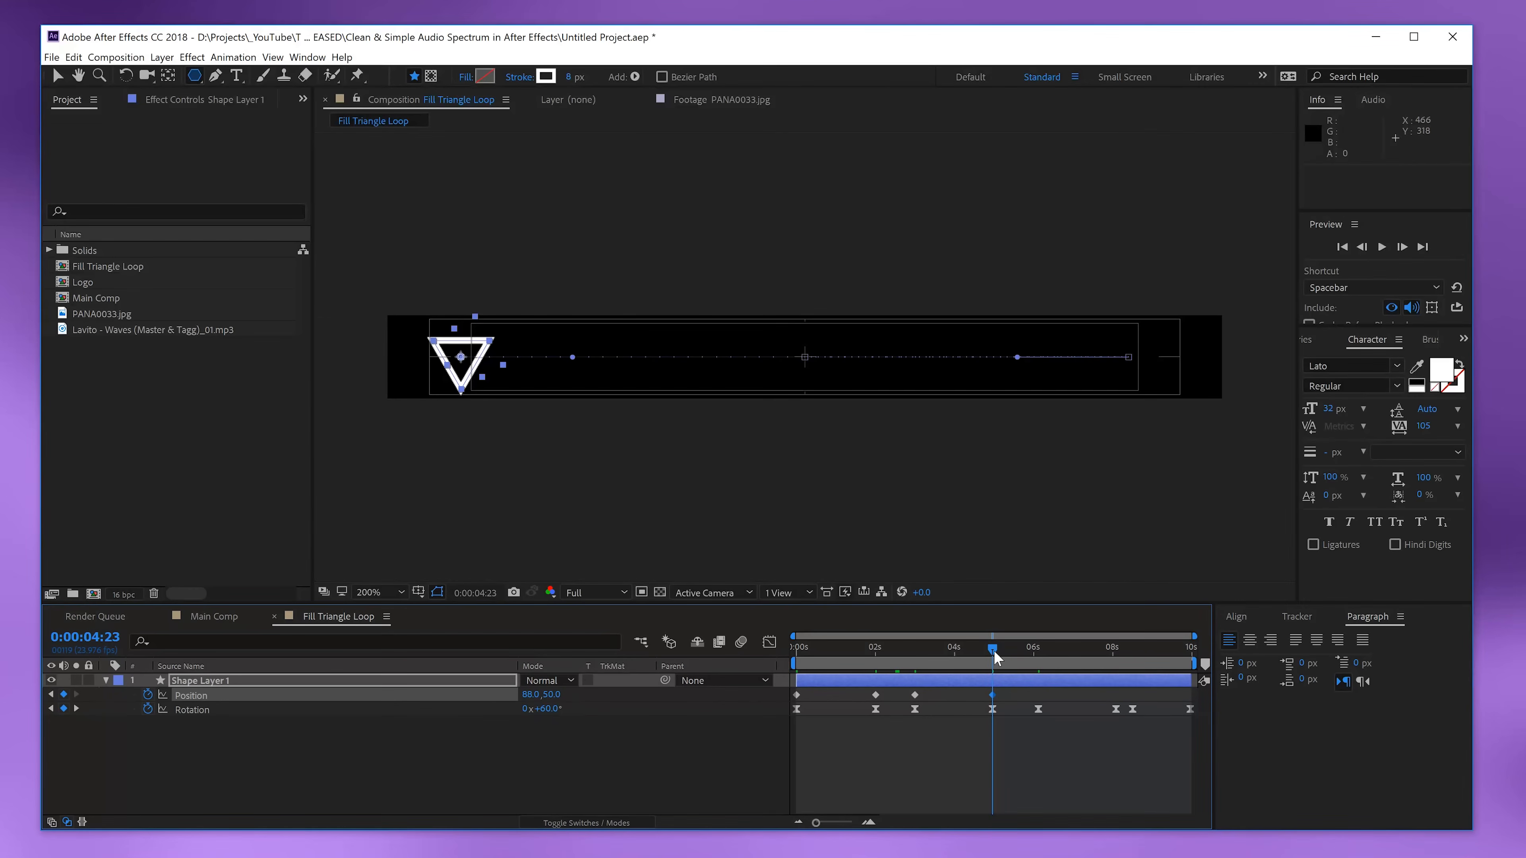
- Hold Position until the fifth Rotation keyframe, move the triangle right of centre at 0:00:08:02, and hold it at the next Rotation keyframe
{"action": "left_click_drag", "start_coordinate": [997, 655], "coordinate": [1033, 663]}
{"action": "left_click_drag", "start_coordinate": [1080, 656], "coordinate": [1114, 655]}
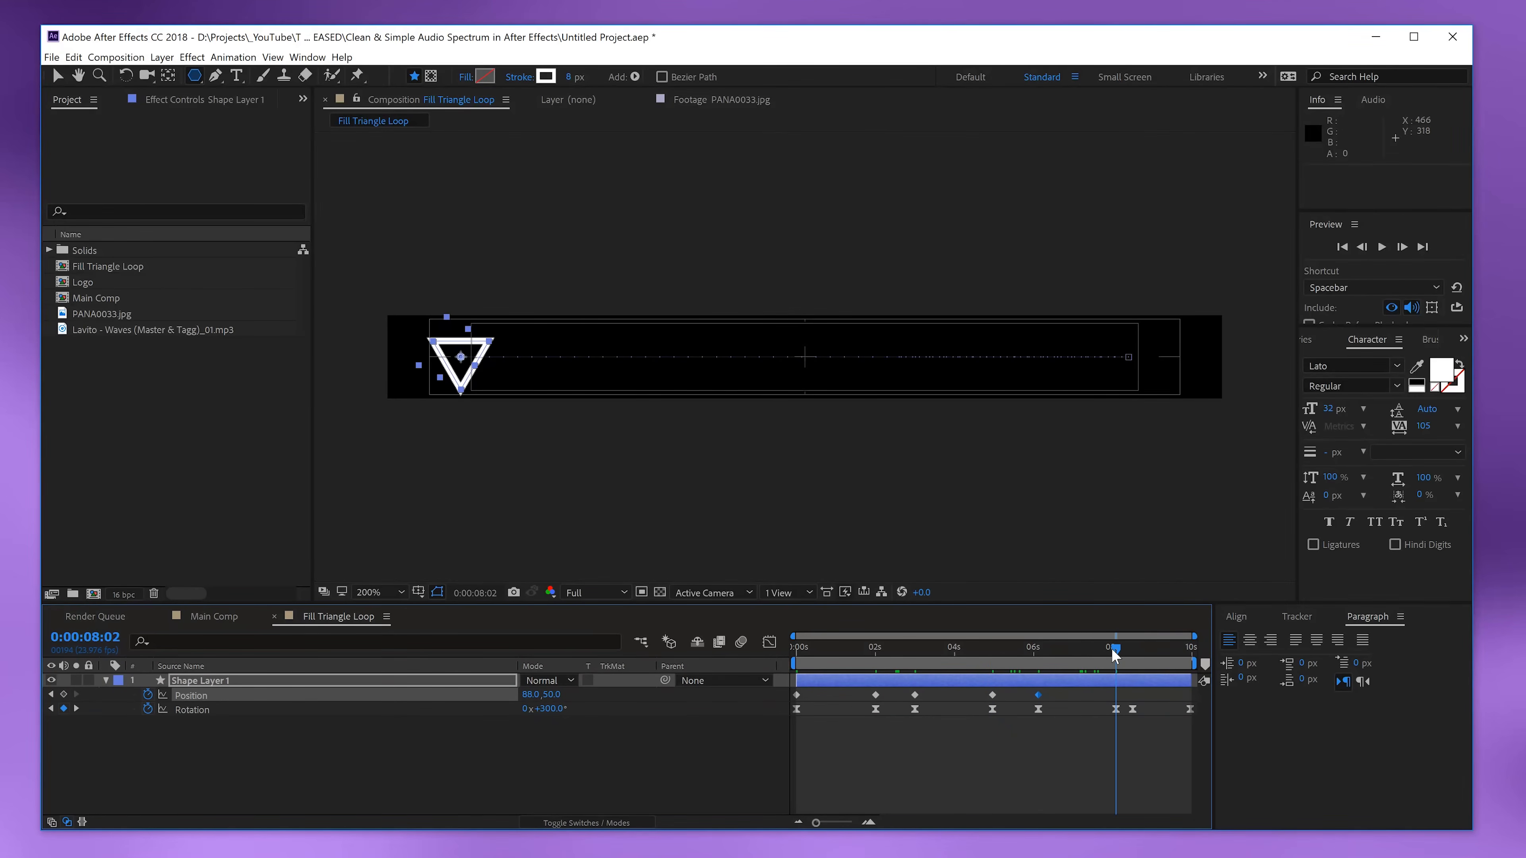
{"action": "left_click_drag", "start_coordinate": [572, 697], "coordinate": [1136, 653]}
{"action": "left_click", "coordinate": [62, 695]}
- Copy the first Position keyframe to 0:00:09:23 so the motion loops, and briefly preview it
{"action": "left_click_drag", "start_coordinate": [821, 691], "coordinate": [773, 699]}
{"action": "key", "text": "ctrl+c"}
{"action": "left_click_drag", "start_coordinate": [1048, 651], "coordinate": [1060, 681]}
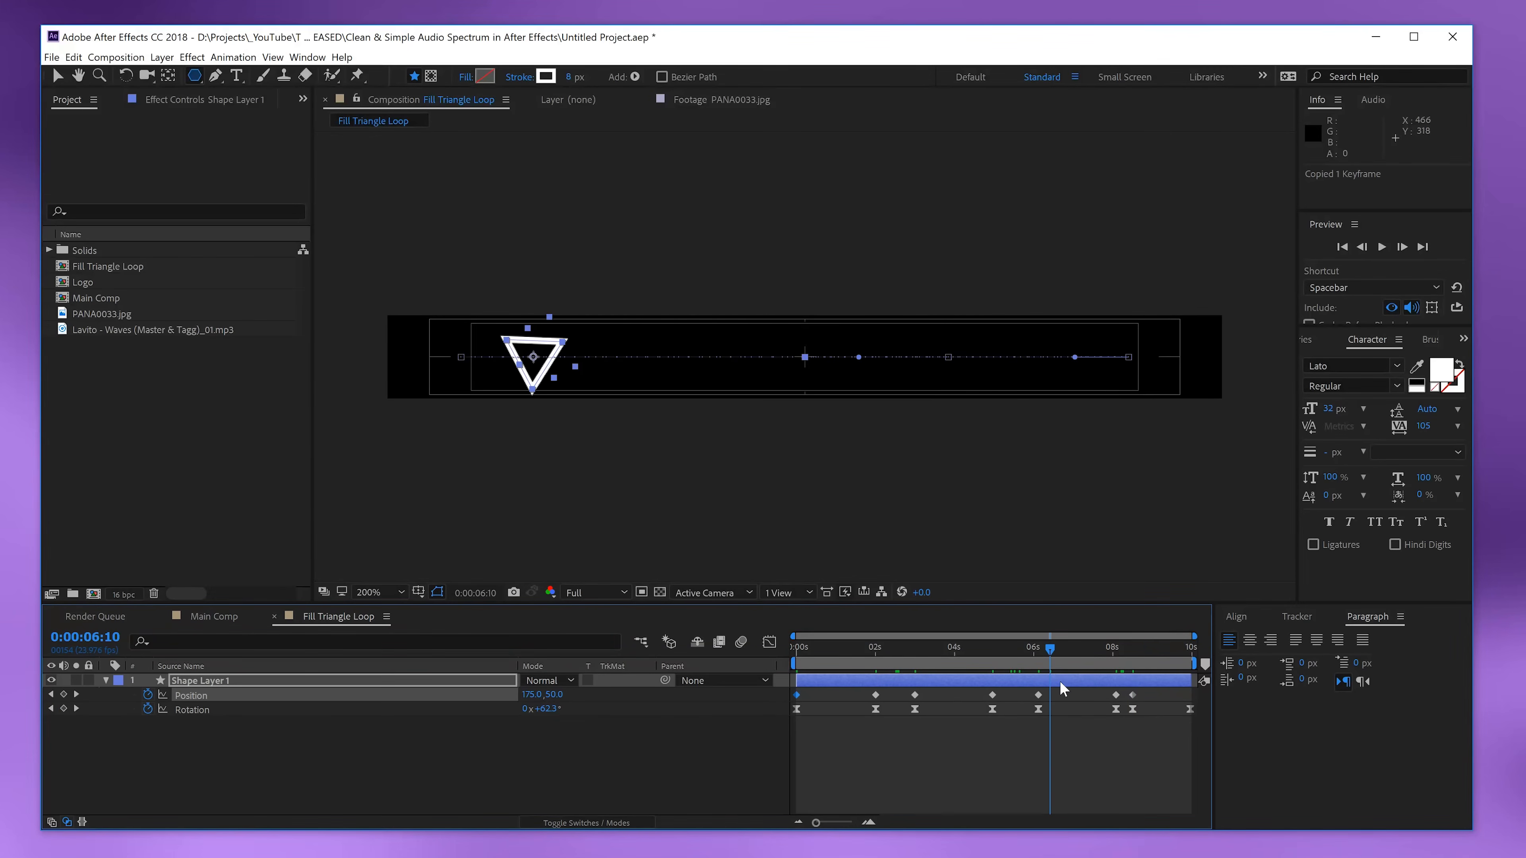
{"action": "left_click", "coordinate": [1192, 648]}
{"action": "key", "text": "ctrl+v"}
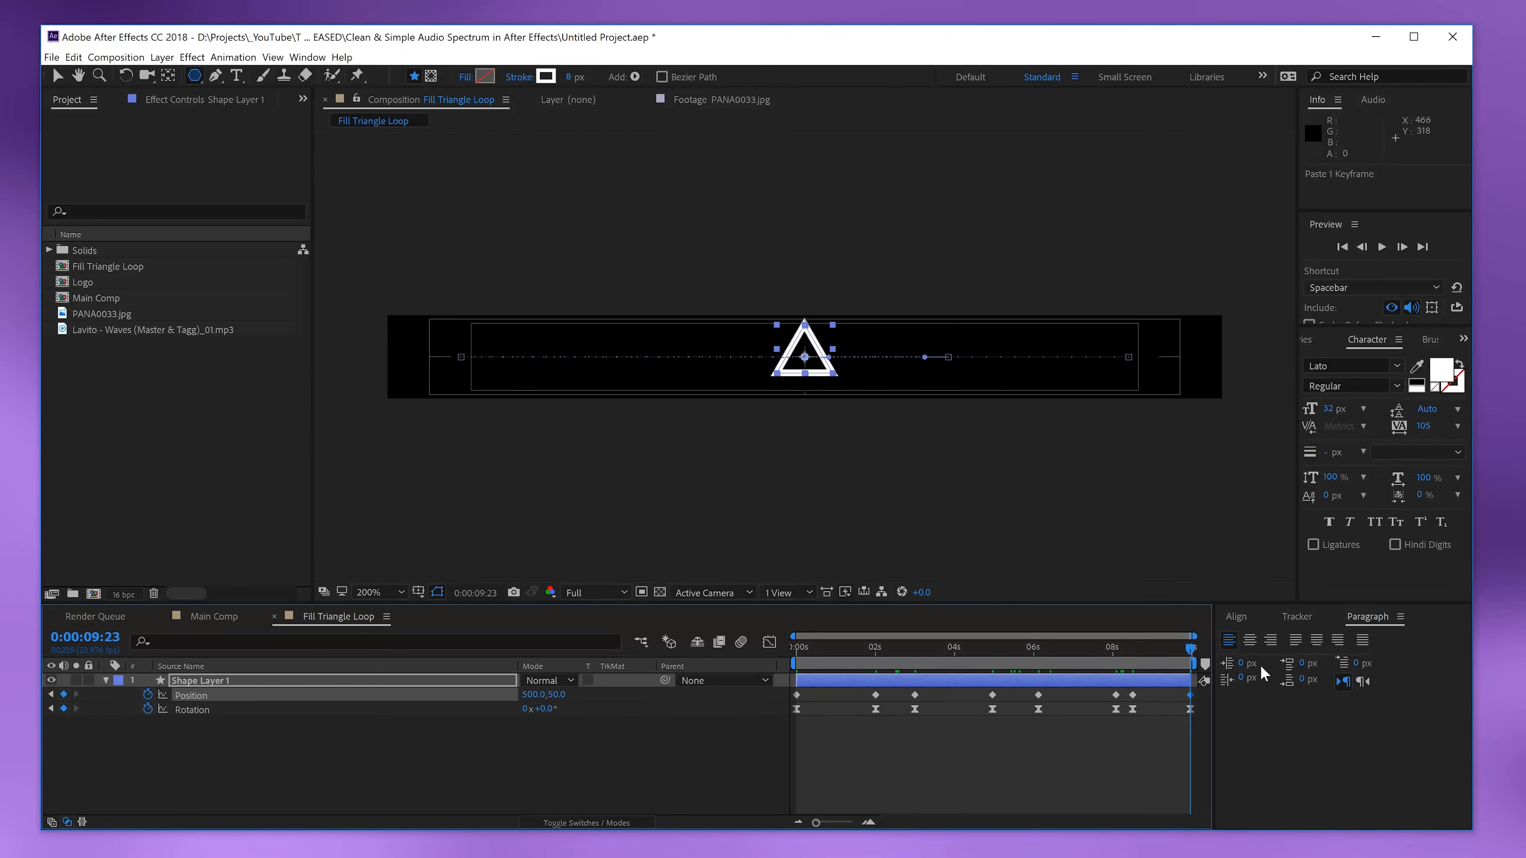
{"action": "key", "text": "space"}
{"action": "key", "text": "space"}
{"action": "left_click_drag", "start_coordinate": [1191, 696], "coordinate": [1127, 704]}
{"action": "key", "text": "ctrl+z"}
{"action": "left_click", "coordinate": [1192, 690]}
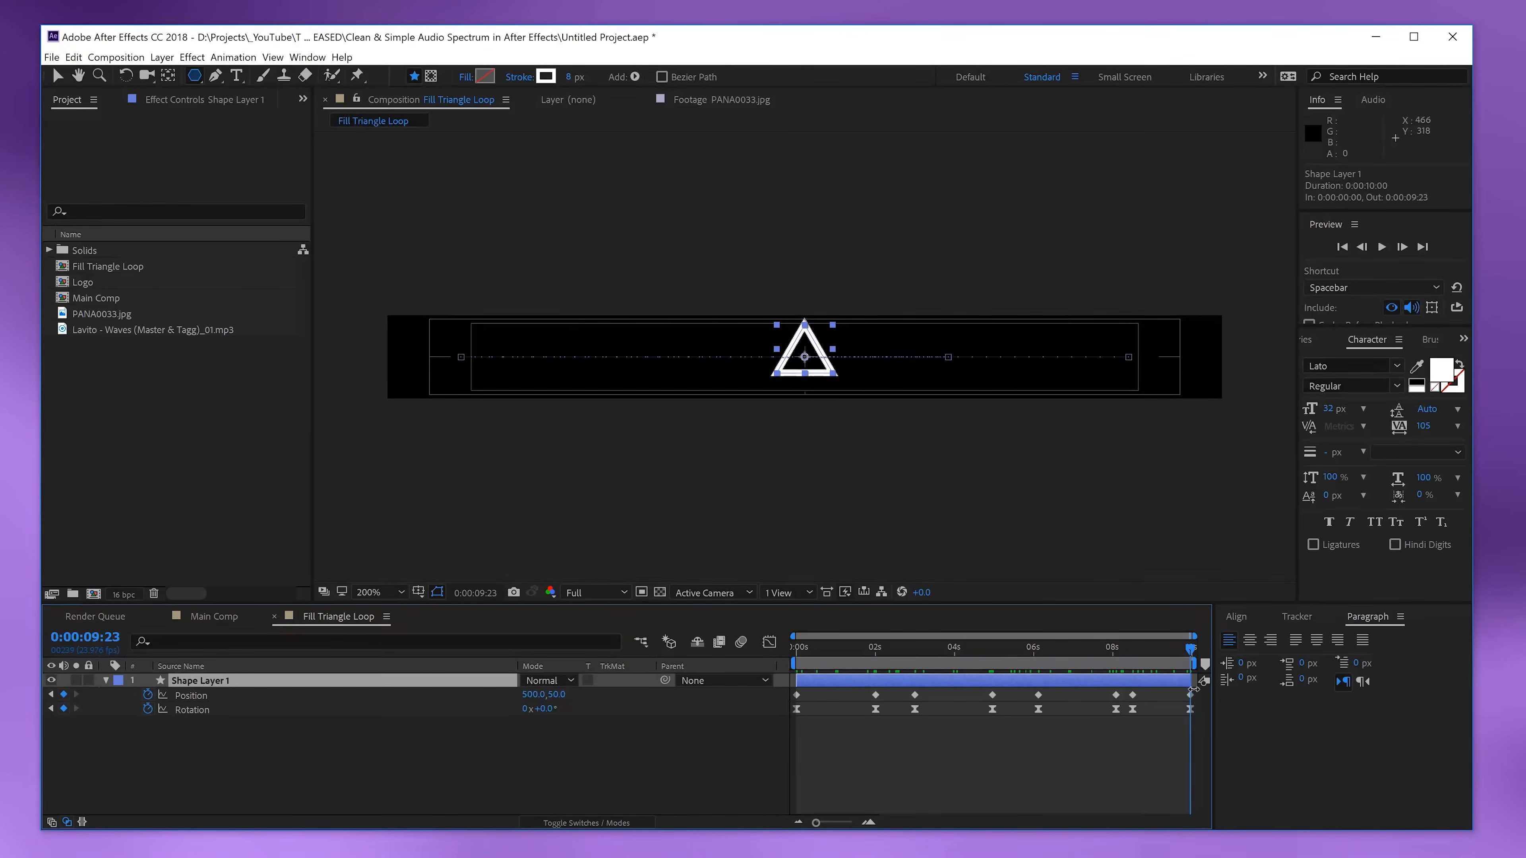
- Apply Easy Ease to all Position keyframes of Shape Layer 1
{"action": "left_click_drag", "start_coordinate": [1192, 692], "coordinate": [797, 694]}
{"action": "right_click", "coordinate": [797, 694]}
{"action": "mouse_move", "coordinate": [817, 686]}
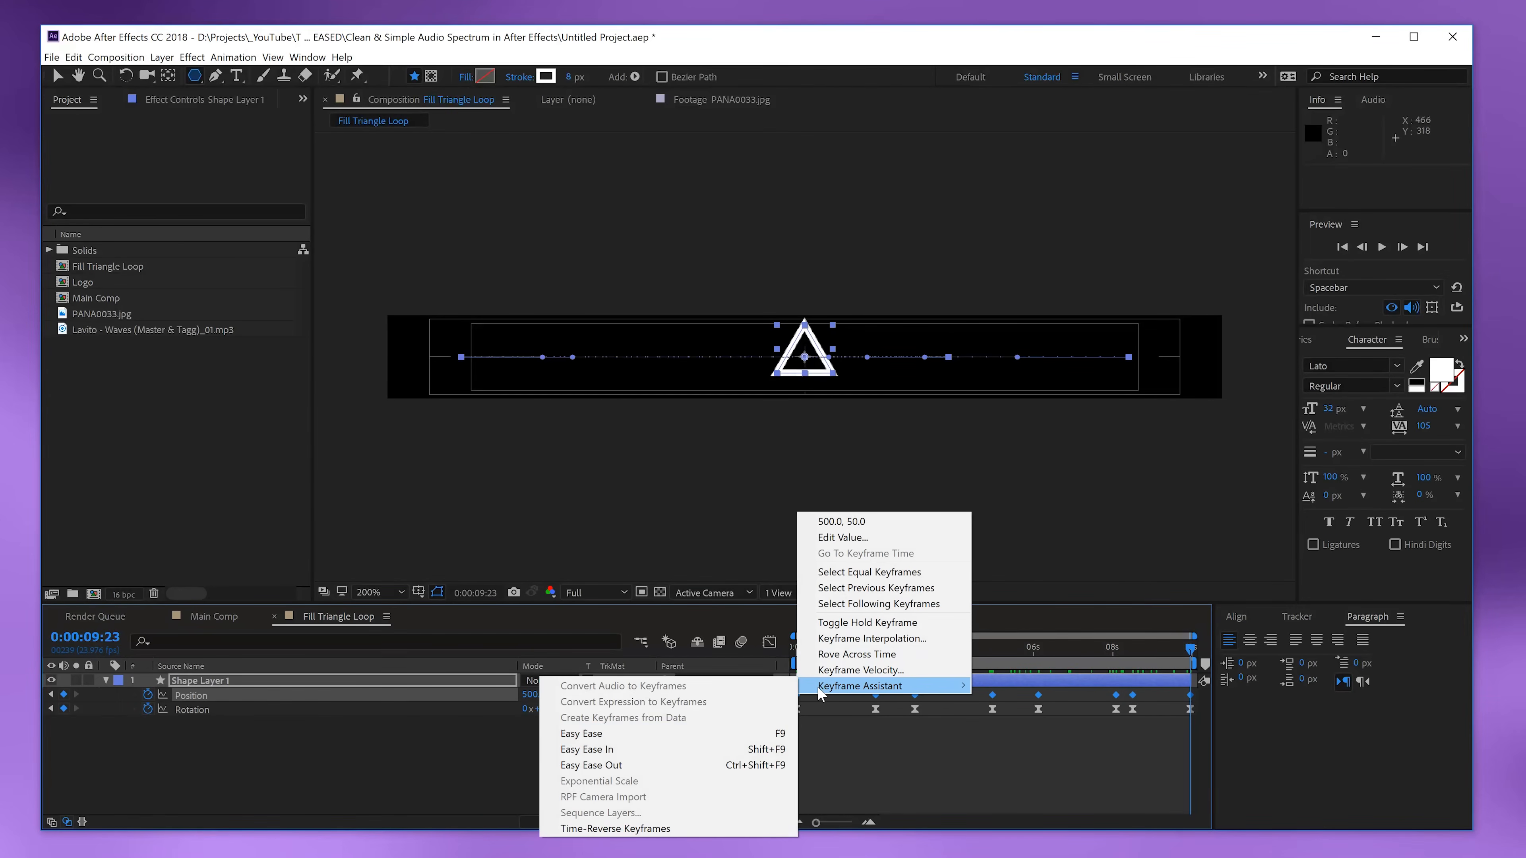
{"action": "left_click", "coordinate": [655, 733]}
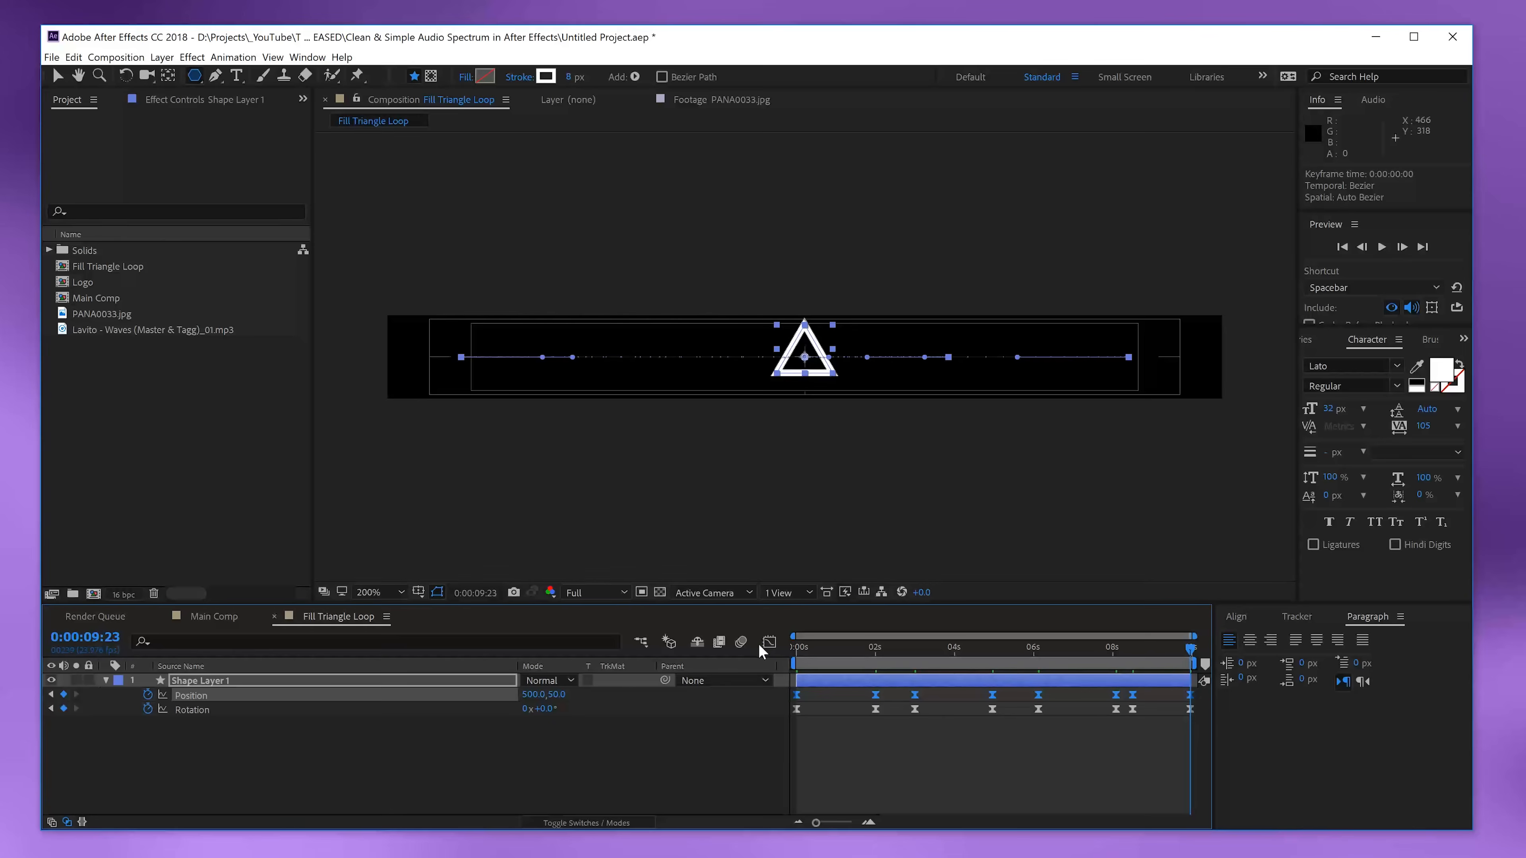
- Lengthen the influence handles of all Position keyframes in the Graph Editor to form sharp speed peaks, and close the Graph Editor
{"action": "left_click", "coordinate": [769, 642]}
{"action": "left_click_drag", "start_coordinate": [790, 747], "coordinate": [1166, 716]}
{"action": "left_click_drag", "start_coordinate": [809, 777], "coordinate": [847, 779]}
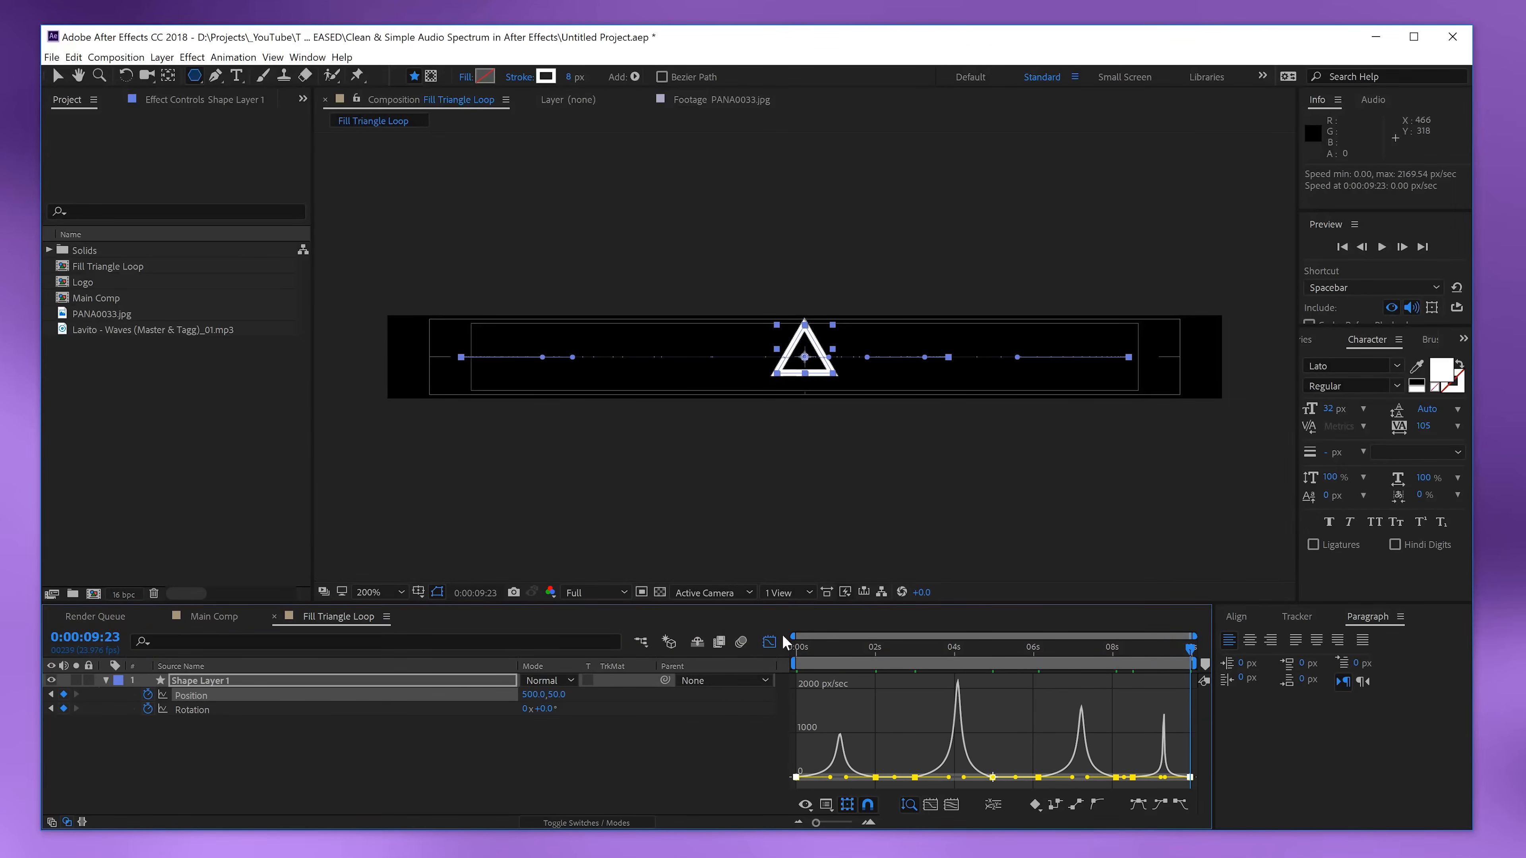
{"action": "left_click", "coordinate": [770, 641]}
- Preview the triangle's eased movement and rotation, and stop at 0:00:01:10
{"action": "left_click", "coordinate": [750, 754]}
{"action": "key", "text": "space"}
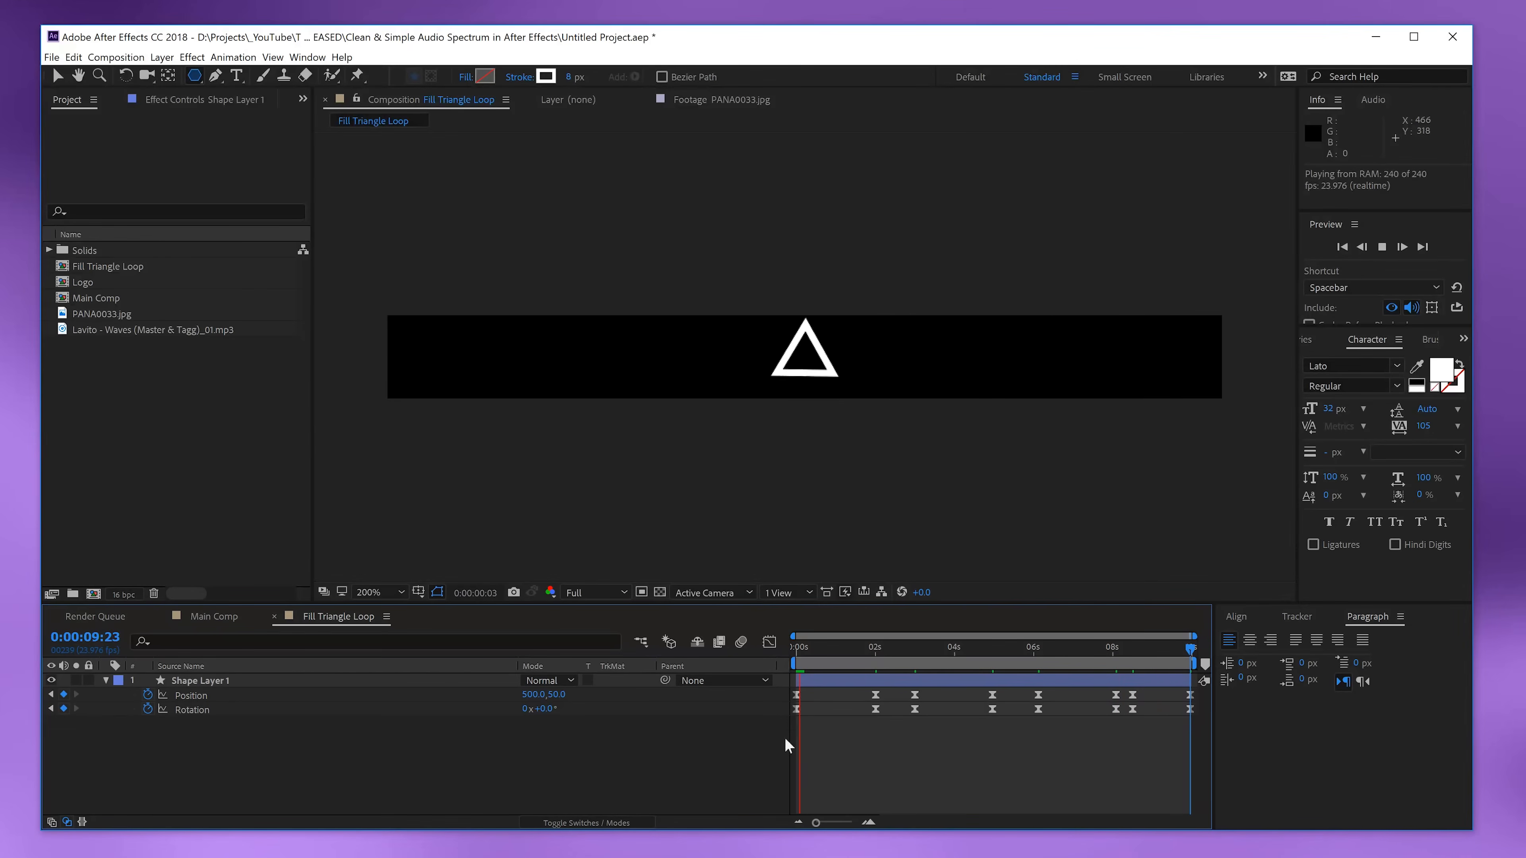
{"action": "left_click", "coordinate": [852, 657]}
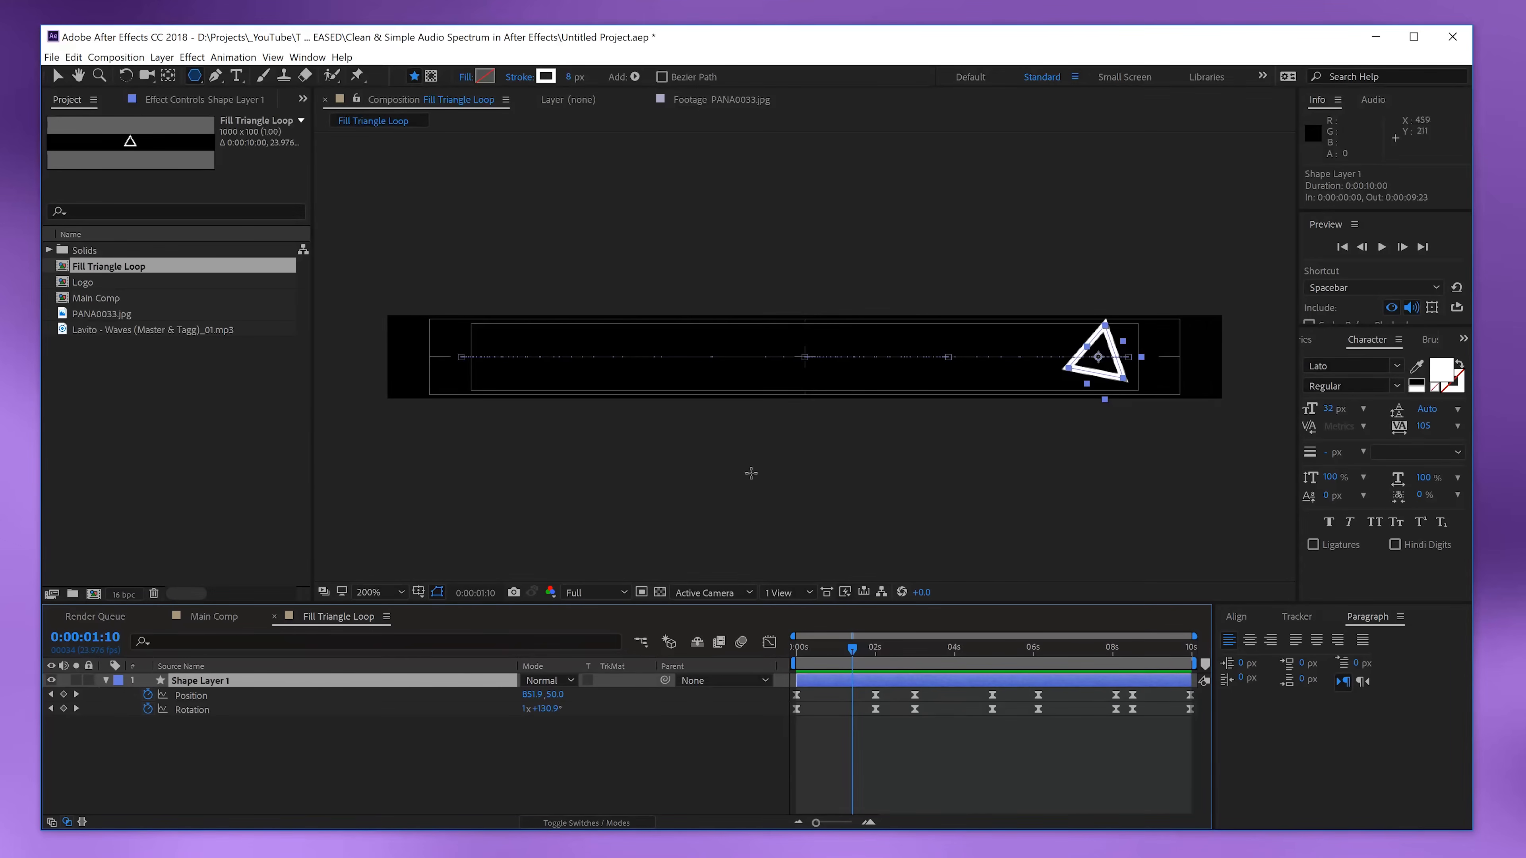
- Give the triangle in Fill Triangle Loop a solid white fill
{"action": "left_click", "coordinate": [484, 75]}
{"action": "left_click", "coordinate": [1342, 537]}
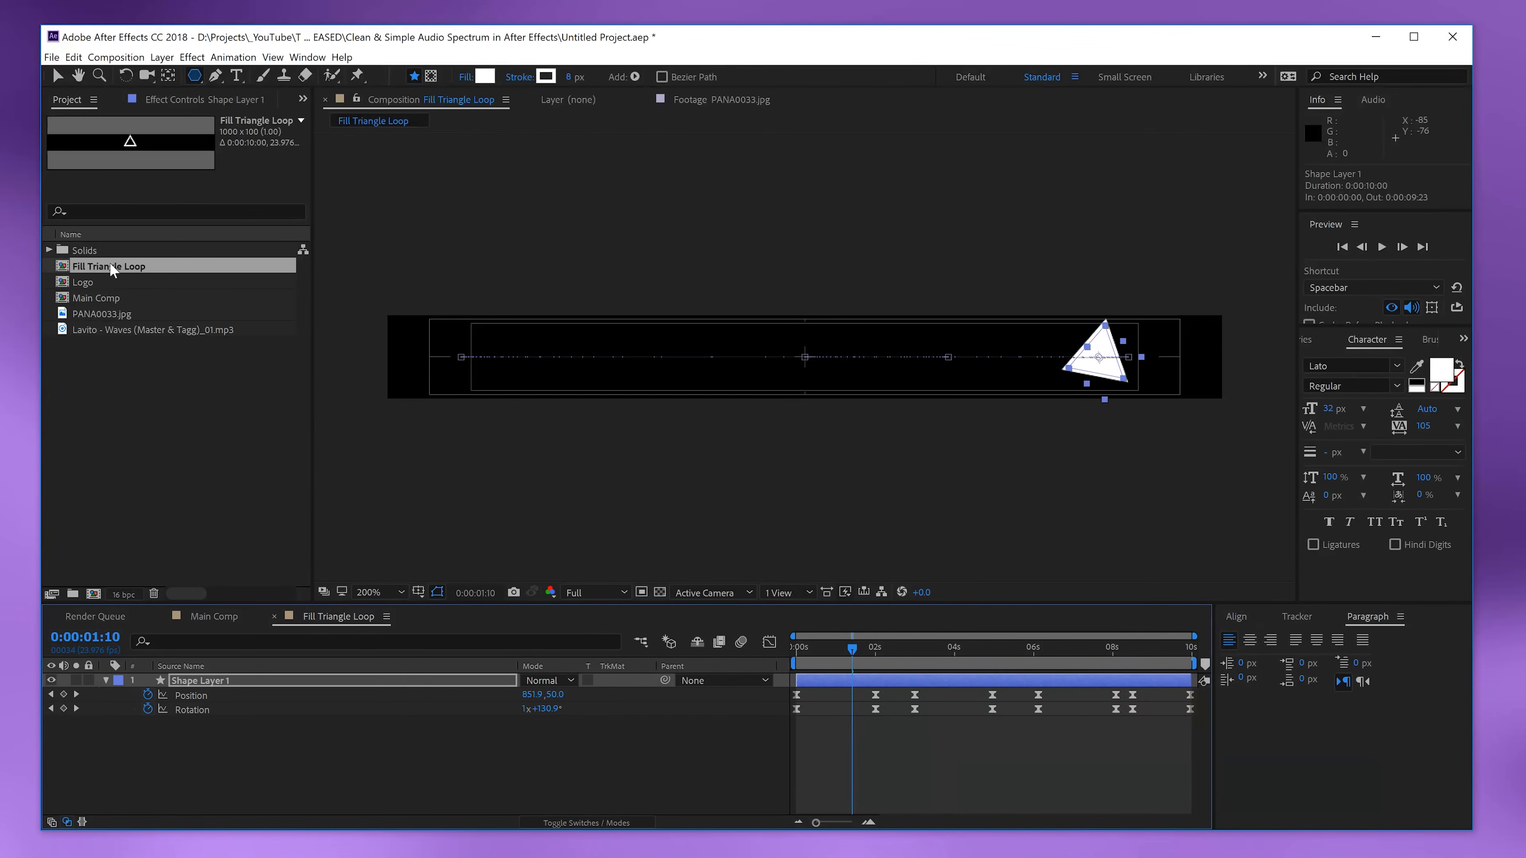
- Duplicate the Fill Triangle Loop composition and rename the copy Stroke Triangle Loop
{"action": "left_click", "coordinate": [104, 264]}
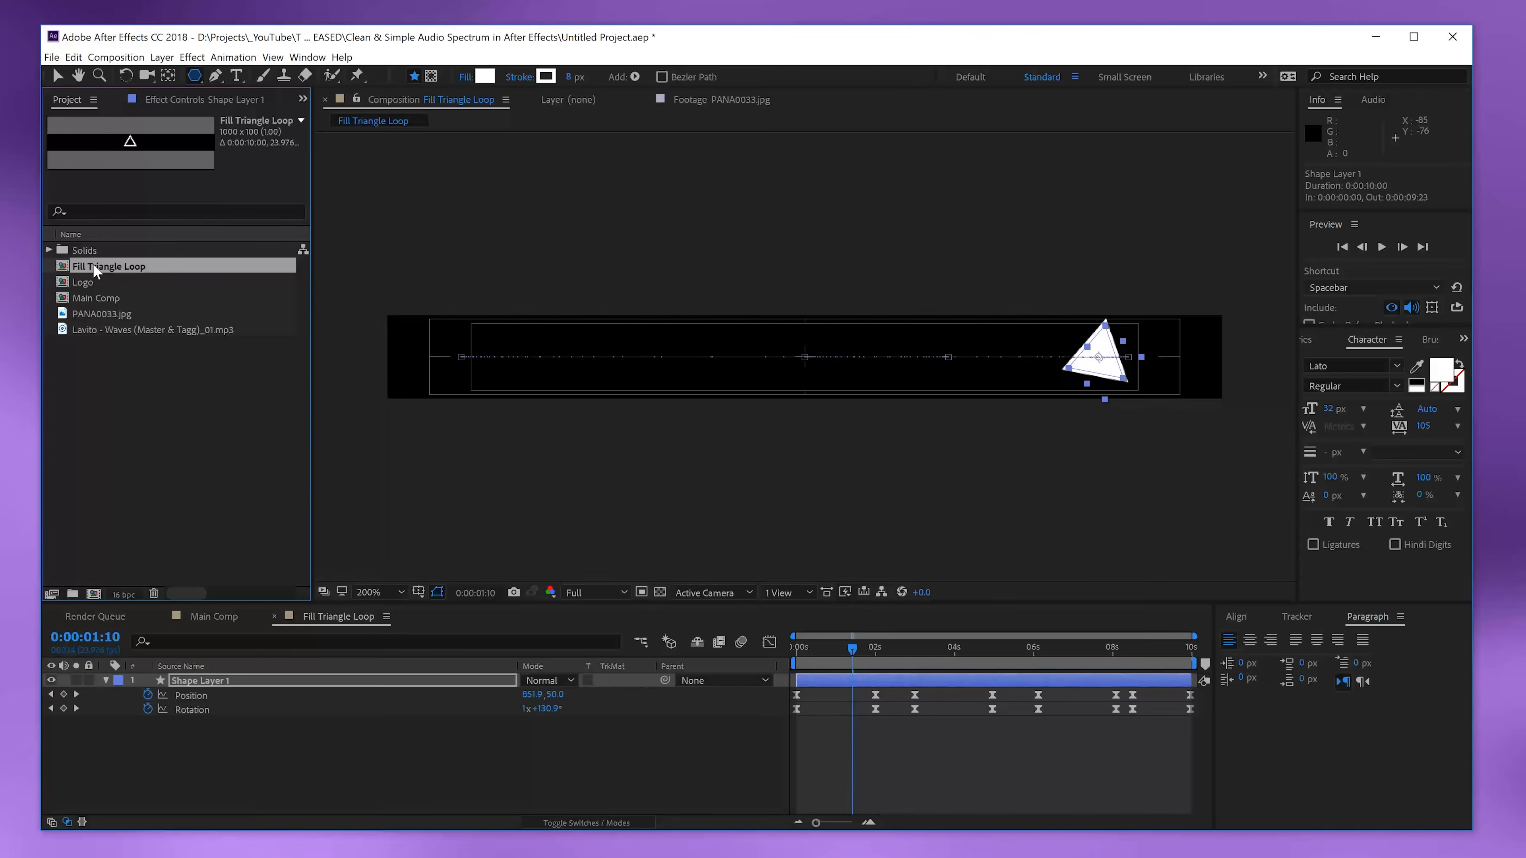
{"action": "left_click", "coordinate": [73, 57]}
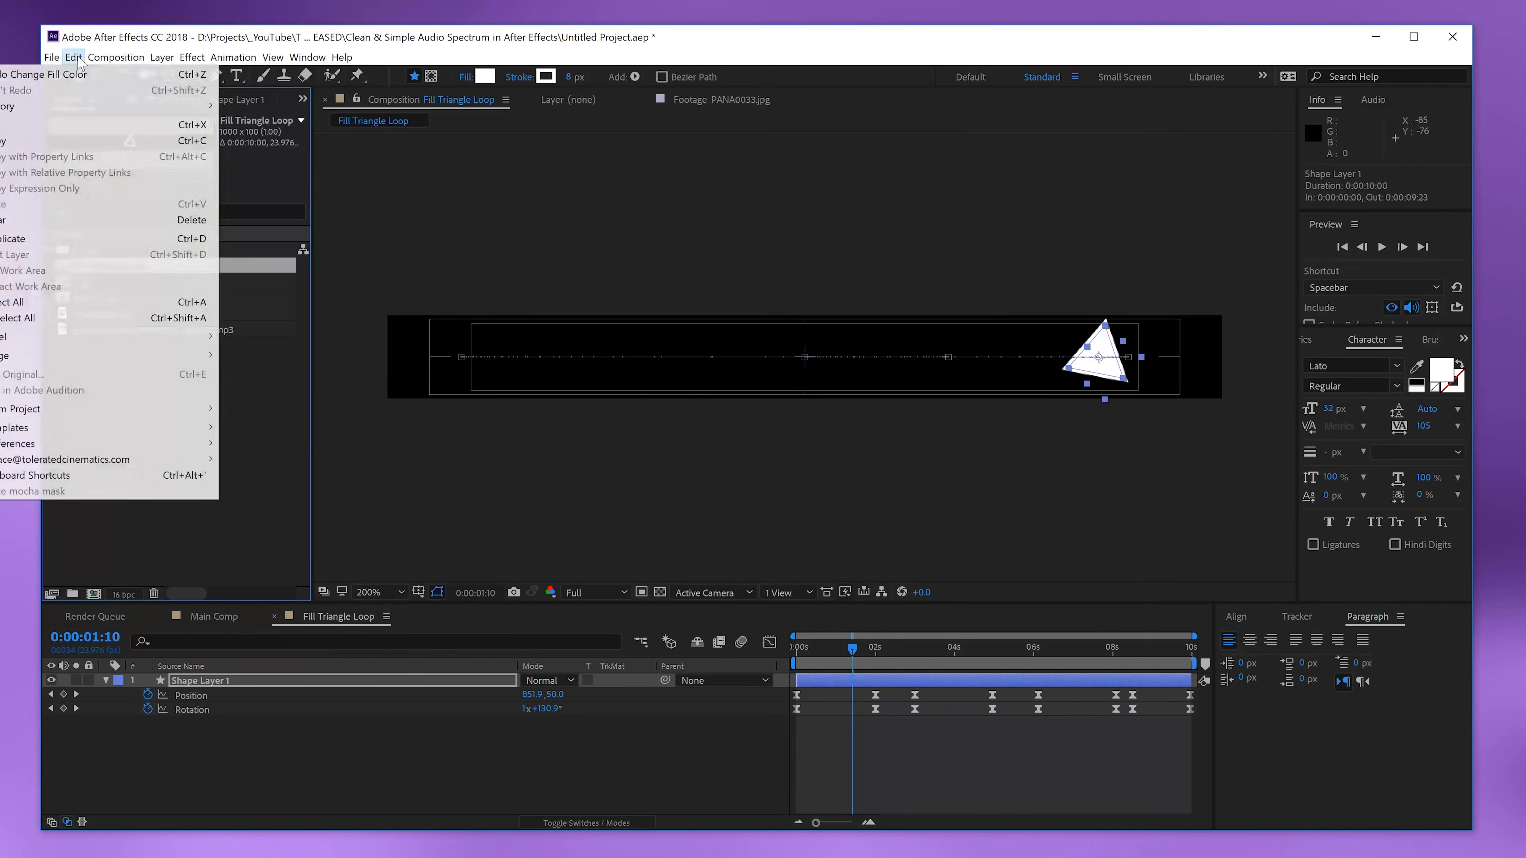
{"action": "left_click", "coordinate": [96, 225]}
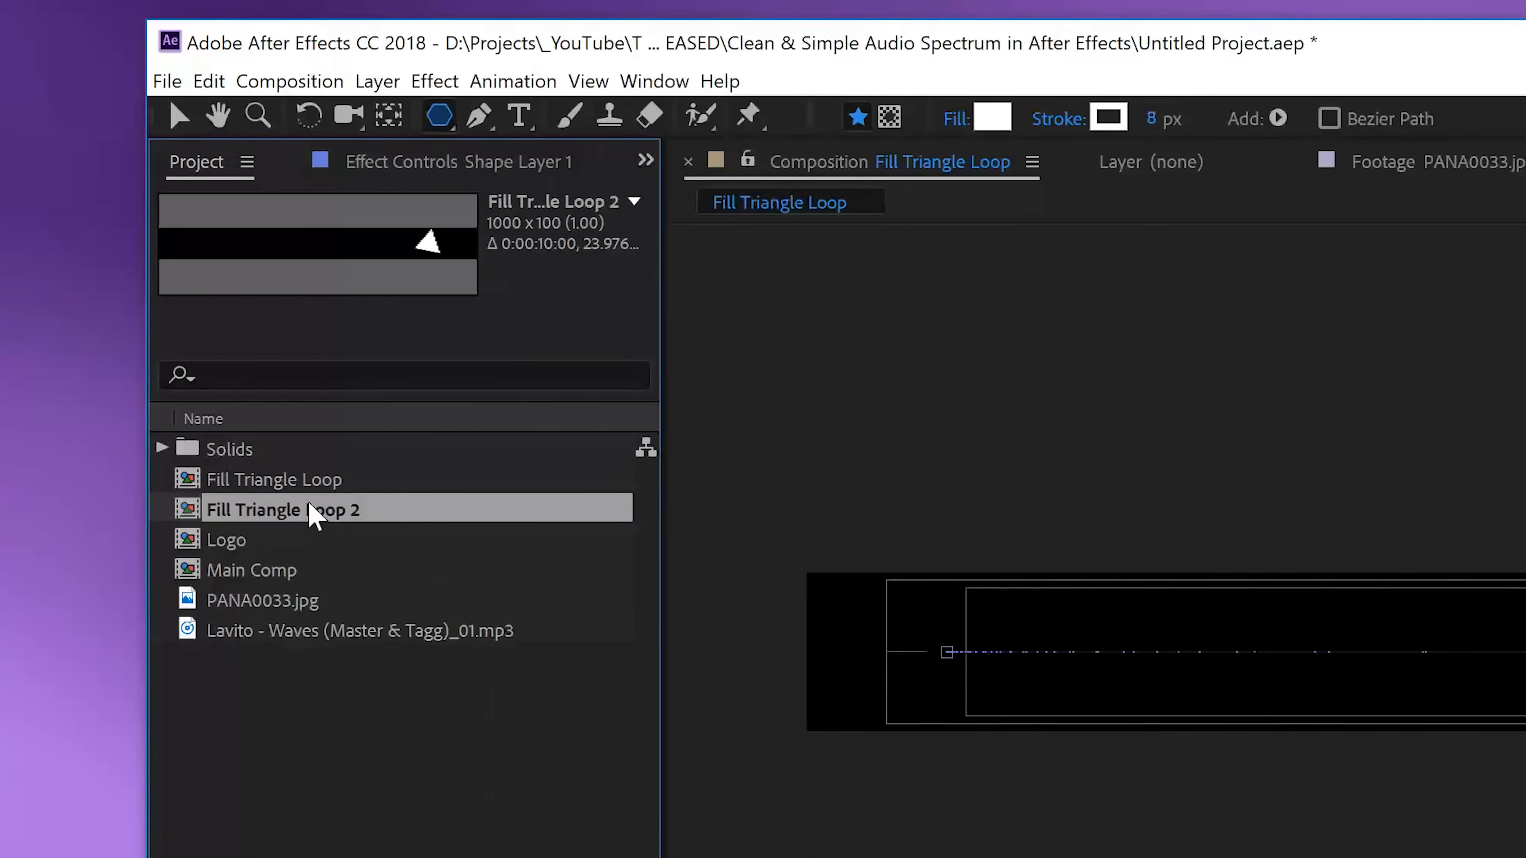
{"action": "key", "text": "Return"}
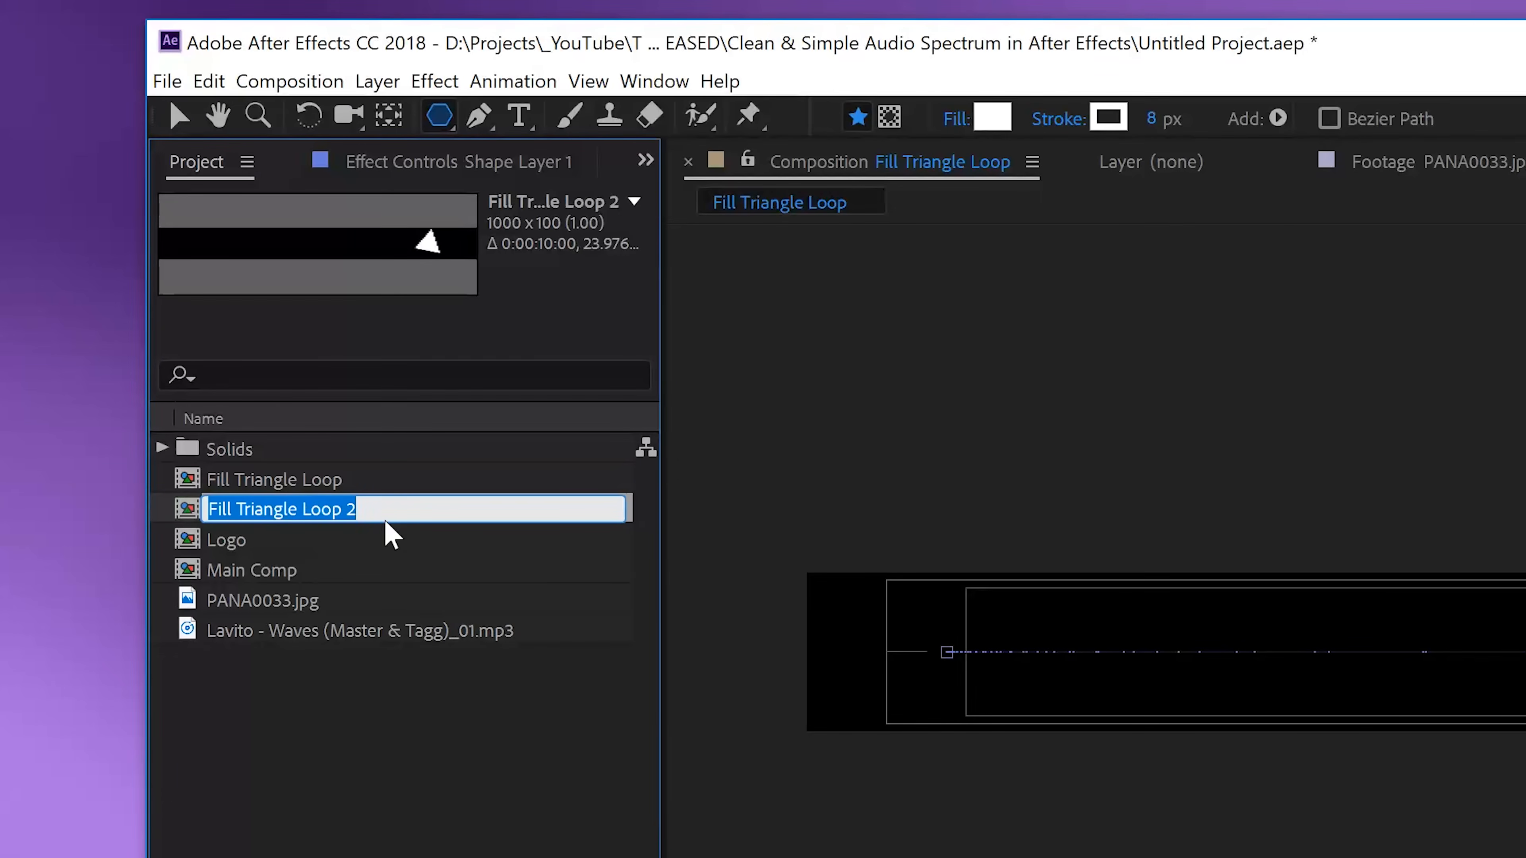
{"action": "left_click", "coordinate": [392, 502]}
{"action": "key", "text": "BackSpace"}
{"action": "left_click_drag", "start_coordinate": [236, 504], "coordinate": [27, 521]}
{"action": "type", "text": "Stroke"}
{"action": "key", "text": "Return"}
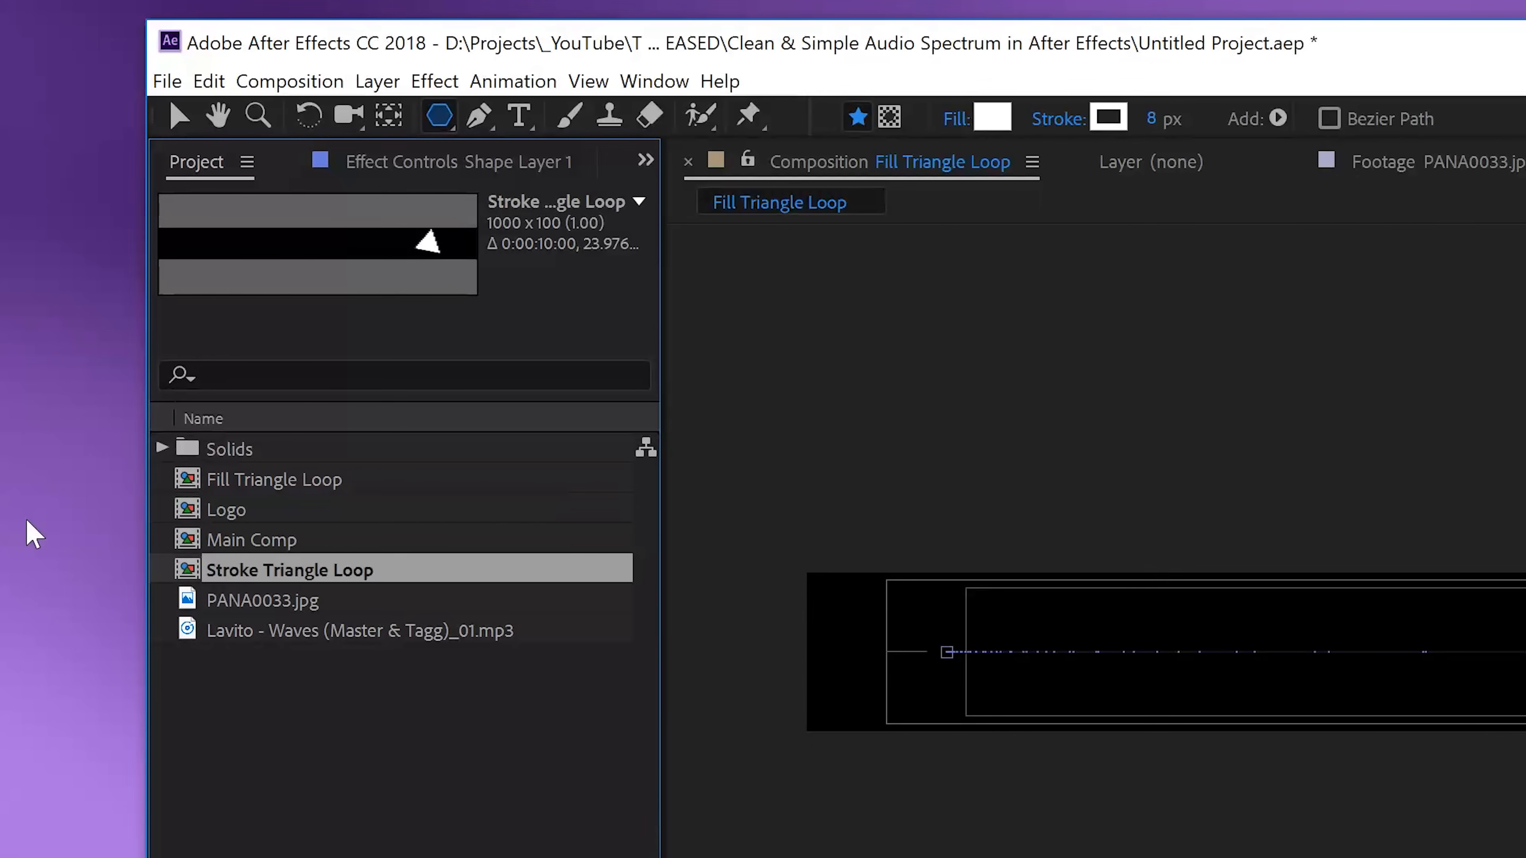
- Open Stroke Triangle Loop and set Shape Layer 1's fill to None, leaving only the white stroke
{"action": "double_click", "coordinate": [205, 575]}
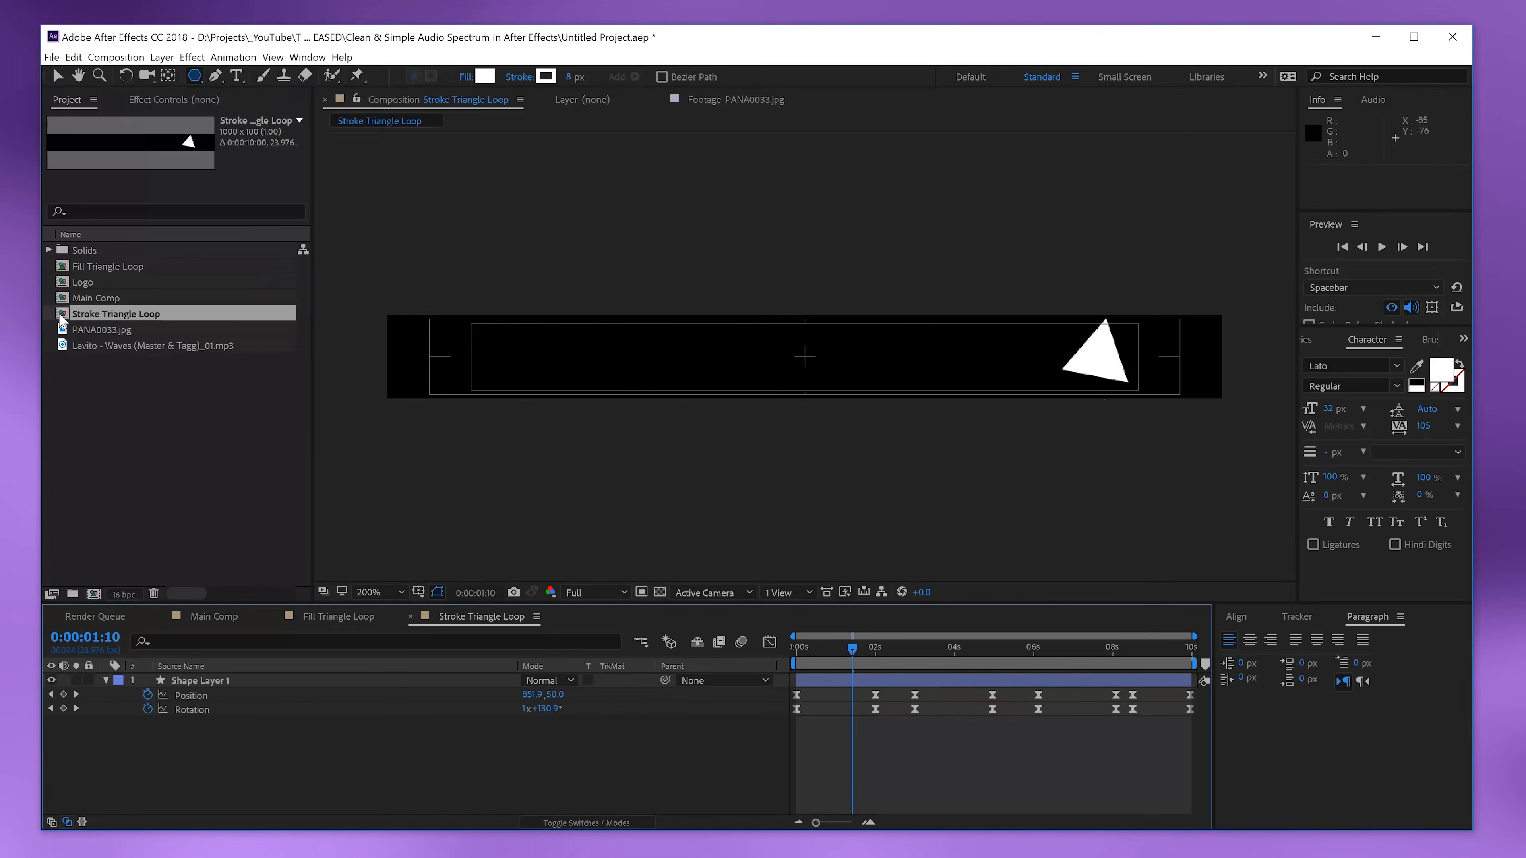
{"action": "left_click", "coordinate": [296, 684]}
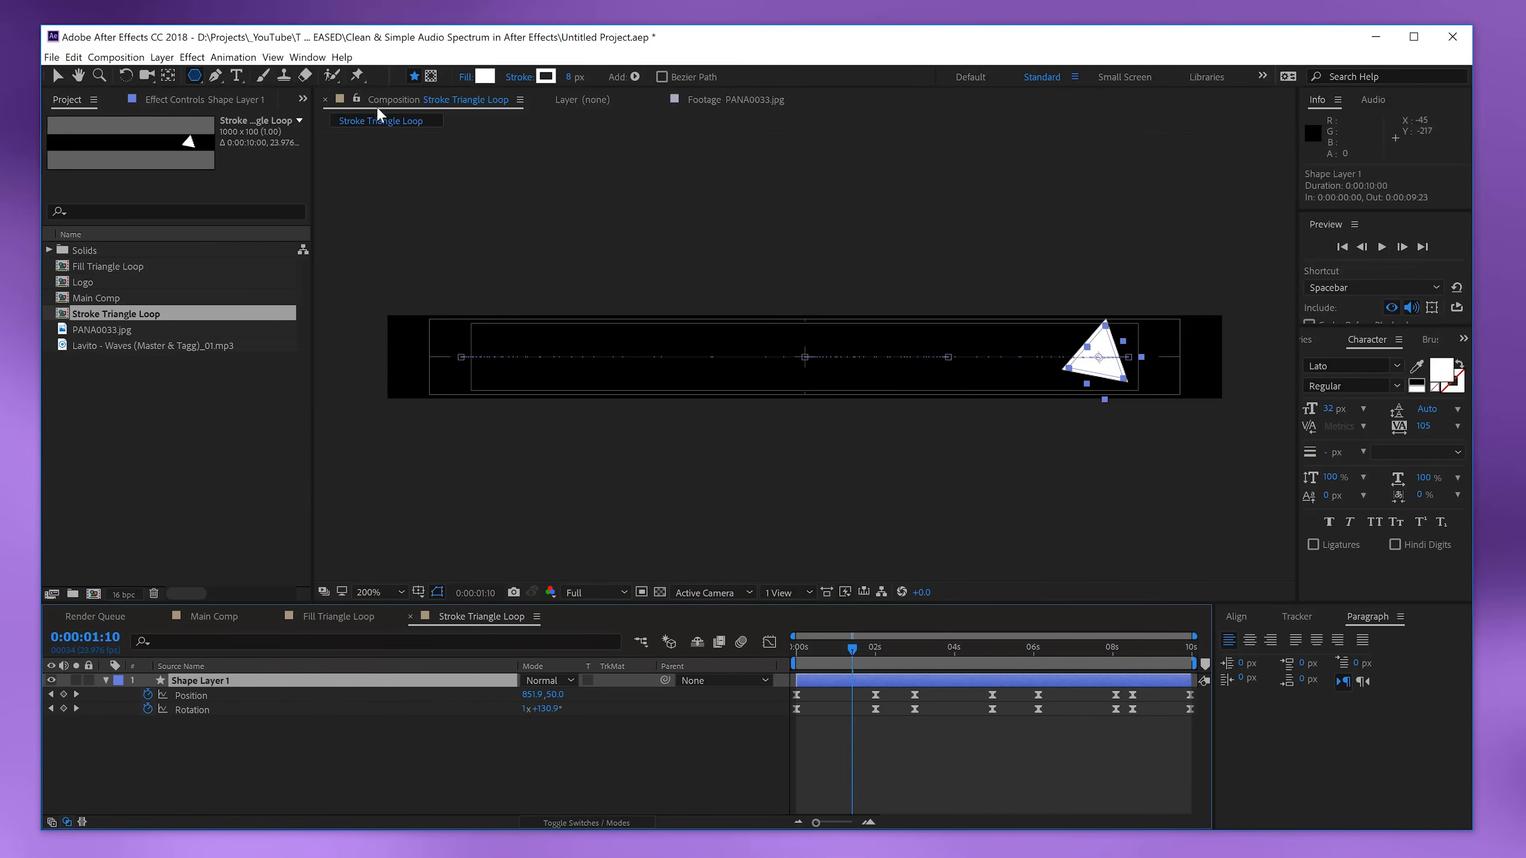
{"action": "left_click", "coordinate": [465, 77]}
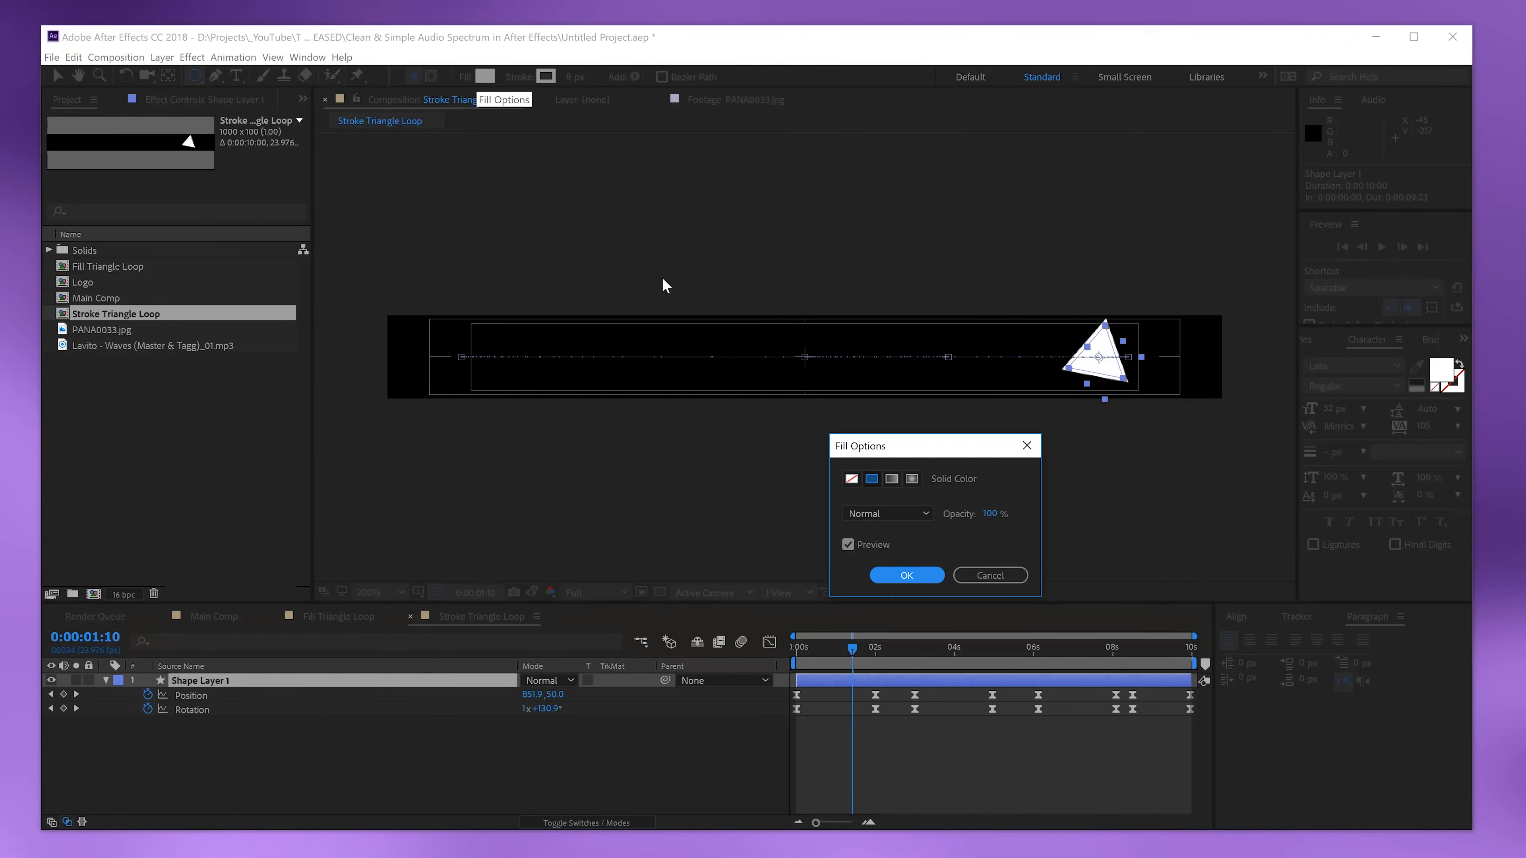
{"action": "left_click", "coordinate": [851, 479]}
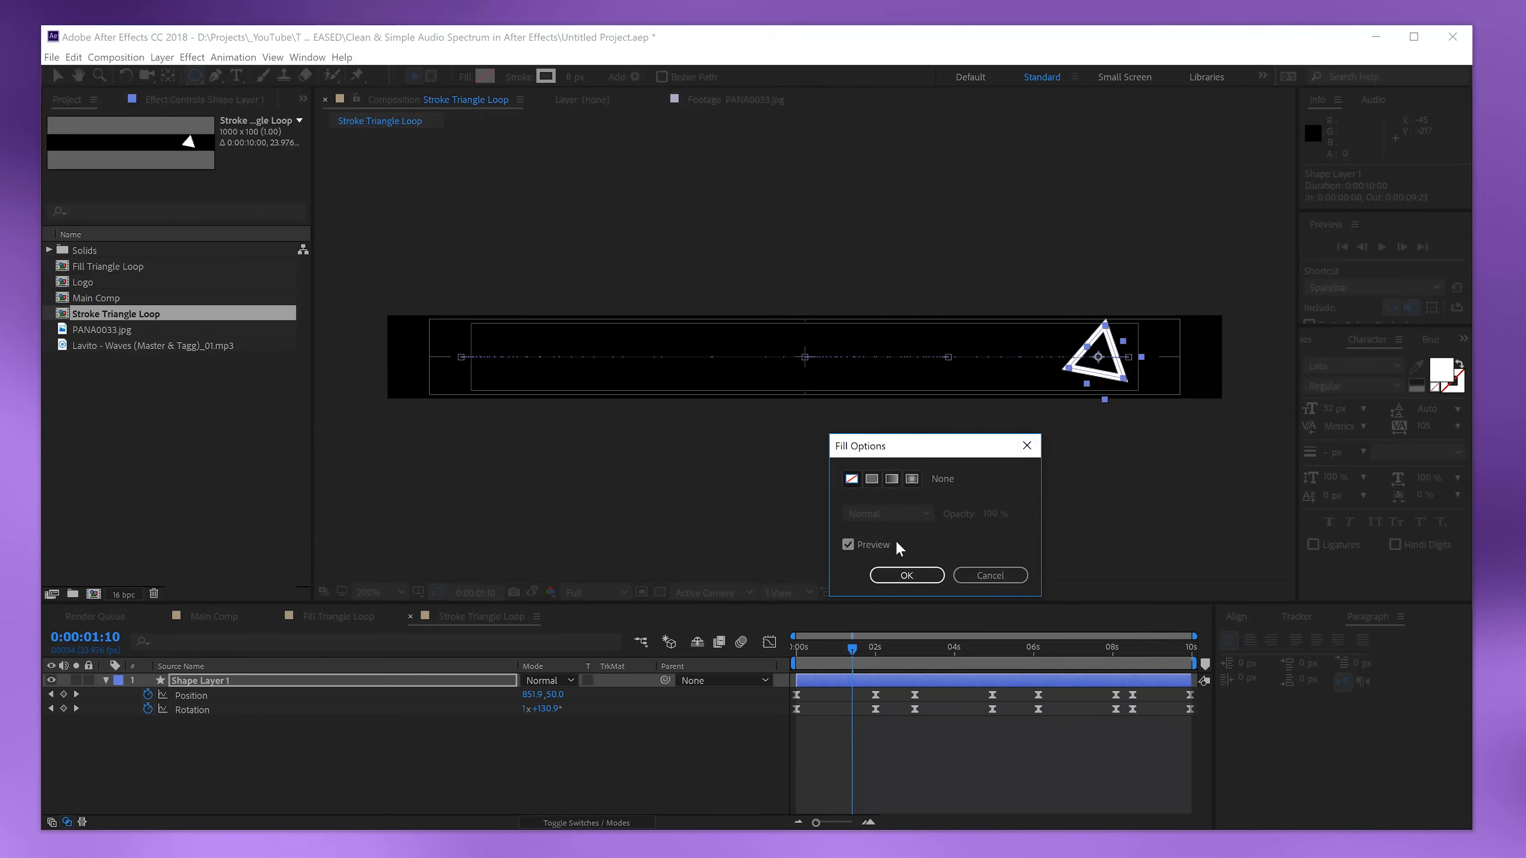
{"action": "left_click", "coordinate": [901, 575]}
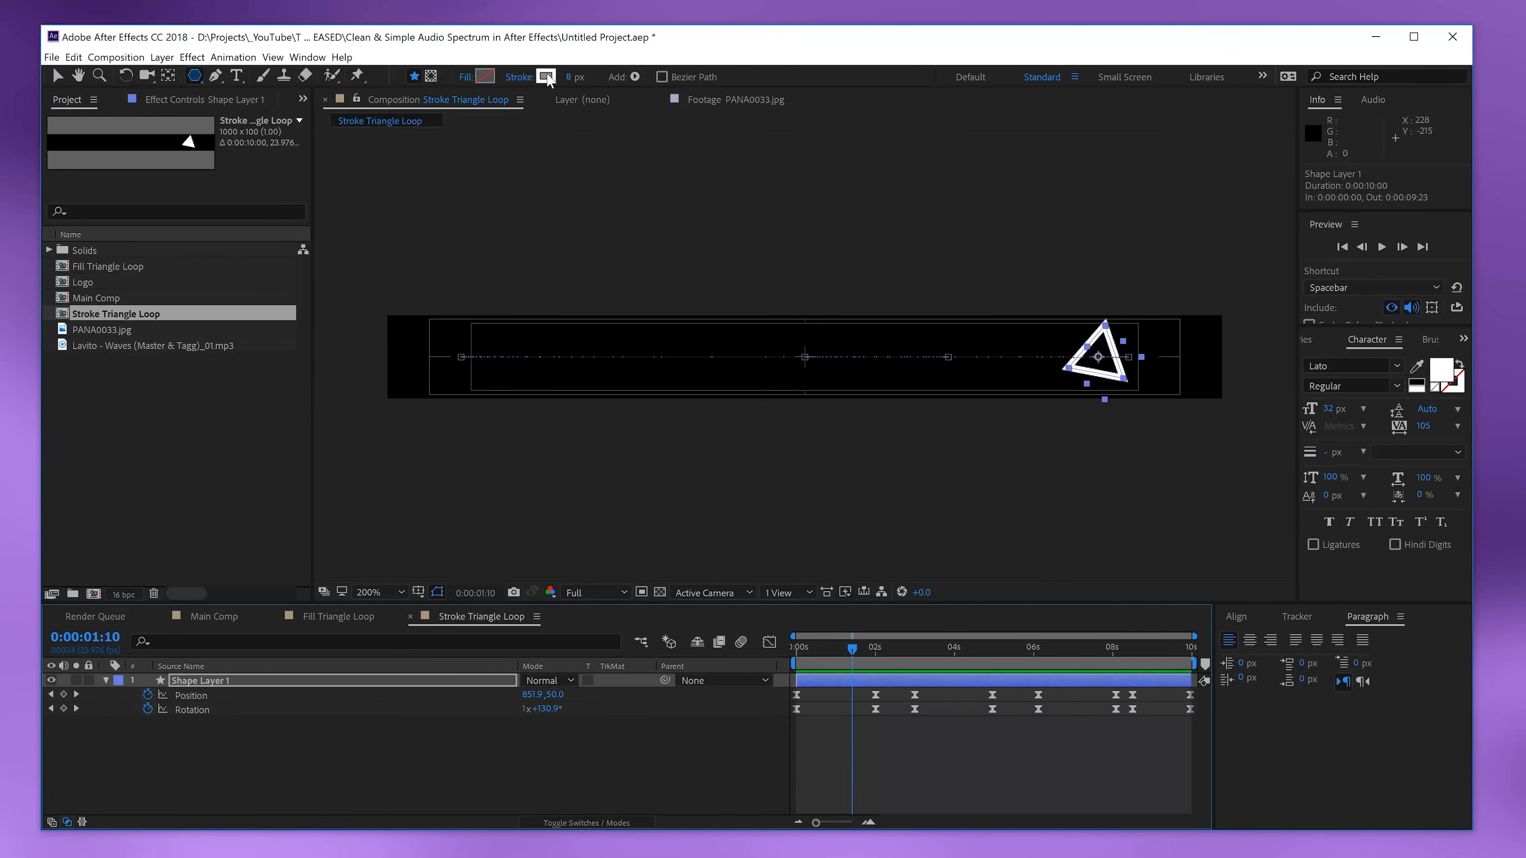
- Try a different stroke width on the triangle, undo the change, and deselect the layer
{"action": "left_click_drag", "start_coordinate": [570, 79], "coordinate": [575, 79]}
{"action": "key", "text": "ctrl+z"}
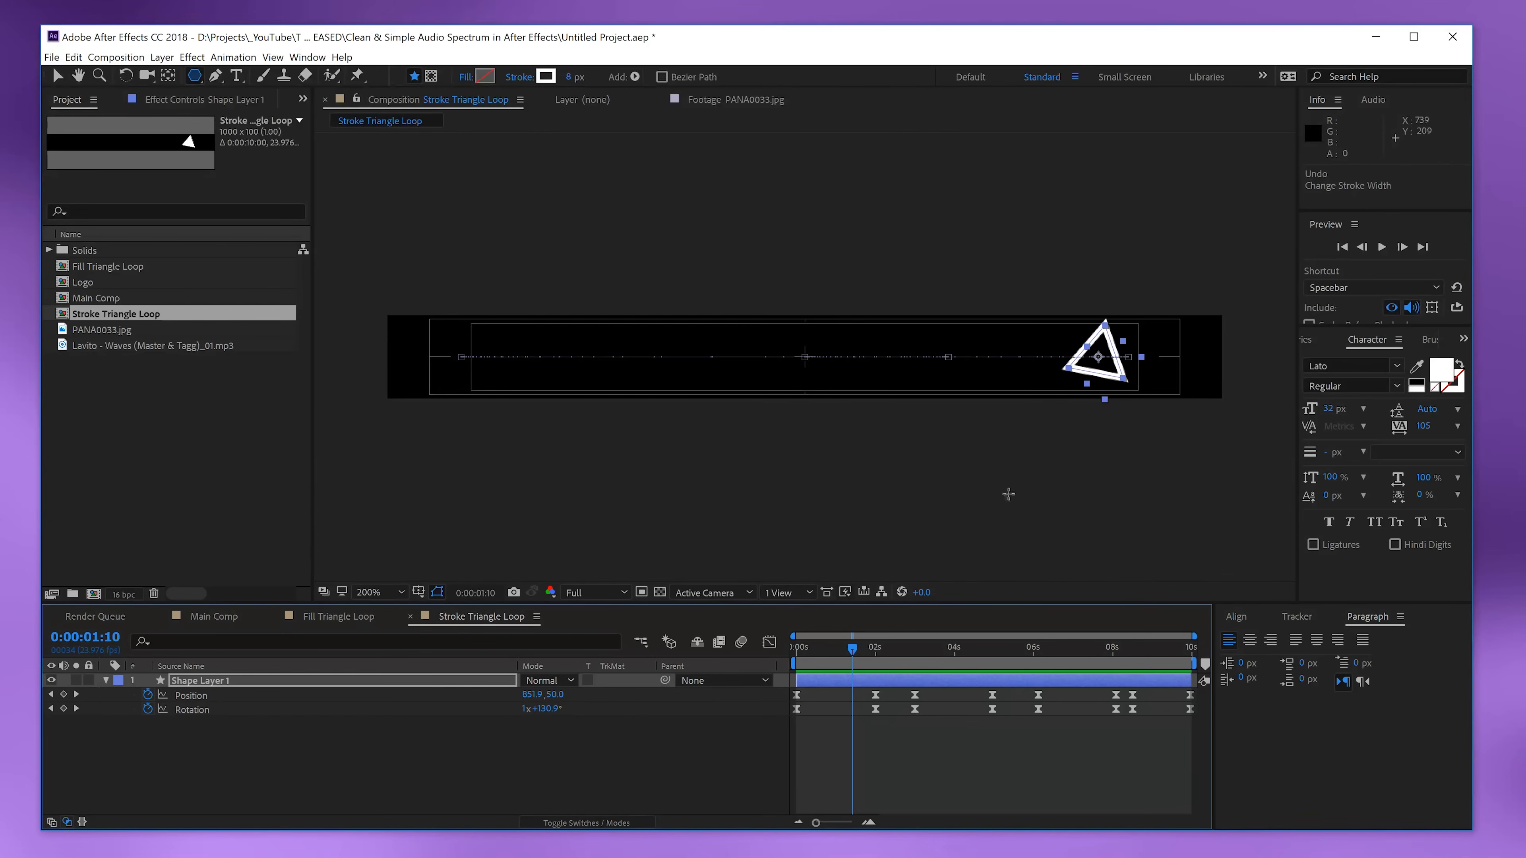
{"action": "left_click", "coordinate": [751, 731]}
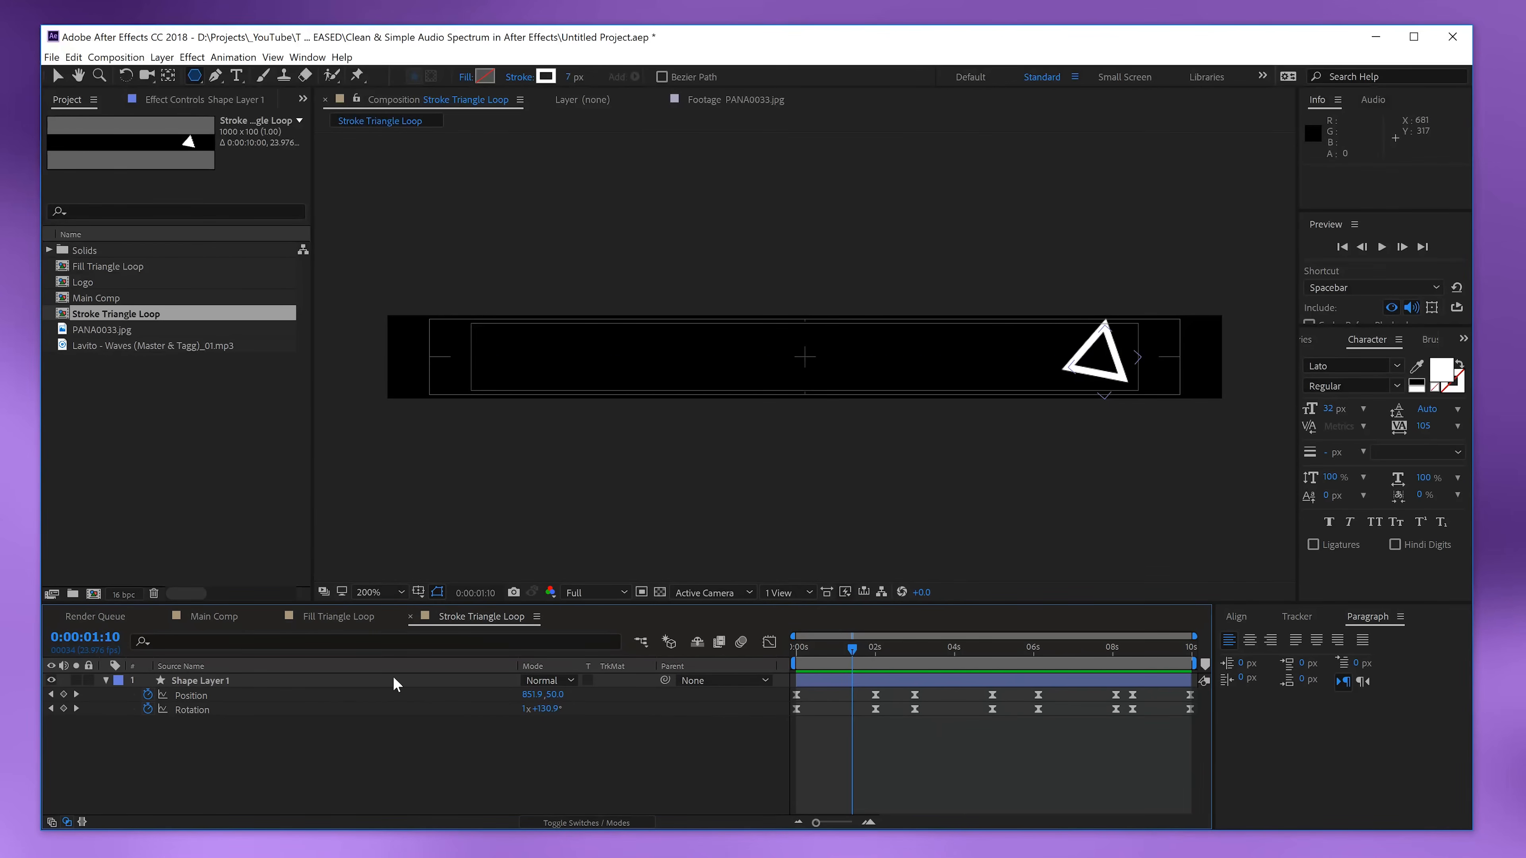
- Add the Fill Triangle Loop and Stroke Triangle Loop compositions as the topmost layers of Main Comp
{"action": "left_click", "coordinate": [206, 616]}
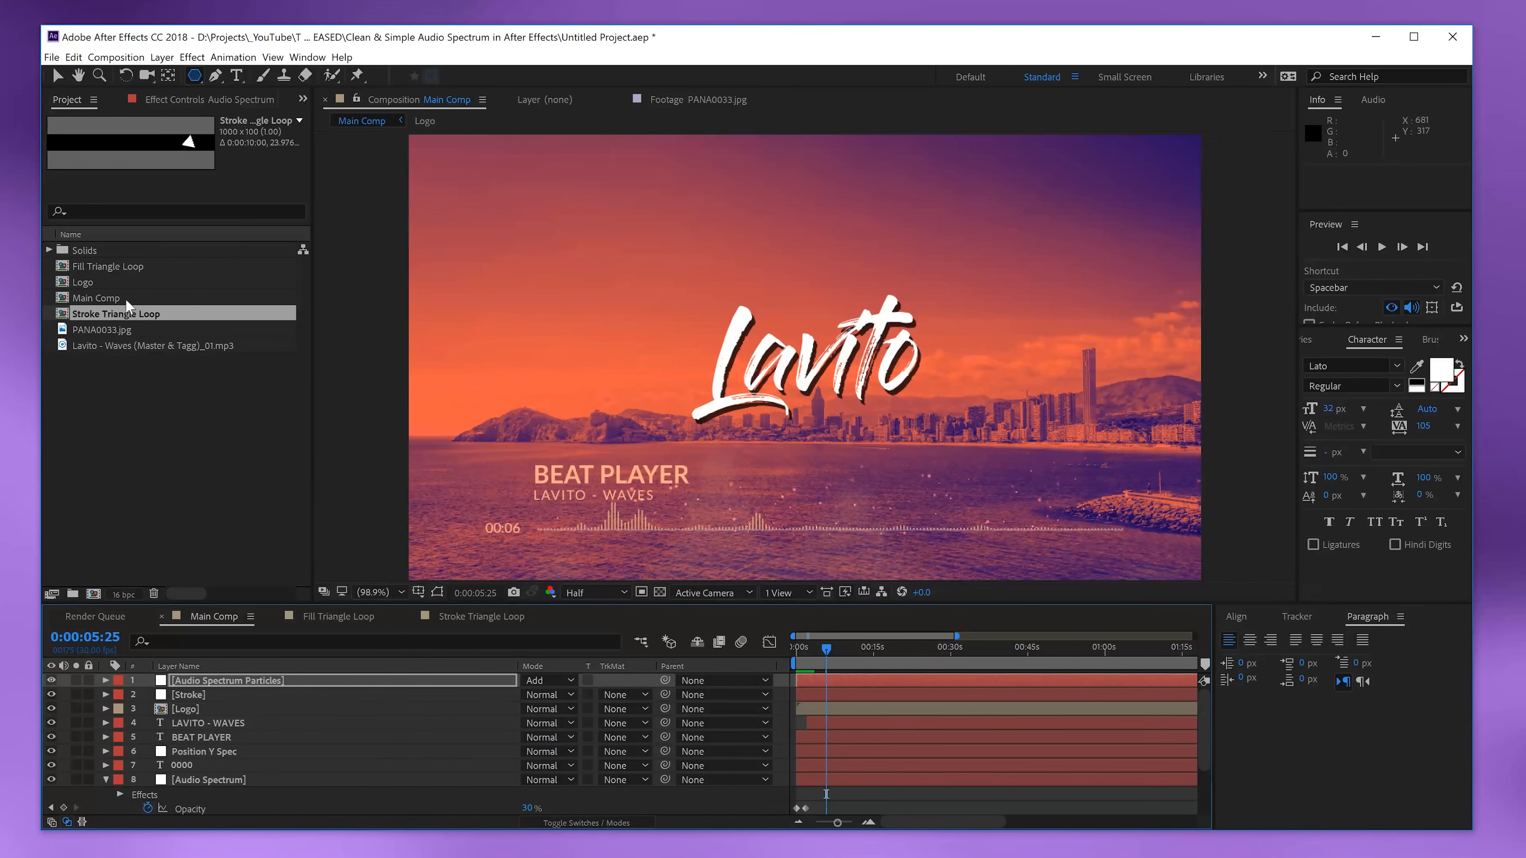
{"action": "left_click", "coordinate": [133, 266], "text": "ctrl"}
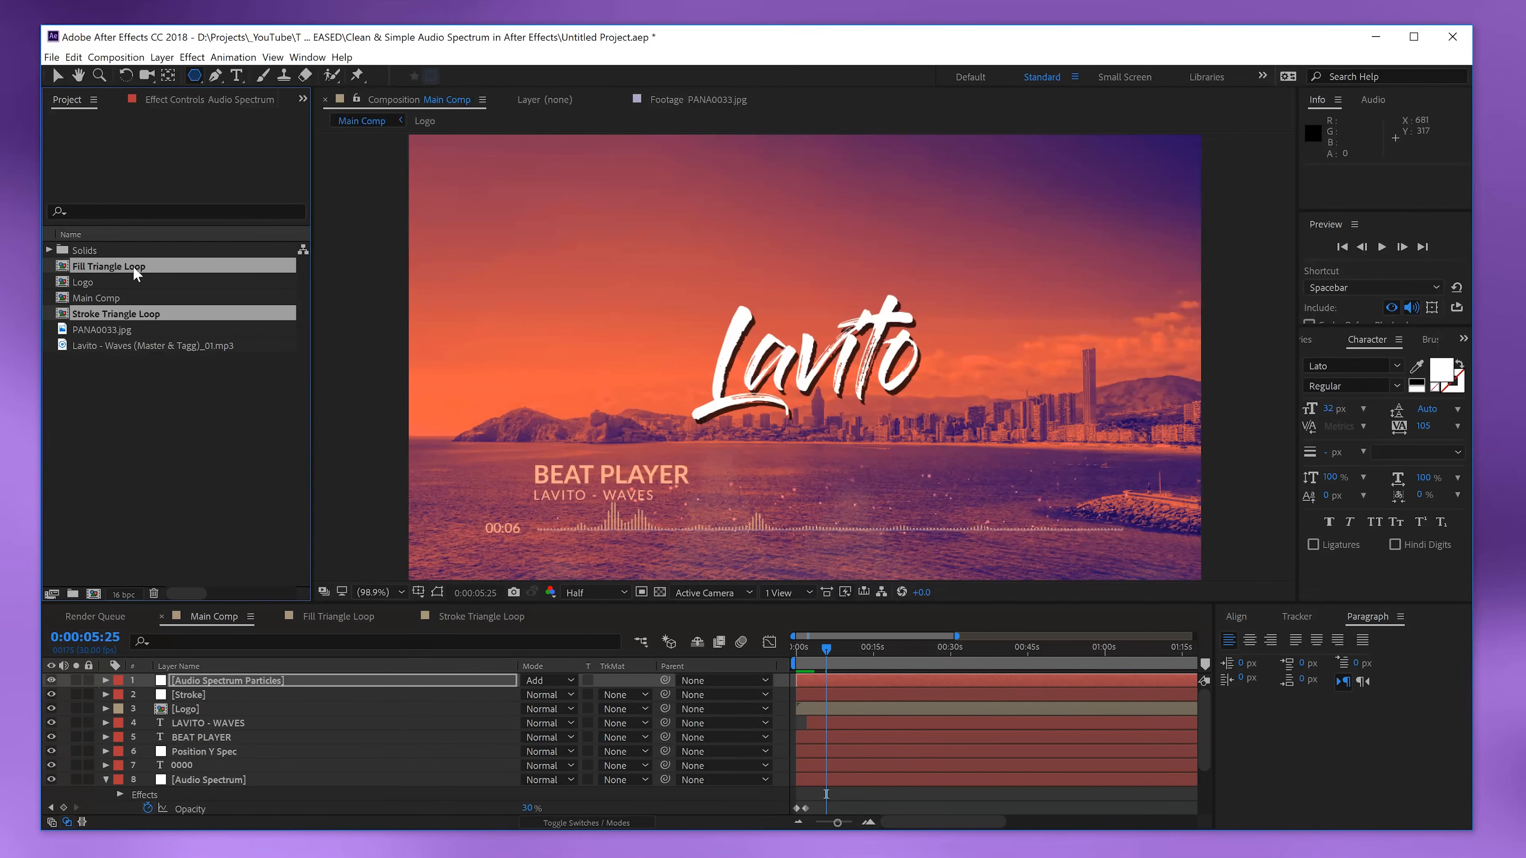
{"action": "mouse_move", "coordinate": [132, 267]}
{"action": "left_mouse_down"}
{"action": "mouse_move", "coordinate": [252, 322]}
{"action": "mouse_move", "coordinate": [838, 711]}
{"action": "left_mouse_up"}
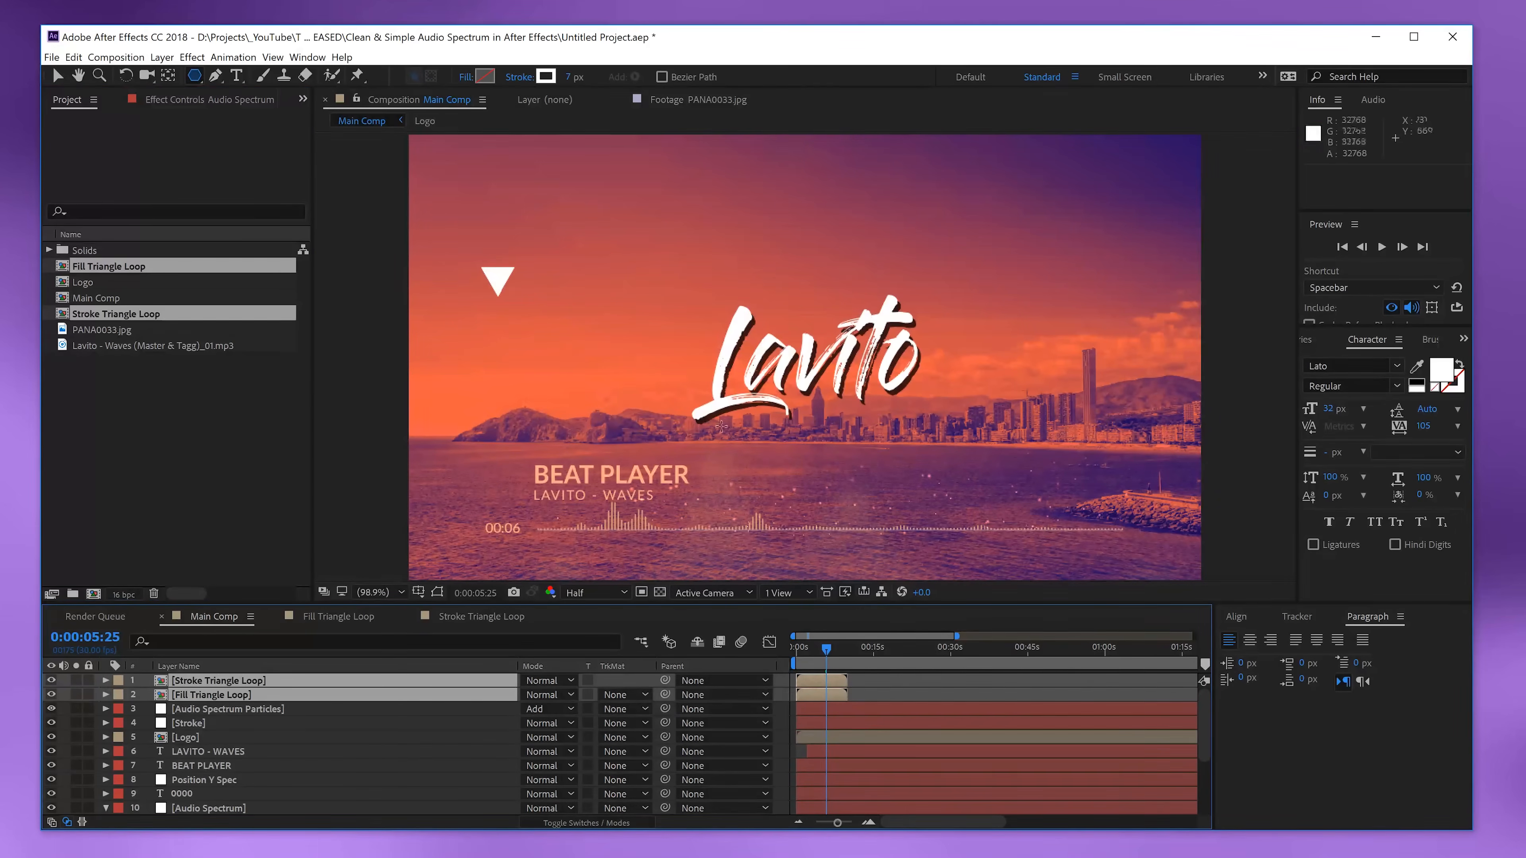
- Enable time remapping on both the Stroke Triangle Loop and Fill Triangle Loop layers
{"action": "left_click", "coordinate": [864, 683]}
{"action": "left_click_drag", "start_coordinate": [810, 655], "coordinate": [817, 654]}
{"action": "left_click", "coordinate": [811, 681]}
{"action": "left_click", "coordinate": [811, 694], "text": "shift"}
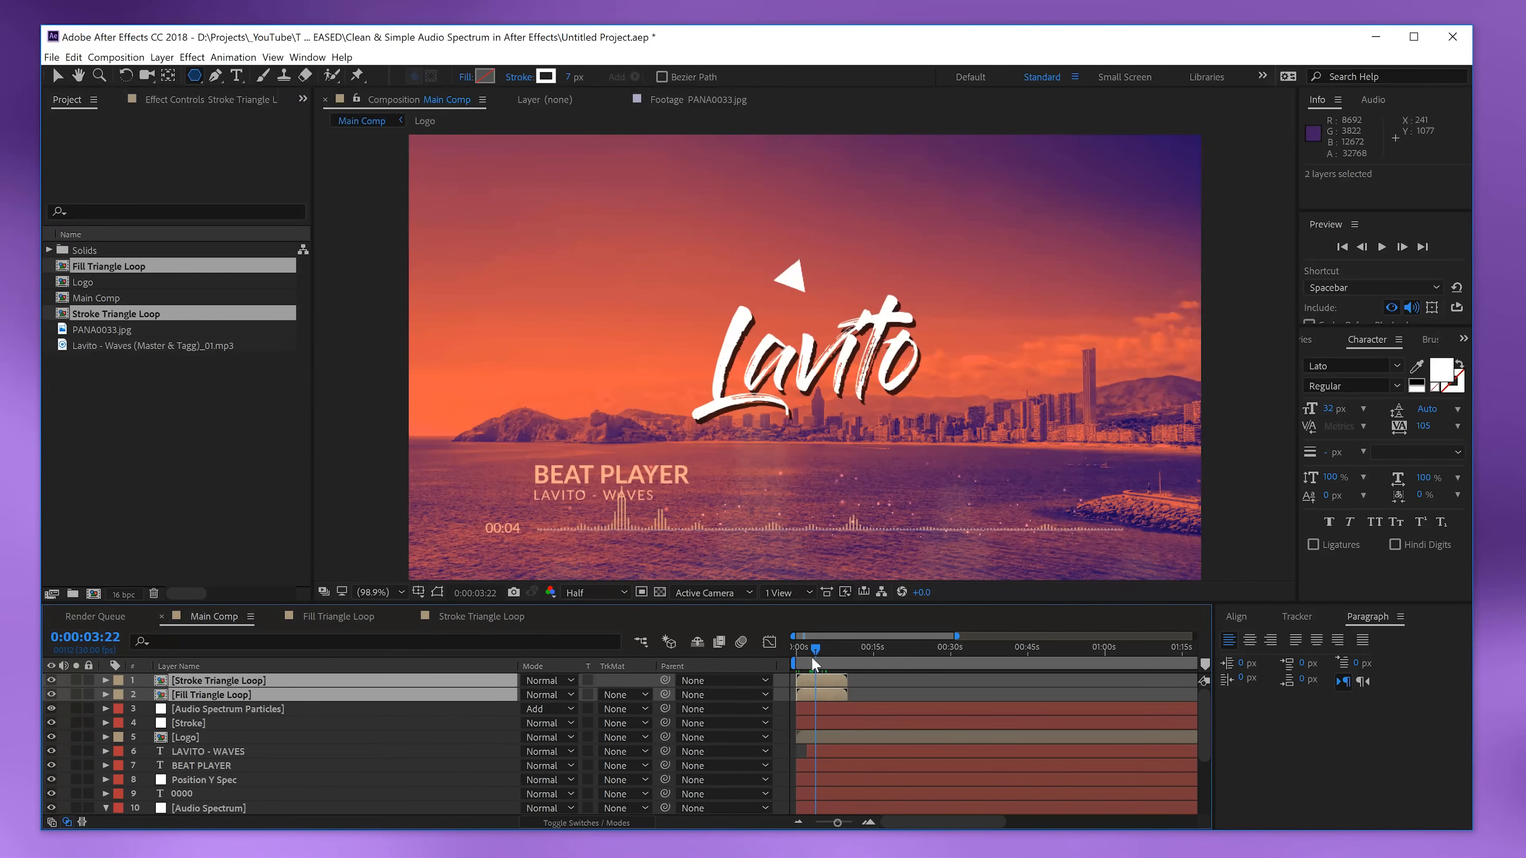
{"action": "right_click", "coordinate": [815, 686]}
{"action": "mouse_move", "coordinate": [842, 179]}
{"action": "left_click", "coordinate": [661, 176]}
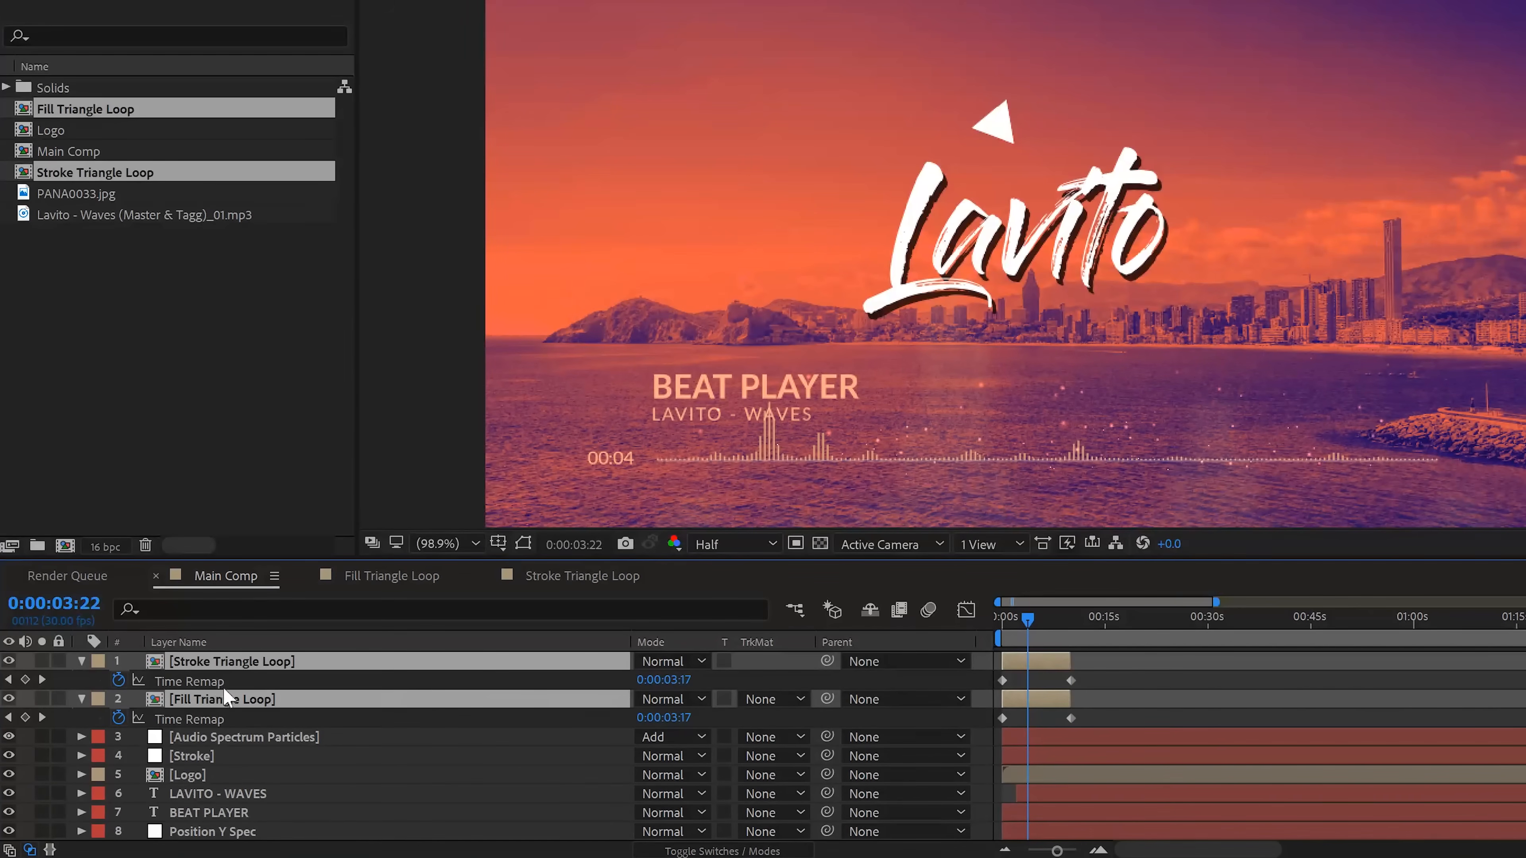
- Add the expression loopOut(type = "cycle", numKeyframes = 0) to the Stroke Triangle Loop layer's Time Remap property
{"action": "left_click", "coordinate": [119, 682], "text": "alt"}
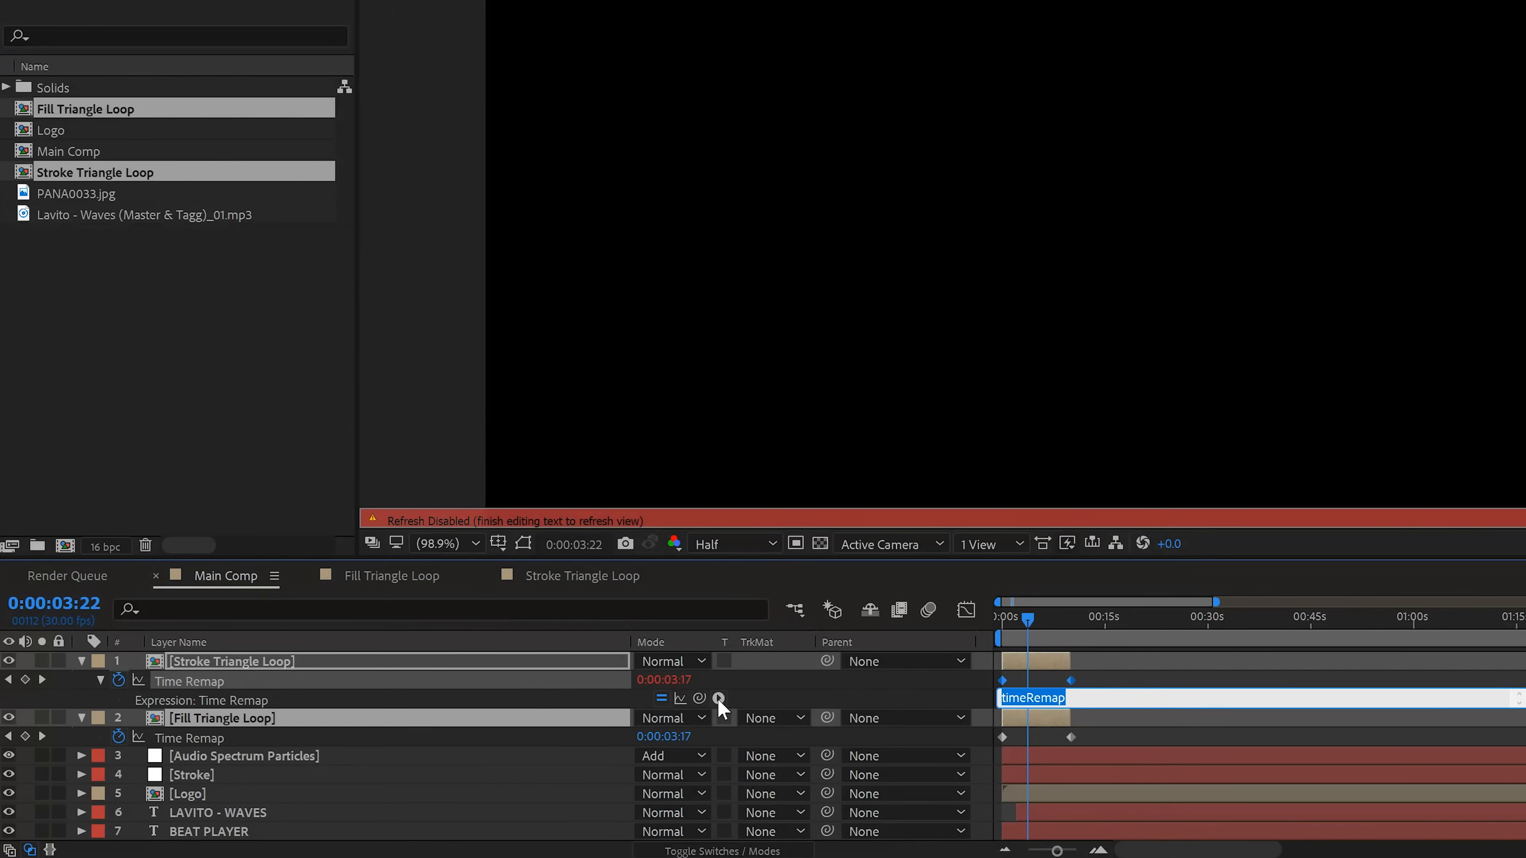
{"action": "left_click", "coordinate": [718, 698]}
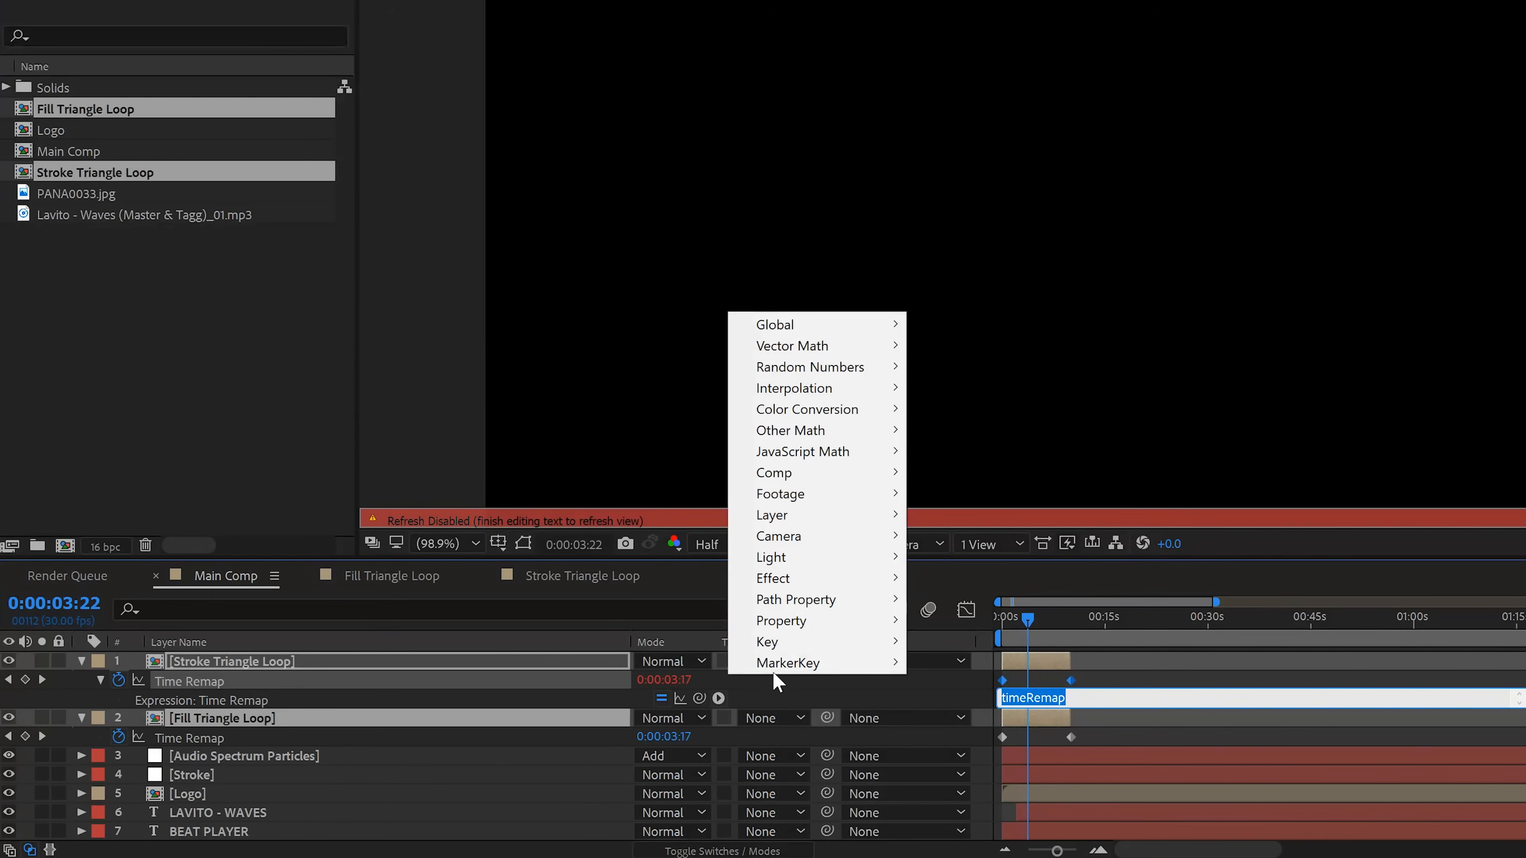
{"action": "mouse_move", "coordinate": [802, 628]}
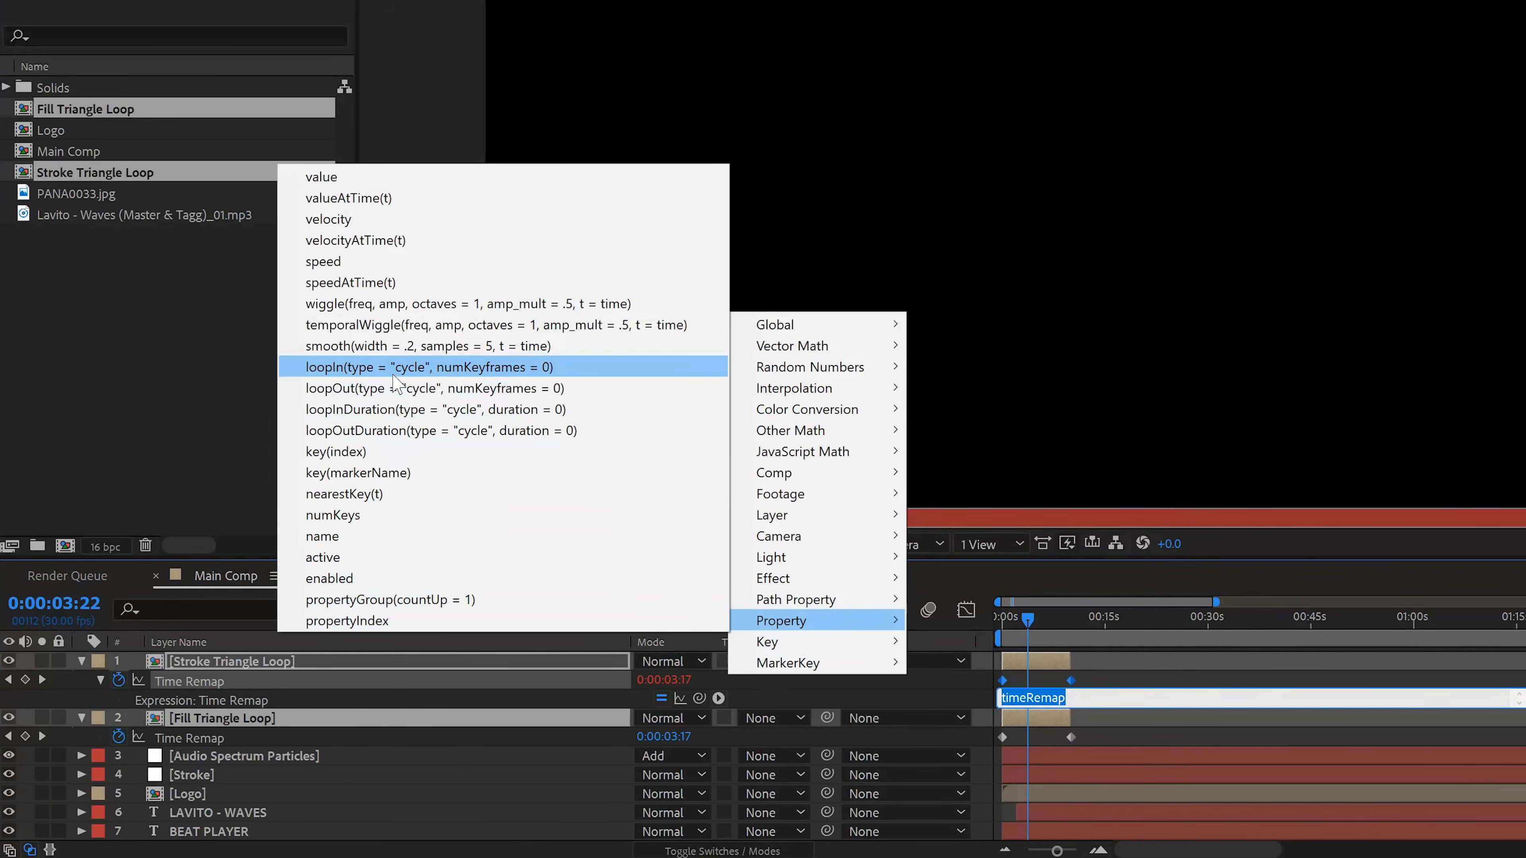
{"action": "left_click", "coordinate": [385, 388]}
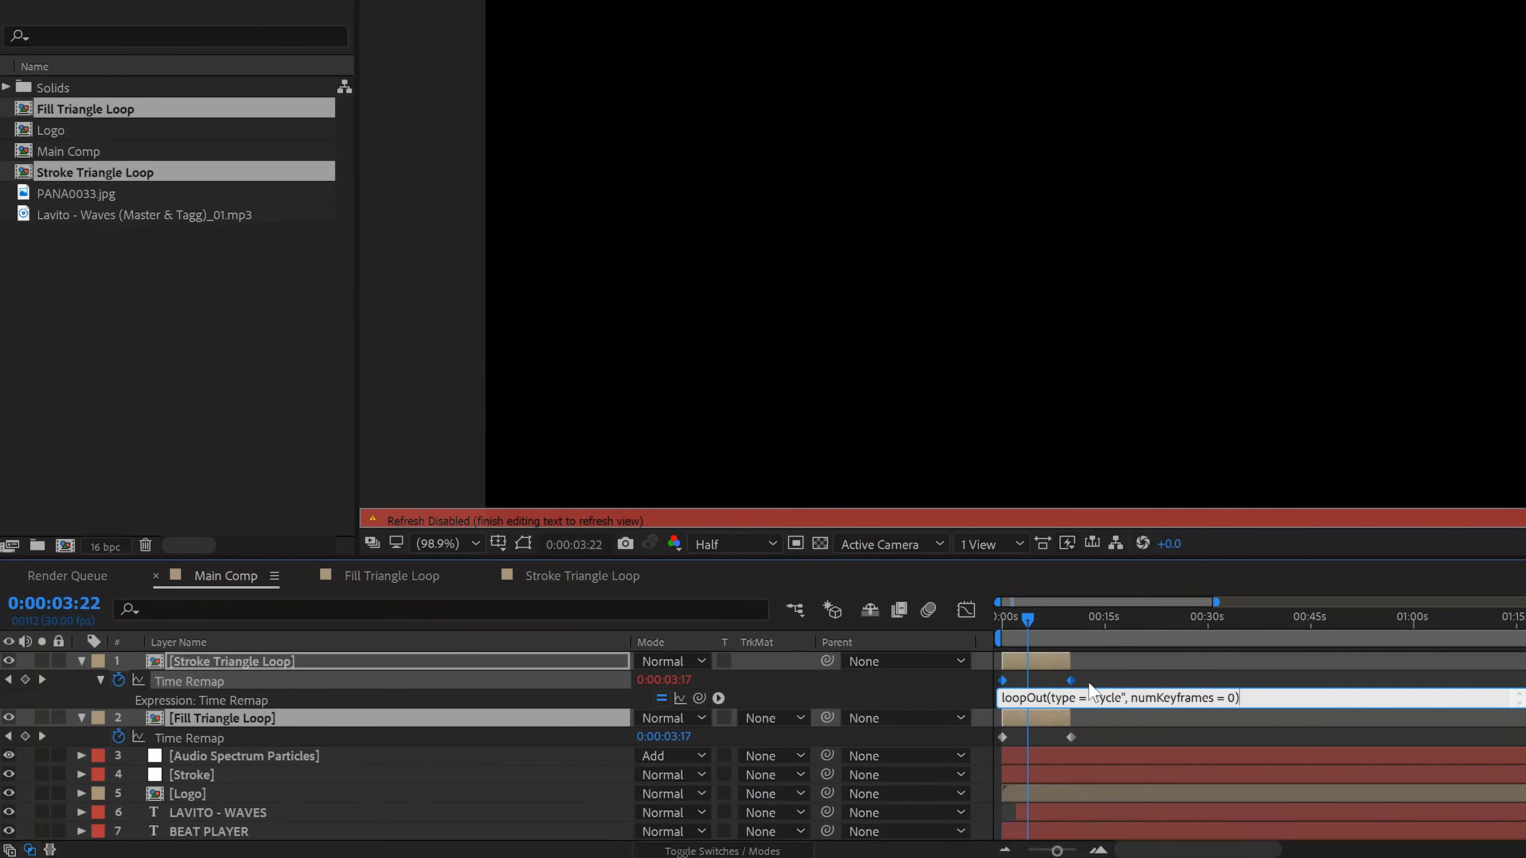
{"action": "left_click", "coordinate": [1130, 663]}
- Extend the Stroke Triangle Loop layer to the end of Main Comp and scrub past its last keyframe to check the loop
{"action": "left_click_drag", "start_coordinate": [1072, 662], "coordinate": [1524, 661]}
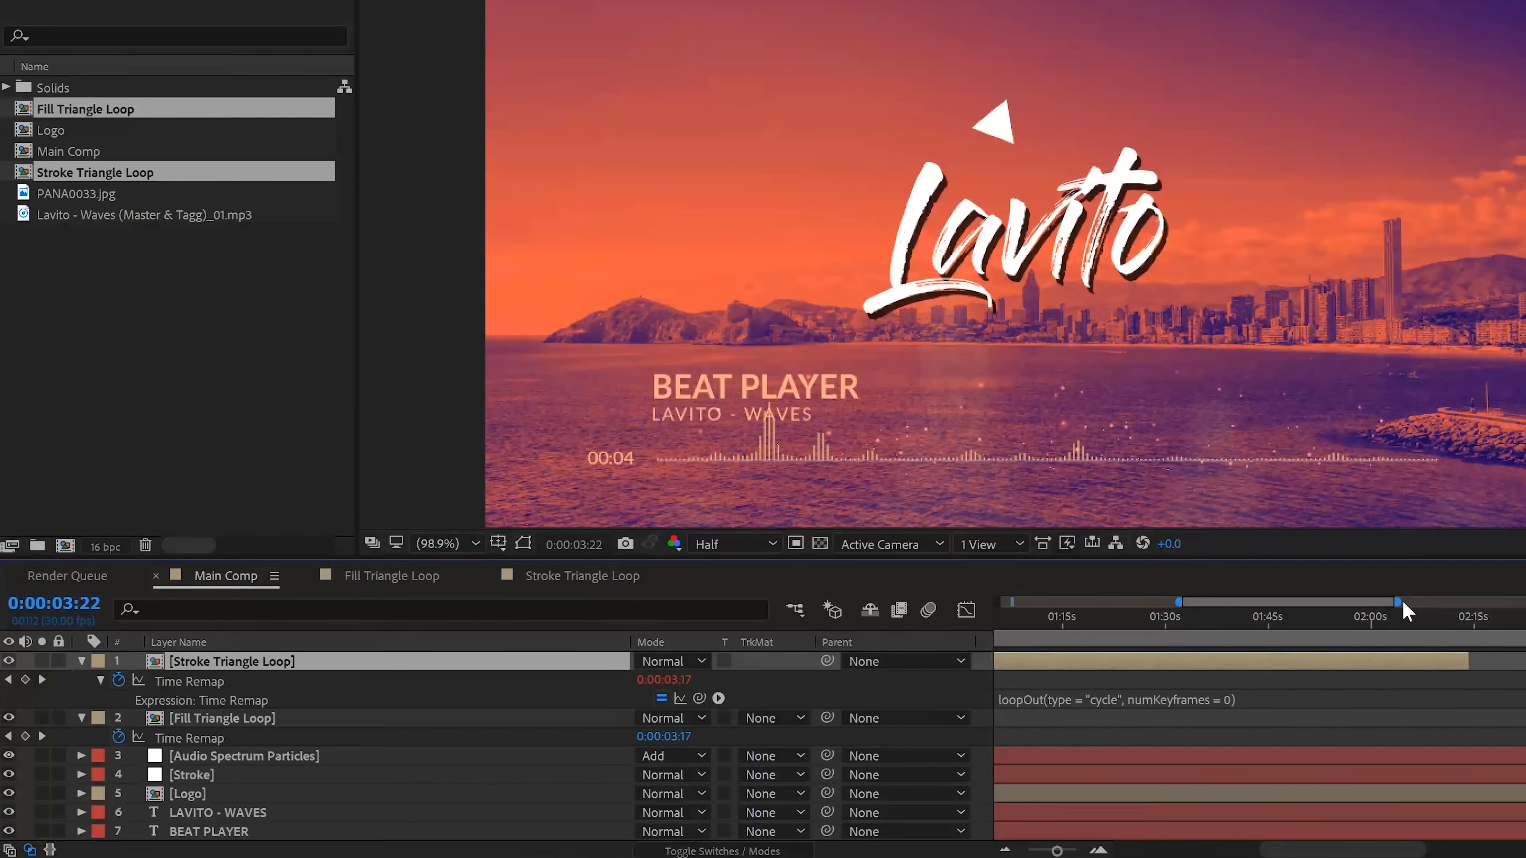
{"action": "left_click_drag", "start_coordinate": [1399, 602], "coordinate": [1523, 602]}
{"action": "left_click_drag", "start_coordinate": [1280, 661], "coordinate": [1523, 661]}
{"action": "left_click_drag", "start_coordinate": [1178, 602], "coordinate": [823, 620]}
{"action": "left_click_drag", "start_coordinate": [1028, 629], "coordinate": [974, 655]}
{"action": "left_click_drag", "start_coordinate": [902, 661], "coordinate": [988, 668]}
- Add loopOut(type = "cycle", numKeyframes = 0) to the Fill Triangle Loop's Time Remap and extend that layer to the composition's end
{"action": "left_click", "coordinate": [897, 716]}
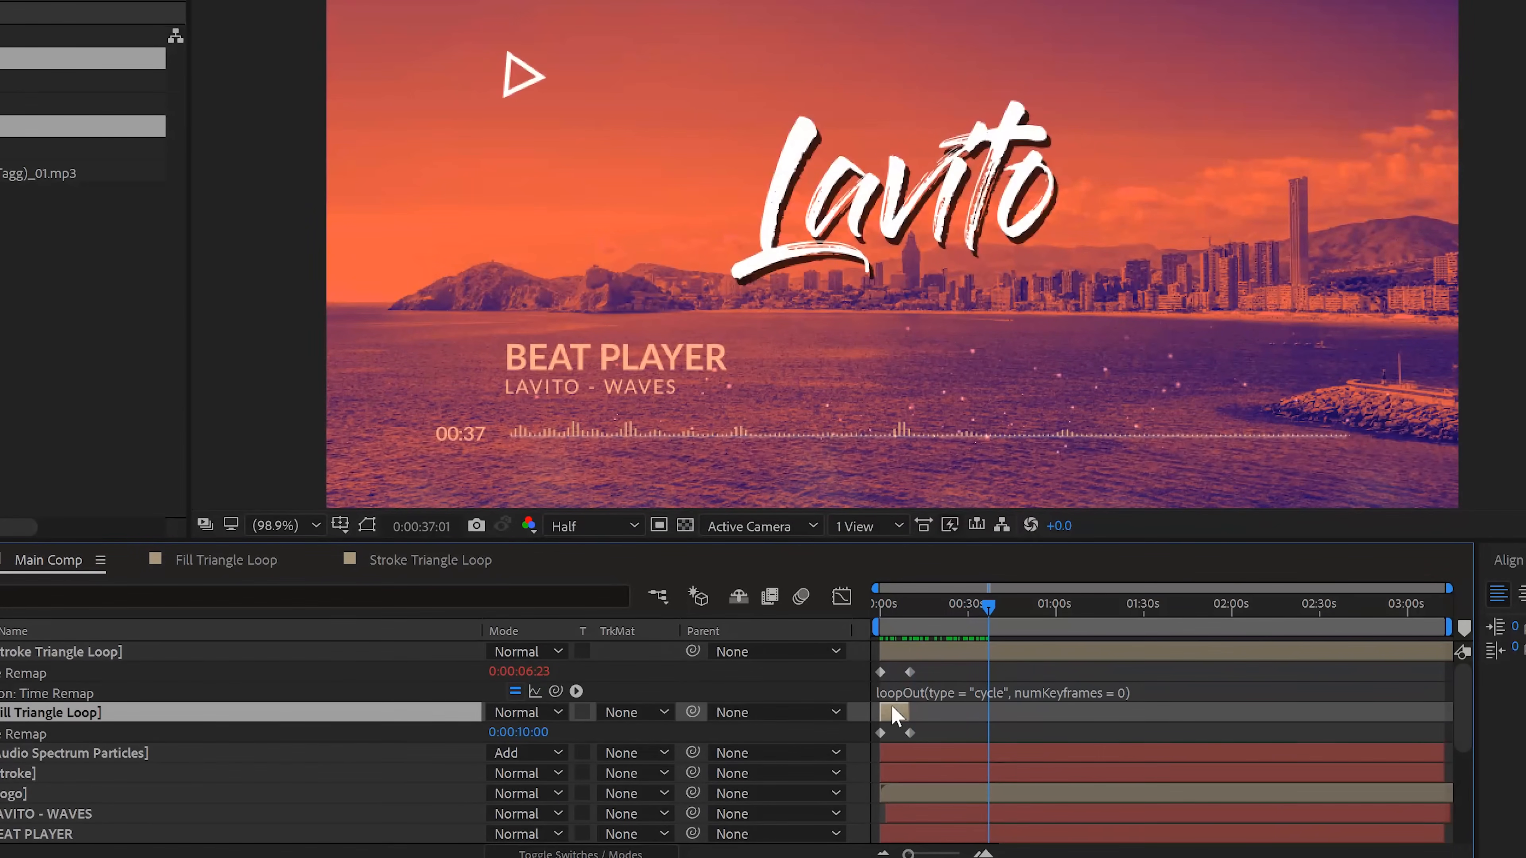
{"action": "left_click", "coordinate": [1, 733], "text": "alt"}
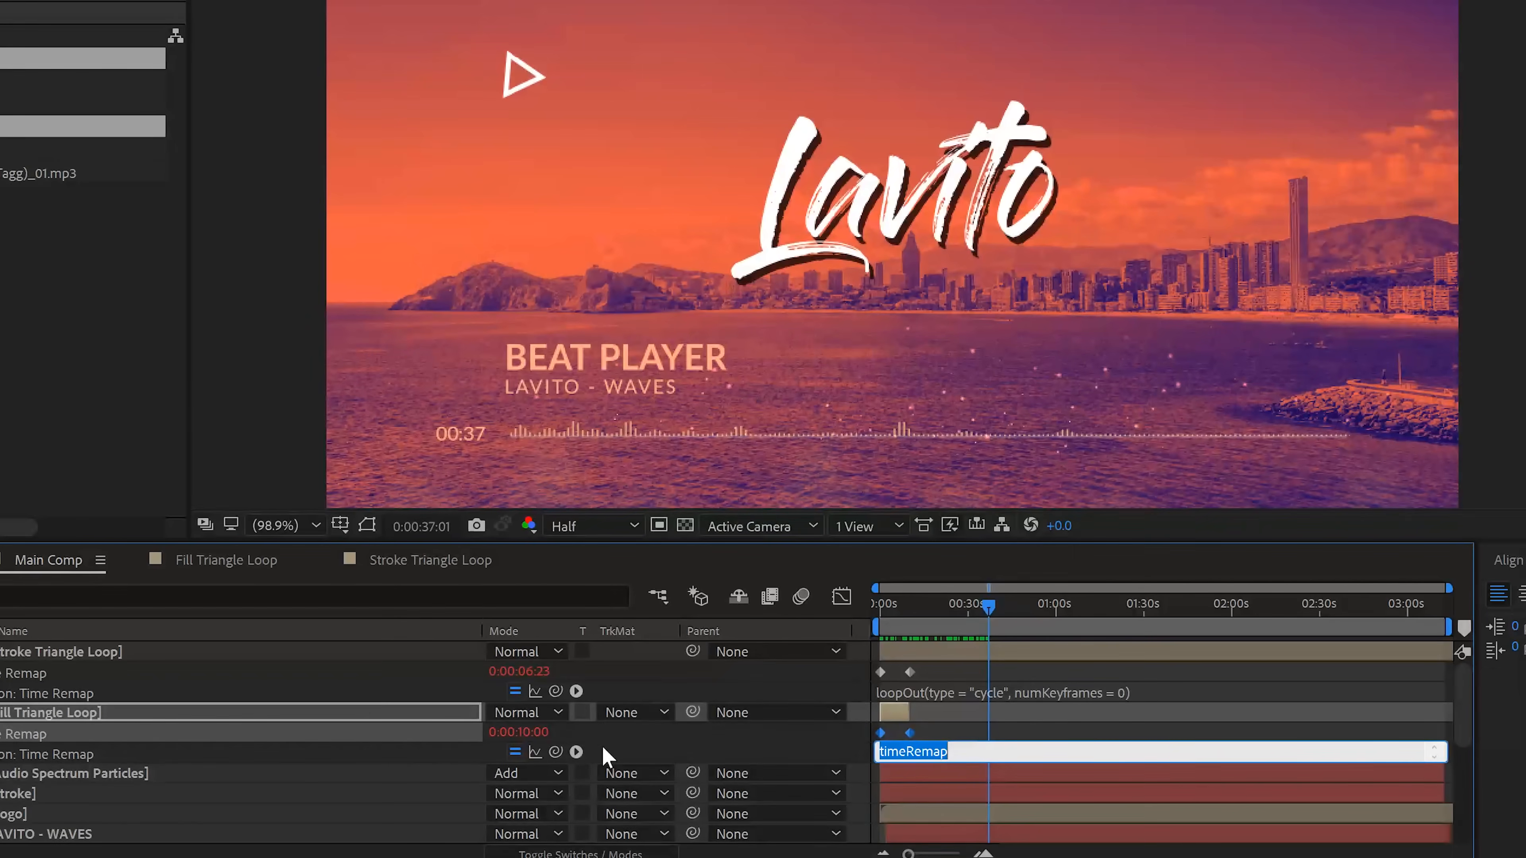
{"action": "left_click", "coordinate": [576, 752]}
{"action": "mouse_move", "coordinate": [661, 669]}
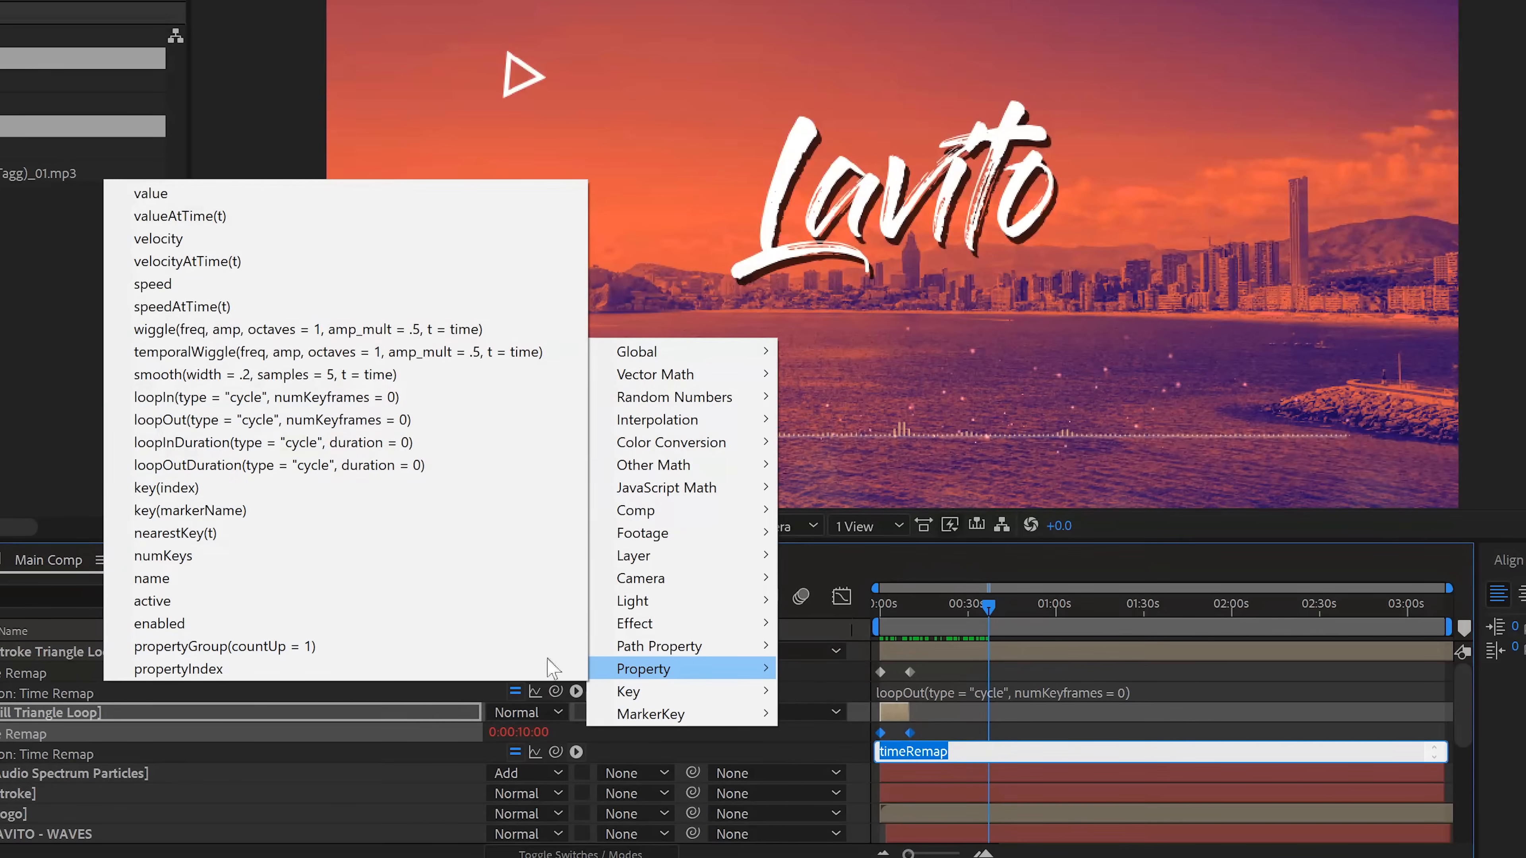
{"action": "left_click", "coordinate": [307, 420]}
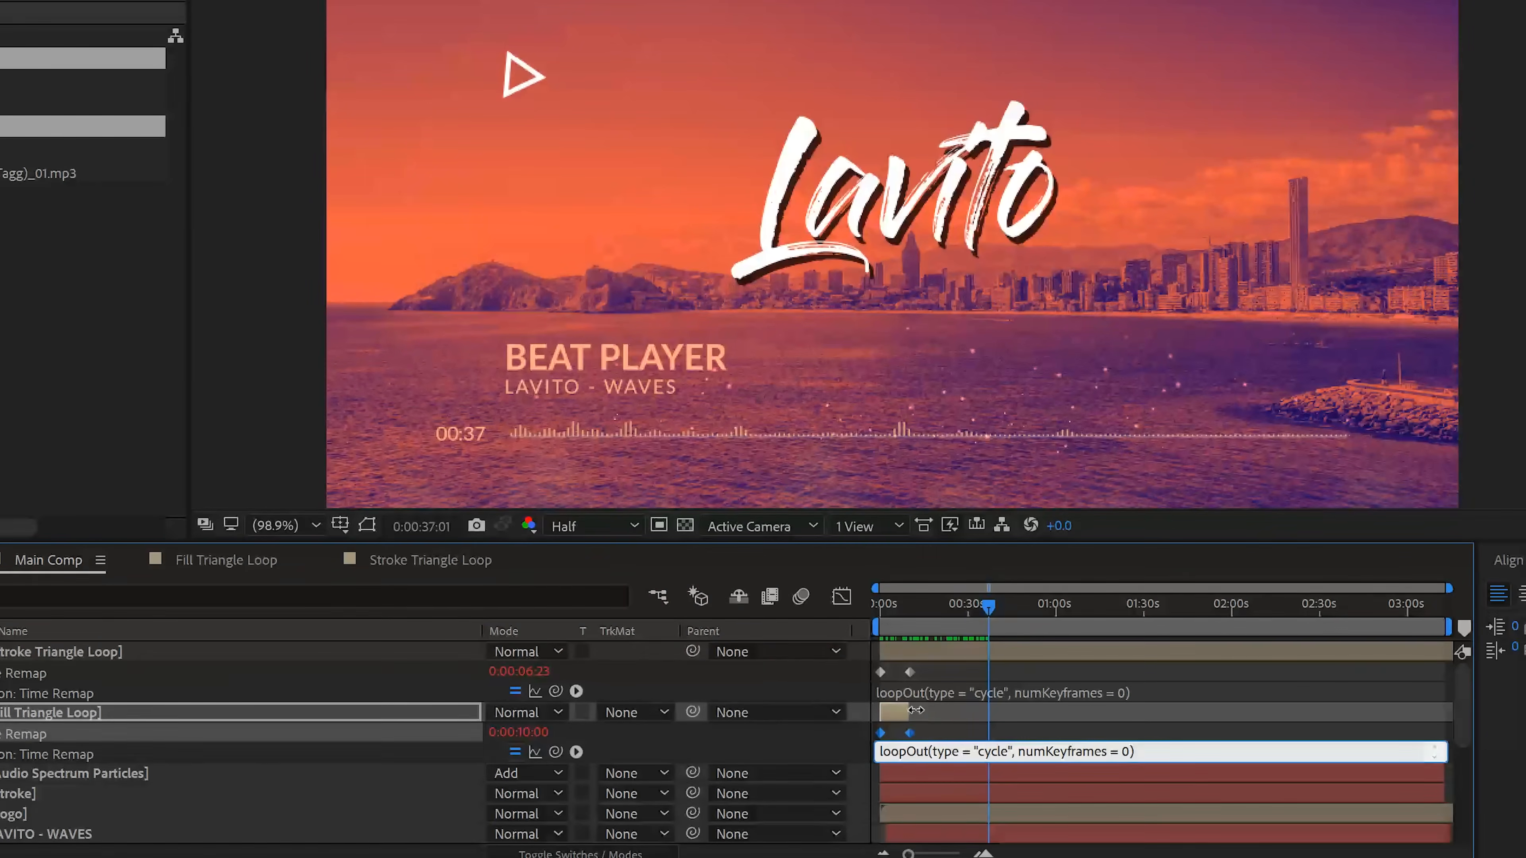
{"action": "left_click", "coordinate": [818, 726]}
{"action": "mouse_move", "coordinate": [963, 609]}
{"action": "left_mouse_down"}
{"action": "mouse_move", "coordinate": [828, 612]}
{"action": "mouse_move", "coordinate": [901, 640]}
{"action": "left_mouse_up"}
{"action": "left_click", "coordinate": [906, 648]}
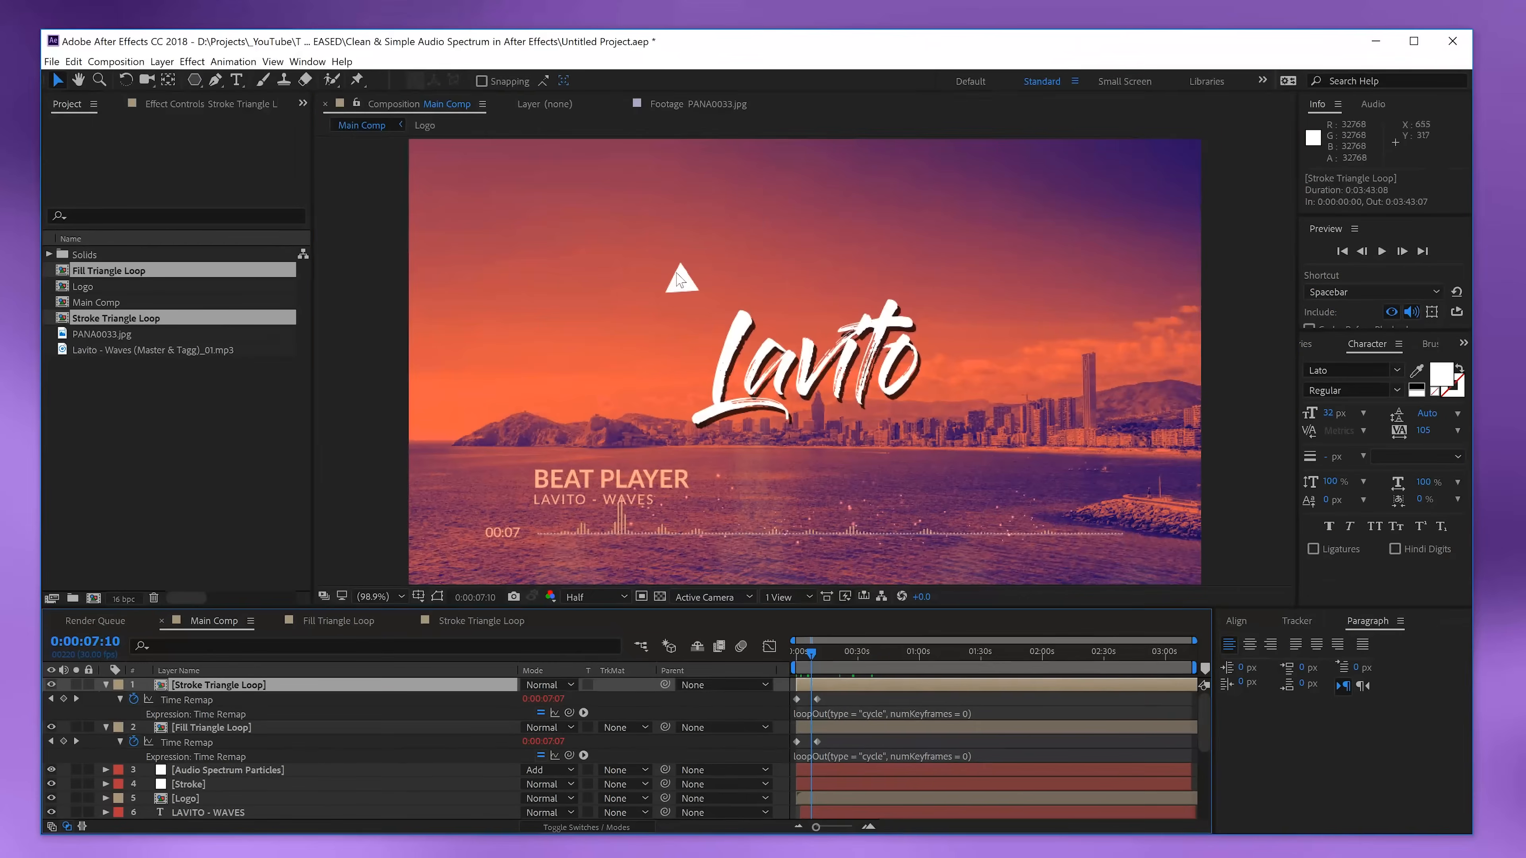
- Move the stroke triangle away from the filled one to the right of the logo, then duplicate it and place the copy above it
{"action": "left_click_drag", "start_coordinate": [714, 76], "coordinate": [1254, 260]}
{"action": "key", "text": "ctrl+d"}
{"action": "right_click", "coordinate": [1058, 313]}
{"action": "left_click_drag", "start_coordinate": [1055, 408], "coordinate": [1042, 259]}
{"action": "mouse_move", "coordinate": [1063, 325]}
{"action": "left_click", "coordinate": [979, 284]}
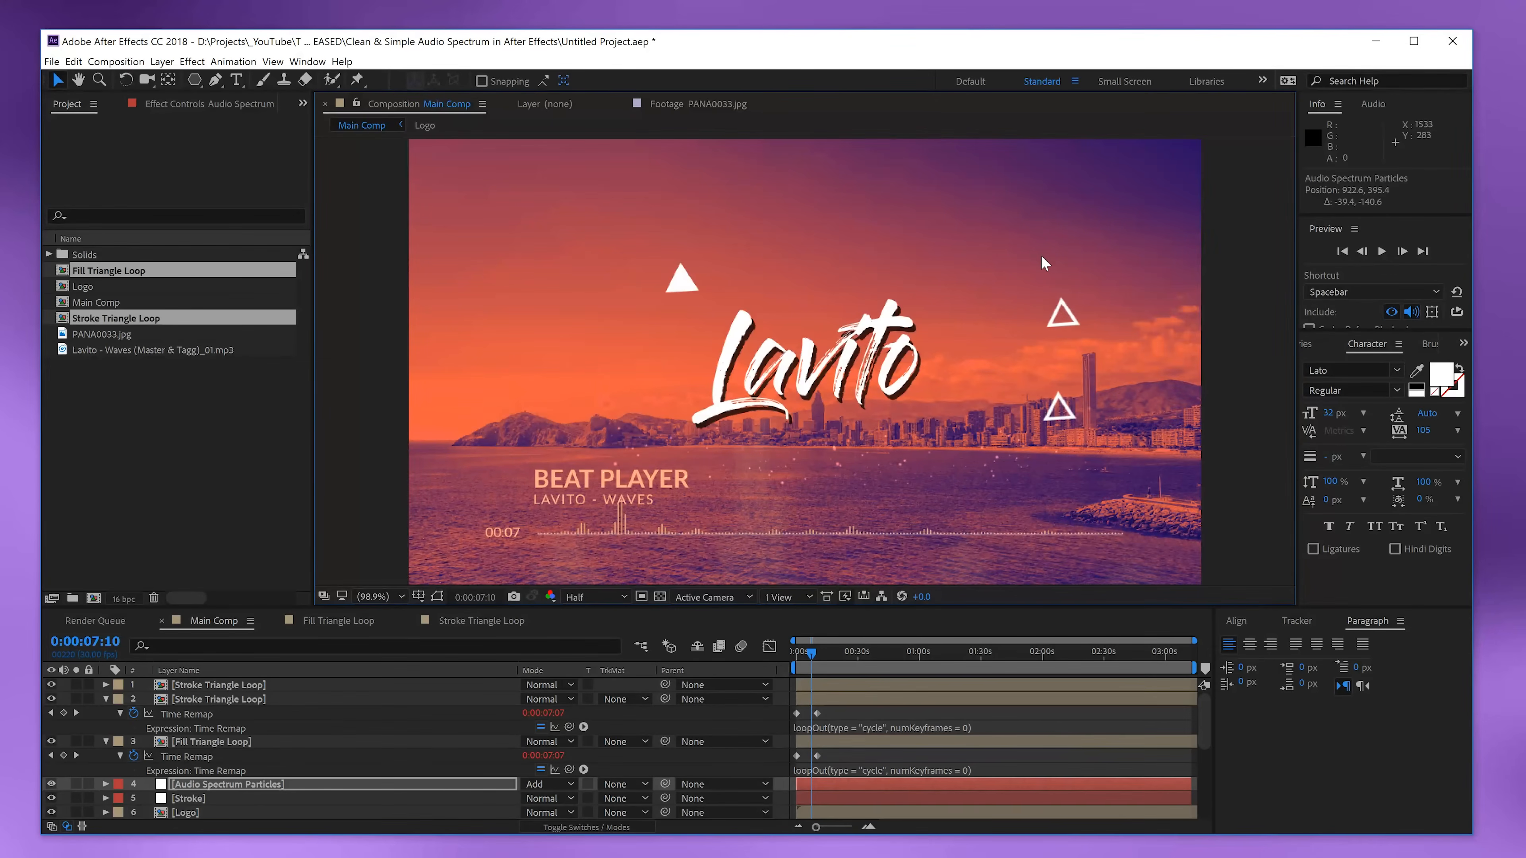
{"action": "key", "text": "ctrl+z"}
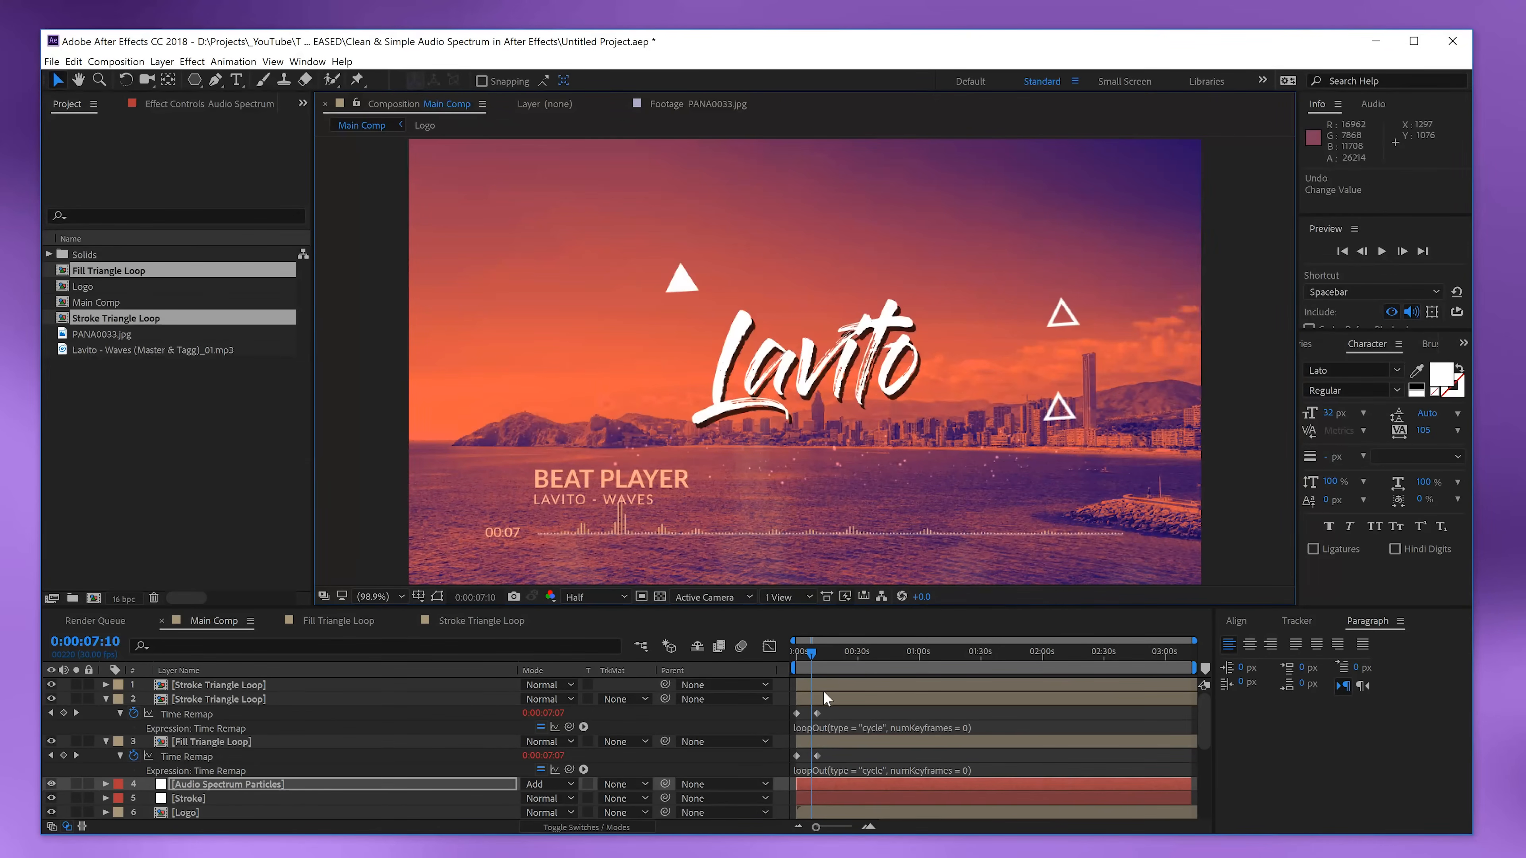
- Move the duplicated stroke triangle into the sky at the upper right, and set its scale to 57% and opacity to 68%
{"action": "left_click", "coordinate": [835, 689]}
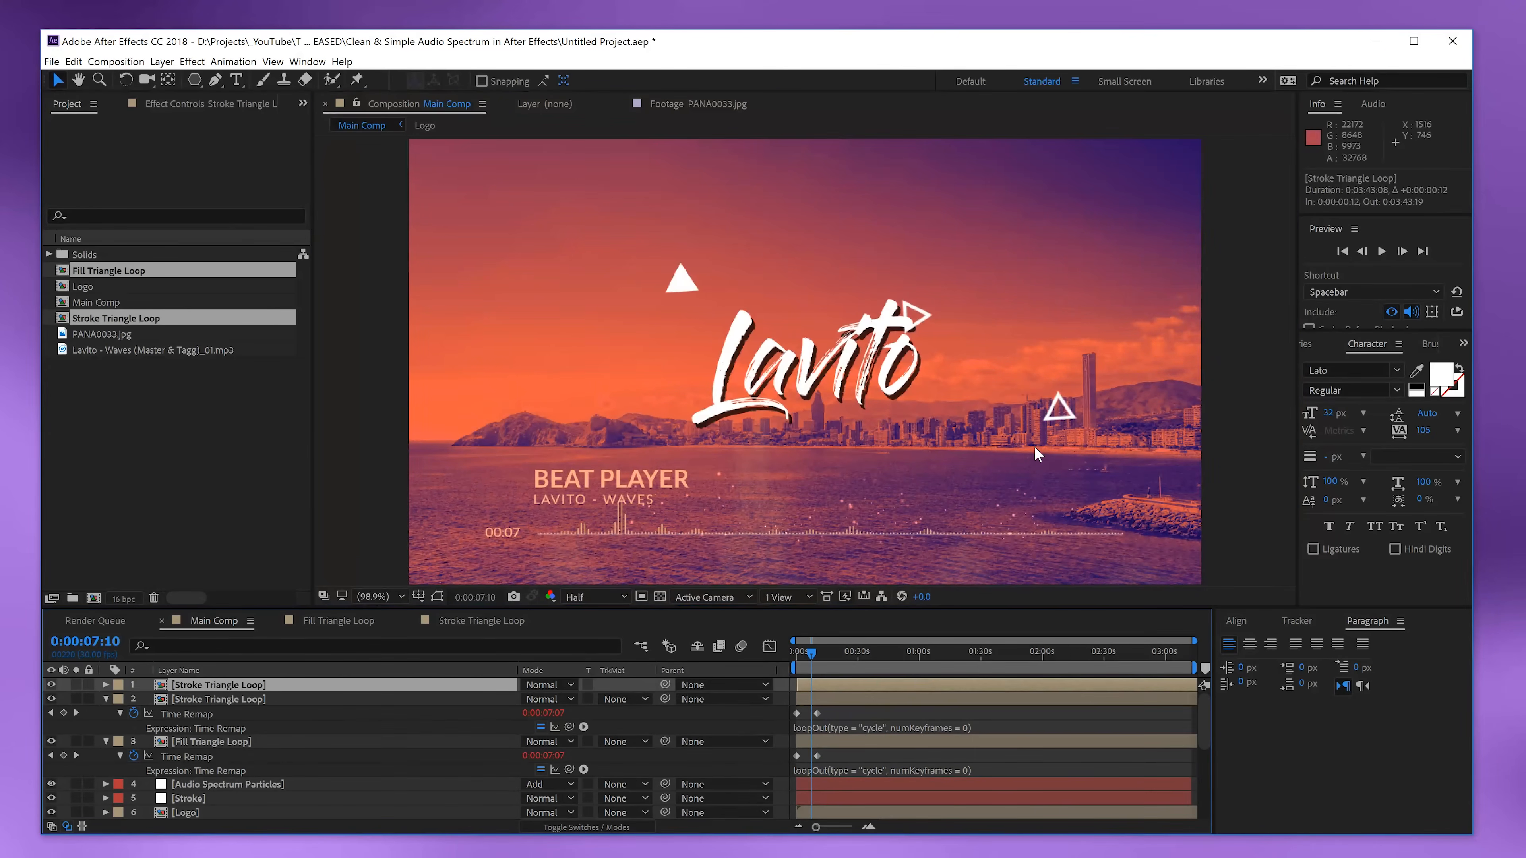
{"action": "left_click_drag", "start_coordinate": [1066, 324], "coordinate": [1033, 248]}
{"action": "key", "text": "s"}
{"action": "left_click_drag", "start_coordinate": [544, 699], "coordinate": [521, 700]}
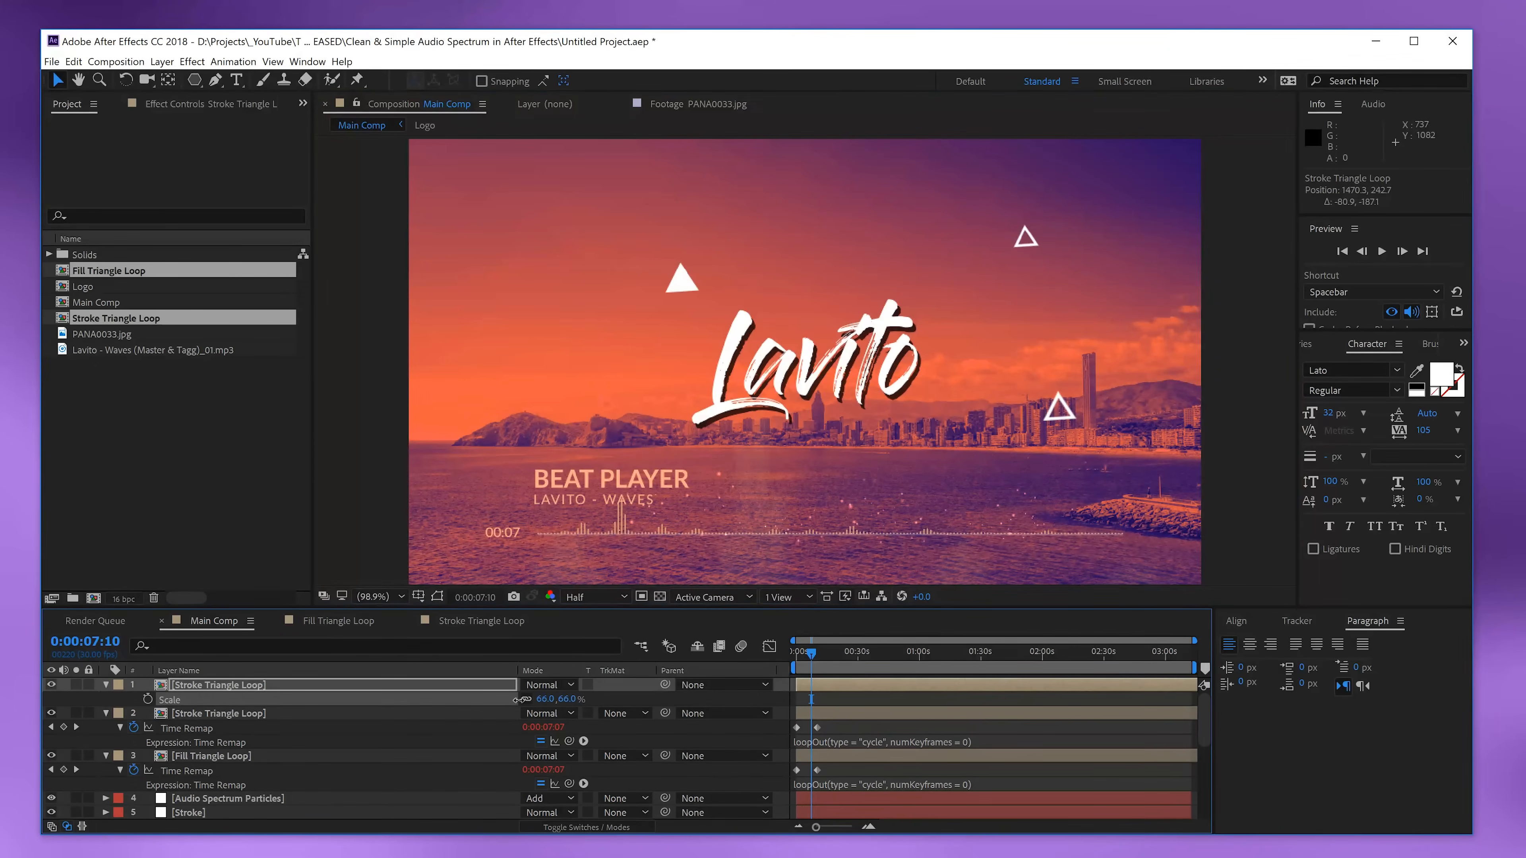
{"action": "key", "text": "t"}
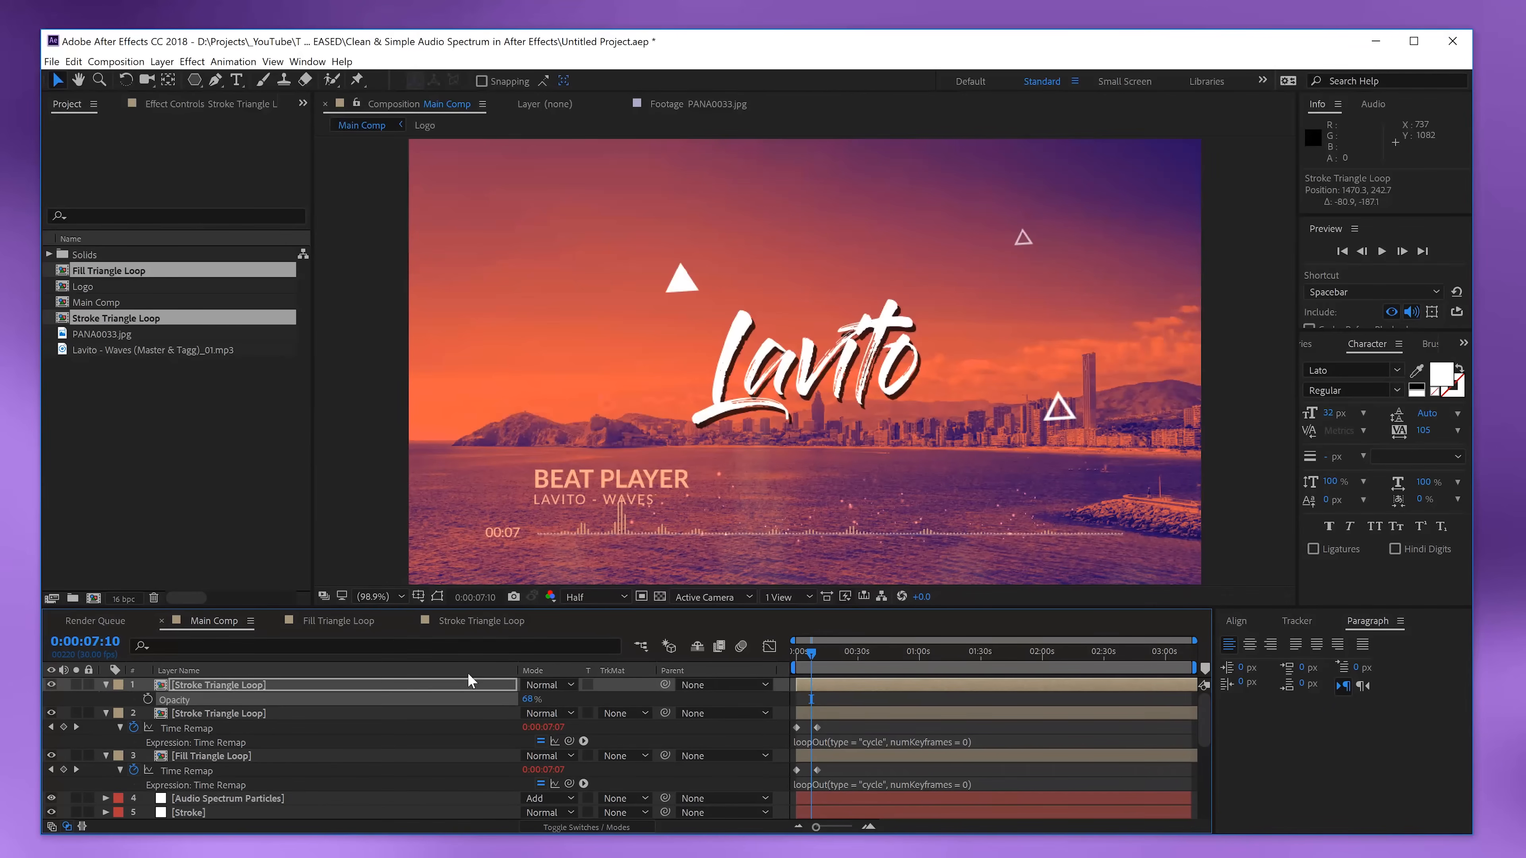
- Duplicate the semi-transparent stroke triangle twice, placing one copy beside the logo's lower left and one in the upper-left sky
{"action": "left_click", "coordinate": [464, 685]}
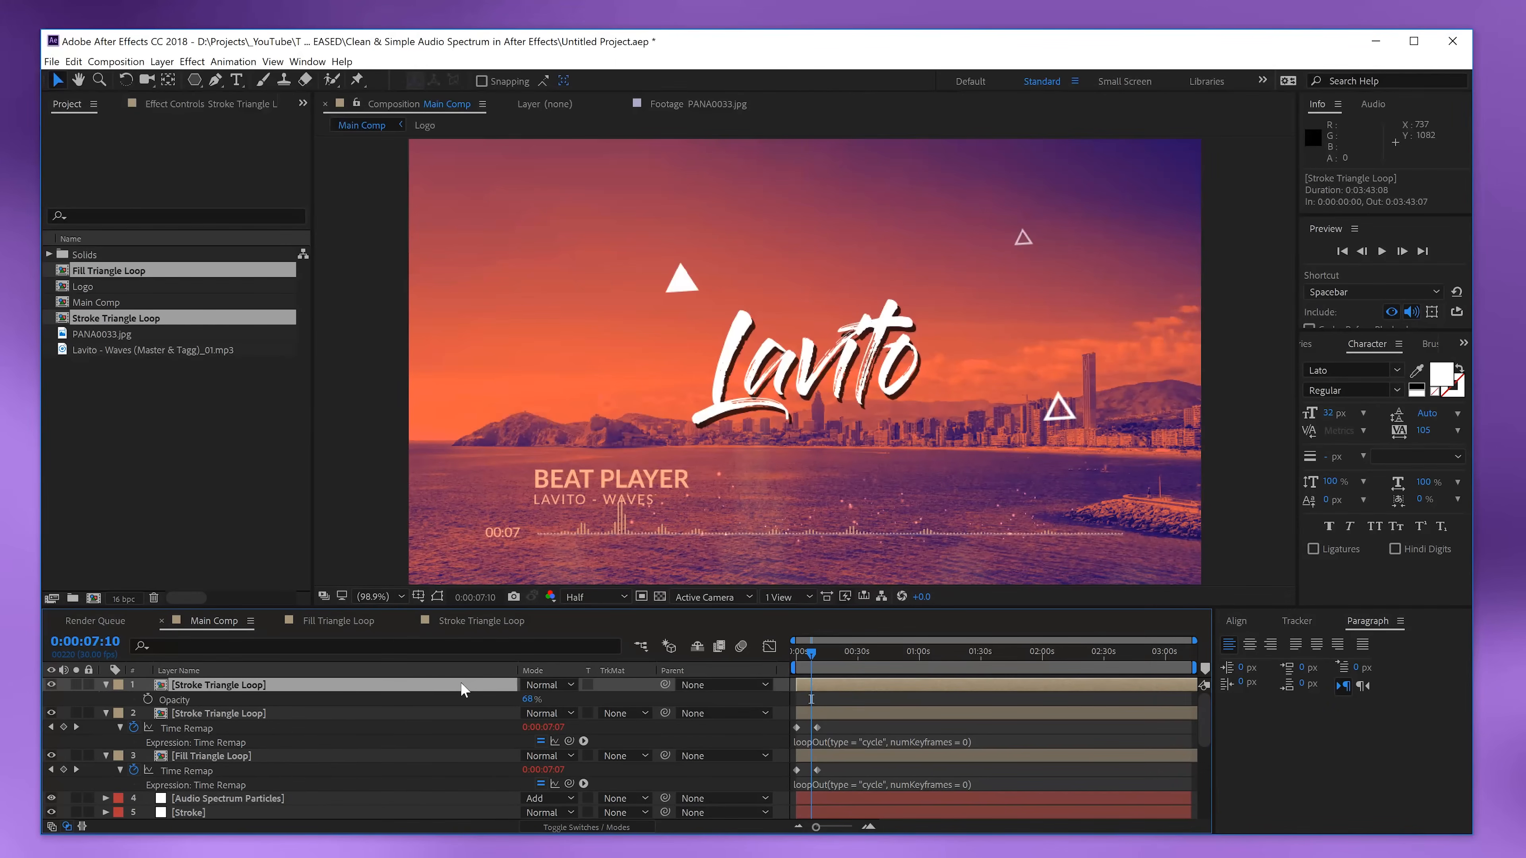
{"action": "key", "text": "ctrl+d"}
{"action": "mouse_move", "coordinate": [1024, 239]}
{"action": "left_mouse_down"}
{"action": "mouse_move", "coordinate": [773, 370]}
{"action": "mouse_move", "coordinate": [620, 417]}
{"action": "mouse_move", "coordinate": [536, 295]}
{"action": "left_mouse_up"}
{"action": "key", "text": "ctrl+d"}
- Scale the upper-left stroke triangle to 20% and place three duplicates of it, one at the lower left and two at the lower right
{"action": "key", "text": "s"}
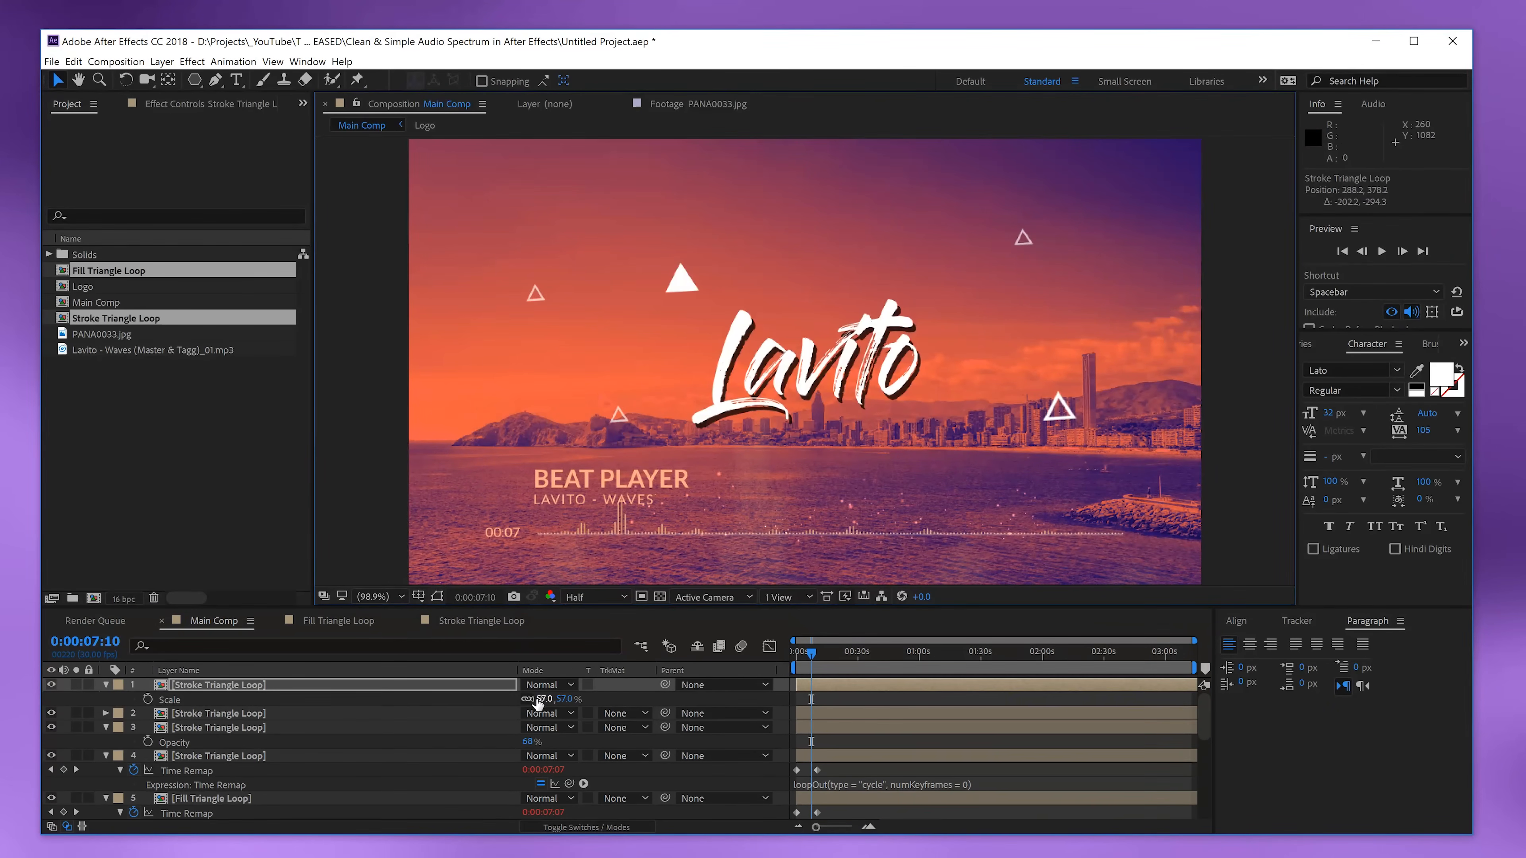
{"action": "left_click_drag", "start_coordinate": [540, 699], "coordinate": [525, 699]}
{"action": "key", "text": "ctrl+d"}
{"action": "mouse_move", "coordinate": [531, 296]}
{"action": "left_mouse_down"}
{"action": "mouse_move", "coordinate": [1055, 469]}
{"action": "mouse_move", "coordinate": [1095, 422]}
{"action": "mouse_move", "coordinate": [453, 495]}
{"action": "left_mouse_up"}
{"action": "key", "text": "ctrl+d"}
{"action": "key", "text": "ctrl+d"}
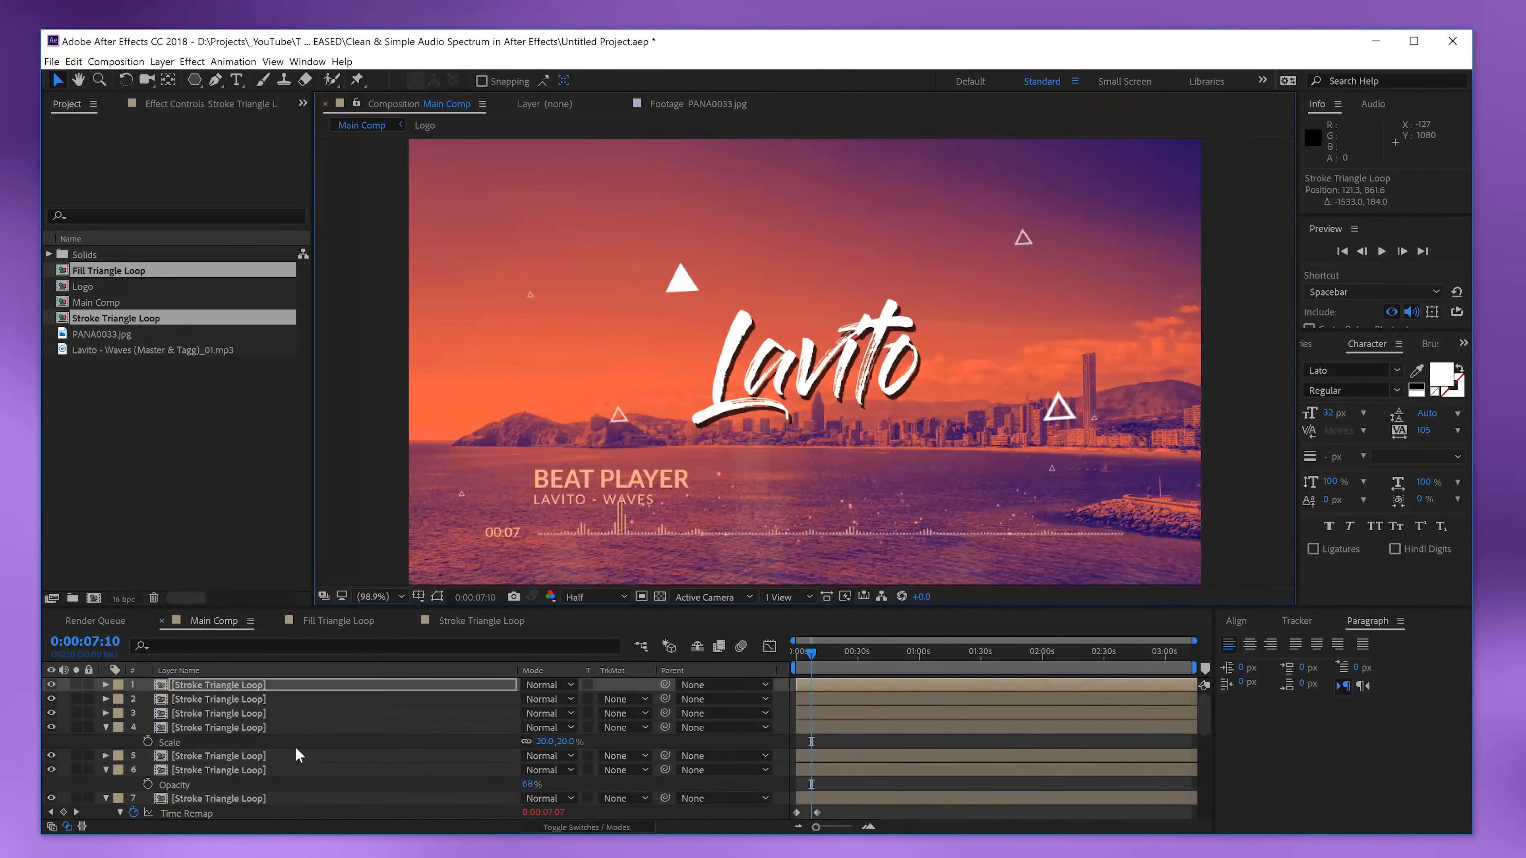
- Duplicate the Fill Triangle Loop twice, placing one copy at the frame's right edge and a copy scaled to 33% below the logo
{"action": "scroll", "coordinate": [296, 749], "scroll_direction": "down", "scroll_amount": 3}
{"action": "left_click", "coordinate": [222, 757]}
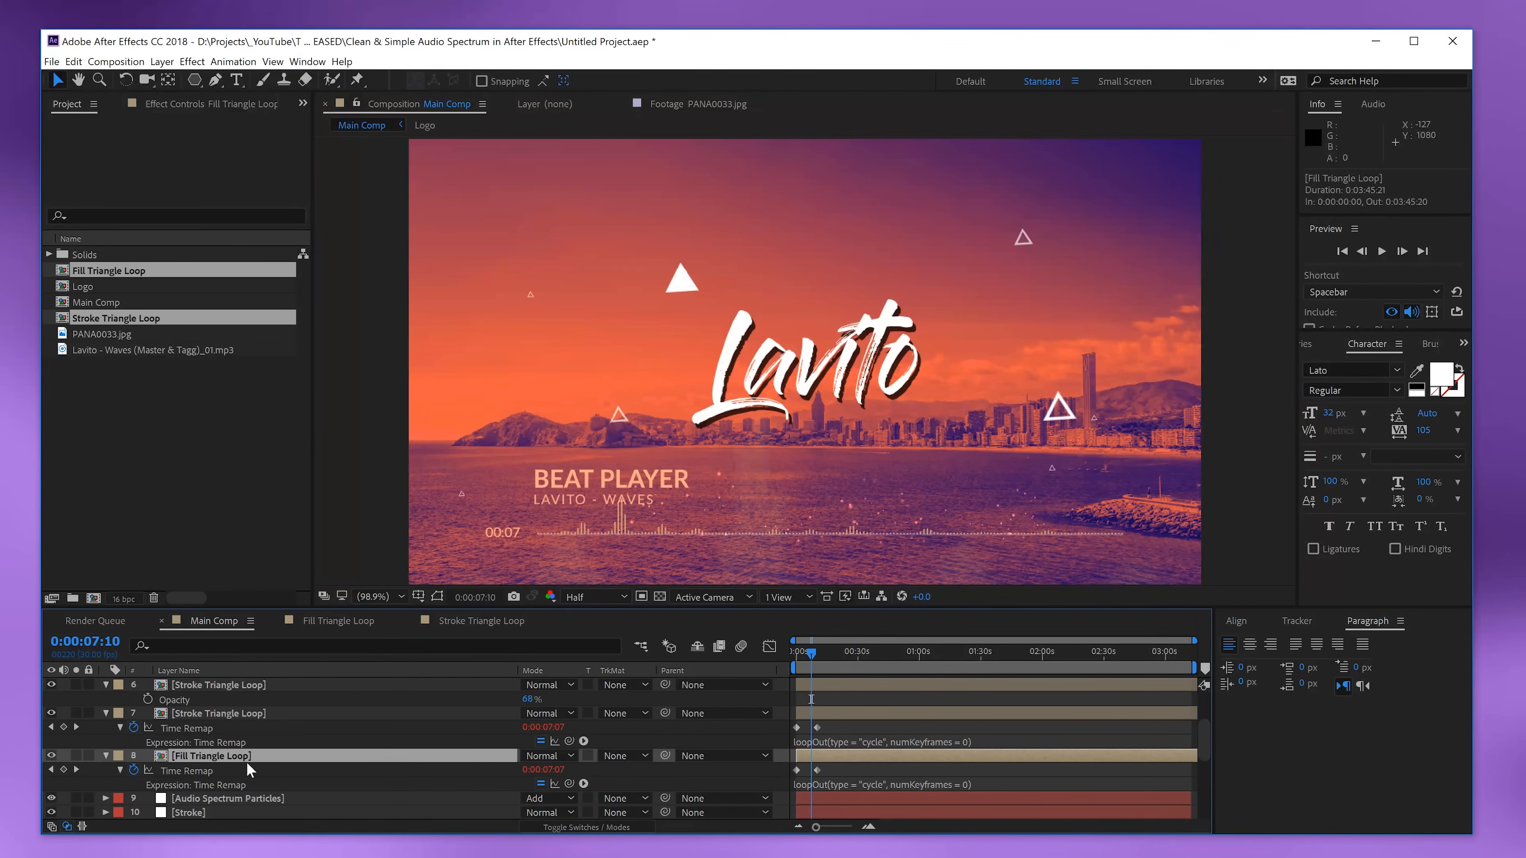
{"action": "key", "text": "ctrl+d"}
{"action": "left_click_drag", "start_coordinate": [682, 279], "coordinate": [916, 485]}
{"action": "key", "text": "ctrl+d"}
{"action": "key", "text": "s"}
{"action": "left_click_drag", "start_coordinate": [524, 779], "coordinate": [501, 783]}
- Duplicate the small filled triangle, move the copy above the logo to about 999, 180, and set its scale to 40%
{"action": "key", "text": "ctrl+d"}
{"action": "left_click_drag", "start_coordinate": [943, 461], "coordinate": [914, 428]}
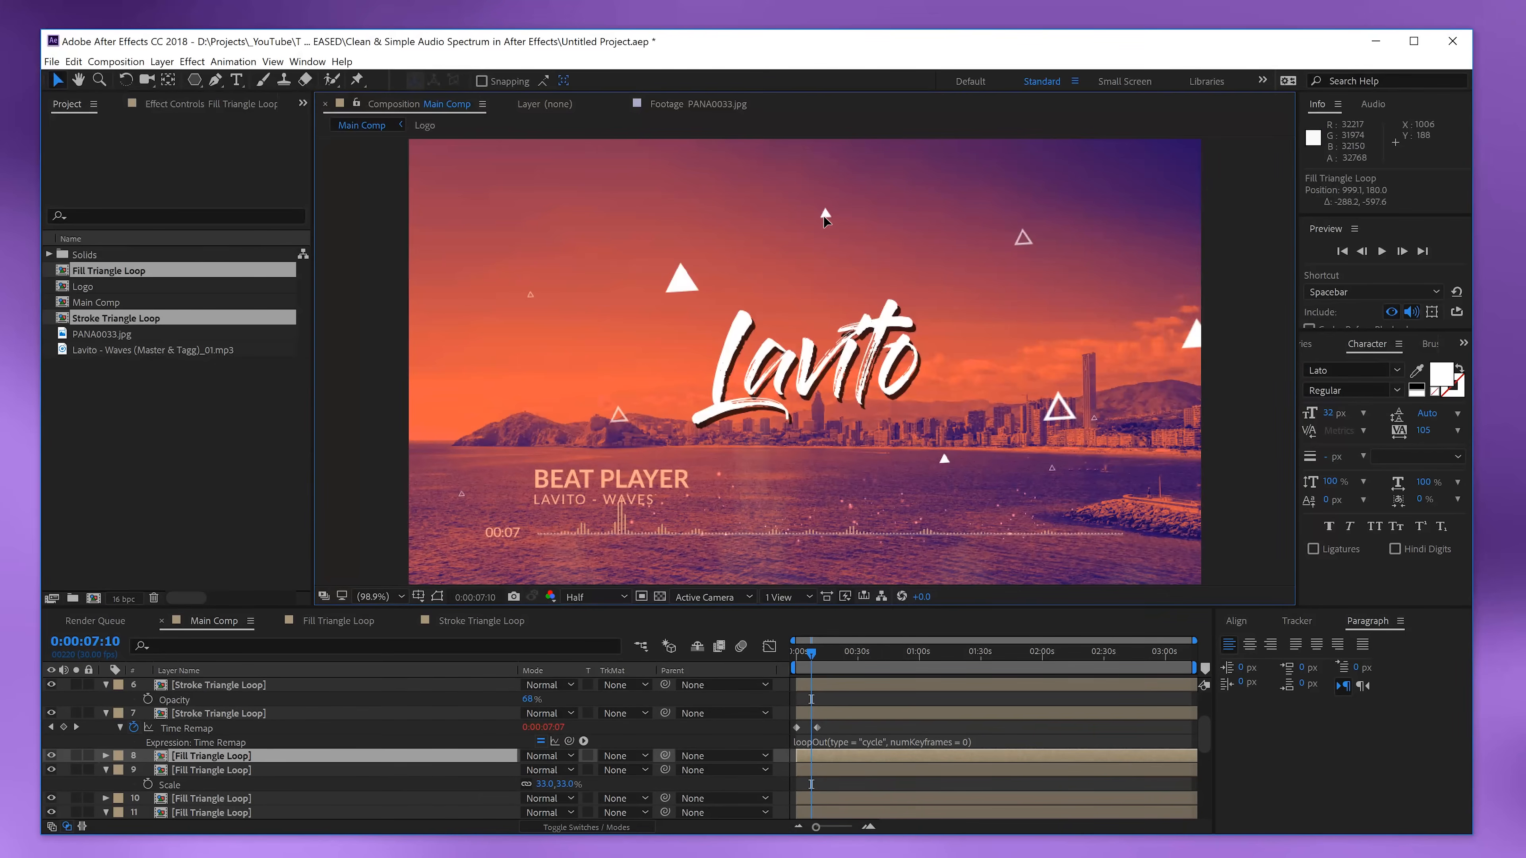
{"action": "left_click_drag", "start_coordinate": [824, 216], "coordinate": [824, 217]}
{"action": "key", "text": "s"}
{"action": "left_click_drag", "start_coordinate": [541, 771], "coordinate": [543, 771]}
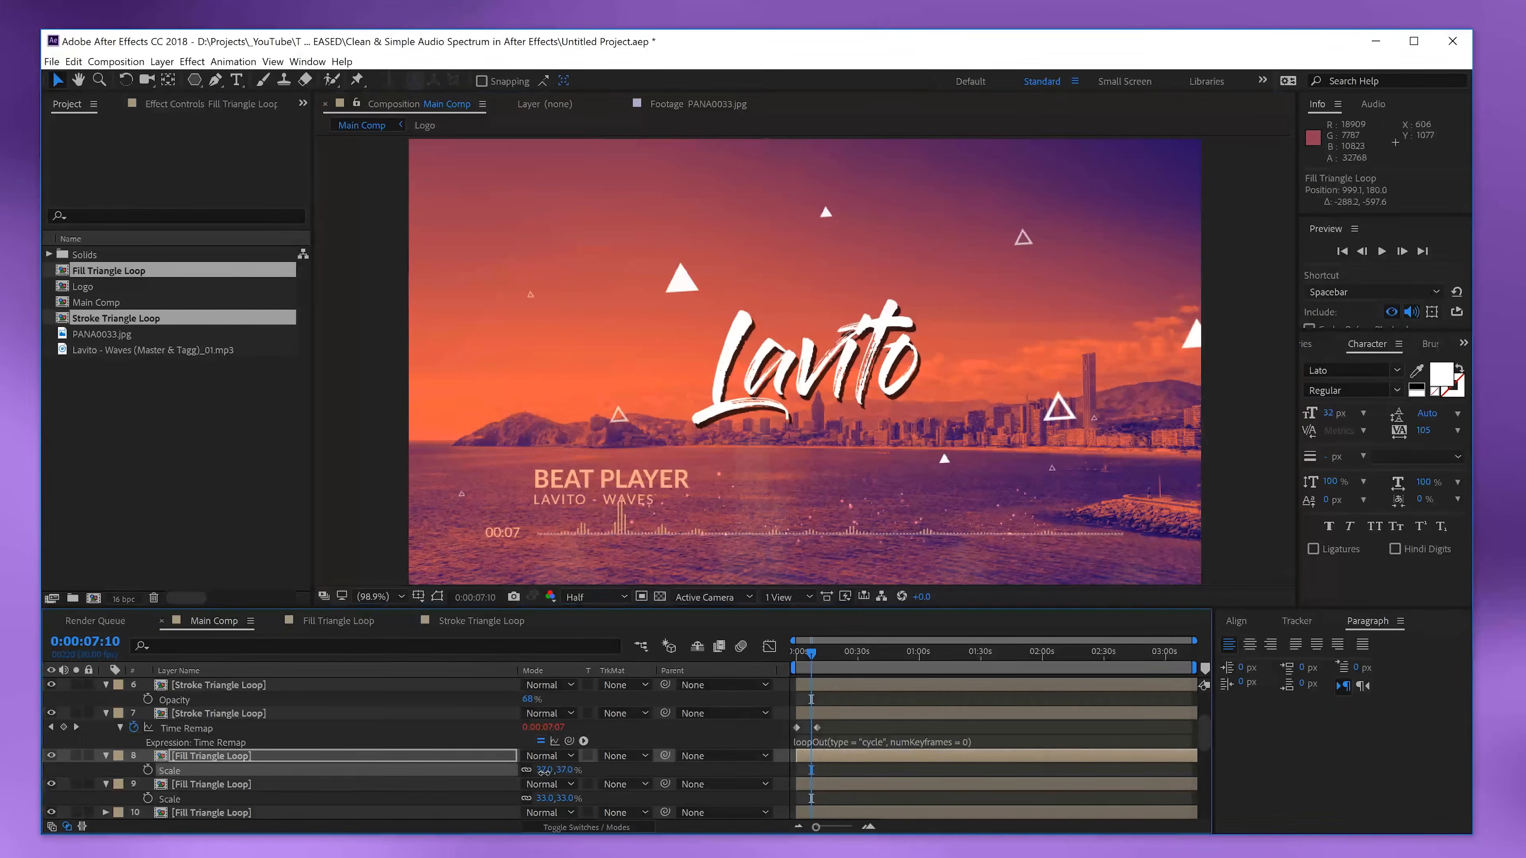
- Place two more filled triangle duplicates, one left of the logo and one scaled to 27% at the lower left
{"action": "key", "text": "ctrl+d"}
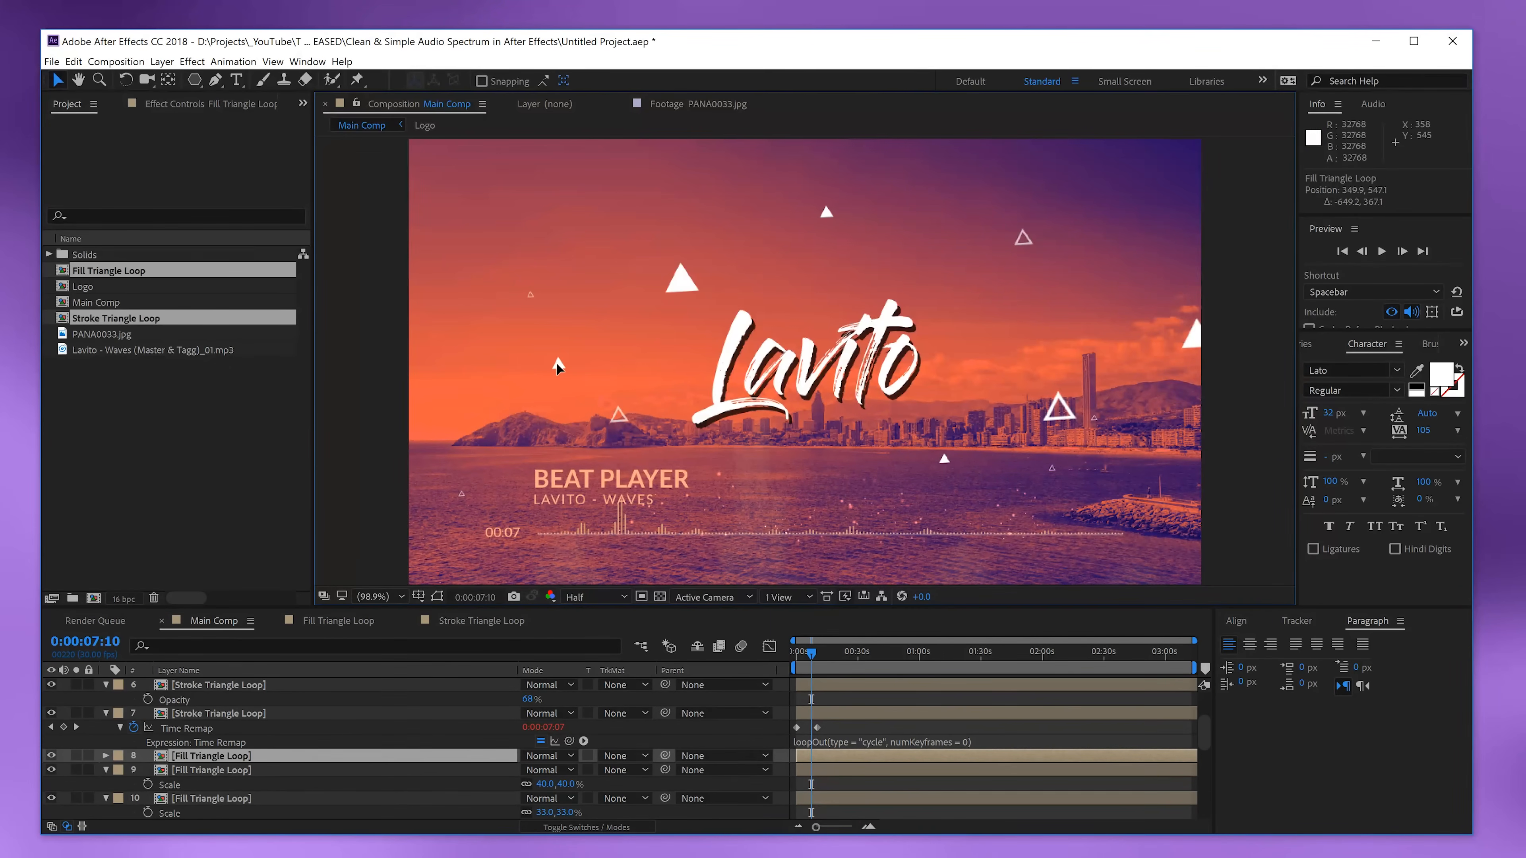
{"action": "key", "text": "ctrl+d"}
{"action": "left_click_drag", "start_coordinate": [557, 364], "coordinate": [455, 461]}
{"action": "key", "text": "s"}
{"action": "mouse_move", "coordinate": [543, 771]}
{"action": "left_mouse_down"}
{"action": "mouse_move", "coordinate": [526, 772]}
{"action": "mouse_move", "coordinate": [539, 775]}
{"action": "left_mouse_up"}
- Duplicate the 27% filled triangle and move the copy into the upper-left sky at about 474, 128
{"action": "key", "text": "ctrl+d"}
{"action": "mouse_move", "coordinate": [455, 457]}
{"action": "left_mouse_down"}
{"action": "mouse_move", "coordinate": [548, 174]}
{"action": "mouse_move", "coordinate": [555, 194]}
{"action": "left_mouse_up"}
{"action": "key", "text": "ctrl+z"}
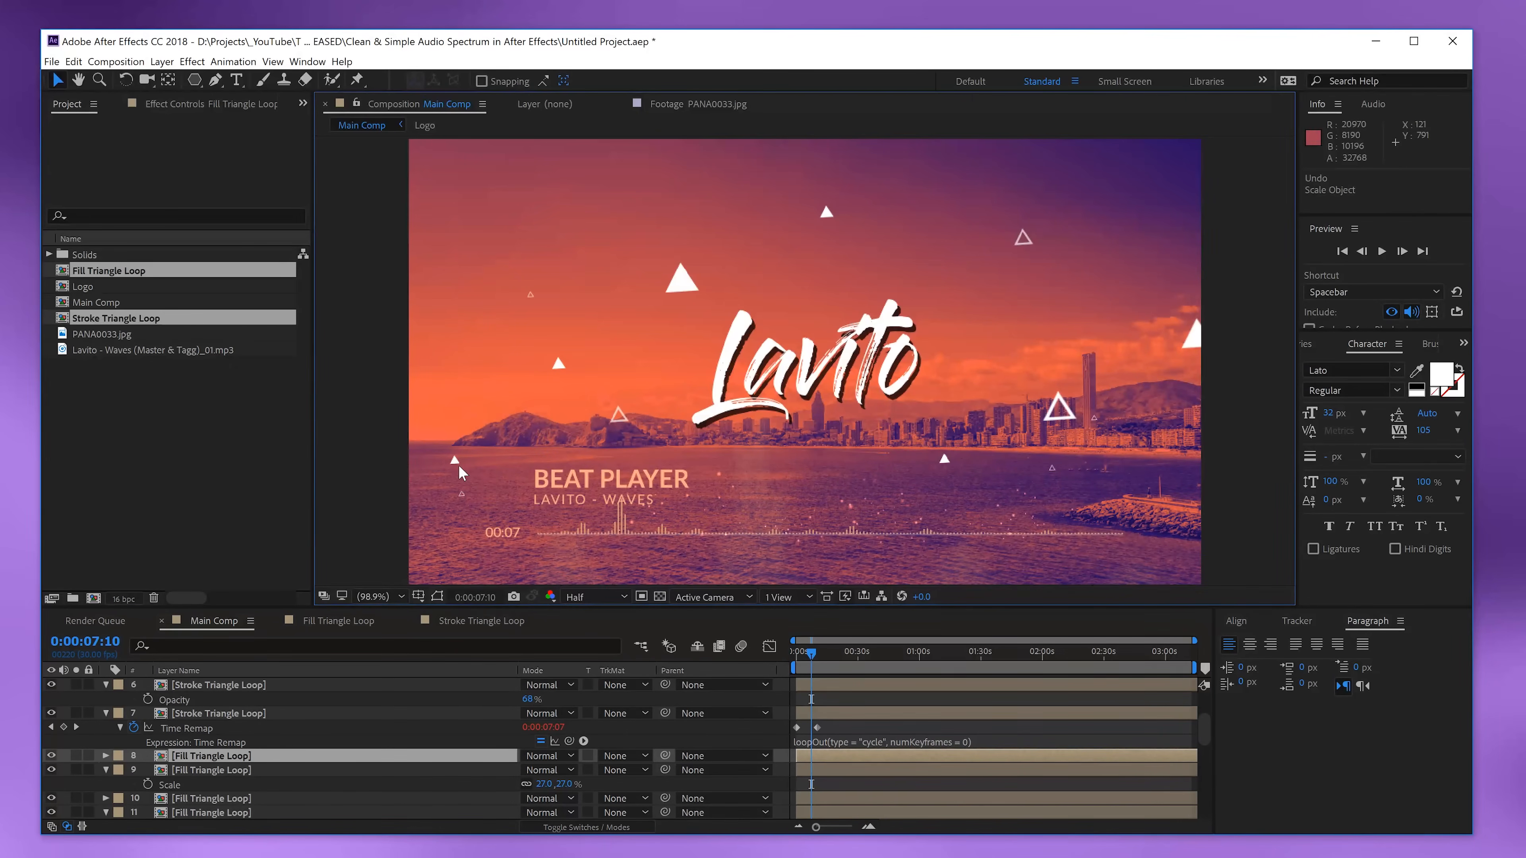
{"action": "left_click_drag", "start_coordinate": [456, 460], "coordinate": [610, 191]}
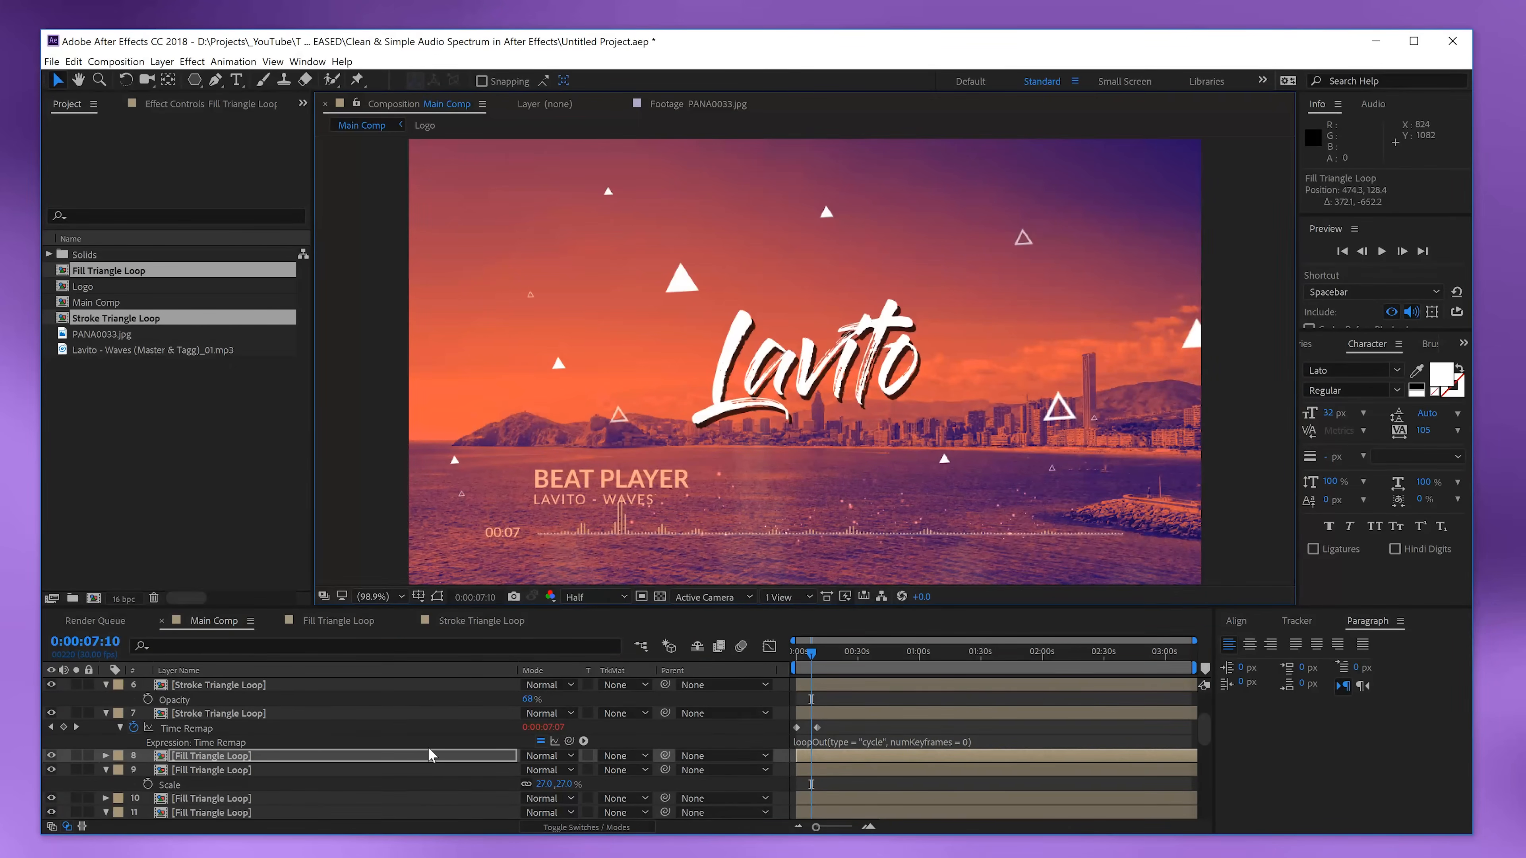
- Scrub ahead to 0:00:26:26 and slide the duplicated Fill Triangle Loop layers earlier by different amounts to stagger their motion
{"action": "scroll", "coordinate": [429, 747], "scroll_direction": "down", "scroll_amount": 5}
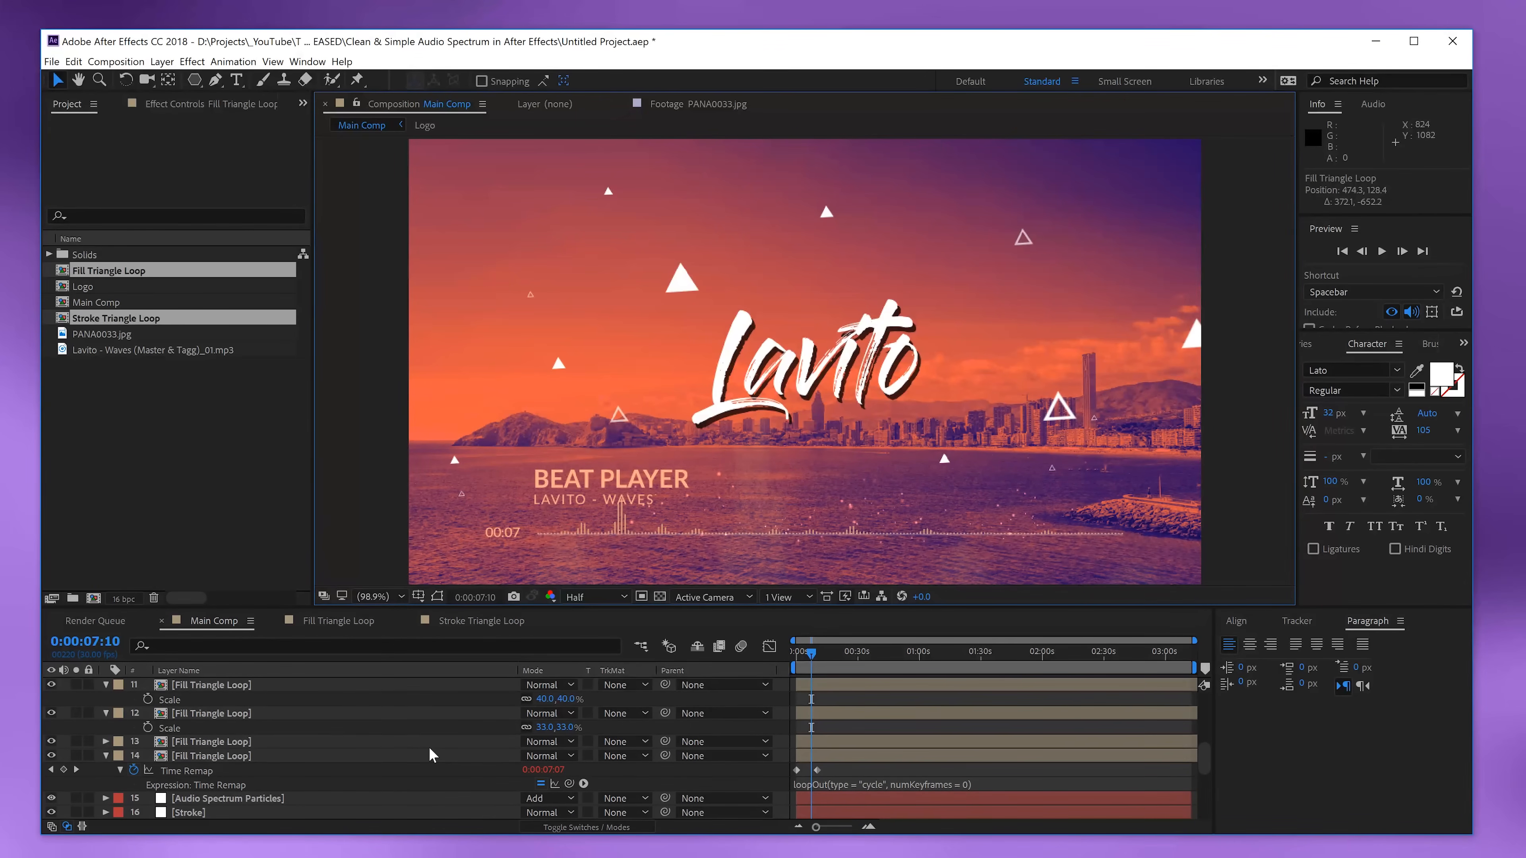
{"action": "left_click", "coordinate": [824, 654]}
{"action": "left_click_drag", "start_coordinate": [828, 657], "coordinate": [854, 676]}
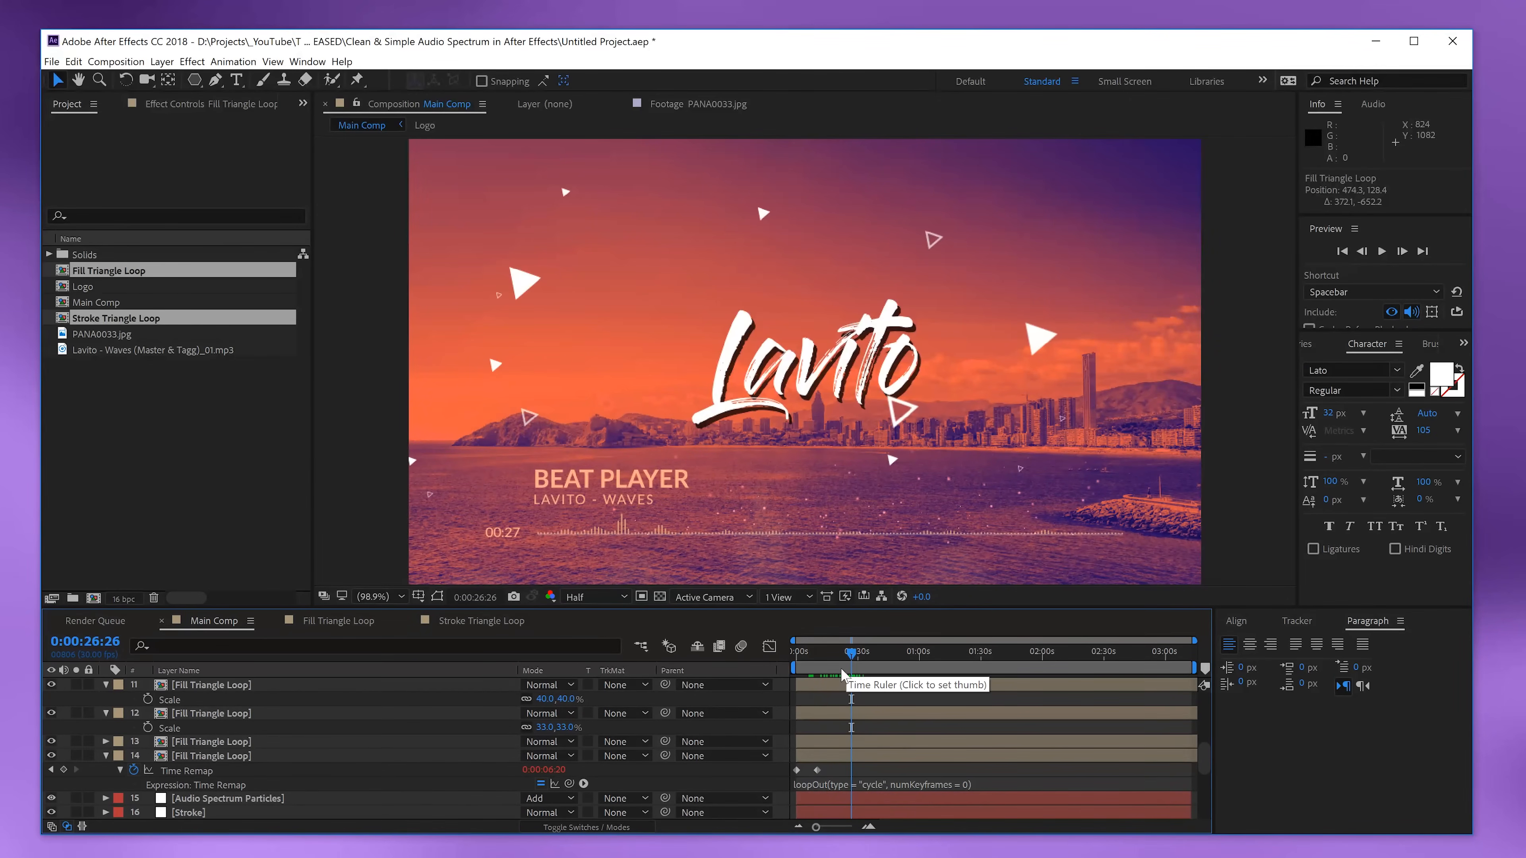
{"action": "left_click", "coordinate": [756, 745]}
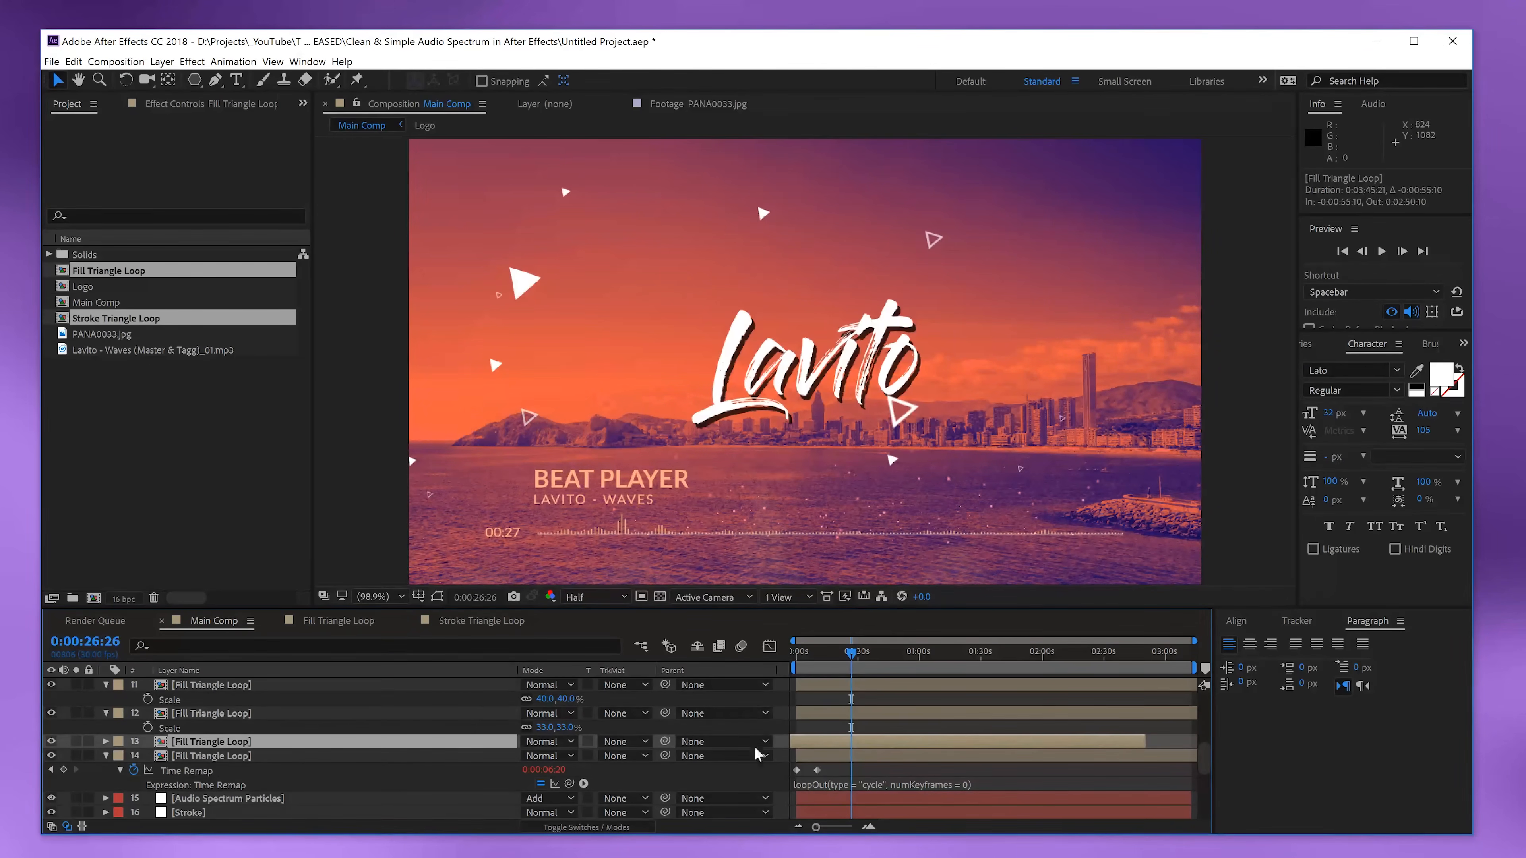
{"action": "left_click", "coordinate": [940, 715]}
{"action": "left_click", "coordinate": [975, 687]}
{"action": "scroll", "coordinate": [935, 710], "scroll_direction": "up", "scroll_amount": 3}
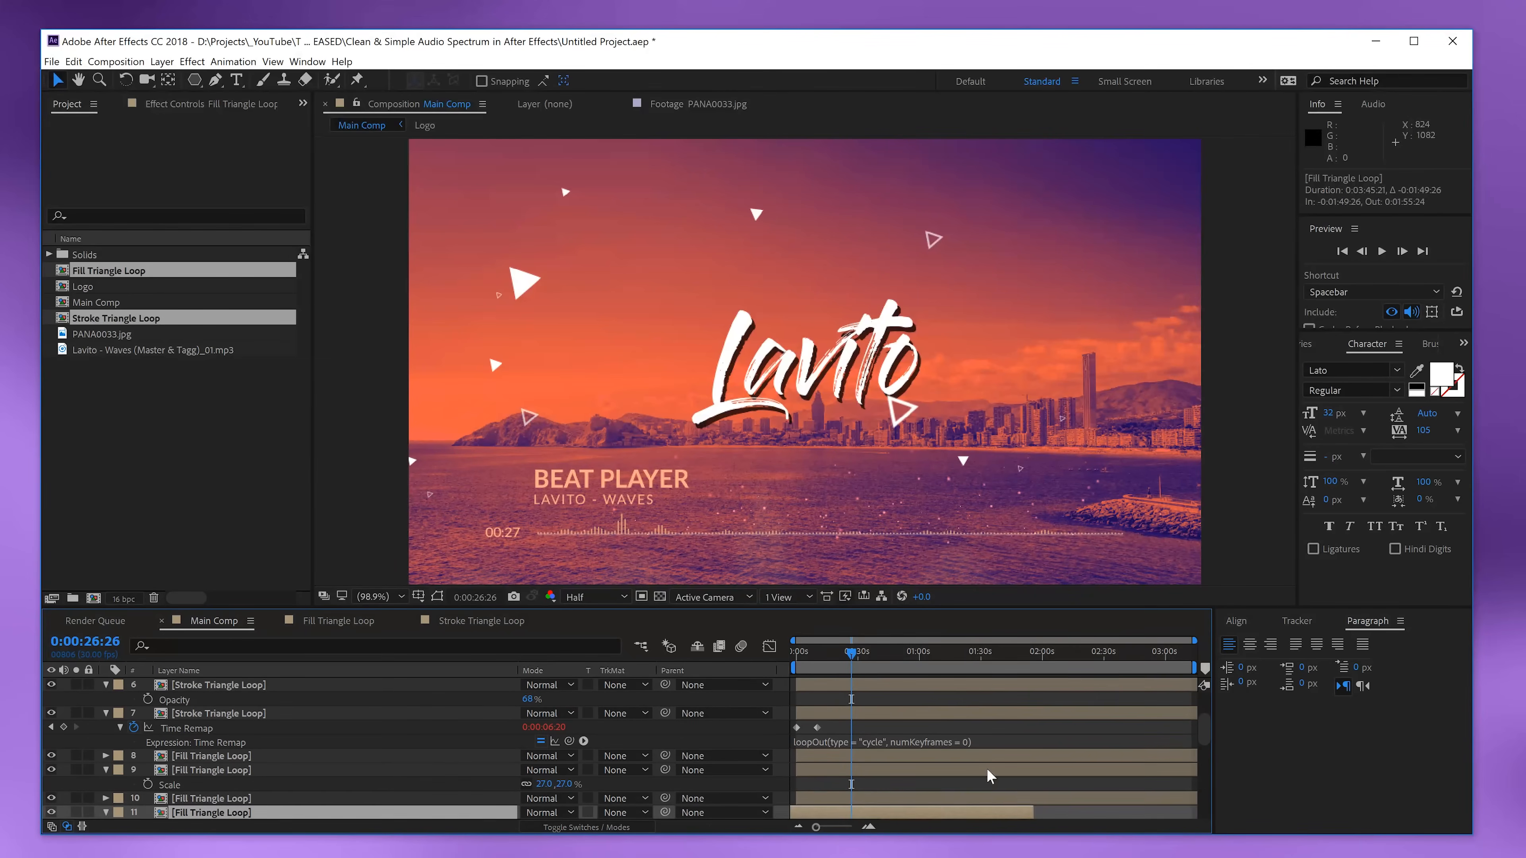
{"action": "left_click_drag", "start_coordinate": [995, 798], "coordinate": [785, 797]}
{"action": "left_click_drag", "start_coordinate": [986, 770], "coordinate": [907, 772]}
- Slide the Stroke Triangle Loop layers earlier in time by different amounts to stagger their motion
{"action": "scroll", "coordinate": [973, 716], "scroll_direction": "up", "scroll_amount": 3}
{"action": "mouse_move", "coordinate": [1025, 719]}
{"action": "left_mouse_down"}
{"action": "mouse_move", "coordinate": [936, 716]}
{"action": "mouse_move", "coordinate": [899, 756]}
{"action": "mouse_move", "coordinate": [877, 728]}
{"action": "left_mouse_up"}
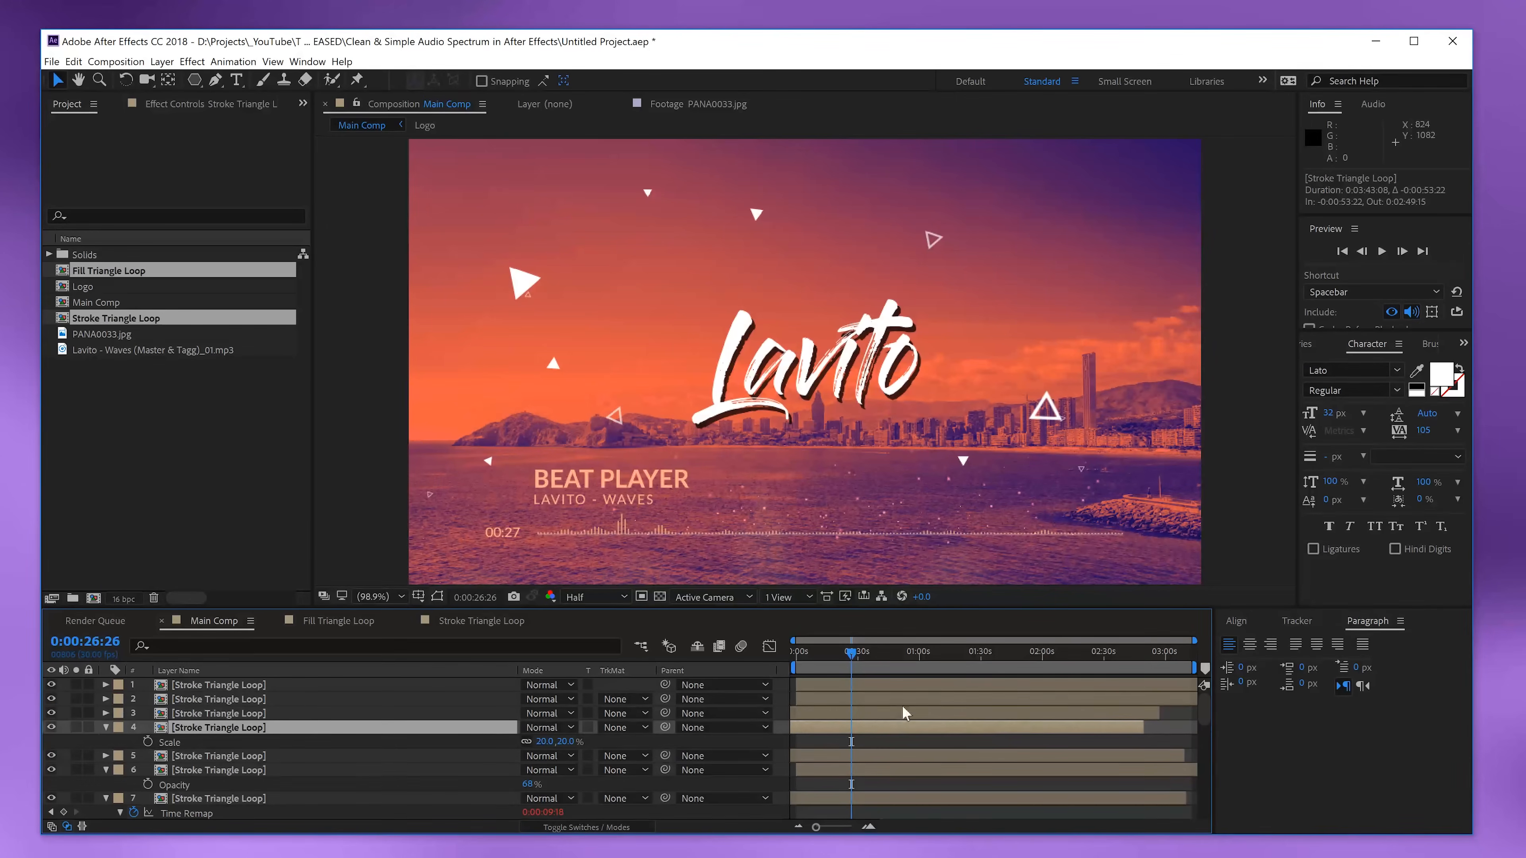
{"action": "left_click_drag", "start_coordinate": [1091, 701], "coordinate": [853, 701]}
{"action": "left_click_drag", "start_coordinate": [1051, 686], "coordinate": [682, 685]}
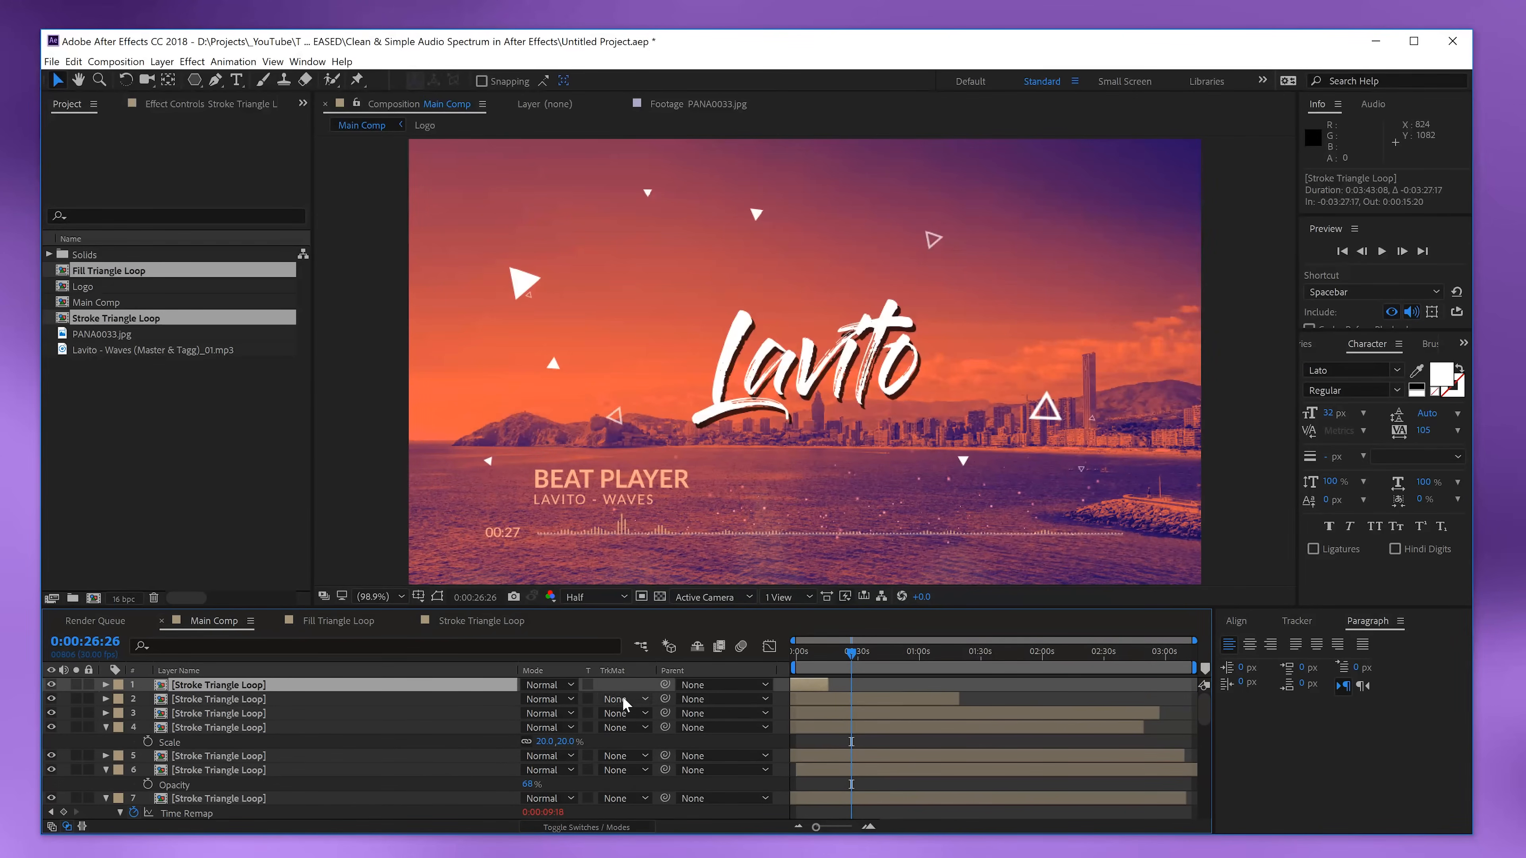
- Extend all 14 triangle loop layers to the end of the composition and scrub to 0:00:50:02 to check the motion
{"action": "scroll", "coordinate": [899, 783], "scroll_direction": "down", "scroll_amount": 5}
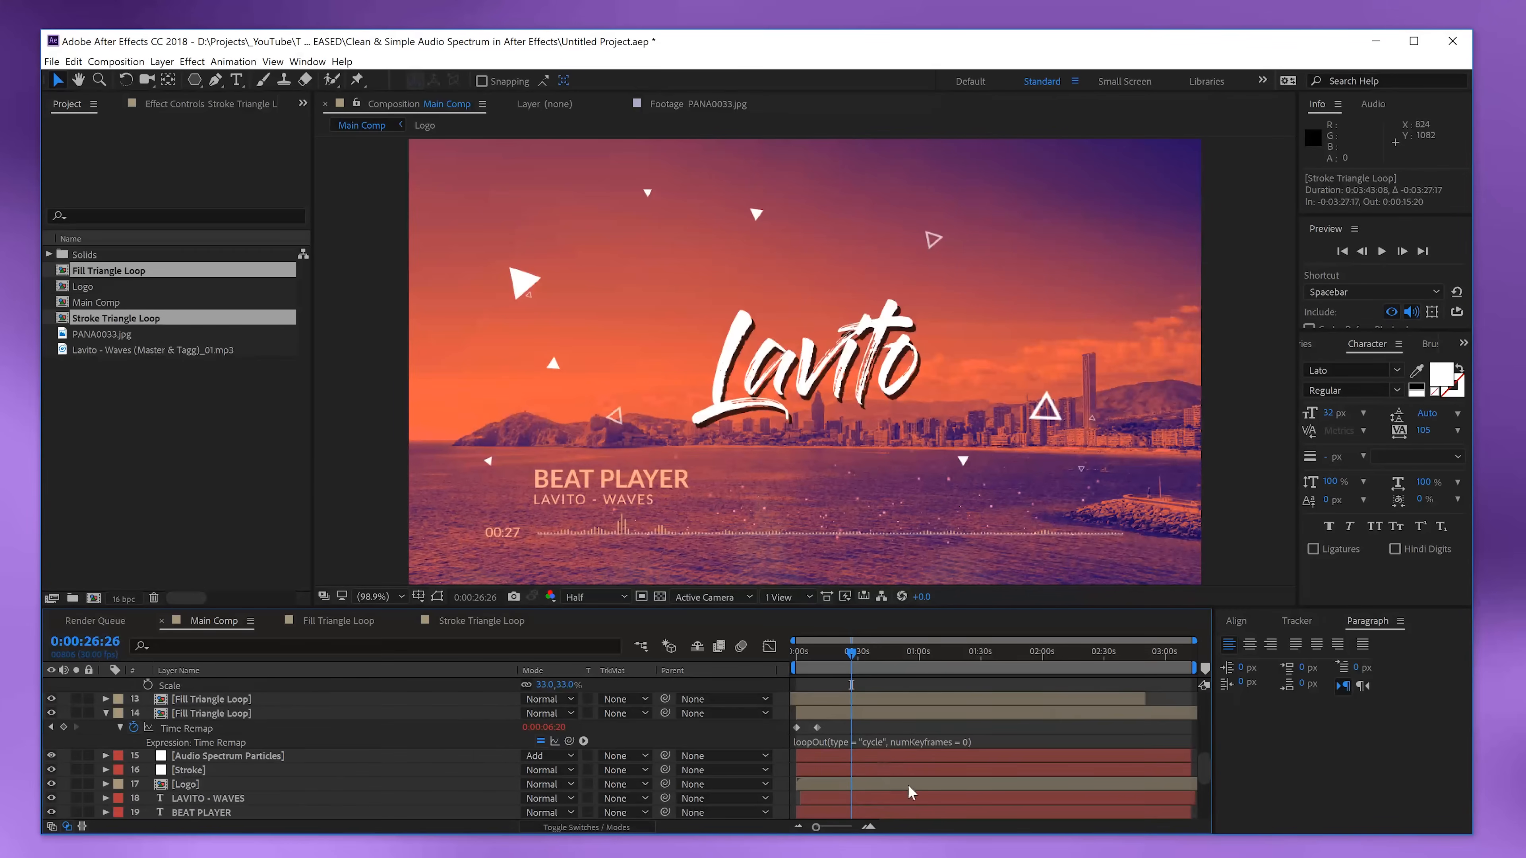
{"action": "left_click", "coordinate": [996, 715], "text": "shift"}
{"action": "scroll", "coordinate": [993, 714], "scroll_direction": "up", "scroll_amount": 5}
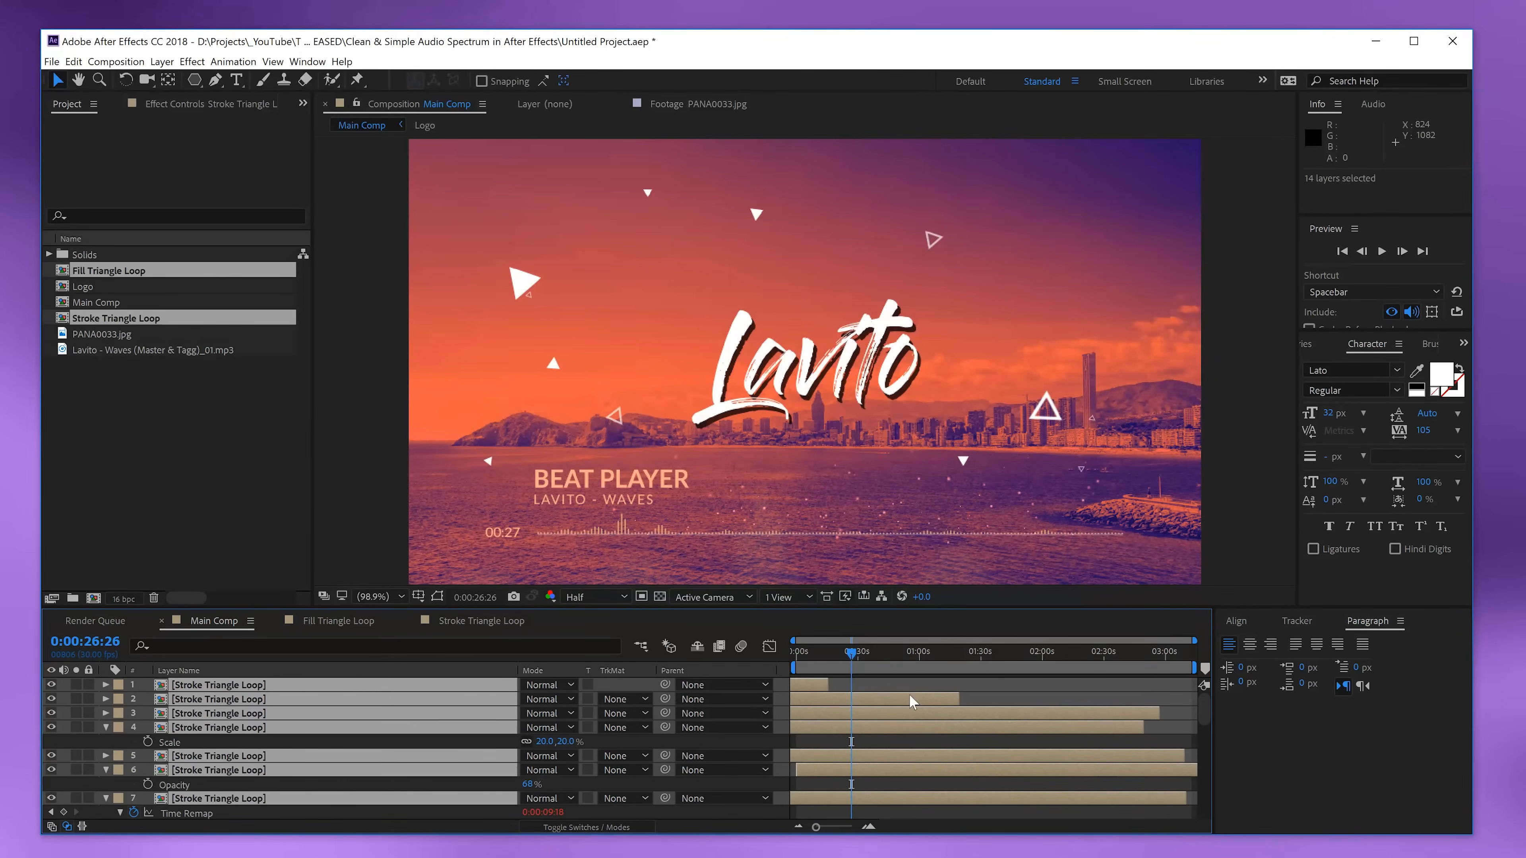
{"action": "left_click_drag", "start_coordinate": [830, 678], "coordinate": [1196, 684]}
{"action": "key", "text": "F2"}
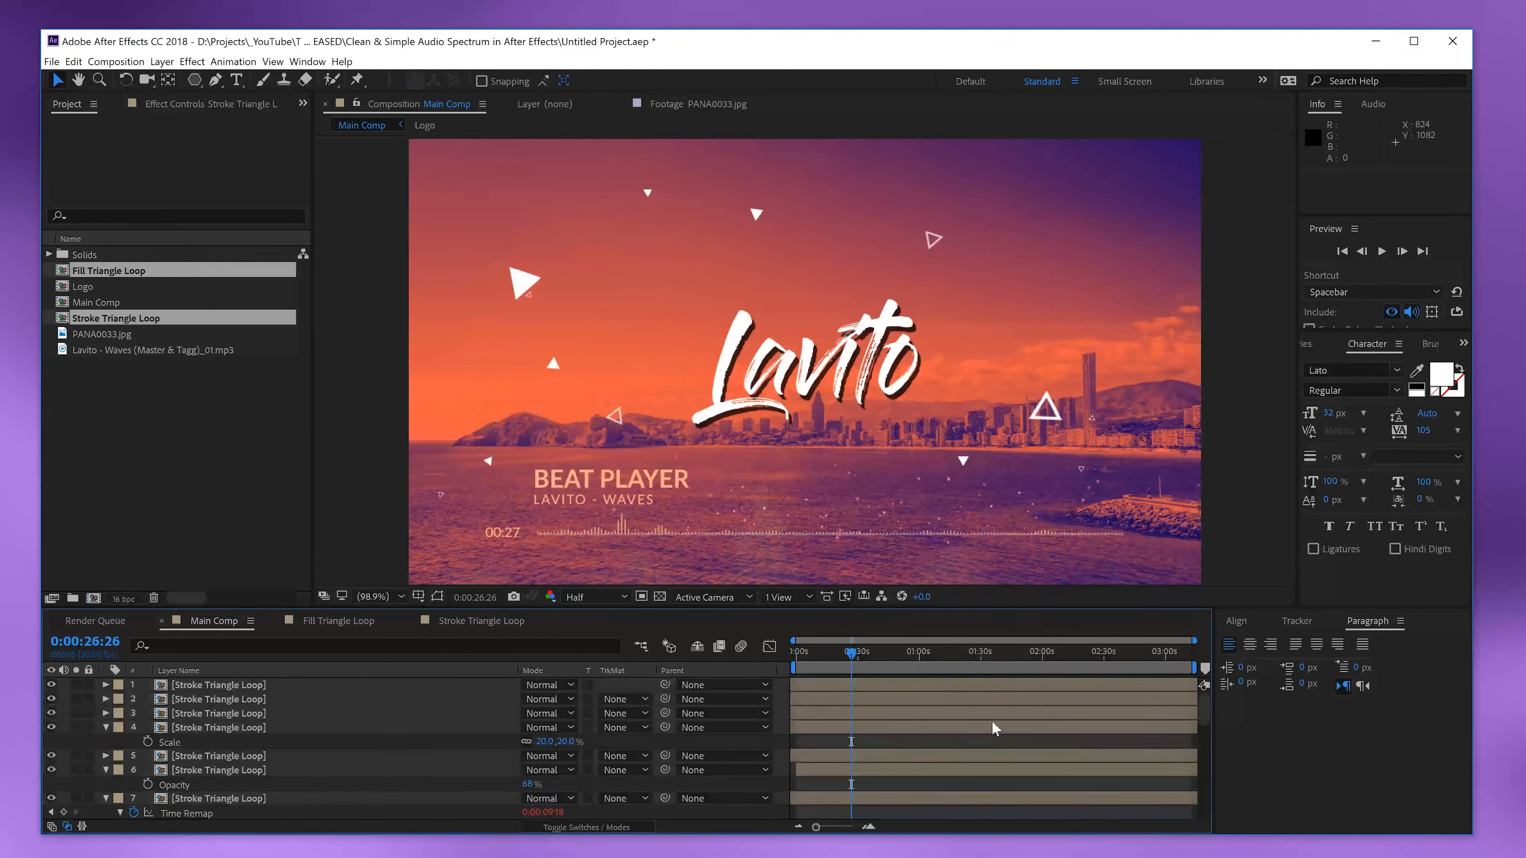
{"action": "left_click_drag", "start_coordinate": [806, 652], "coordinate": [898, 693]}
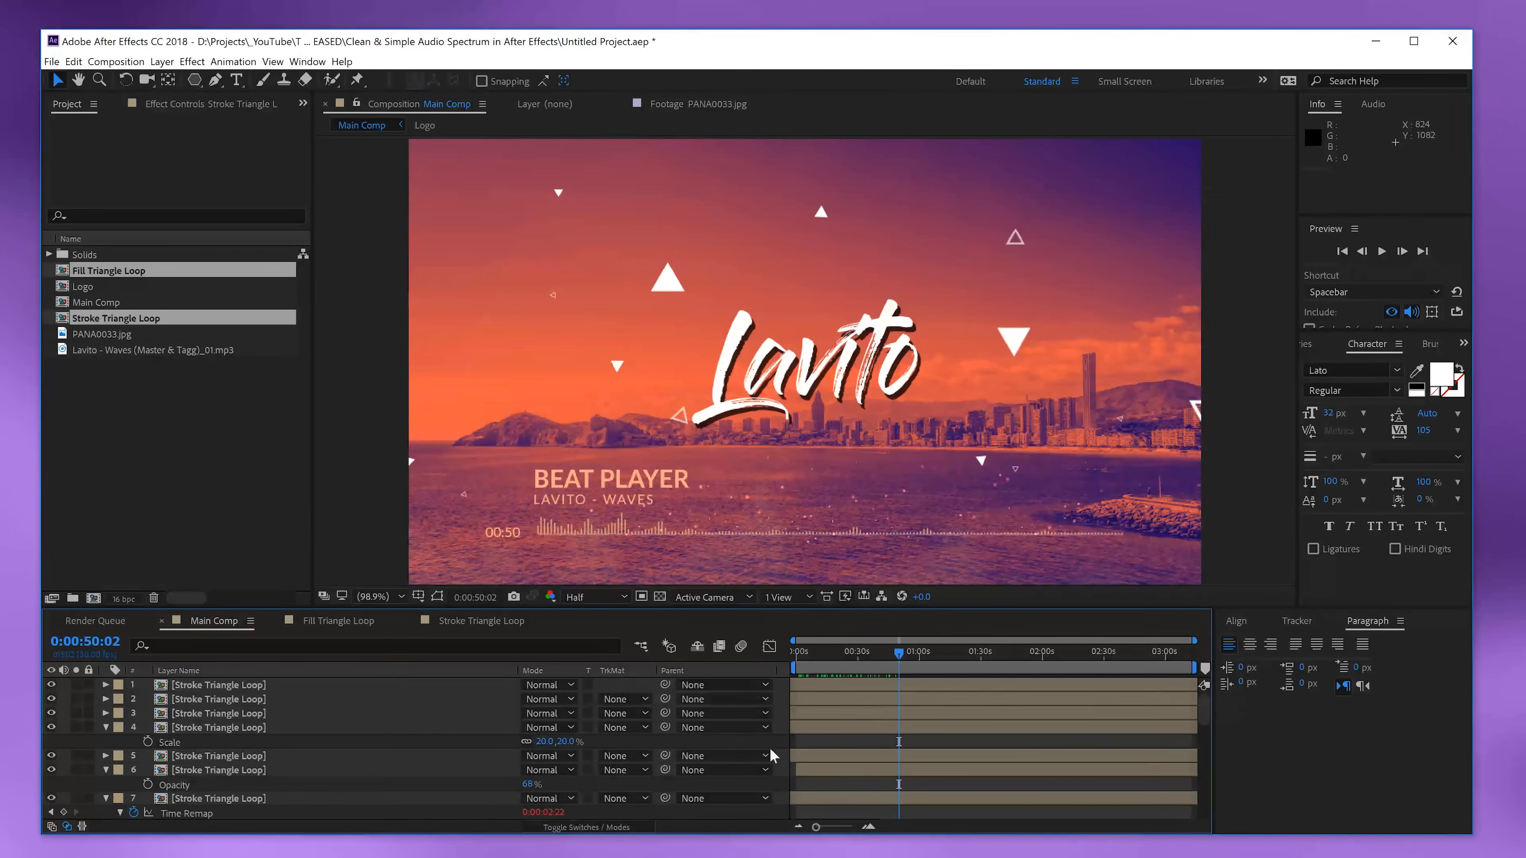
- Collapse the open properties of all layers and extend the sixth Stroke Triangle Loop layer's start to the composition's beginning
{"action": "left_click", "coordinate": [223, 727]}
{"action": "key", "text": "ctrl+a"}
{"action": "left_click", "coordinate": [105, 728]}
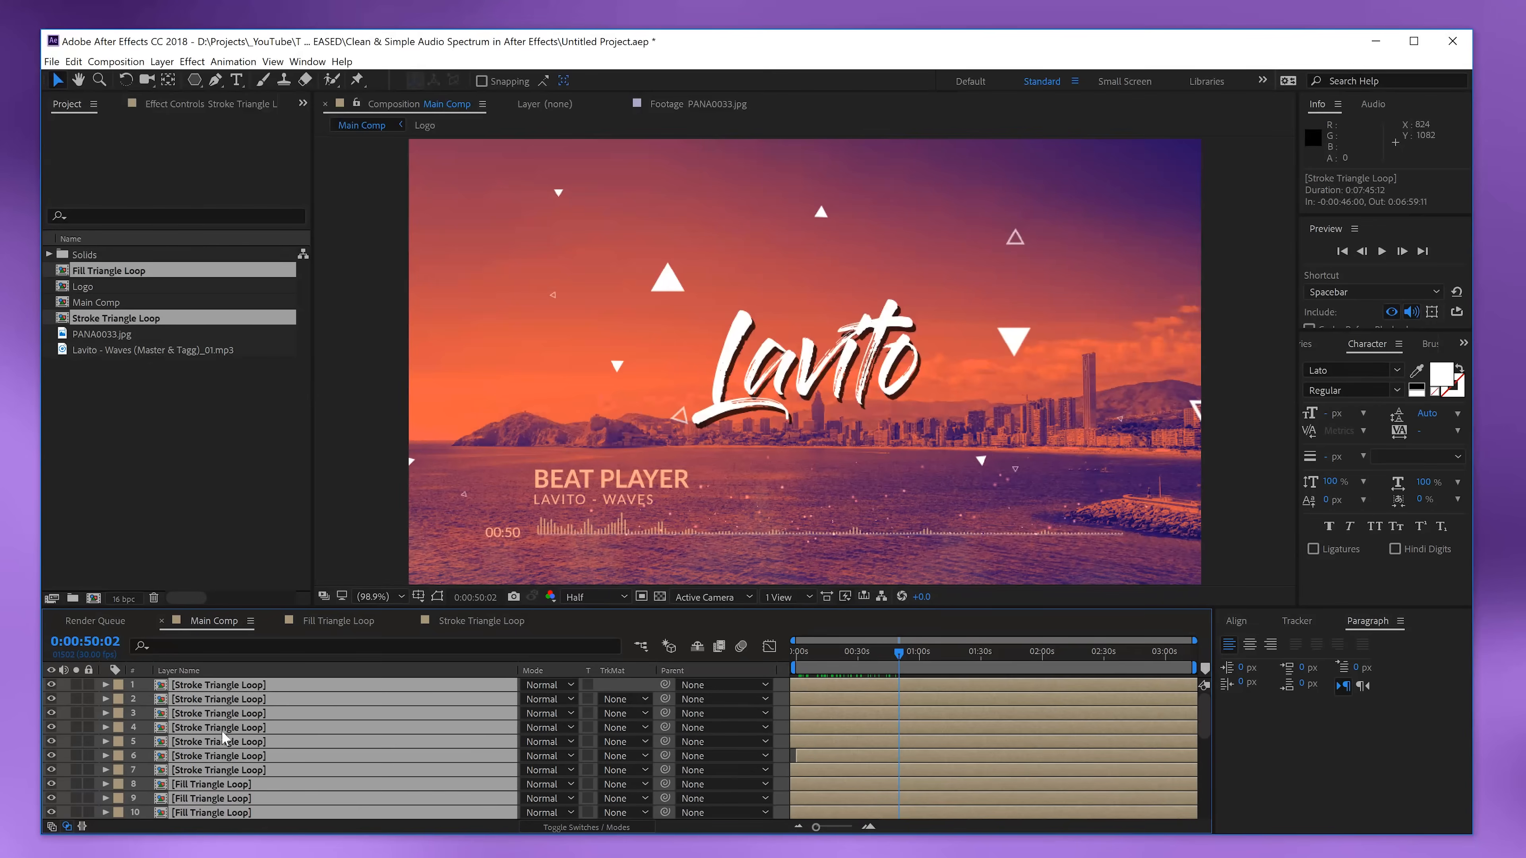
{"action": "key", "text": "ctrl+shift+a"}
{"action": "left_click_drag", "start_coordinate": [796, 755], "coordinate": [781, 756]}
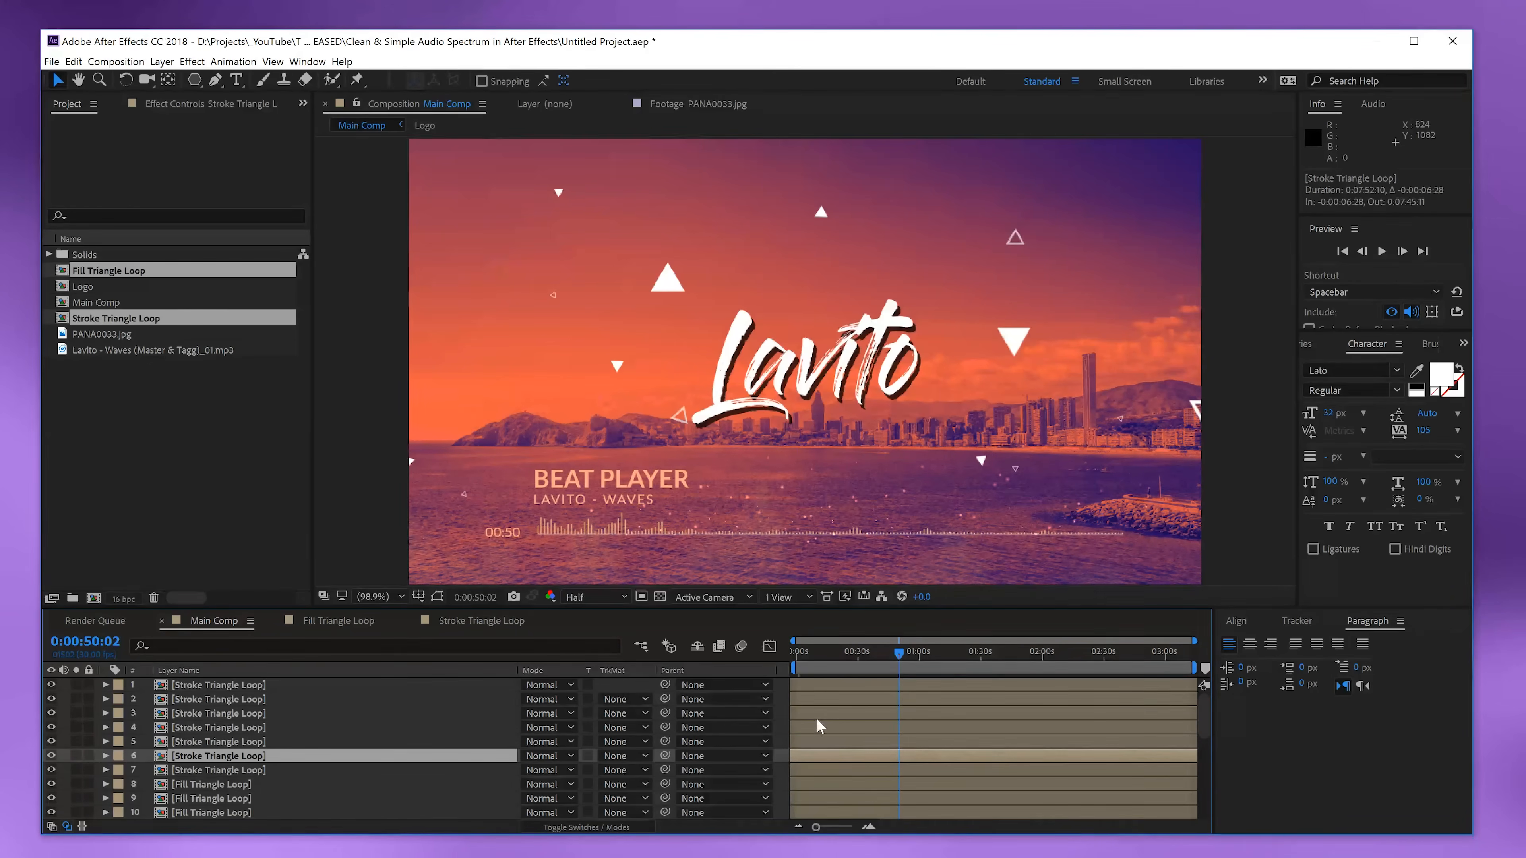
- Apply a Fill effect to the topmost Stroke Triangle Loop layer, sampling its color from the reddish upper sky
{"action": "left_click", "coordinate": [835, 688]}
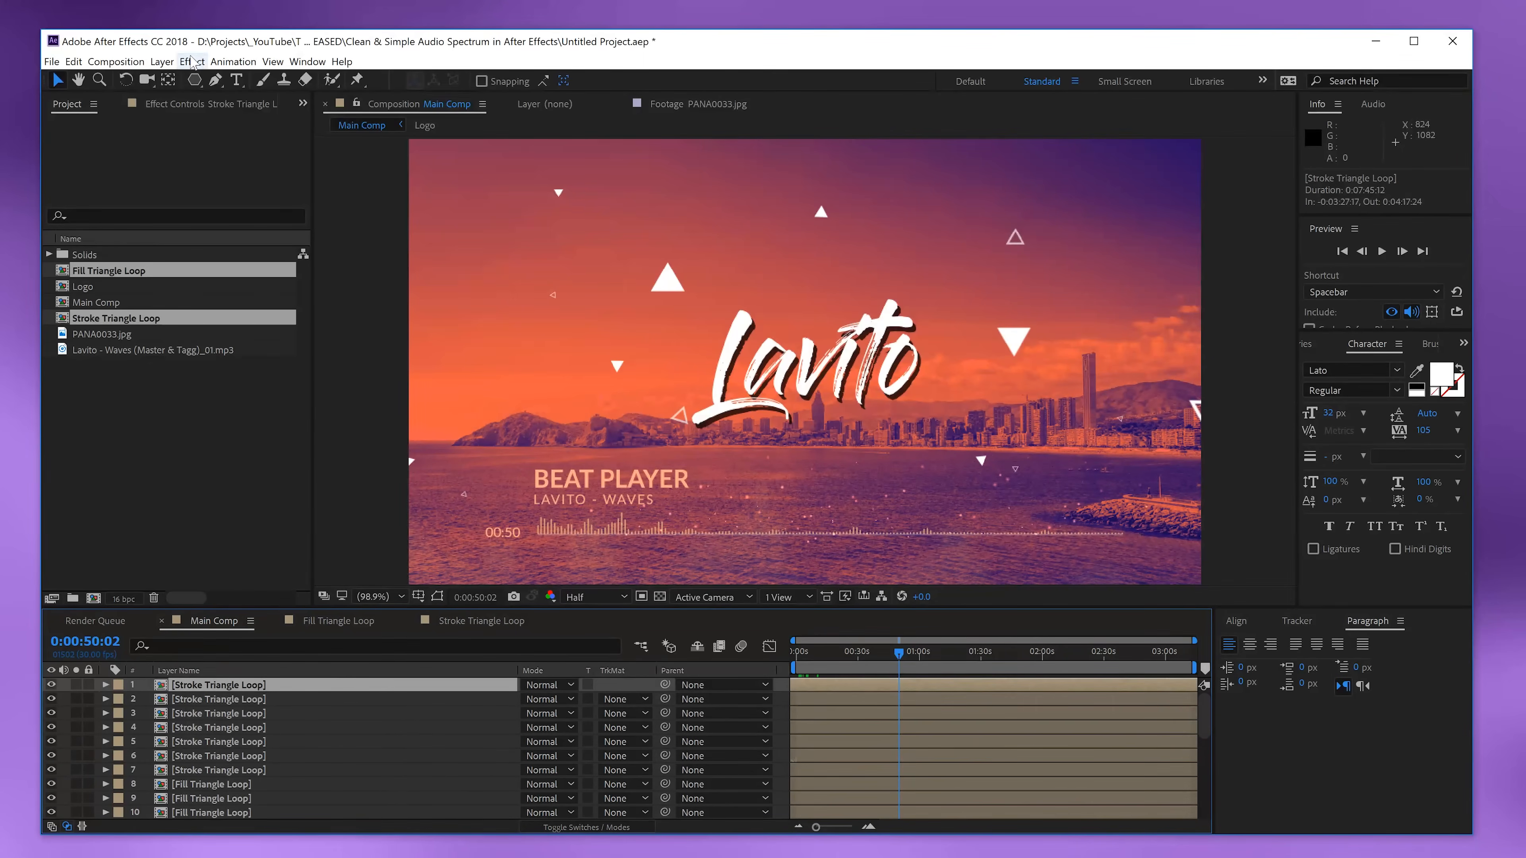
{"action": "left_click", "coordinate": [191, 62]}
{"action": "mouse_move", "coordinate": [59, 273]}
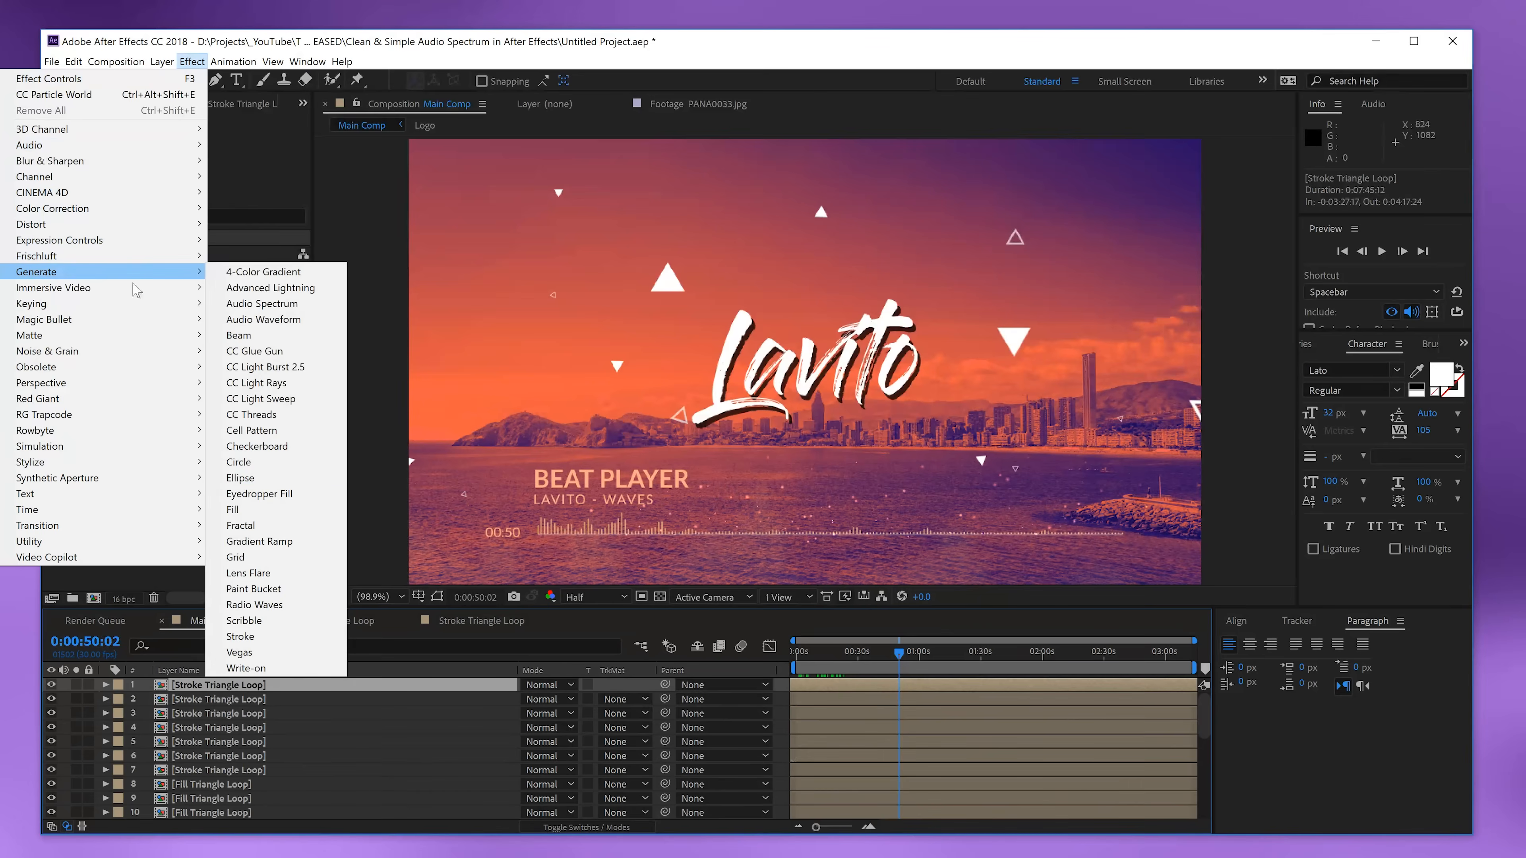
{"action": "left_click", "coordinate": [234, 510]}
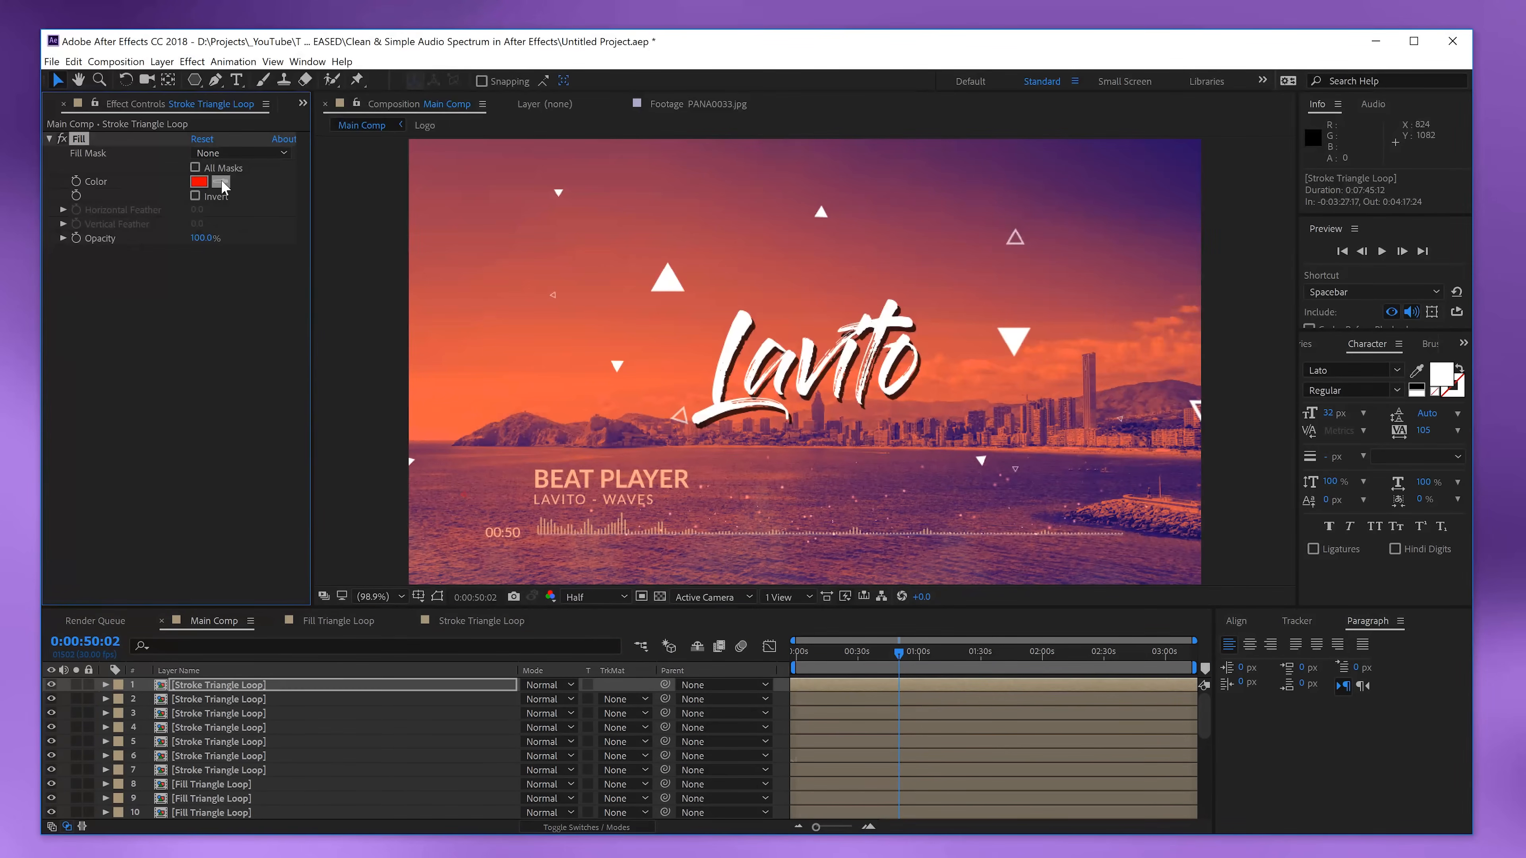
{"action": "left_click", "coordinate": [670, 168]}
- Copy the reddish Fill effect onto Stroke Triangle Loop layer 5 and Fill Triangle Loop layers 11 and 14
{"action": "left_click", "coordinate": [254, 742]}
{"action": "scroll", "coordinate": [252, 743], "scroll_direction": "down", "scroll_amount": 1}
{"action": "left_click", "coordinate": [247, 788], "text": "ctrl"}
{"action": "scroll", "coordinate": [254, 786], "scroll_direction": "down", "scroll_amount": 2}
{"action": "left_click", "coordinate": [252, 736], "text": "ctrl"}
{"action": "scroll", "coordinate": [252, 735], "scroll_direction": "up", "scroll_amount": 3}
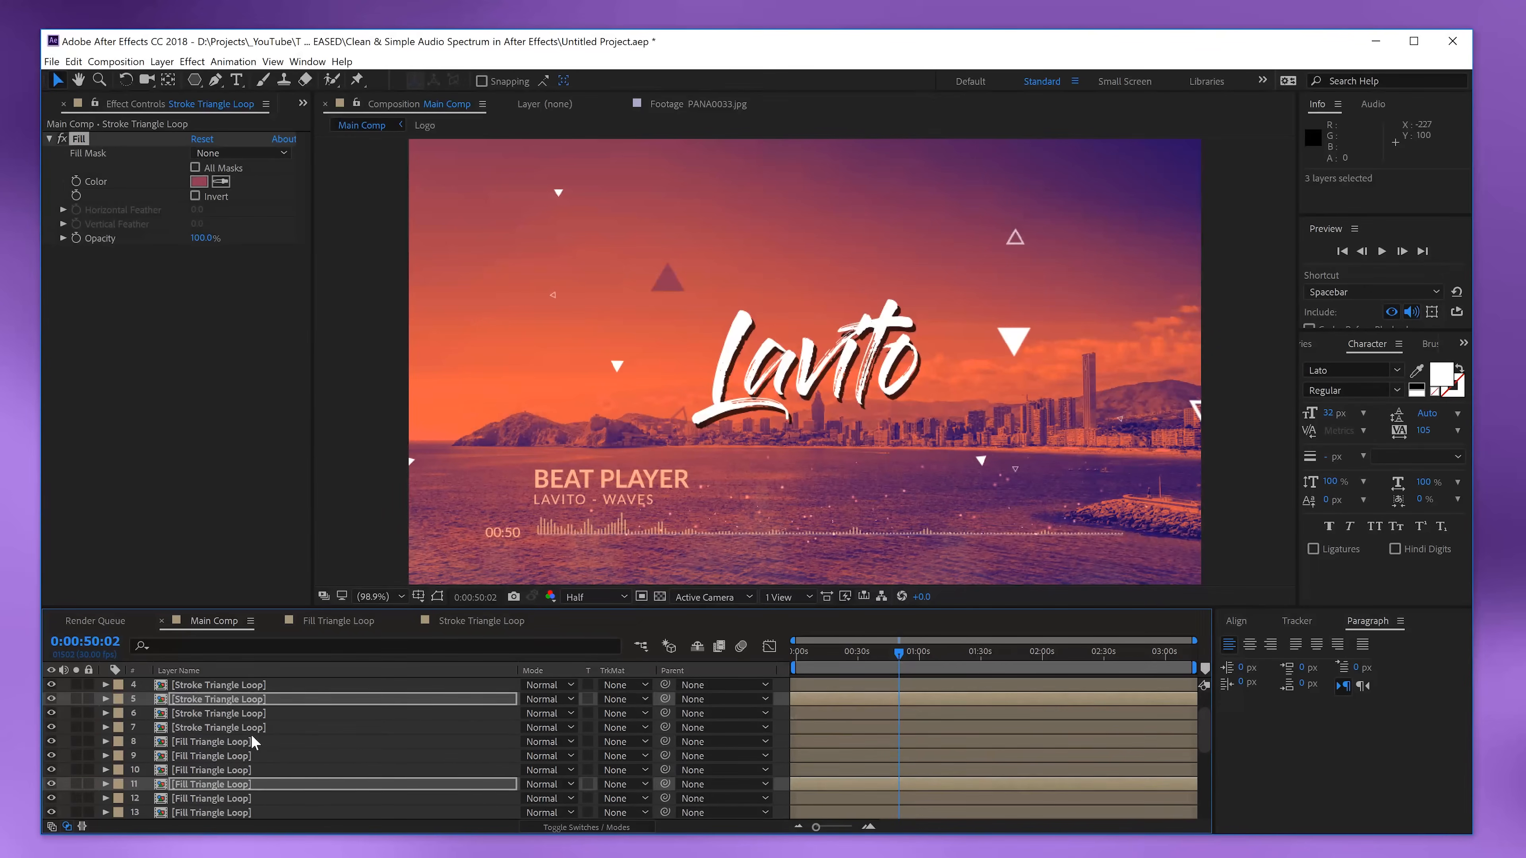
- Apply a Fill effect to Stroke Triangle Loop layer 2, sampling its color from the orange sky near the skyline
{"action": "left_click", "coordinate": [256, 701]}
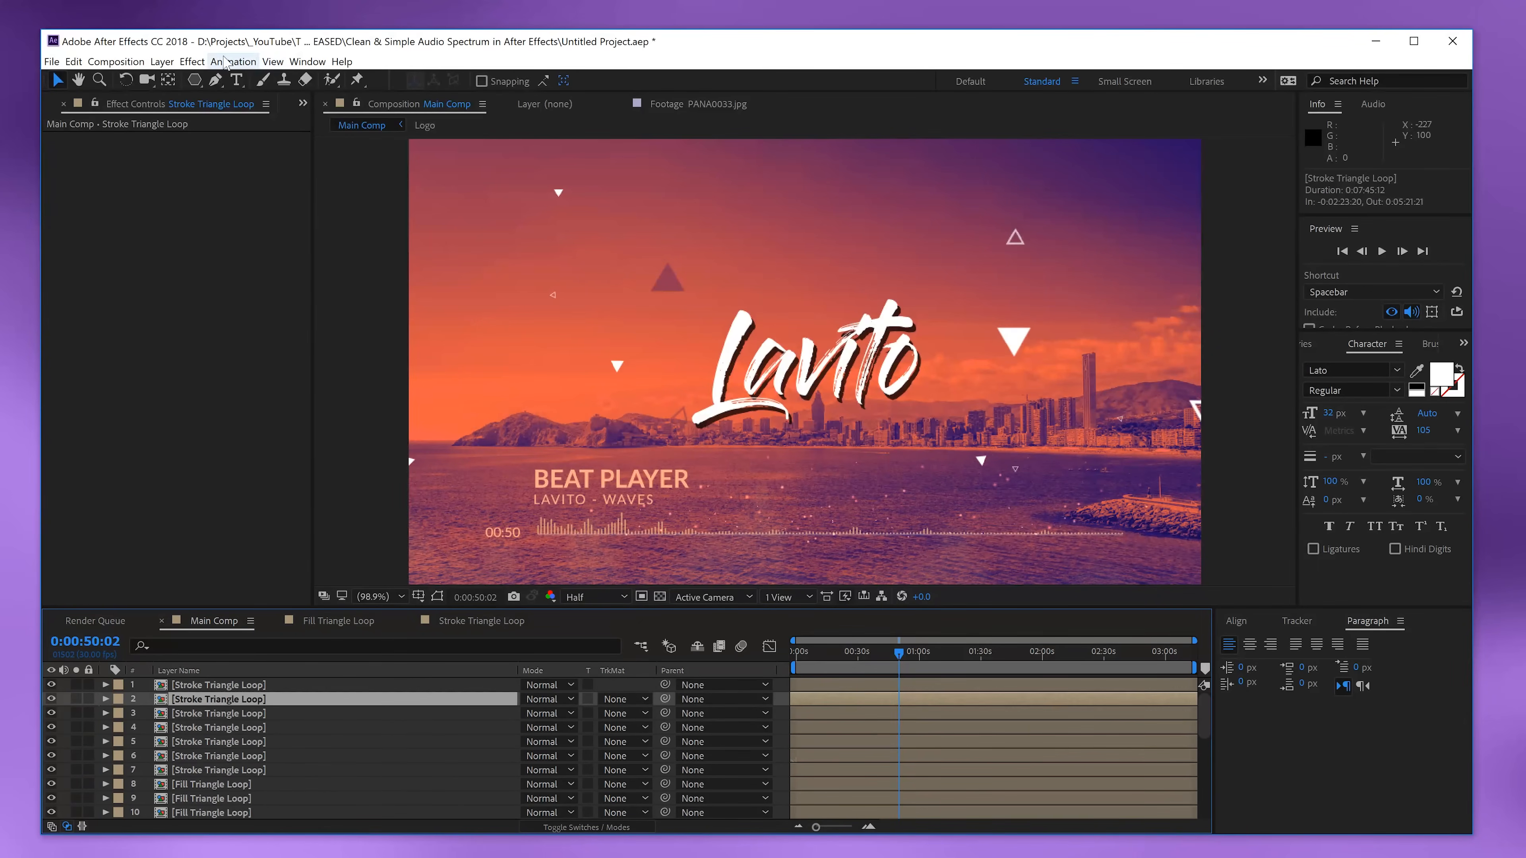
{"action": "left_click", "coordinate": [191, 61]}
{"action": "mouse_move", "coordinate": [111, 274]}
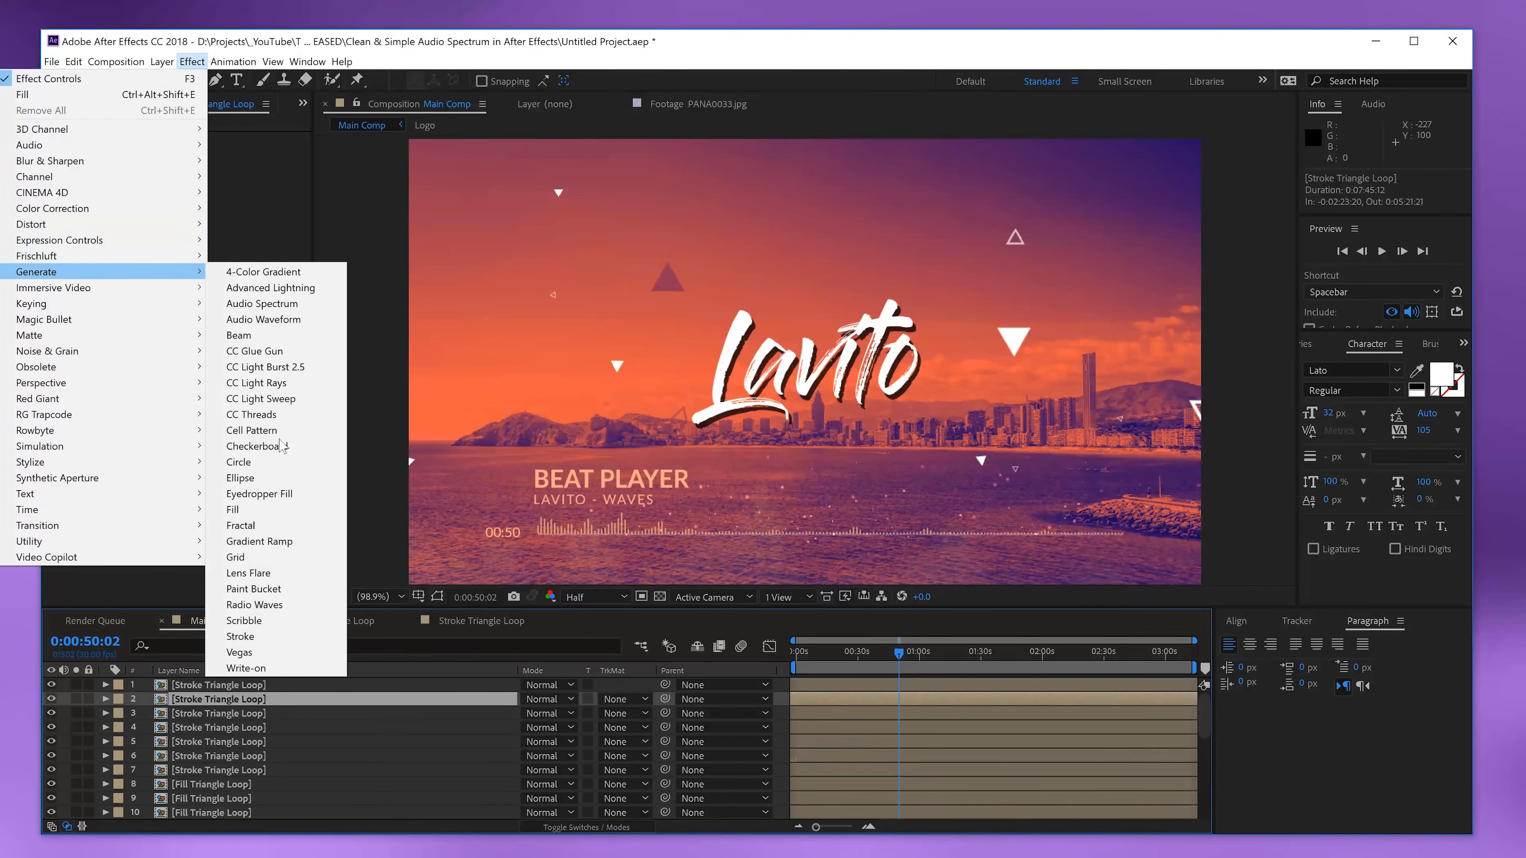
{"action": "left_click", "coordinate": [253, 509]}
{"action": "left_click", "coordinate": [225, 181]}
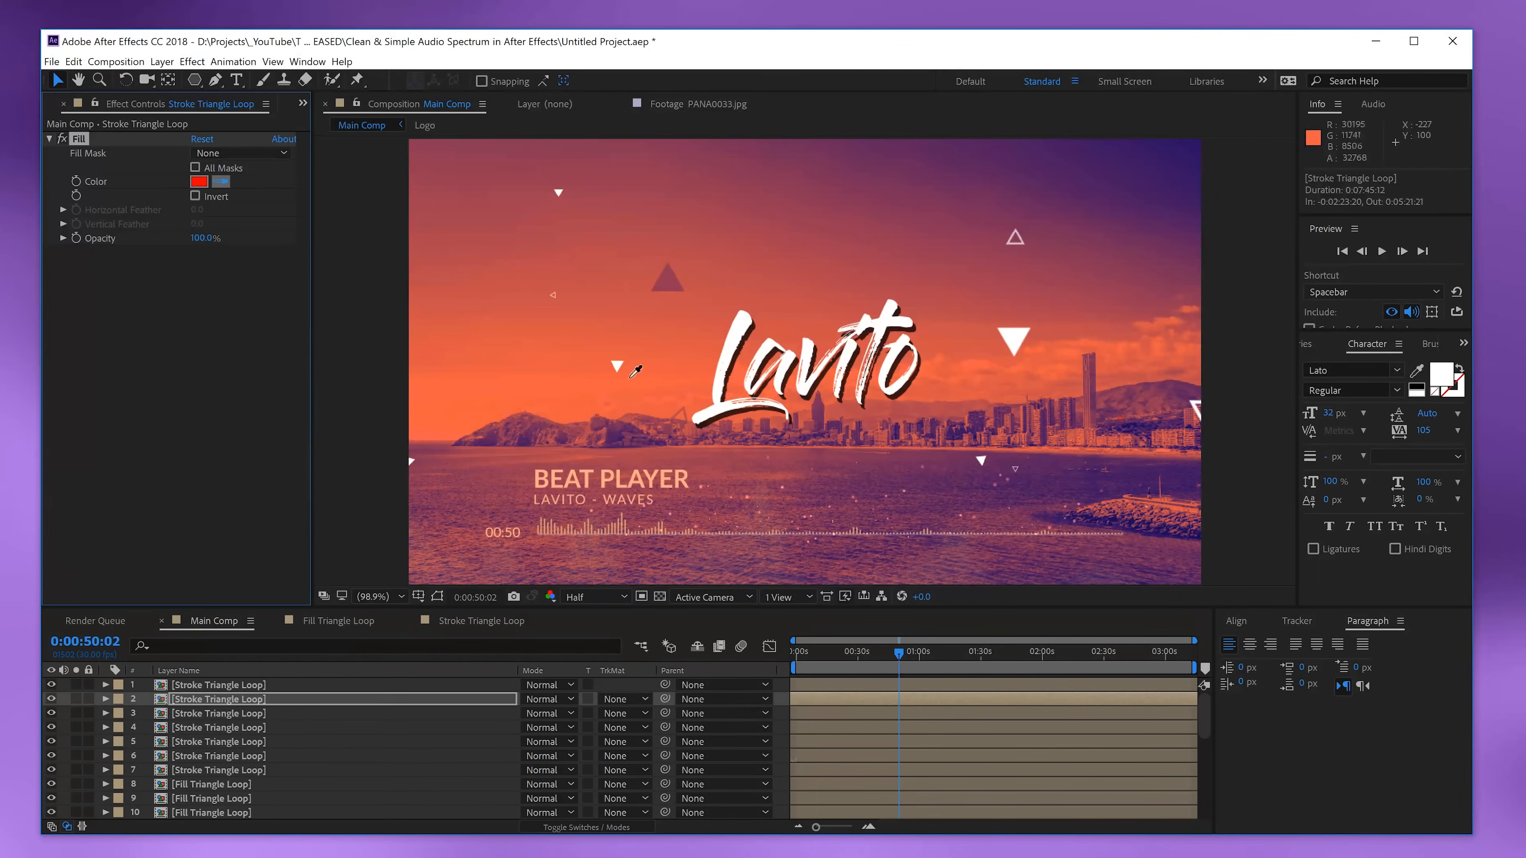
{"action": "left_click", "coordinate": [1164, 338]}
- Copy the orange Fill effect onto Stroke Triangle Loop layers 3 and 7
{"action": "left_click", "coordinate": [239, 713]}
{"action": "key", "text": "ctrl+v"}
{"action": "left_click", "coordinate": [248, 767]}
{"action": "key", "text": "ctrl+v"}
{"action": "left_click", "coordinate": [257, 748]}
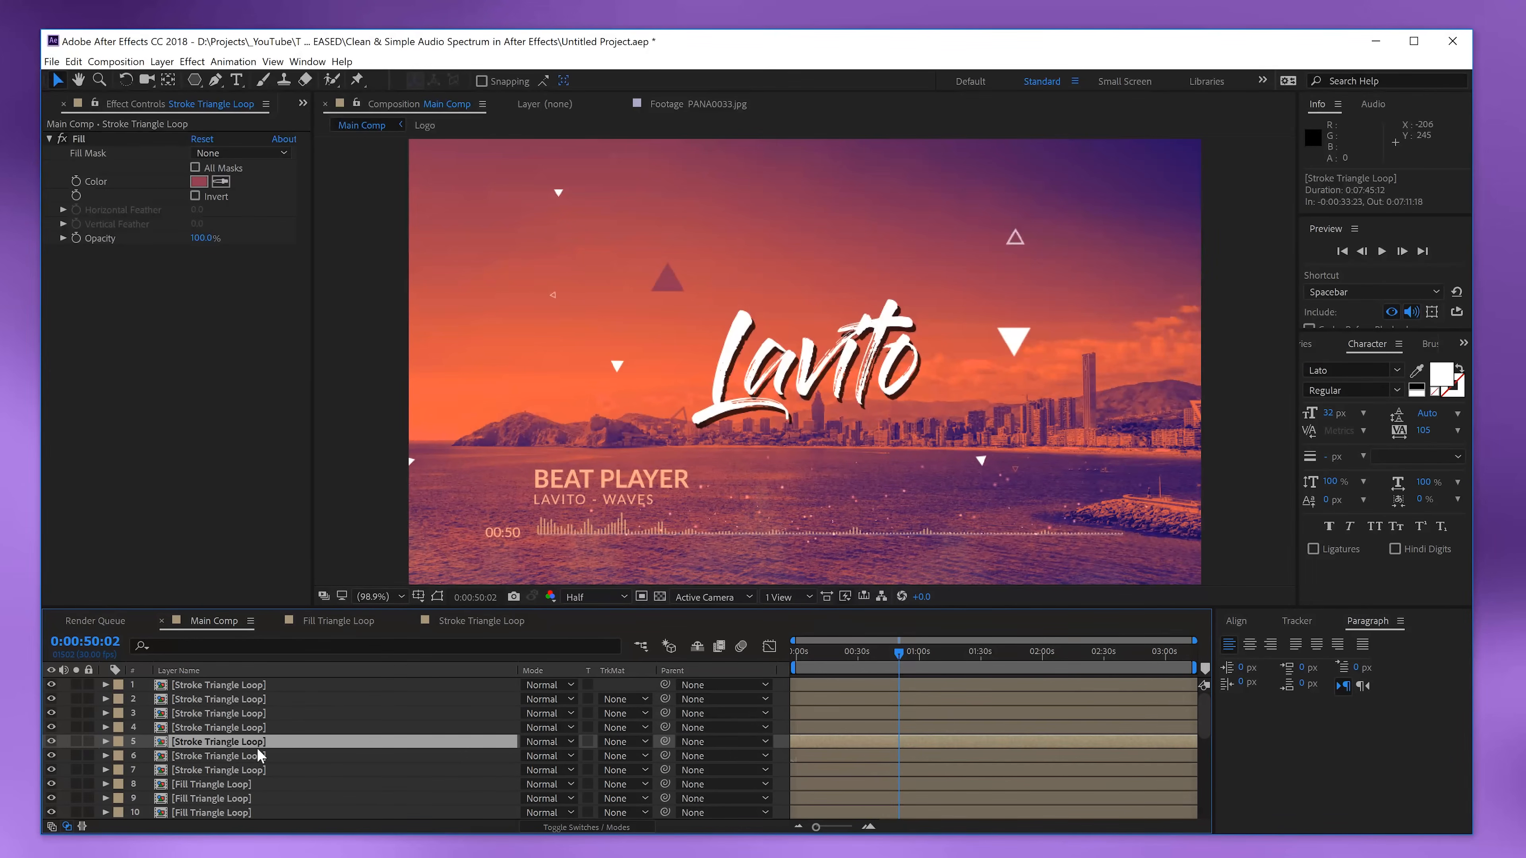
- Paste the orange Fill effect onto Fill Triangle Loop layers 9, 11, 12 and 13
{"action": "left_click", "coordinate": [233, 800]}
{"action": "key", "text": "ctrl+v"}
{"action": "scroll", "coordinate": [250, 787], "scroll_direction": "down", "scroll_amount": 1}
{"action": "left_click", "coordinate": [250, 784]}
{"action": "key", "text": "ctrl+v"}
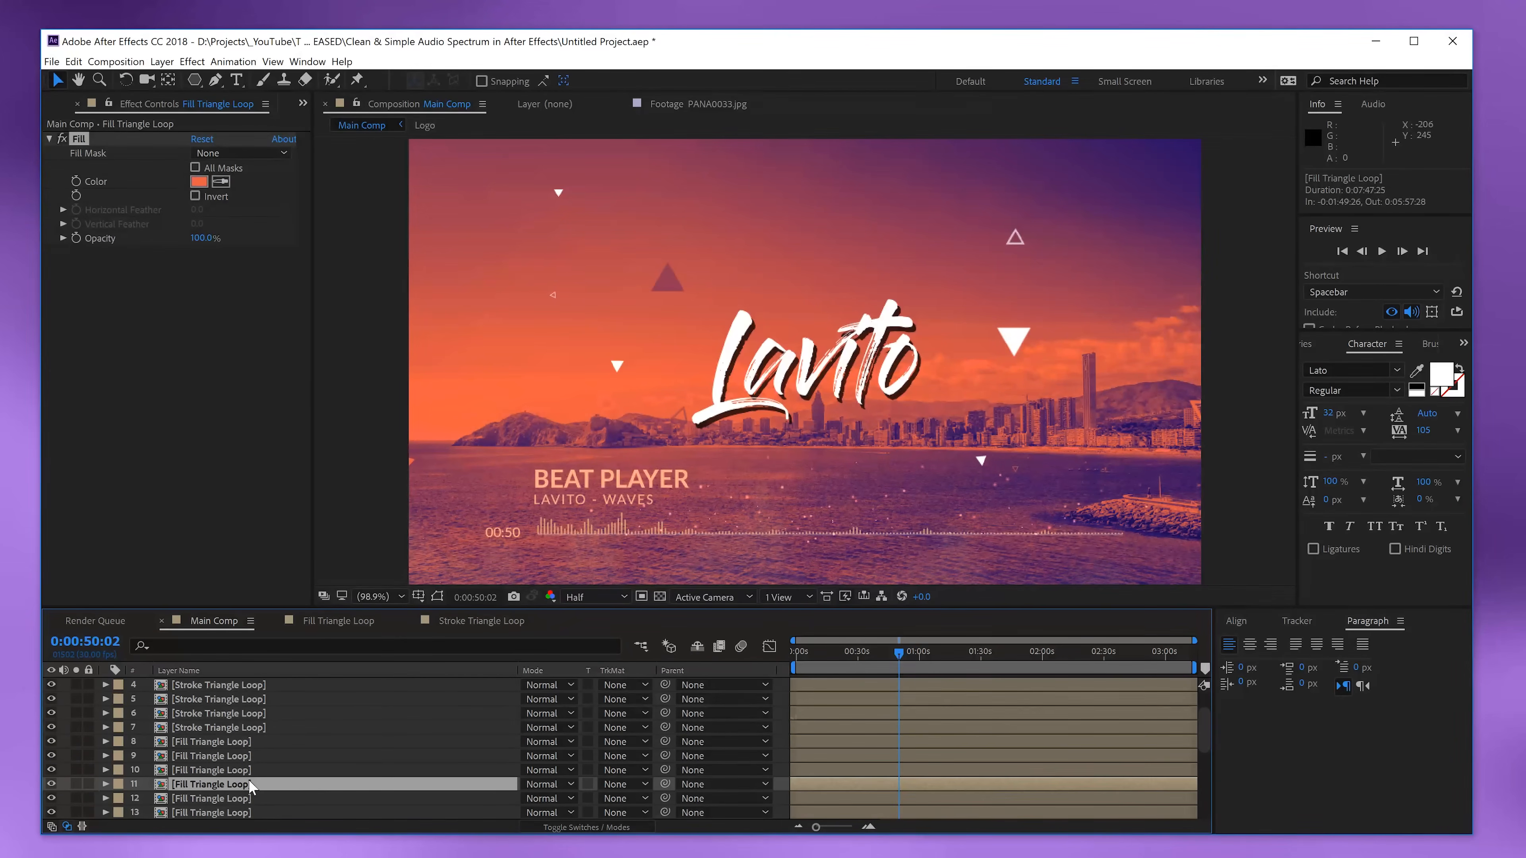
{"action": "scroll", "coordinate": [248, 782], "scroll_direction": "down", "scroll_amount": 1}
{"action": "left_click", "coordinate": [247, 784]}
{"action": "key", "text": "ctrl+v"}
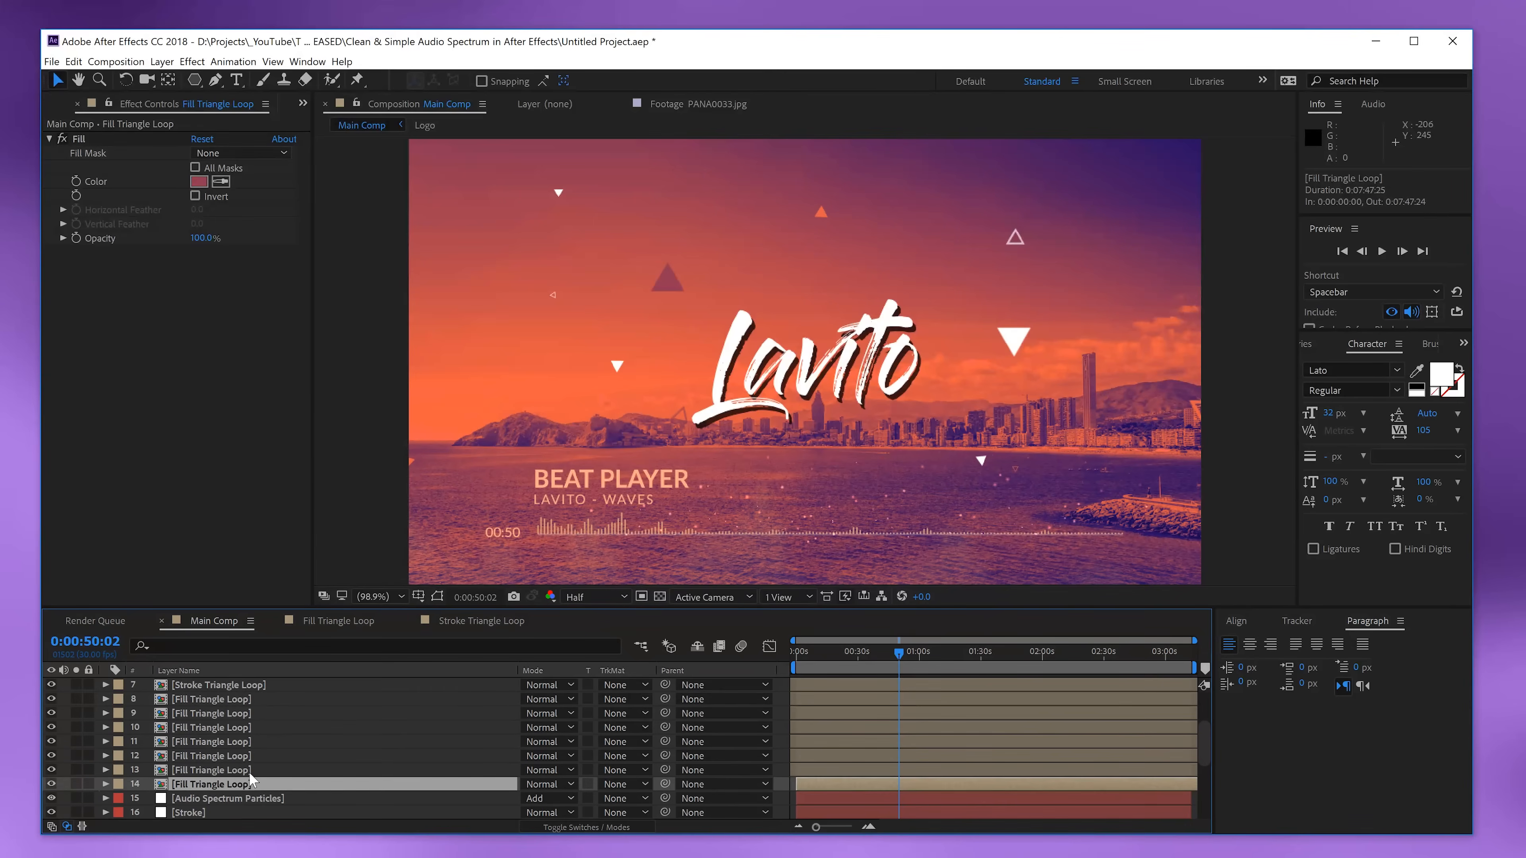
{"action": "left_click", "coordinate": [250, 770]}
{"action": "key", "text": "ctrl+v"}
{"action": "left_click", "coordinate": [243, 754]}
{"action": "key", "text": "ctrl+v"}
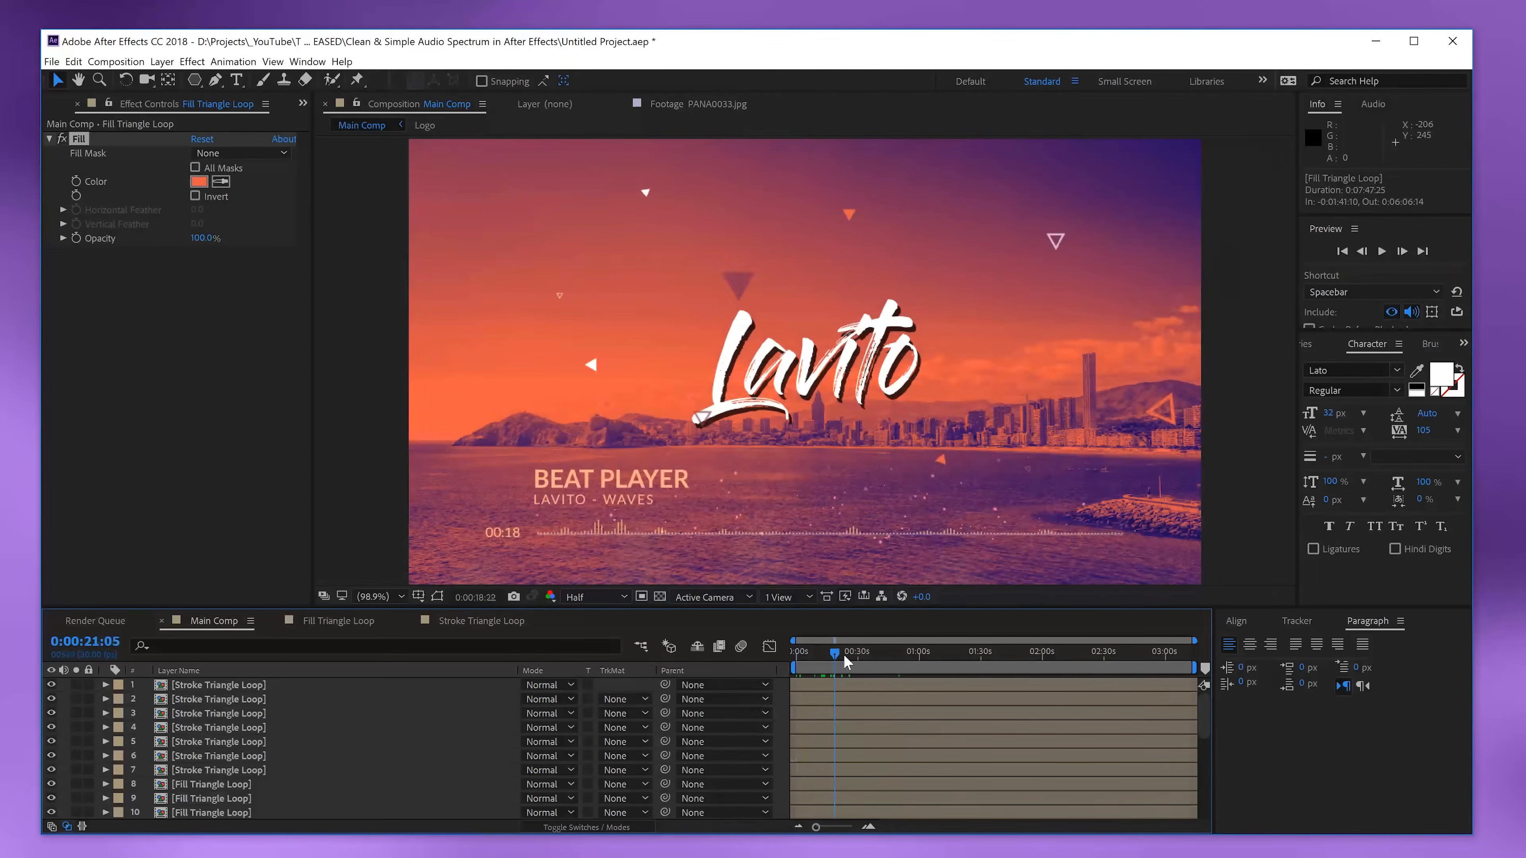
- At 0:00:26:14, apply Gaussian Blur with a blurriness of 30.7 to the small orange triangle left of the BEAT PLAYER title
{"action": "left_click_drag", "start_coordinate": [841, 658], "coordinate": [852, 658]}
{"action": "scroll", "coordinate": [312, 772], "scroll_direction": "down", "scroll_amount": 2}
{"action": "left_click", "coordinate": [310, 759]}
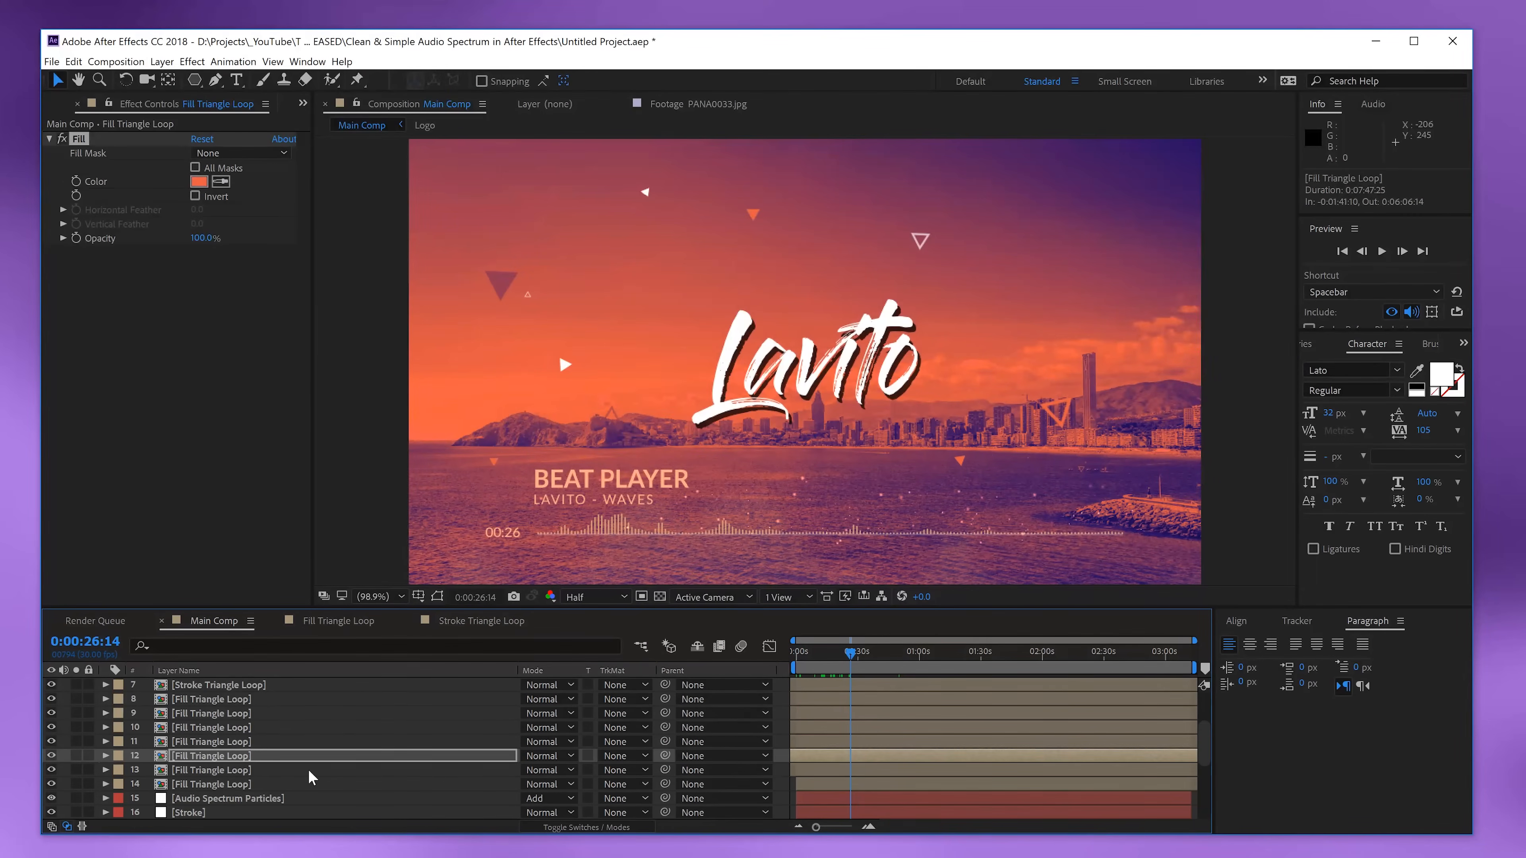
{"action": "left_click", "coordinate": [270, 785]}
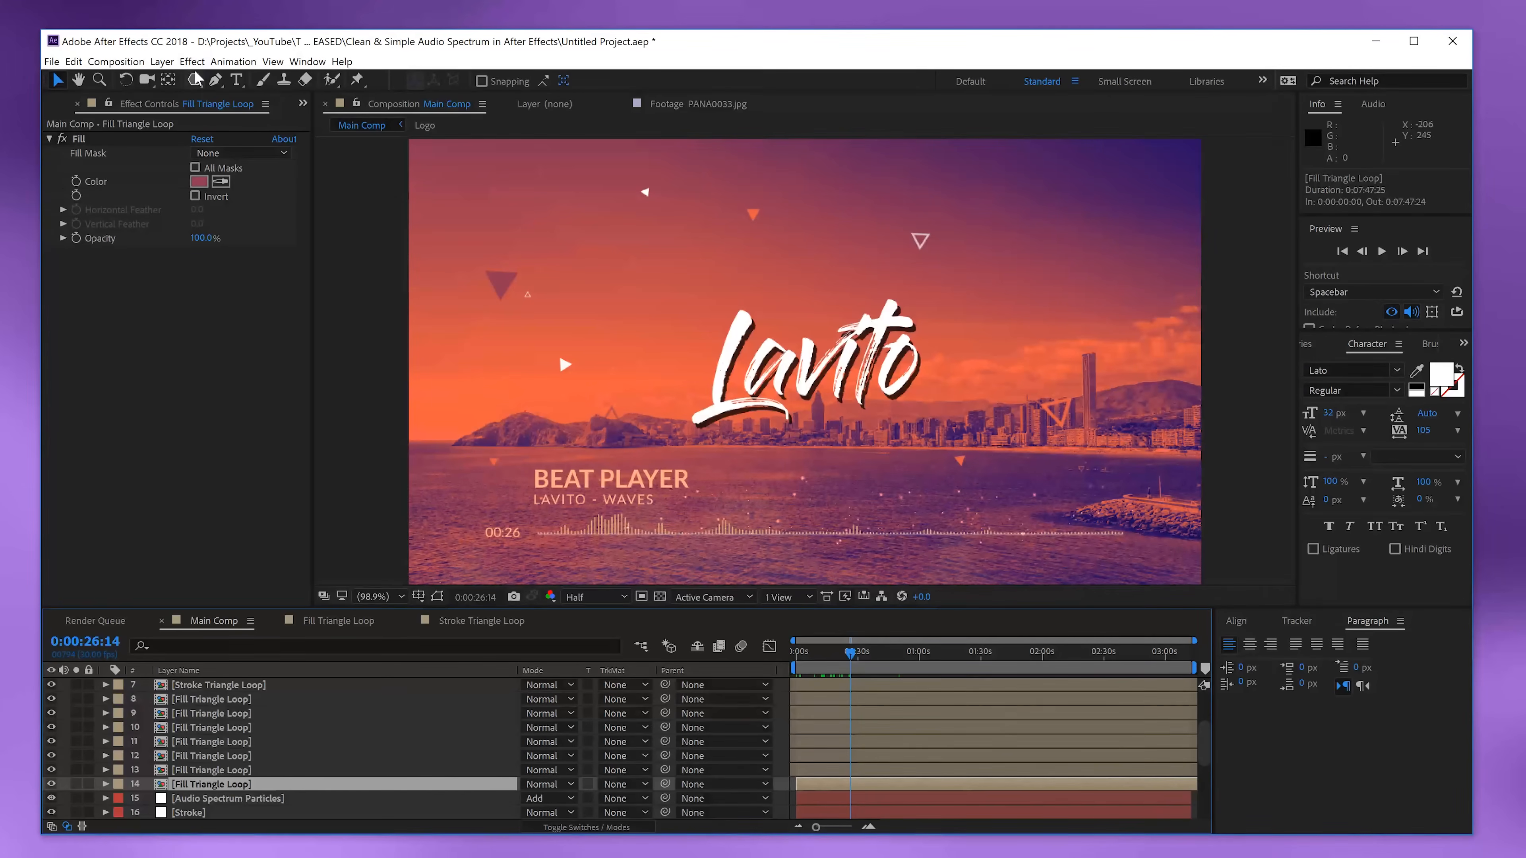
{"action": "left_click", "coordinate": [493, 457]}
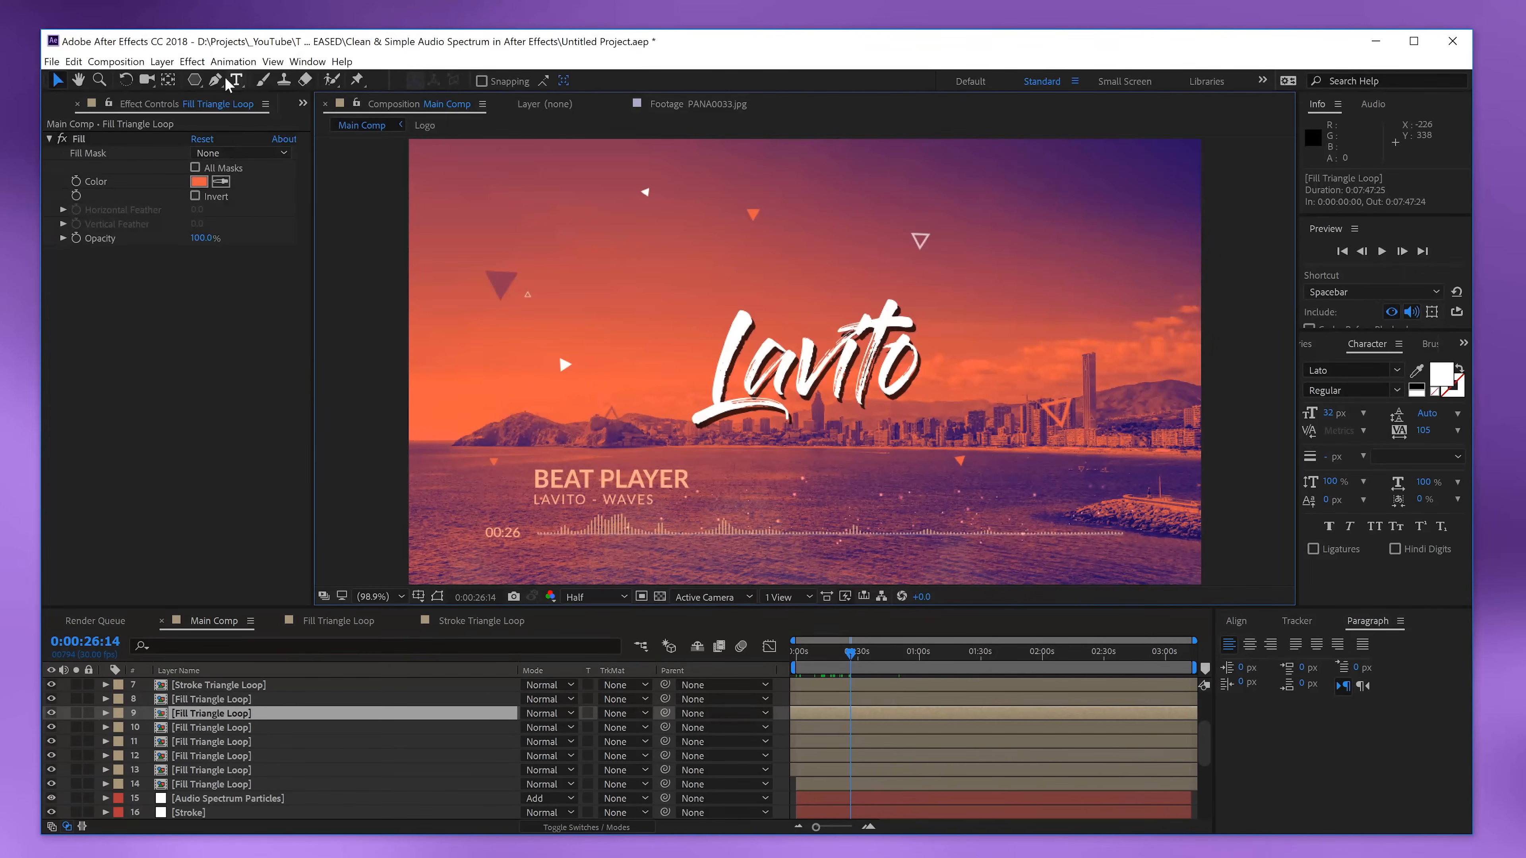
{"action": "left_click", "coordinate": [192, 61]}
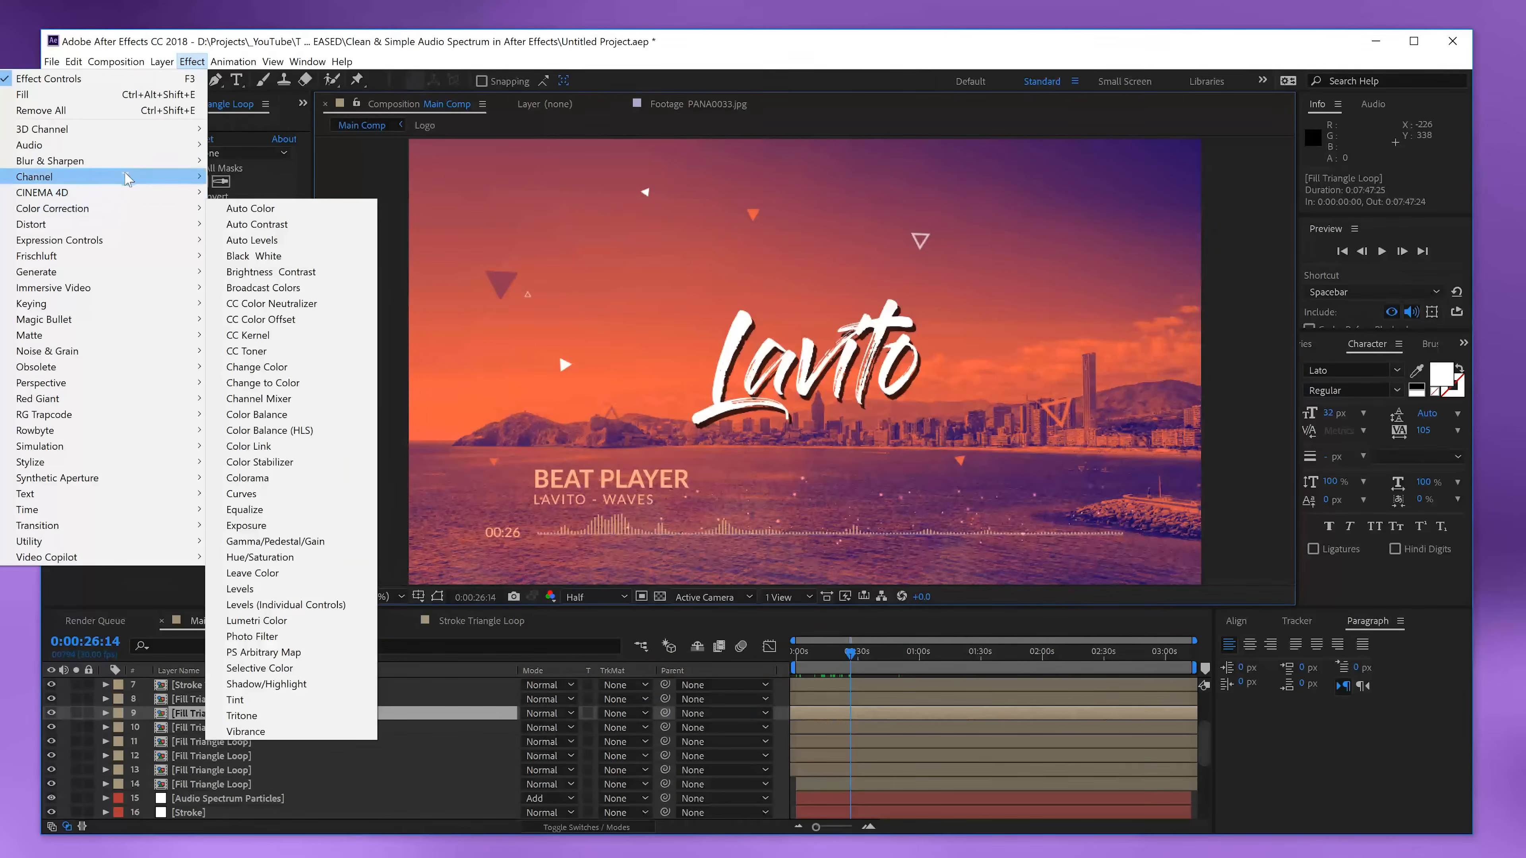
{"action": "mouse_move", "coordinate": [129, 161]}
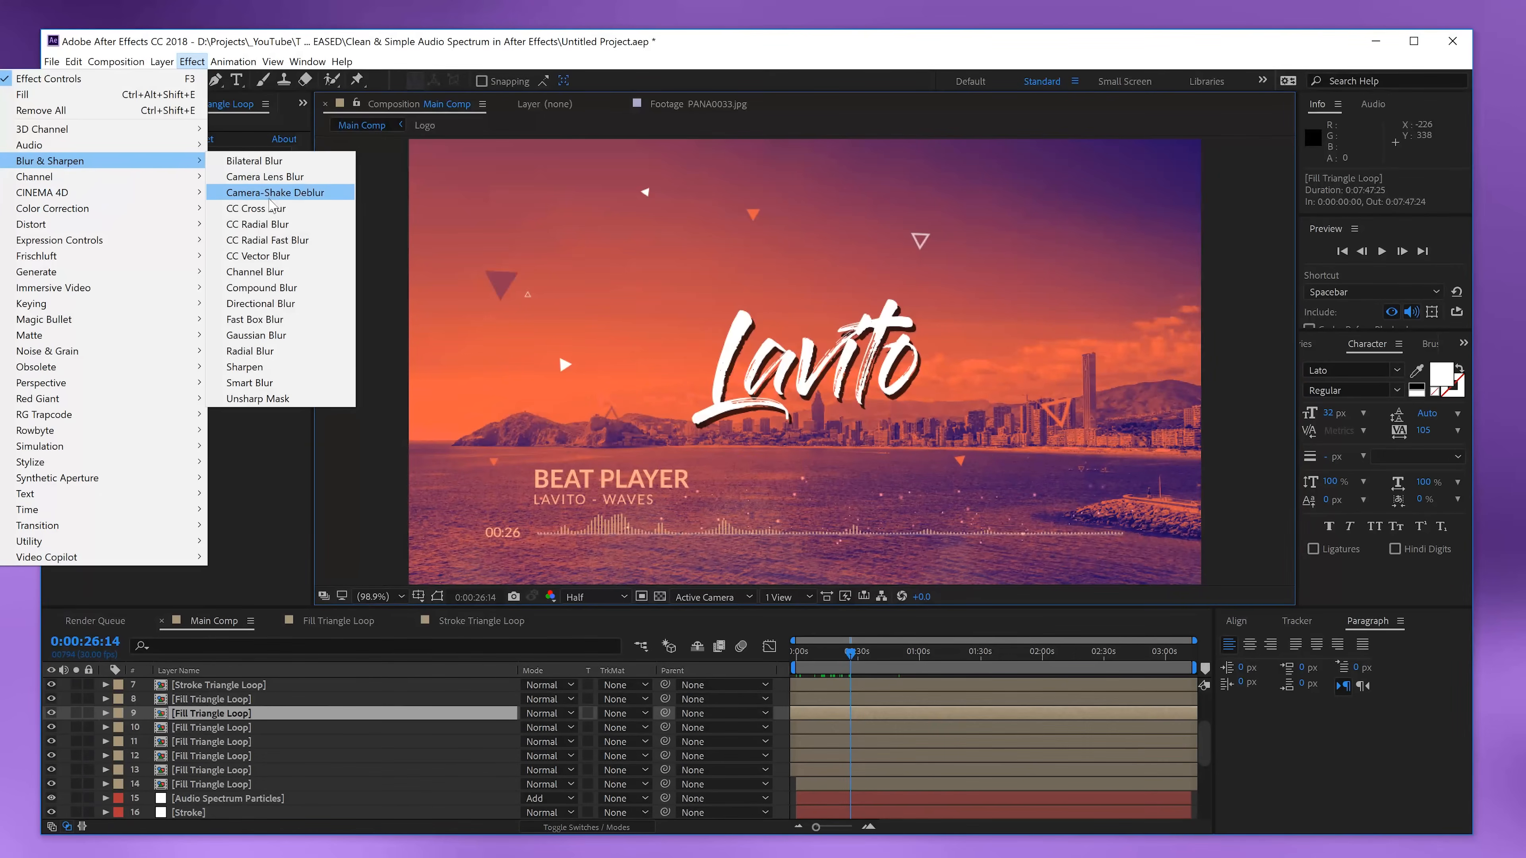
{"action": "left_click", "coordinate": [256, 335]}
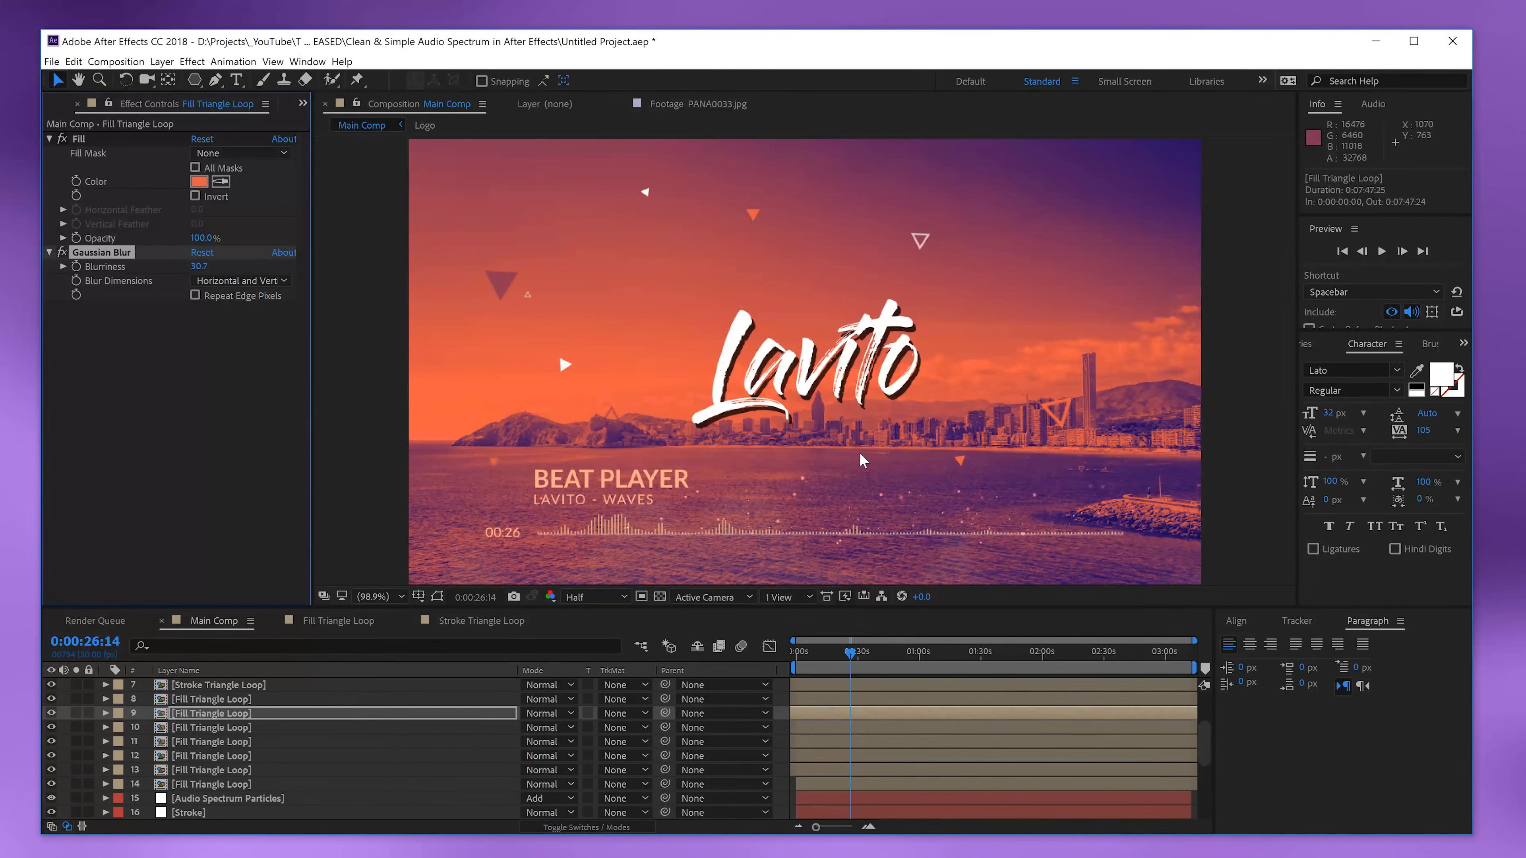
- Copy the Gaussian Blur onto other triangles around the logo, including the white outlined one above it, and scrub to 0:00:34:18
{"action": "left_click", "coordinate": [959, 459]}
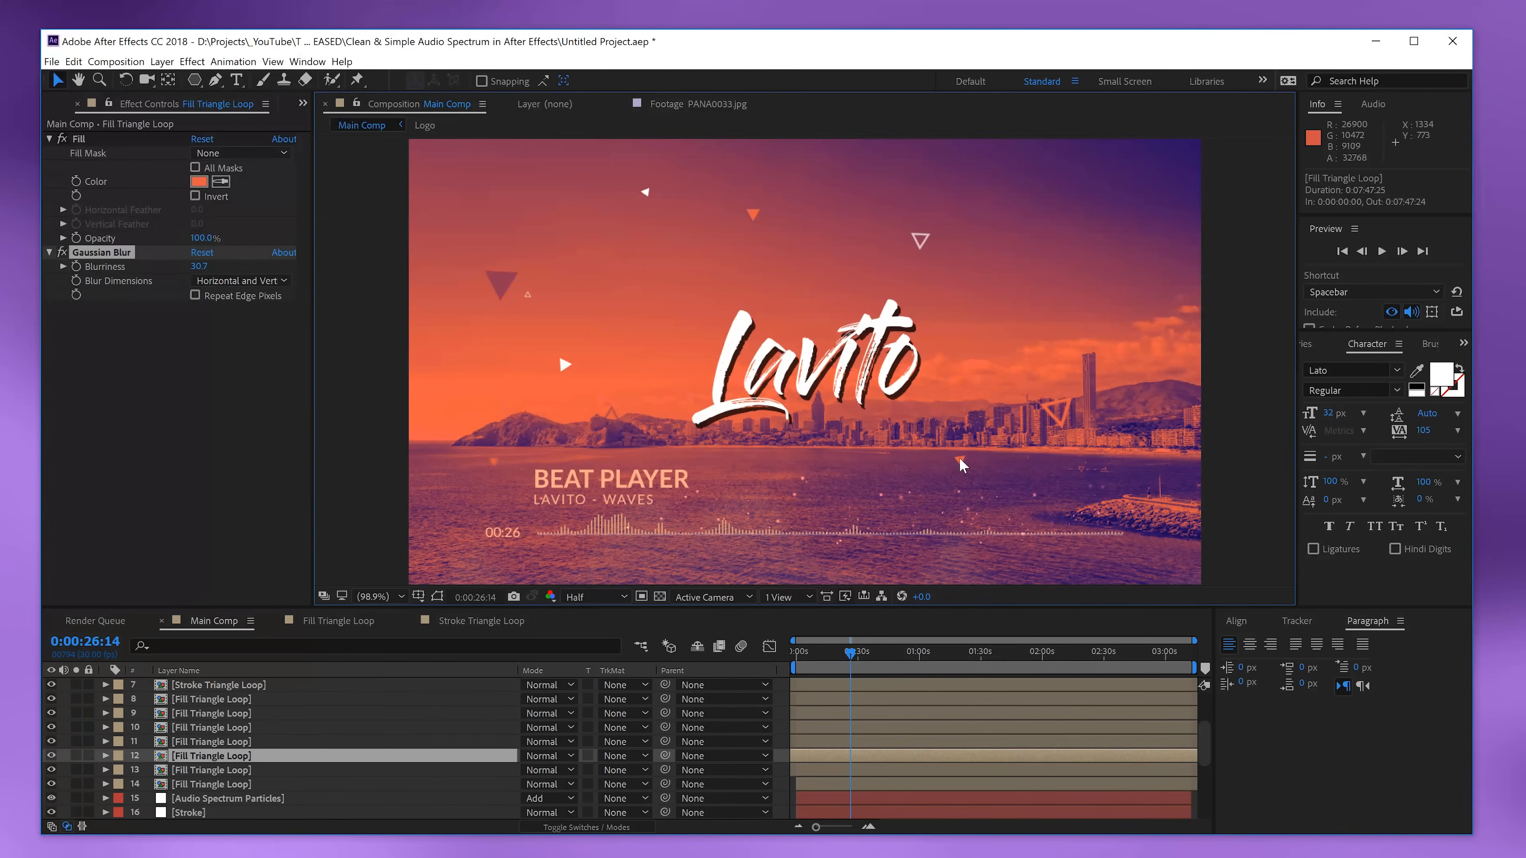
{"action": "left_click", "coordinate": [1054, 415]}
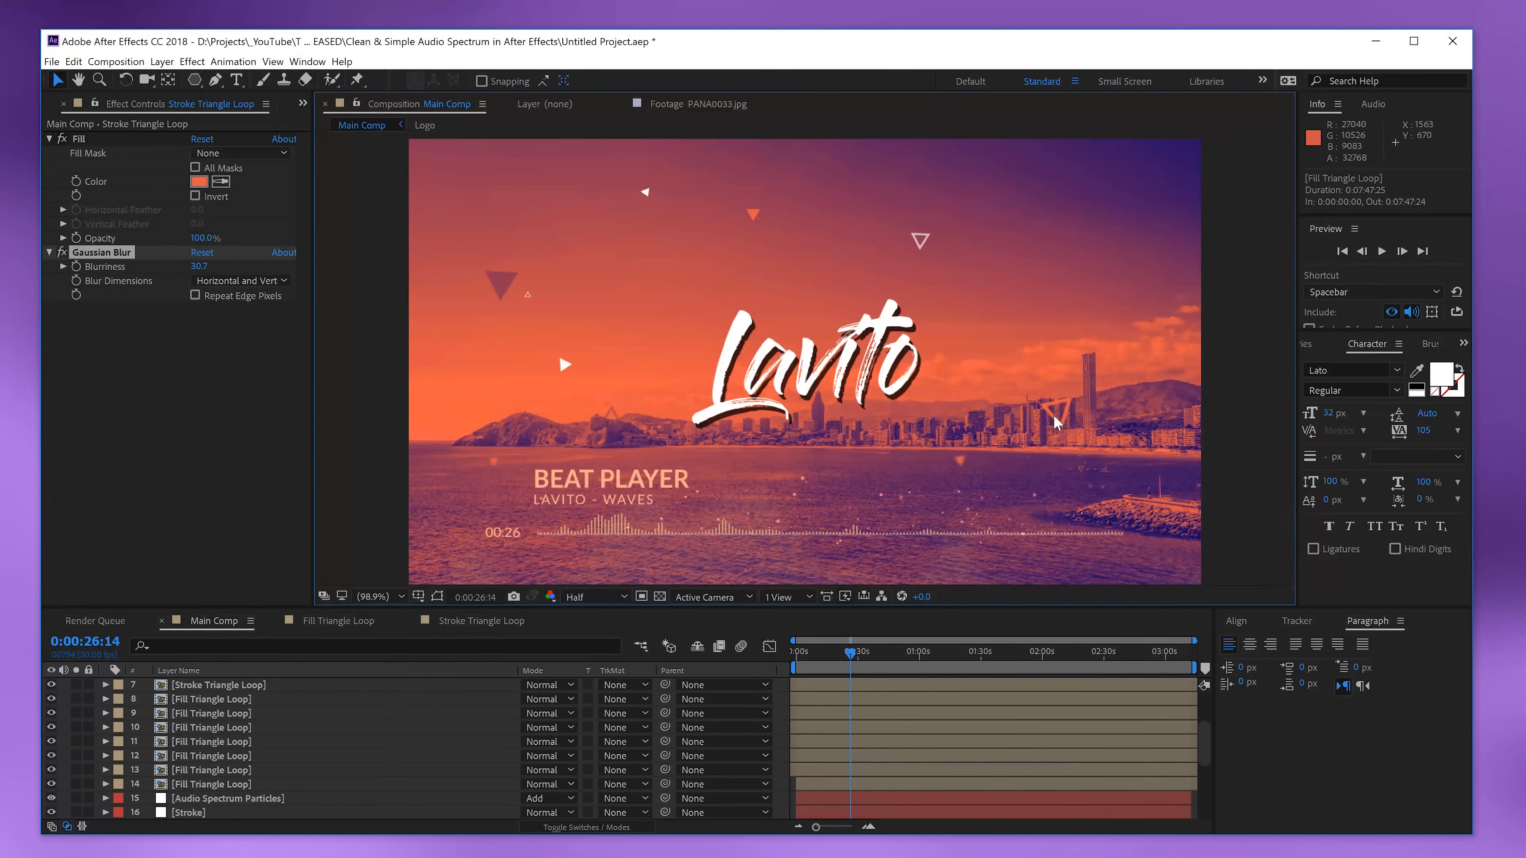
{"action": "left_click", "coordinate": [927, 236]}
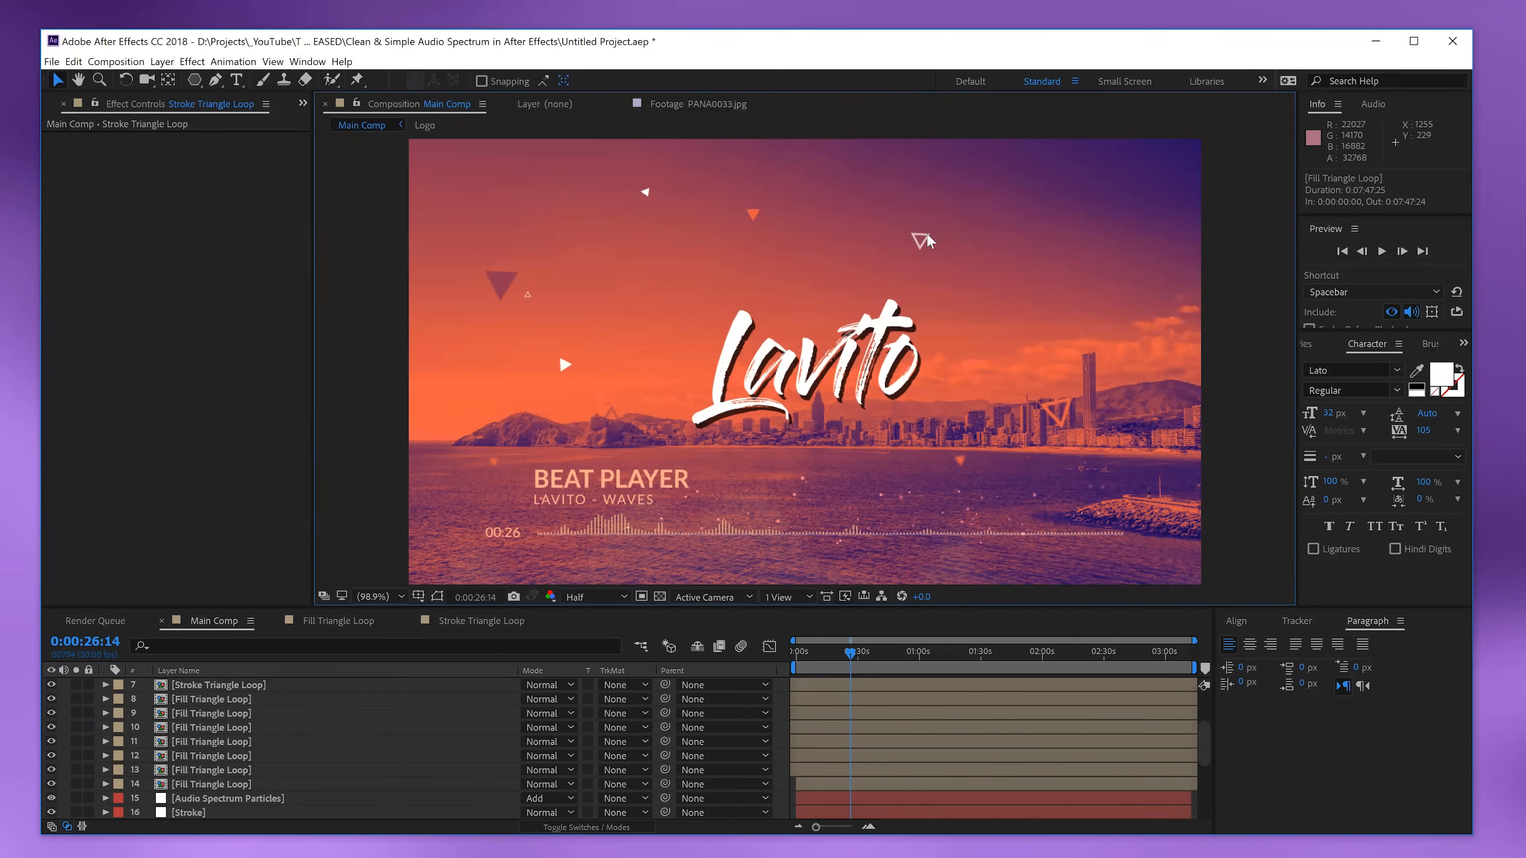
{"action": "key", "text": "ctrl+v"}
{"action": "left_click", "coordinate": [647, 190]}
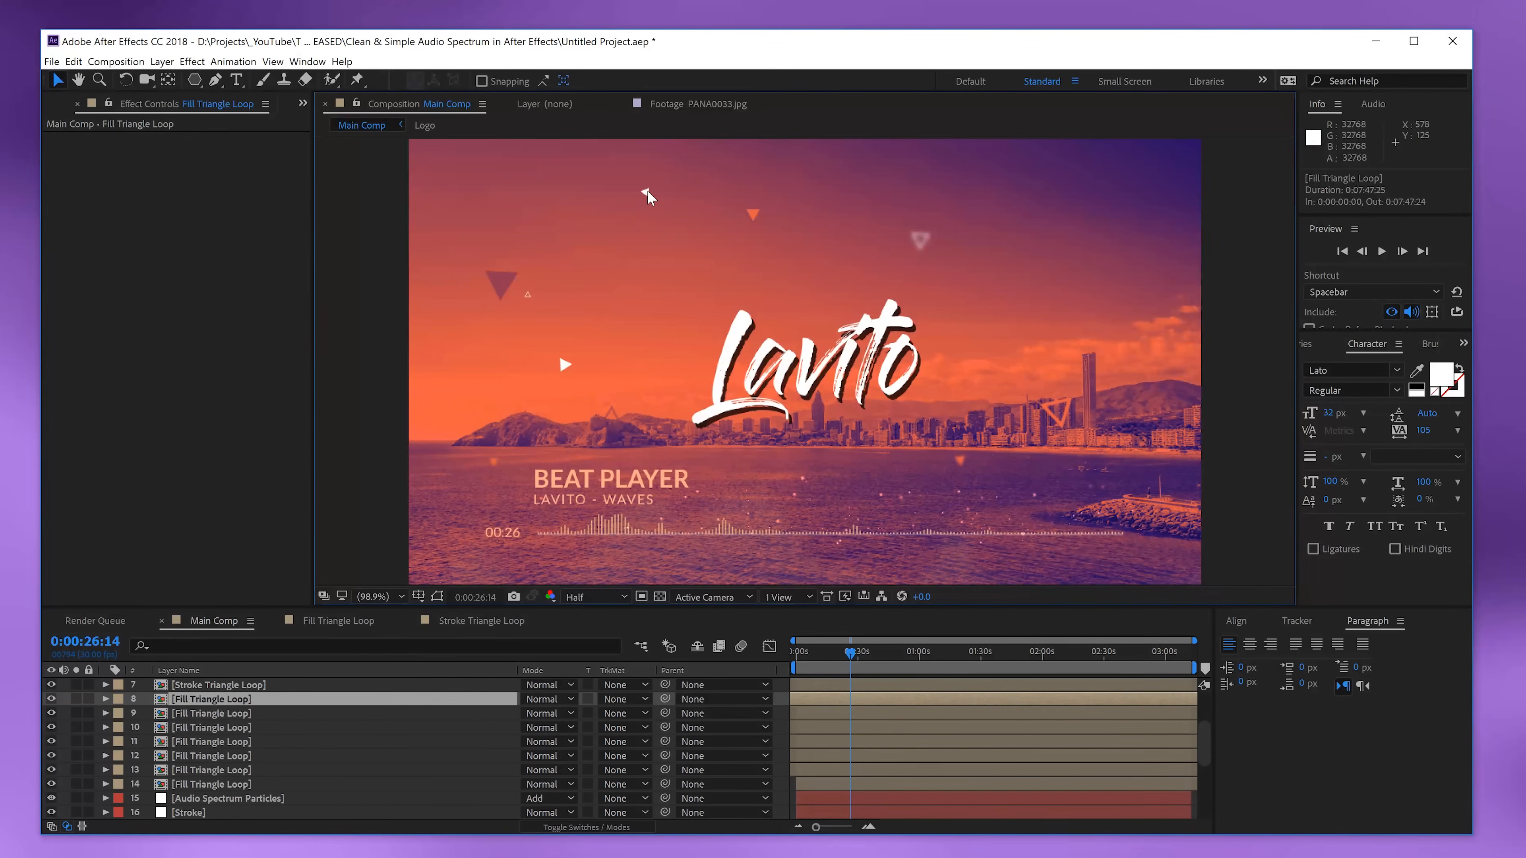
{"action": "key", "text": "ctrl+v"}
{"action": "left_click", "coordinate": [564, 368]}
{"action": "key", "text": "ctrl+v"}
{"action": "left_click_drag", "start_coordinate": [811, 671], "coordinate": [871, 689]}
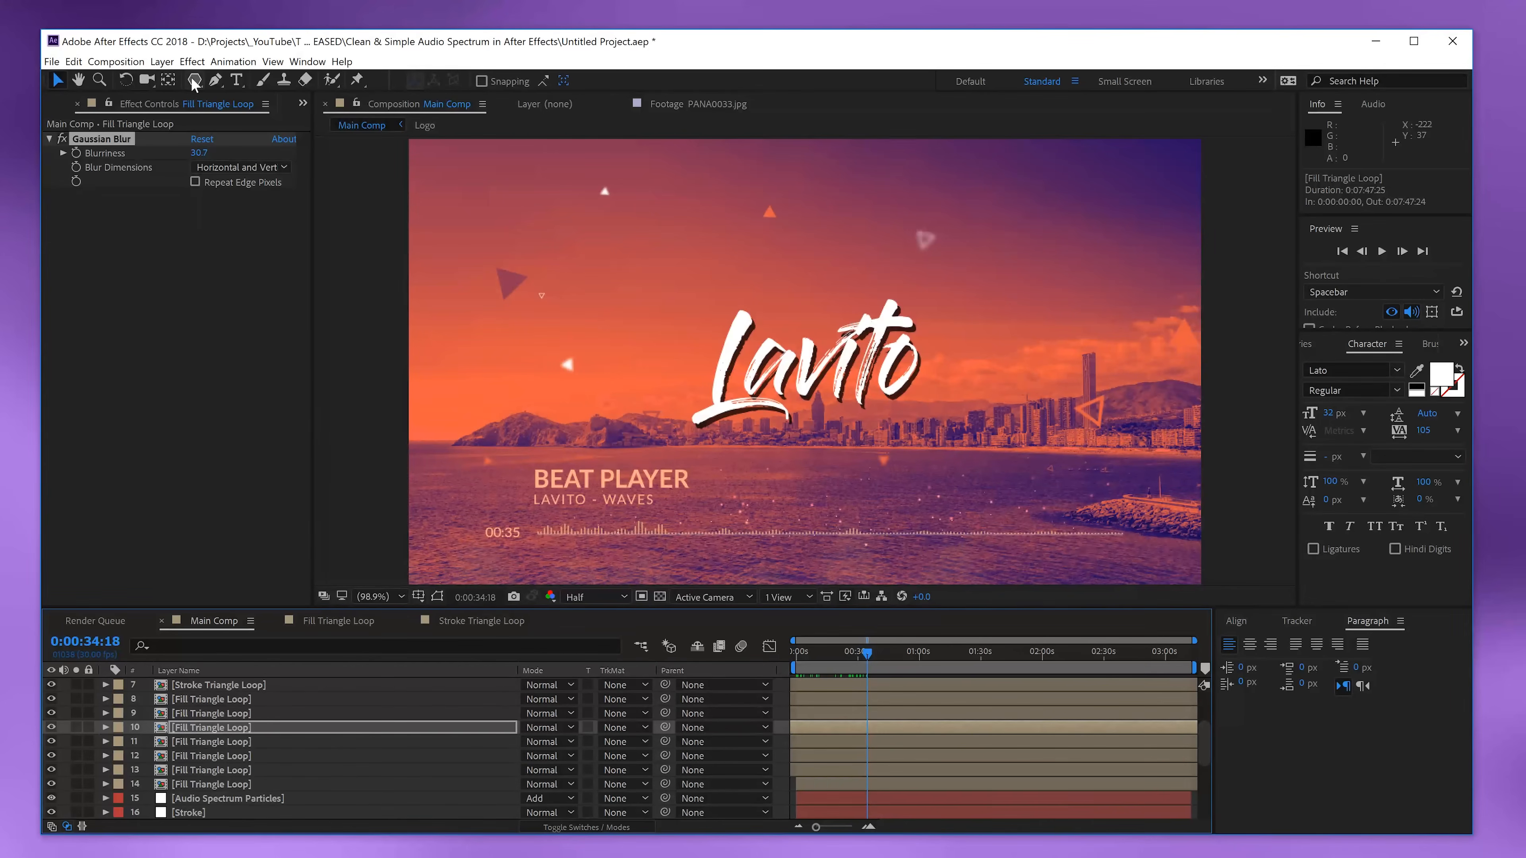
- Create a new 500 x 500 px composition named Hexagon Loop
{"action": "left_click", "coordinate": [161, 61]}
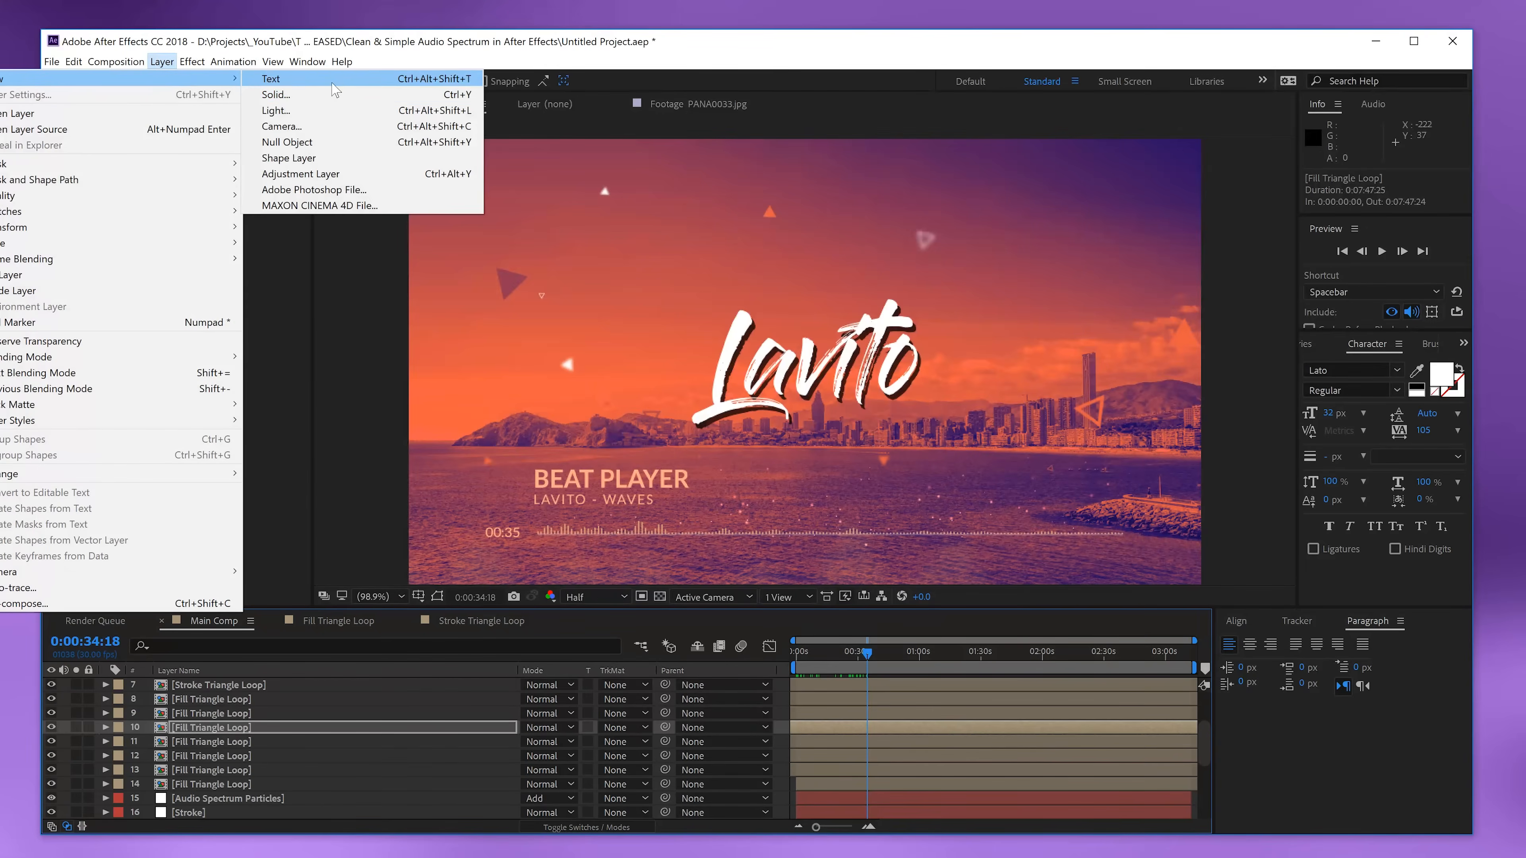
{"action": "left_click", "coordinate": [114, 78]}
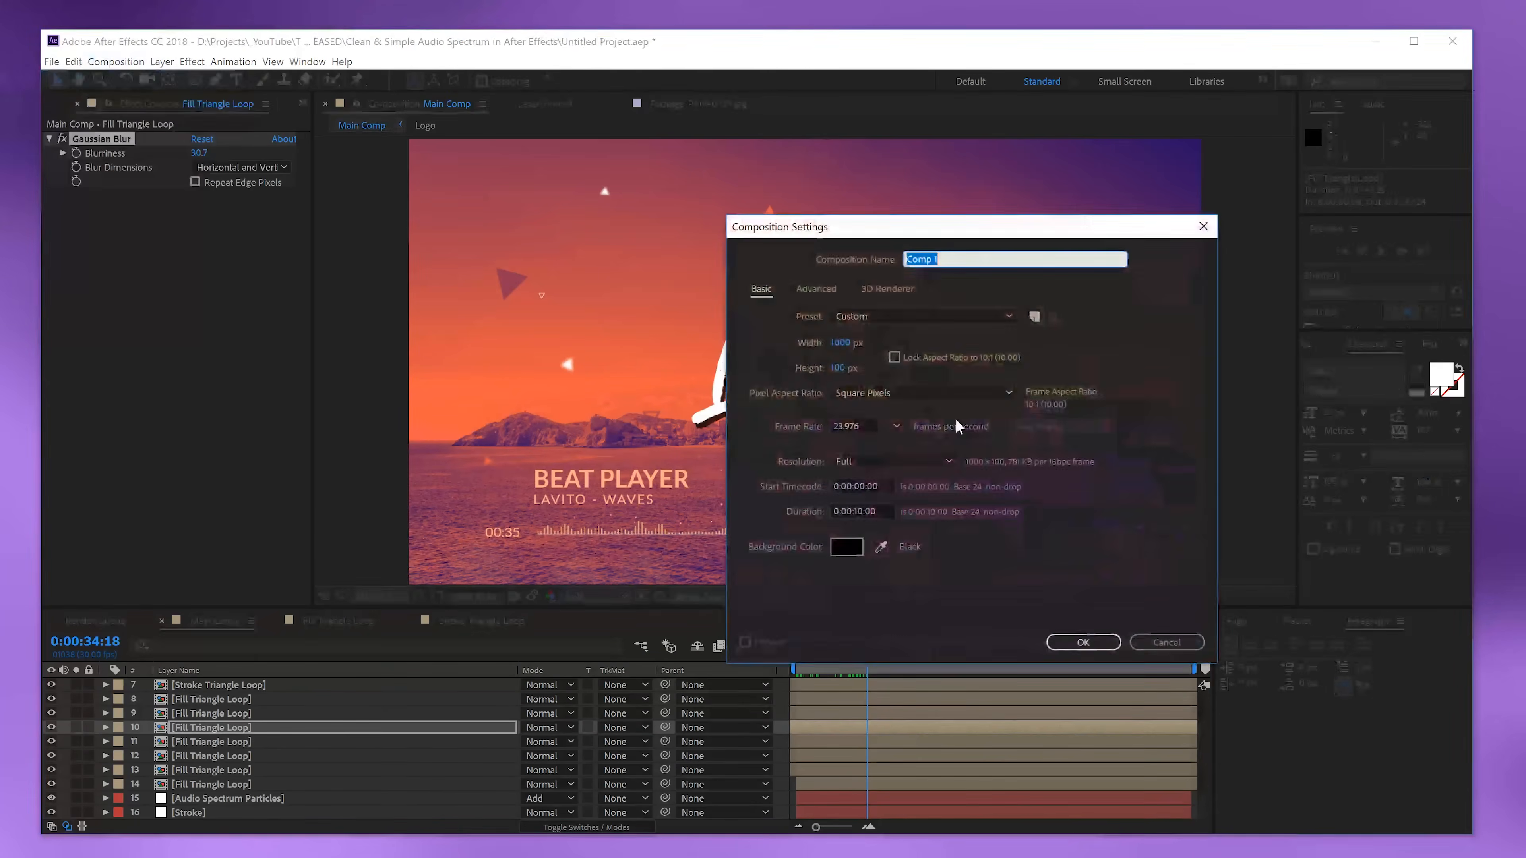
{"action": "left_click", "coordinate": [836, 344]}
{"action": "type", "text": "500"}
{"action": "left_click", "coordinate": [844, 368]}
{"action": "type", "text": "500"}
{"action": "left_click", "coordinate": [952, 259]}
{"action": "type", "text": "Hexagon Loop"}
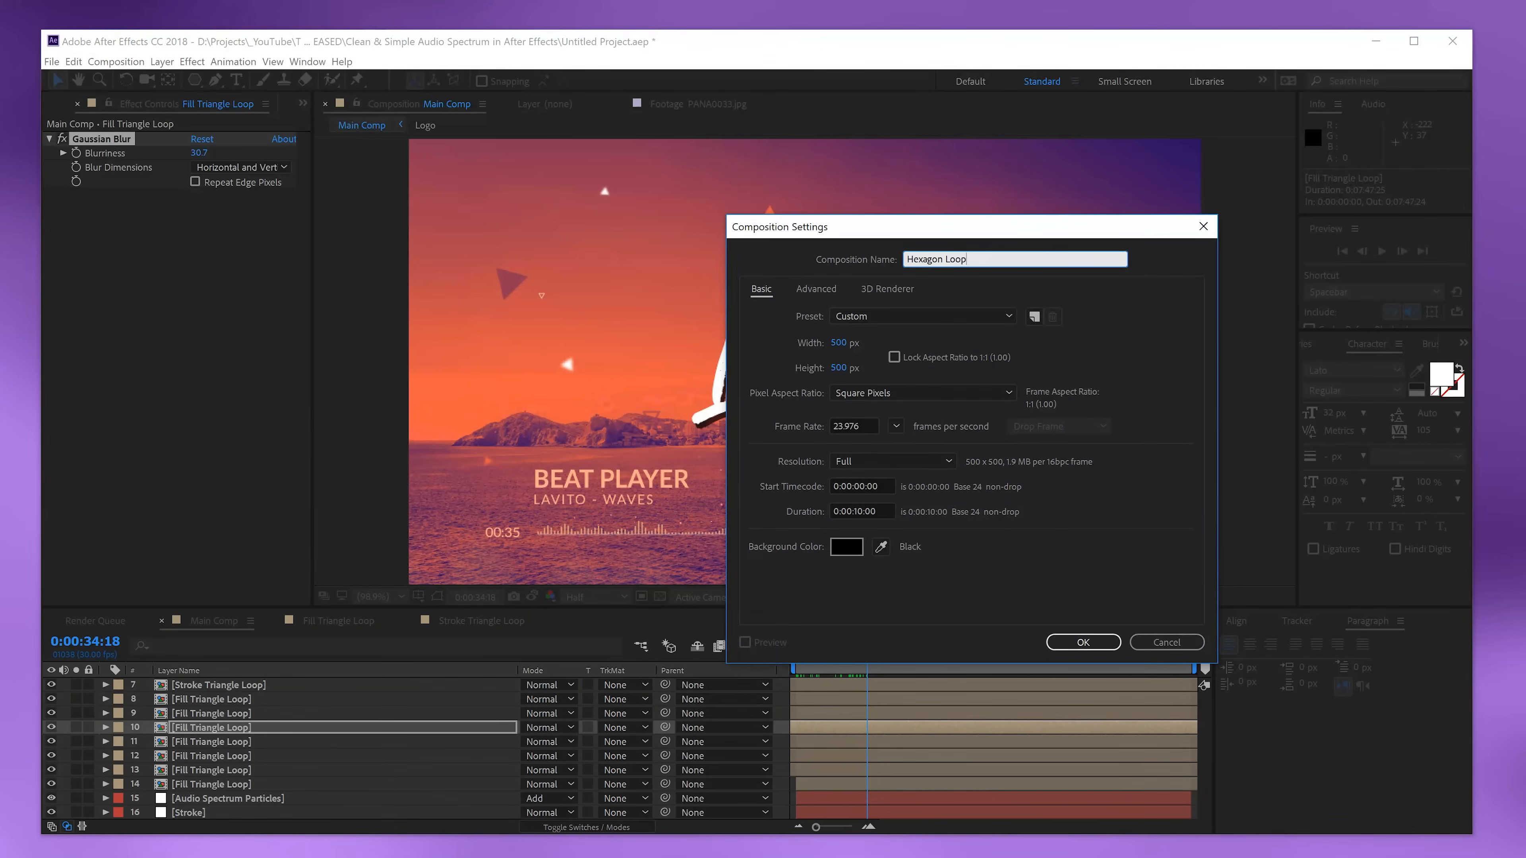
{"action": "key", "text": "Return"}
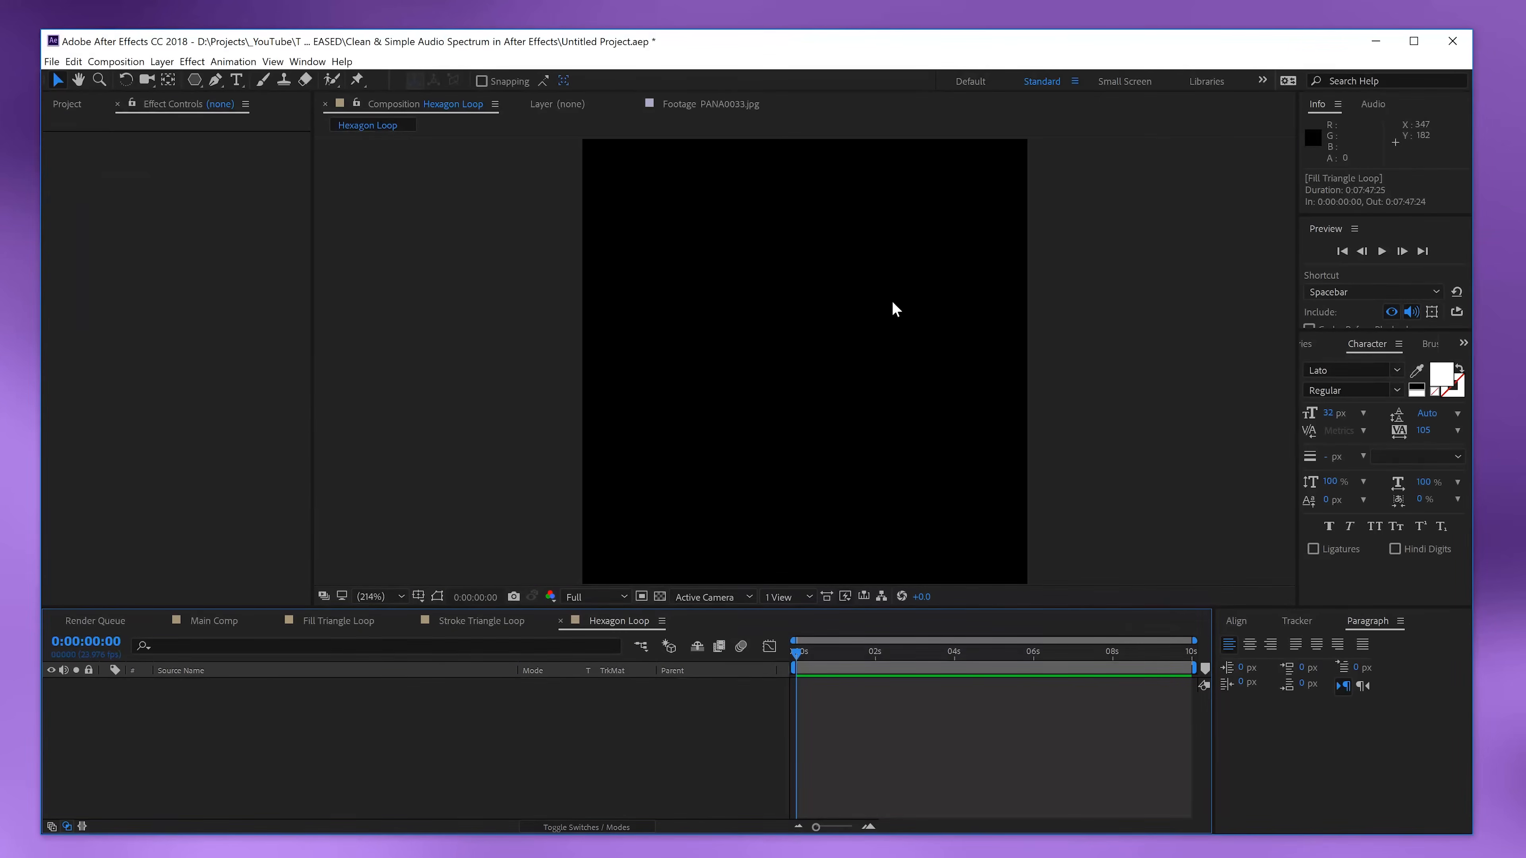
- With the title/action-safe guides shown, draw a centred hexagon with a 30 px white stroke and reveal its Rotation property
{"action": "left_click", "coordinate": [438, 596]}
{"action": "left_click", "coordinate": [447, 613]}
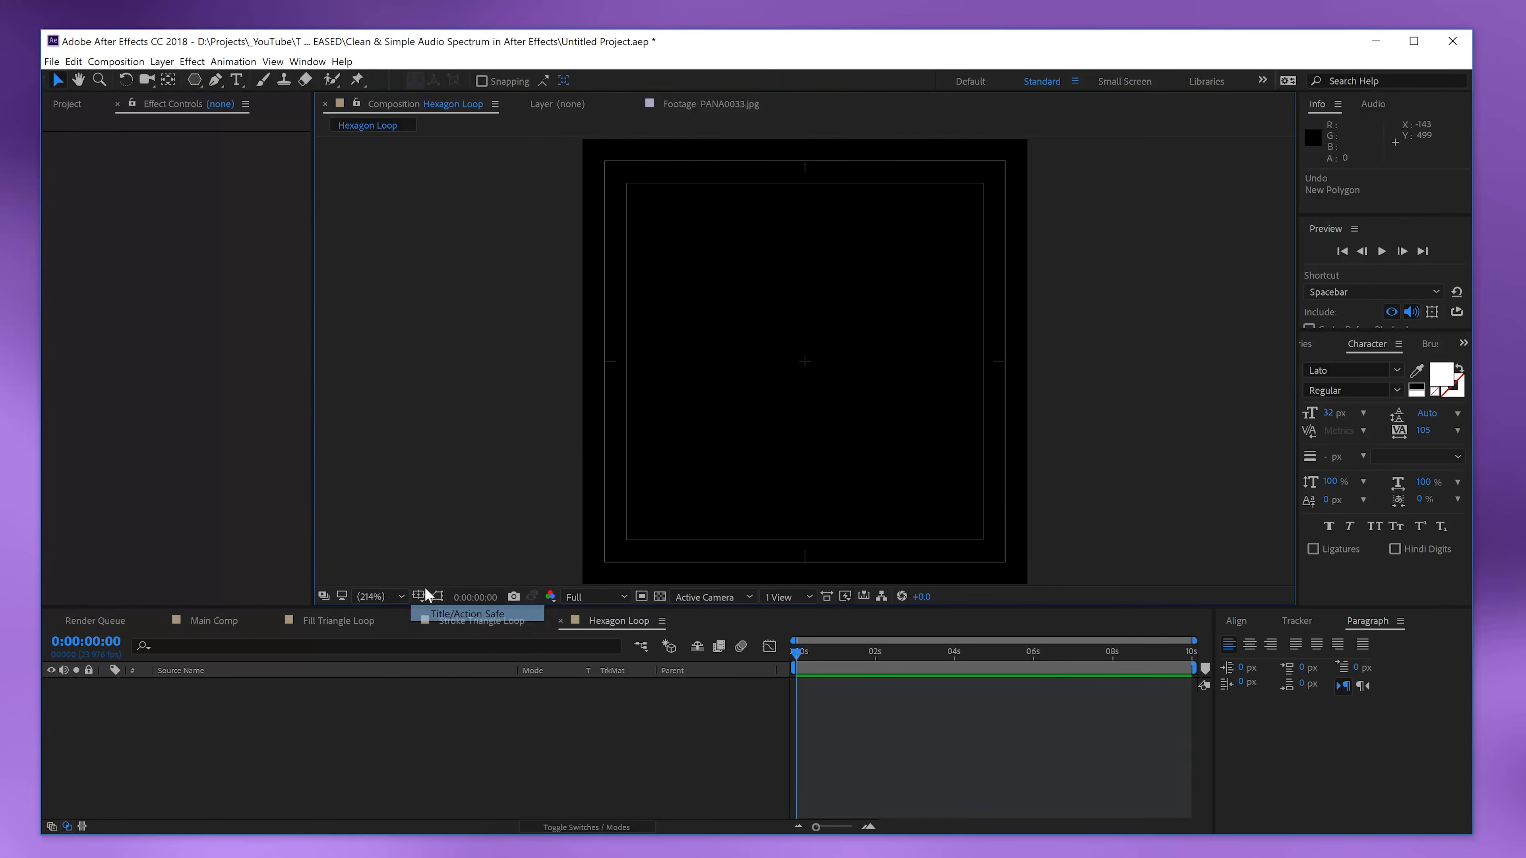
{"action": "left_click", "coordinate": [194, 79]}
{"action": "left_click", "coordinate": [264, 133]}
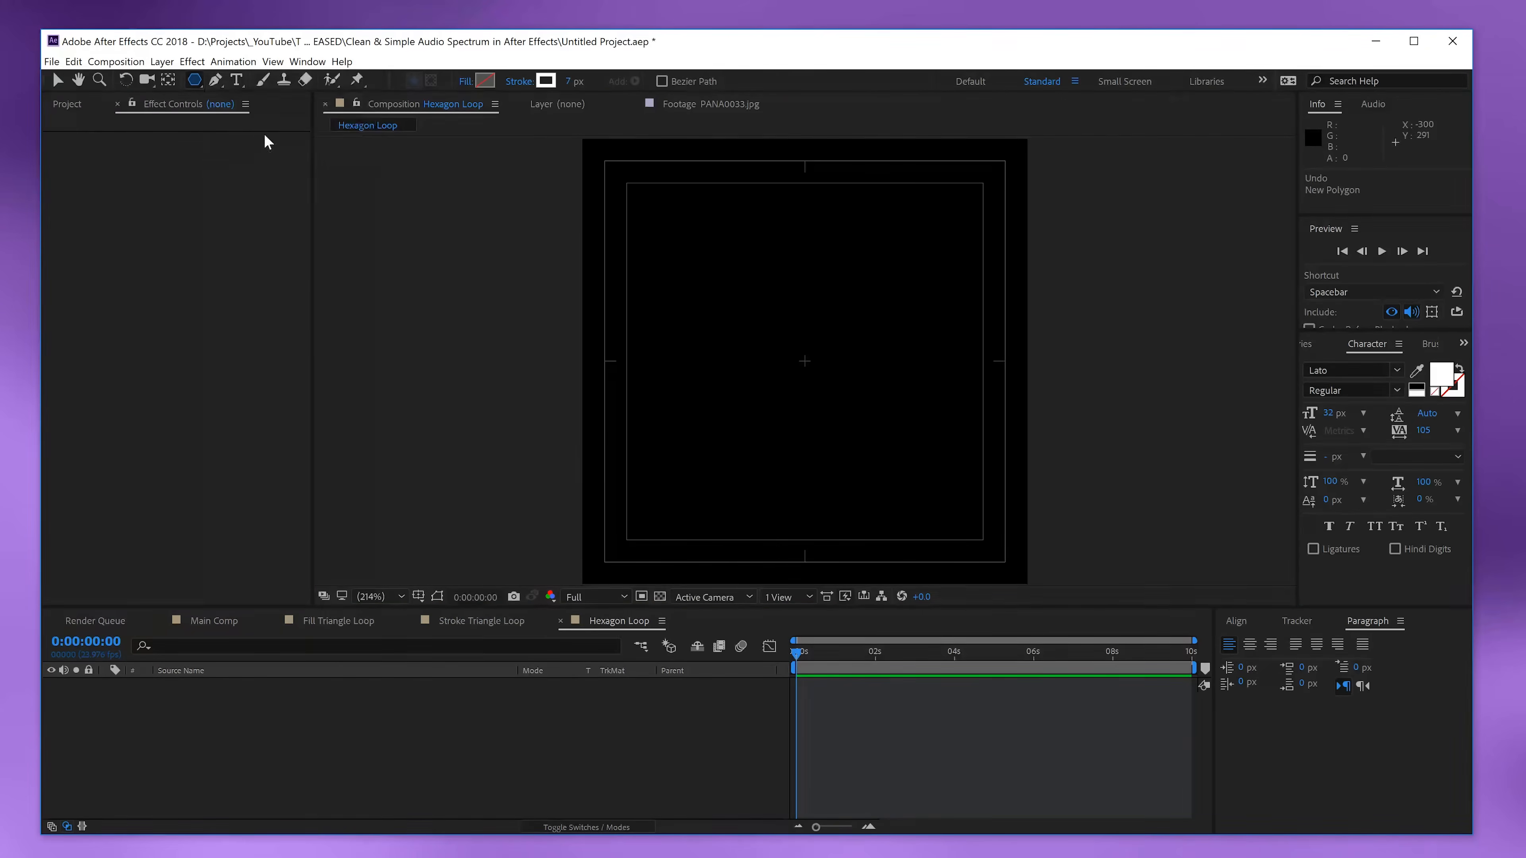
{"action": "left_click_drag", "start_coordinate": [805, 361], "coordinate": [804, 187]}
{"action": "key", "text": "Up"}
{"action": "left_click_drag", "start_coordinate": [569, 83], "coordinate": [595, 86]}
{"action": "key", "text": "r"}
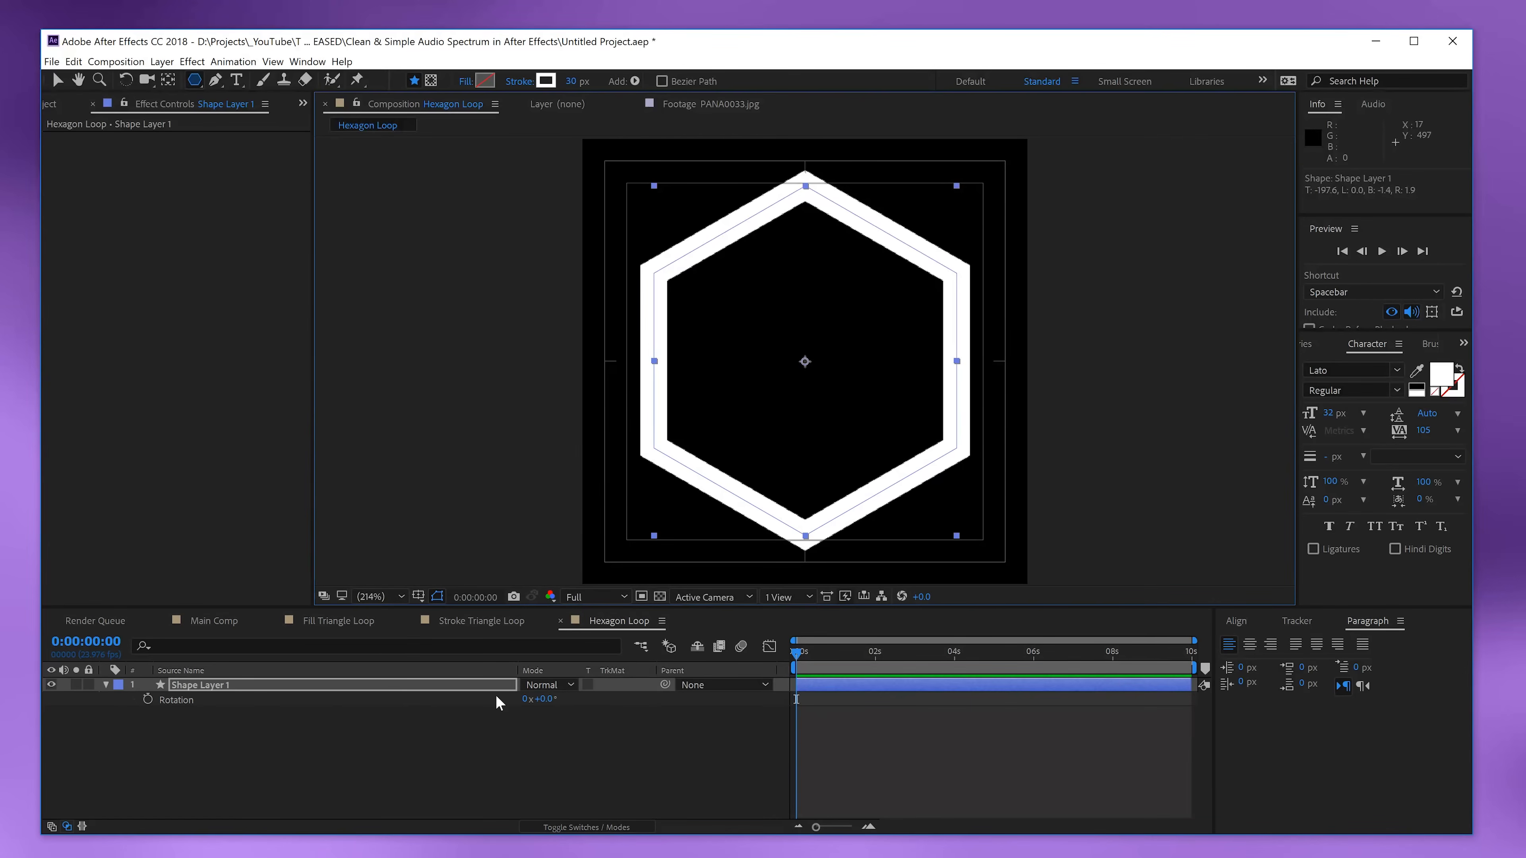
- Keyframe the hexagon's Rotation at 0 seconds, set it to 203° at 0:00:02:01, and add a hold keyframe at about 3 seconds
{"action": "left_click", "coordinate": [148, 700]}
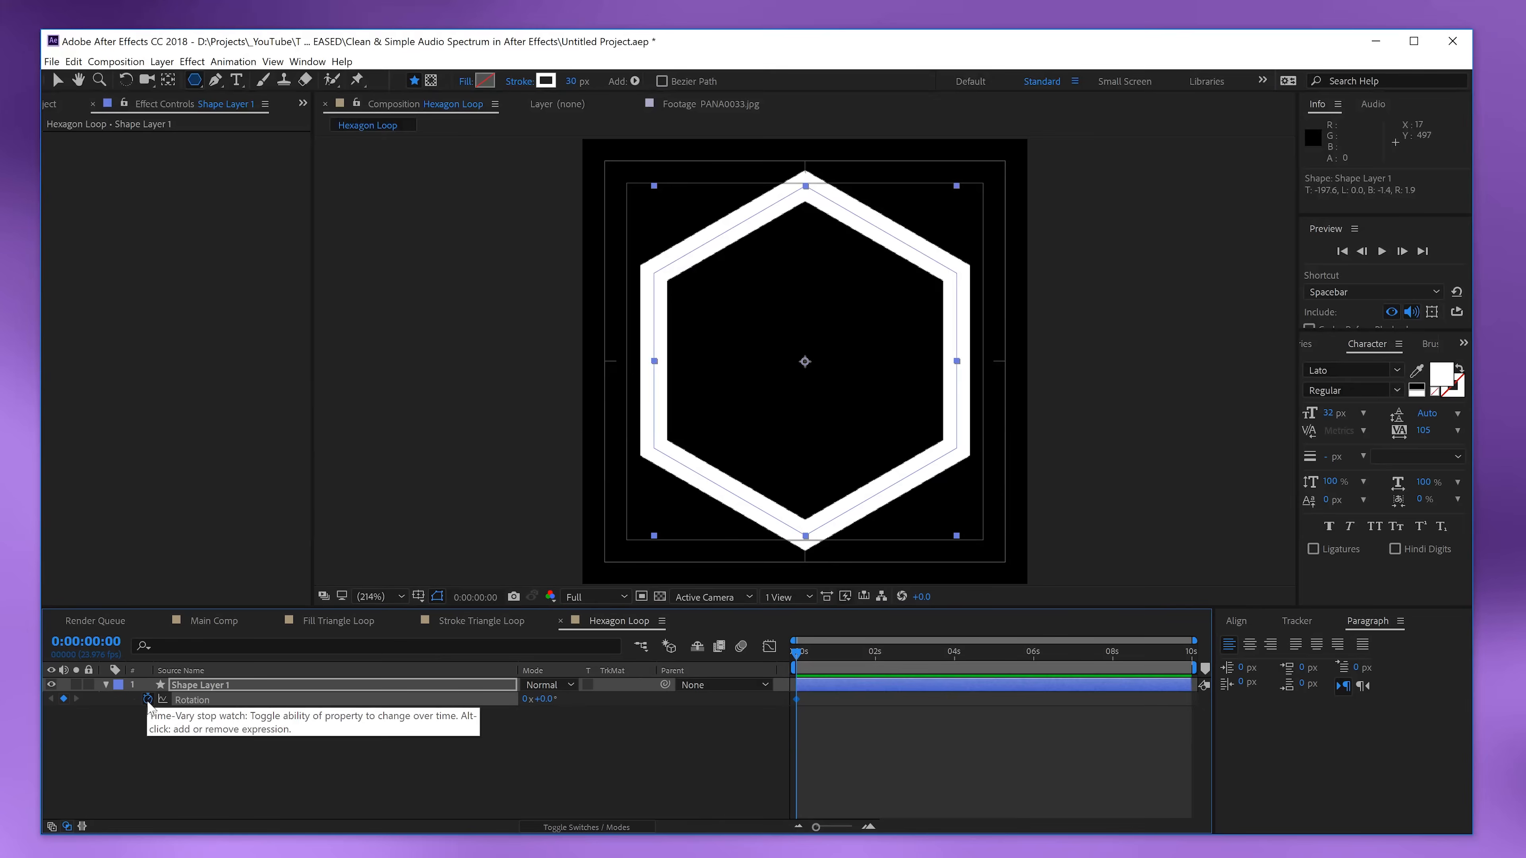
{"action": "left_click", "coordinate": [877, 657]}
{"action": "left_click_drag", "start_coordinate": [541, 707], "coordinate": [601, 706]}
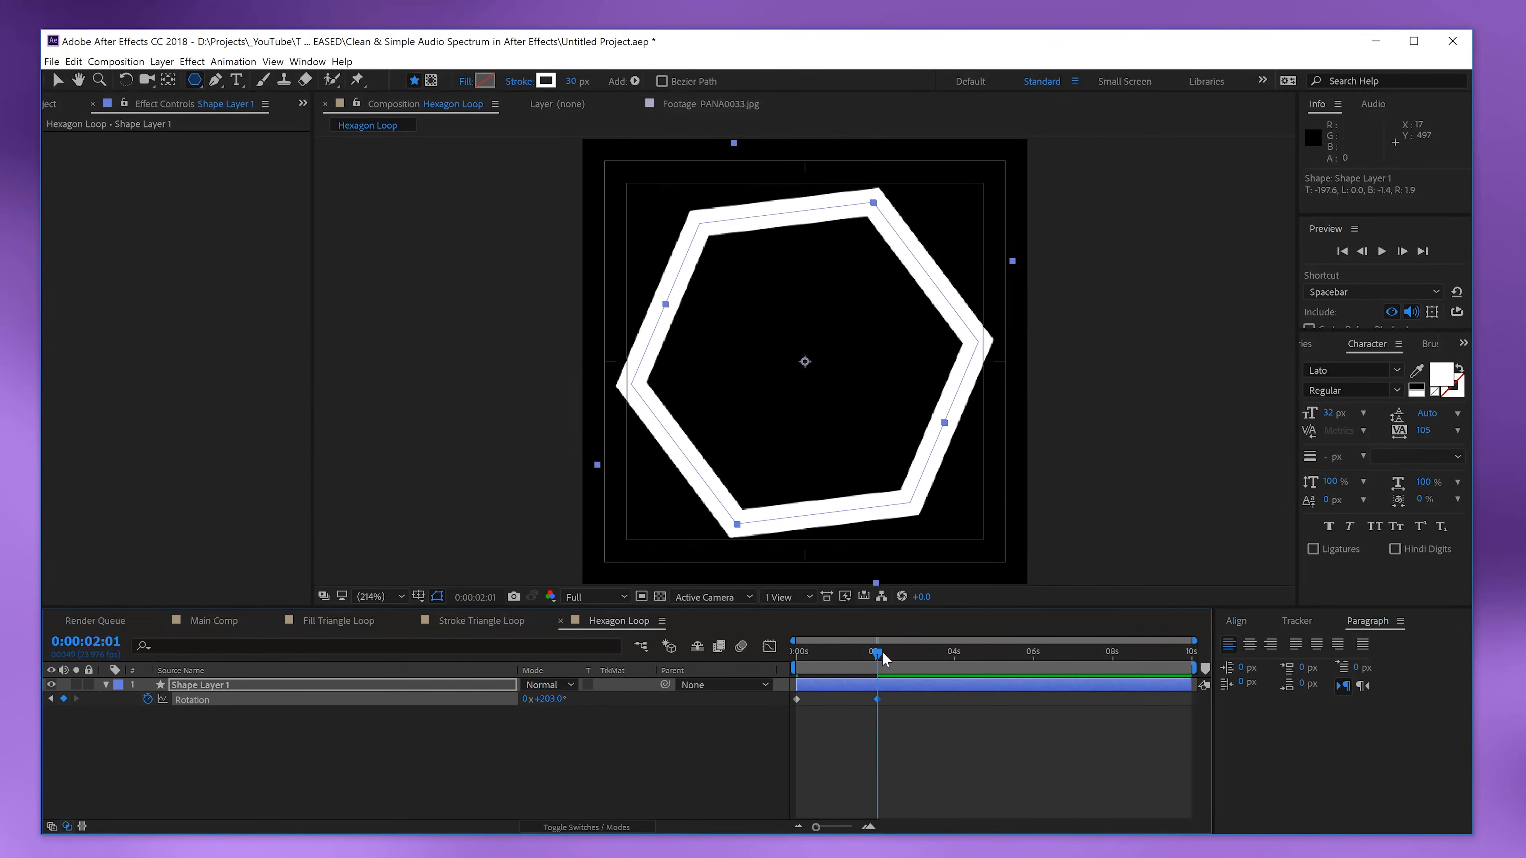
{"action": "left_click", "coordinate": [914, 655]}
{"action": "left_click", "coordinate": [65, 700]}
- Keyframe Rotation at 88° near 5 seconds with a hold at 0:00:06:03, and 202° near 8 seconds with a hold at 0:00:08:14
{"action": "left_click_drag", "start_coordinate": [989, 656], "coordinate": [999, 656]}
{"action": "left_click_drag", "start_coordinate": [544, 700], "coordinate": [460, 708]}
{"action": "left_click", "coordinate": [1039, 650]}
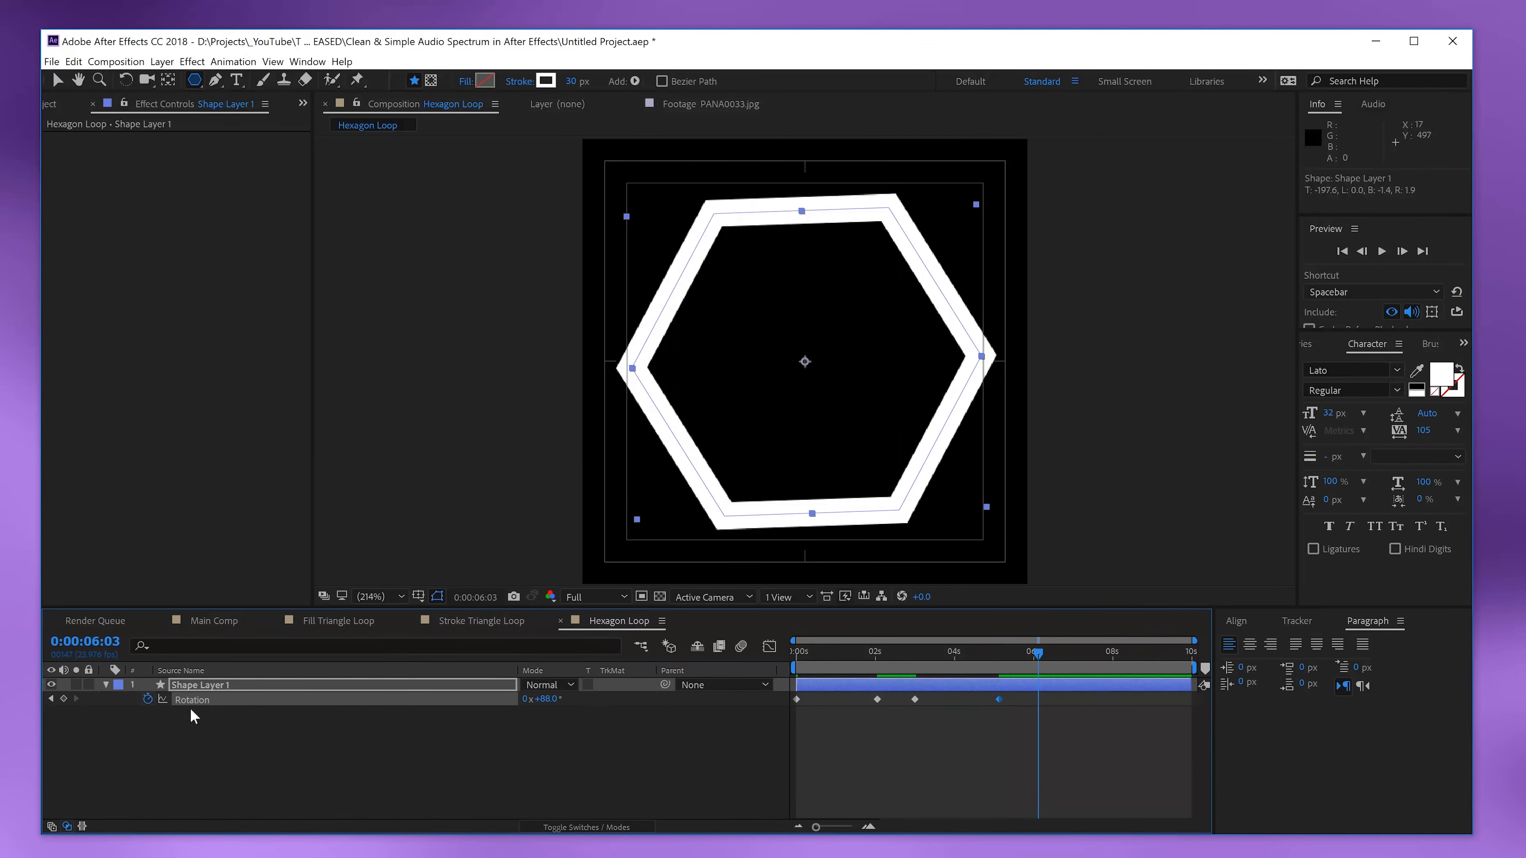
{"action": "left_click", "coordinate": [1124, 665]}
{"action": "left_click_drag", "start_coordinate": [547, 701], "coordinate": [615, 701]}
{"action": "left_click_drag", "start_coordinate": [1155, 664], "coordinate": [1136, 664]}
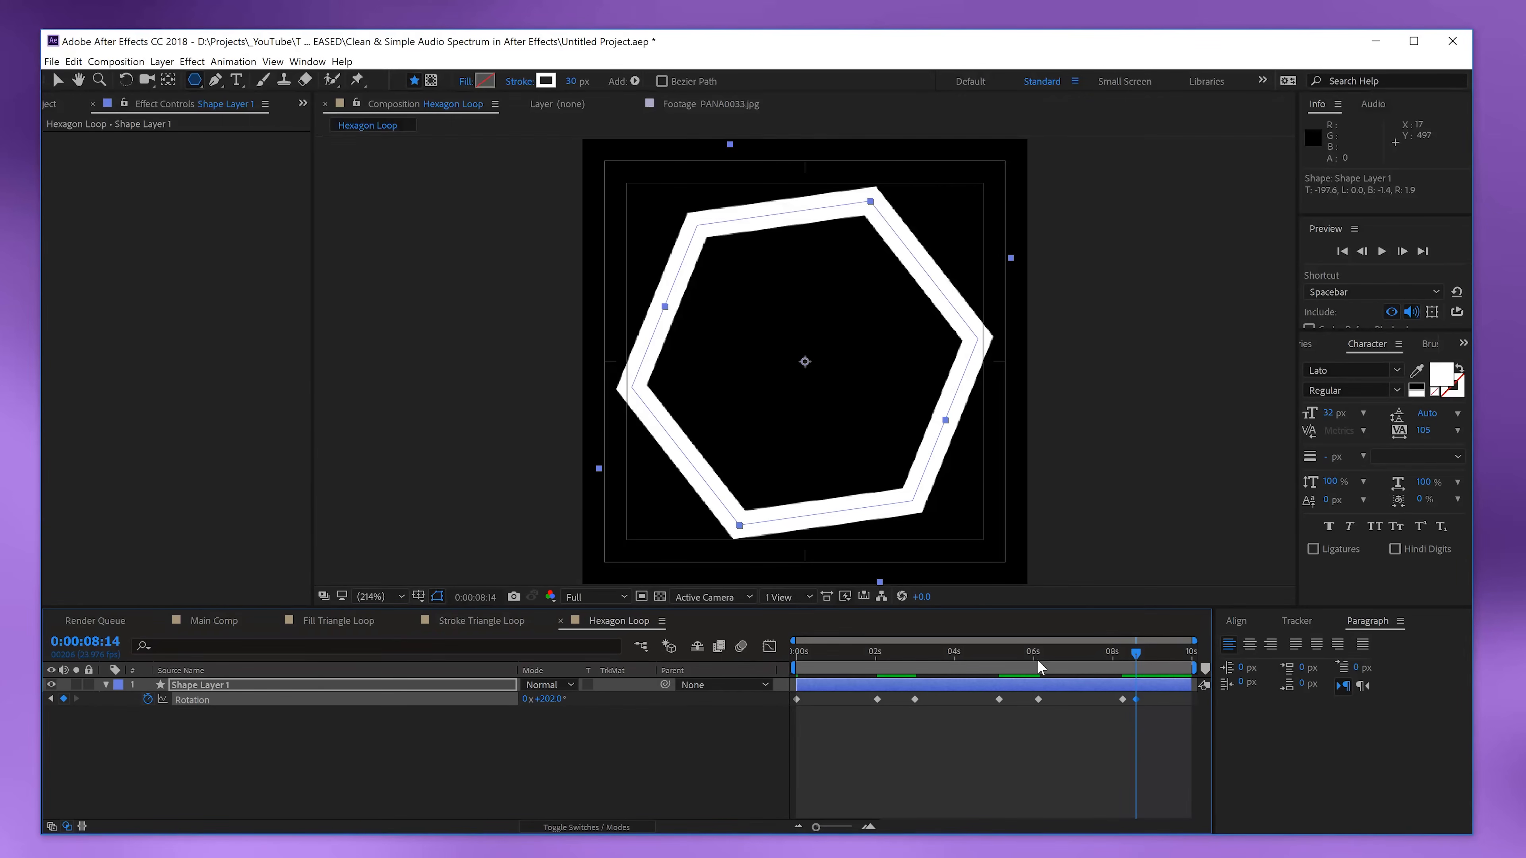
- Add another changed Rotation keyframe pair near 9.5 seconds and copy the first 0° keyframe to the last frame, 0:00:09:23
{"action": "left_click", "coordinate": [1176, 669]}
{"action": "left_click_drag", "start_coordinate": [545, 699], "coordinate": [439, 698]}
{"action": "left_click_drag", "start_coordinate": [1178, 698], "coordinate": [1170, 698]}
{"action": "left_click", "coordinate": [796, 699]}
{"action": "key", "text": "ctrl+c"}
{"action": "key", "text": "End"}
{"action": "key", "text": "ctrl+v"}
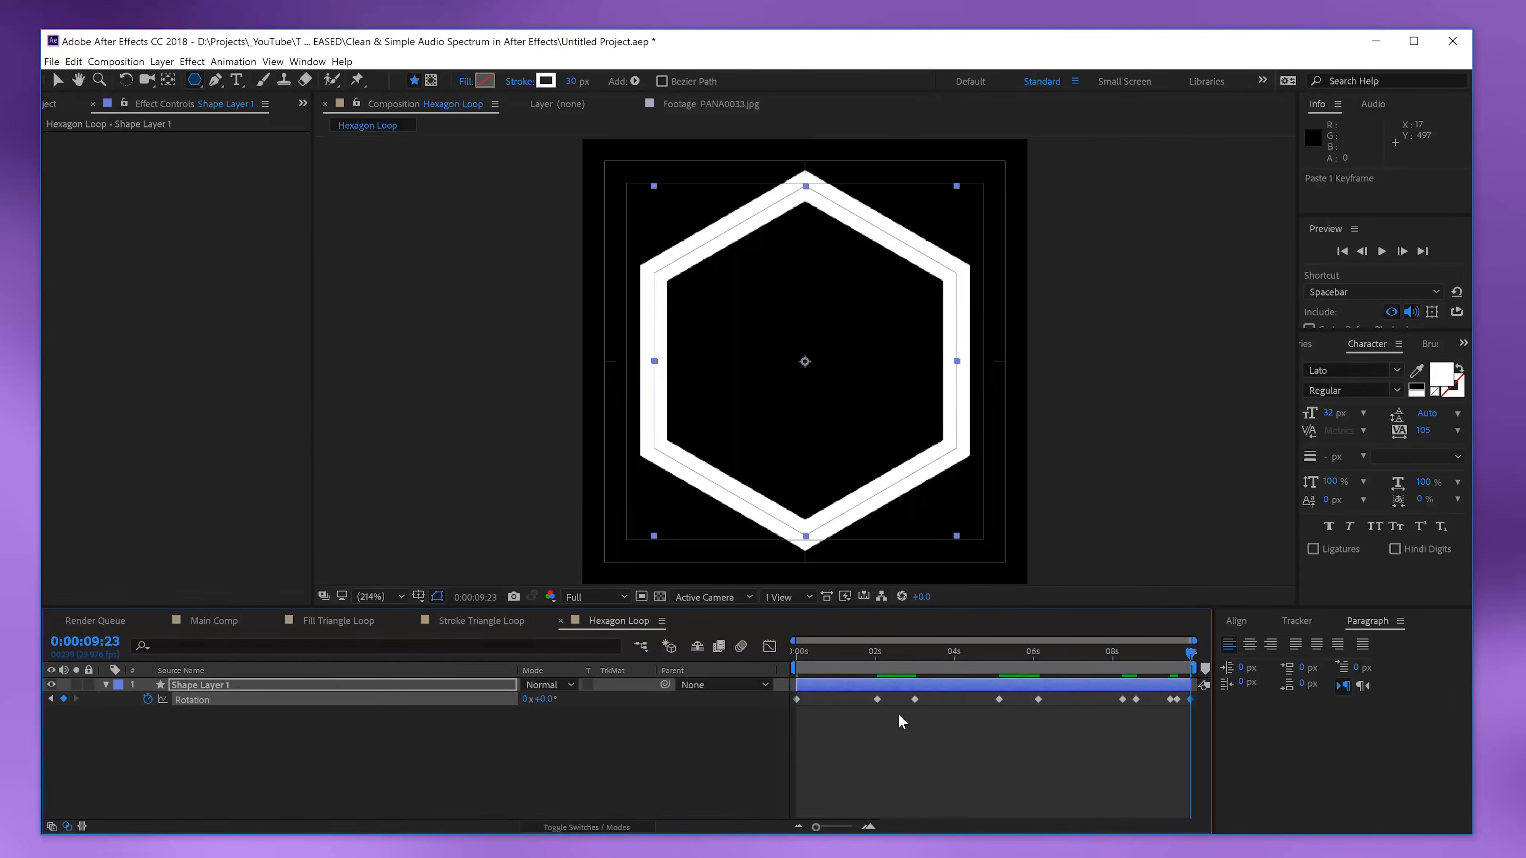
- Shift the intermediate Rotation keyframes to slightly earlier times for uneven spacing and preview the hexagon animation
{"action": "mouse_move", "coordinate": [869, 718]}
{"action": "left_mouse_down"}
{"action": "mouse_move", "coordinate": [939, 692]}
{"action": "mouse_move", "coordinate": [885, 699]}
{"action": "left_mouse_up"}
{"action": "left_click", "coordinate": [892, 718]}
{"action": "left_click_drag", "start_coordinate": [979, 710], "coordinate": [1137, 694]}
{"action": "left_click", "coordinate": [1013, 716]}
{"action": "left_click_drag", "start_coordinate": [1130, 698], "coordinate": [967, 652]}
{"action": "left_click", "coordinate": [1092, 713]}
{"action": "left_click", "coordinate": [1155, 712]}
{"action": "key", "text": "space"}
- Apply Easy Ease to all of the hexagon's Rotation keyframes
{"action": "left_click", "coordinate": [846, 654]}
{"action": "left_click_drag", "start_coordinate": [789, 716], "coordinate": [1209, 700]}
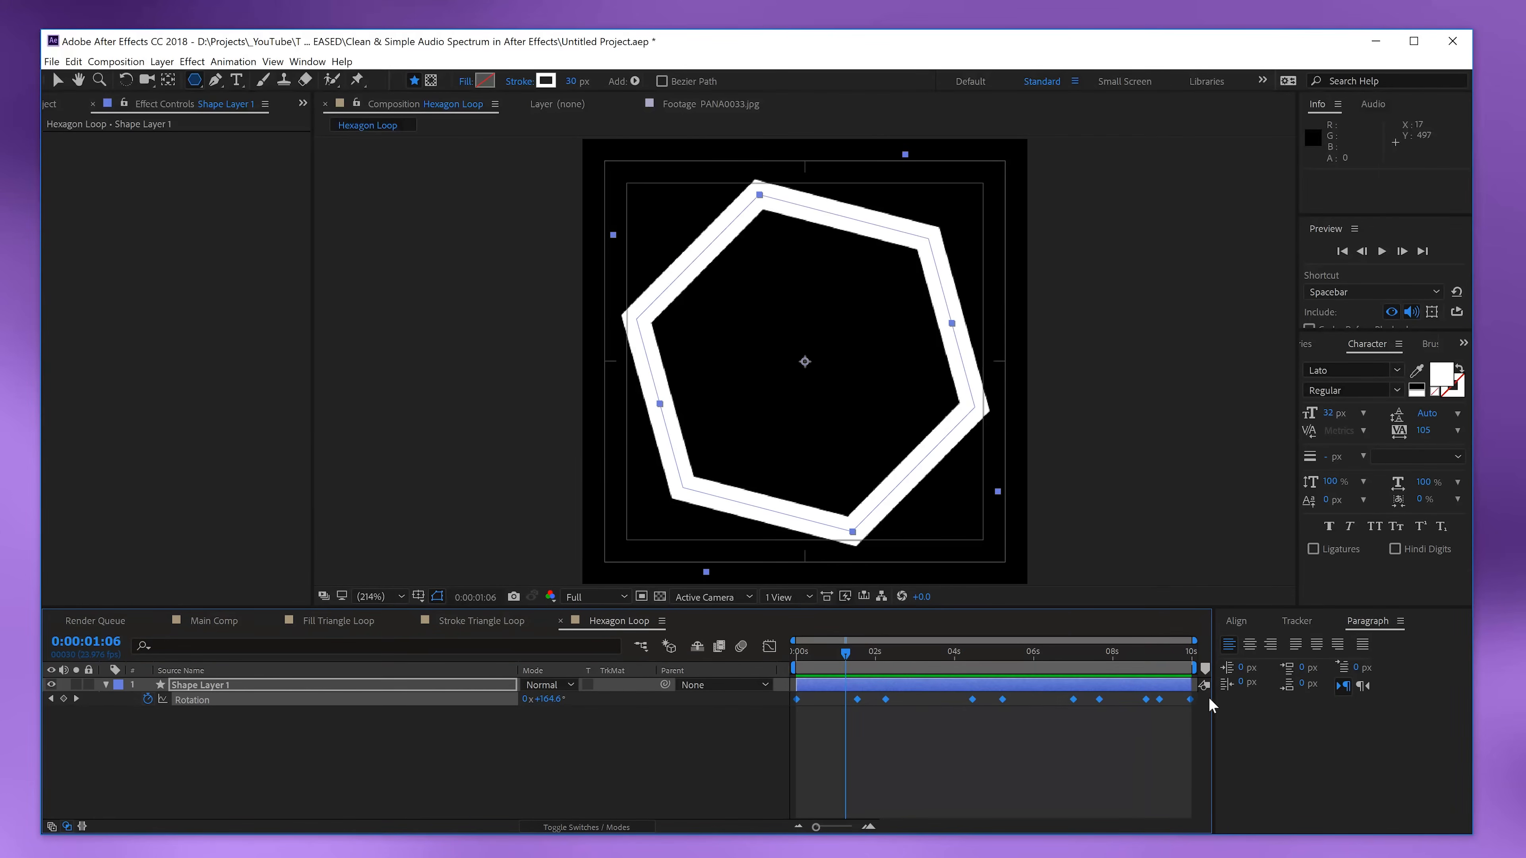
{"action": "right_click", "coordinate": [1188, 701]}
{"action": "mouse_move", "coordinate": [1262, 687]}
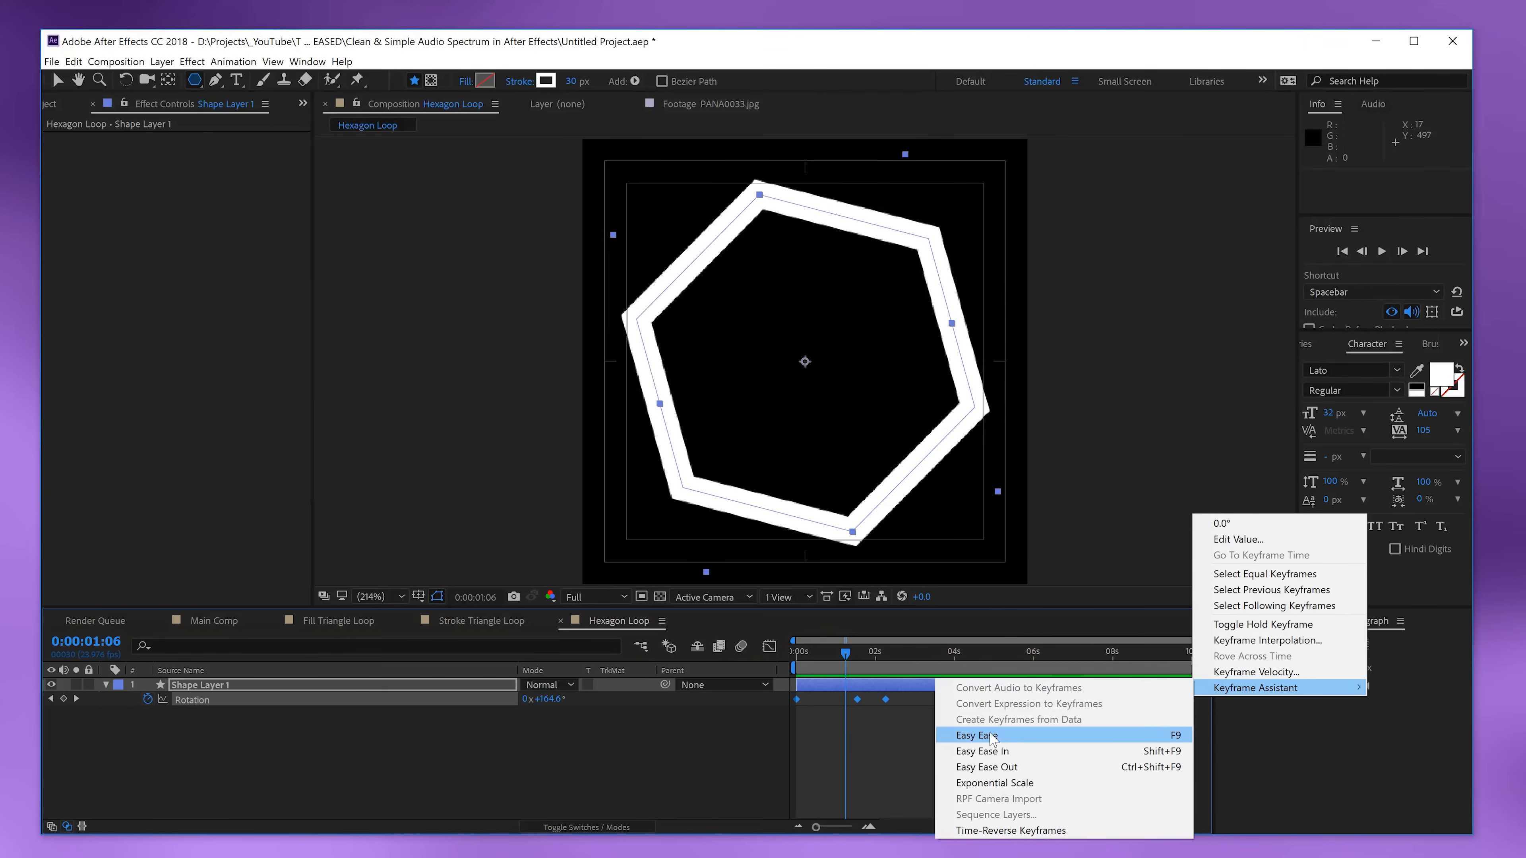
{"action": "left_click", "coordinate": [974, 736]}
- Lengthen the easing of all Rotation keyframes in the speed graph so the turns peak sharply, and preview the animation
{"action": "left_click", "coordinate": [771, 645]}
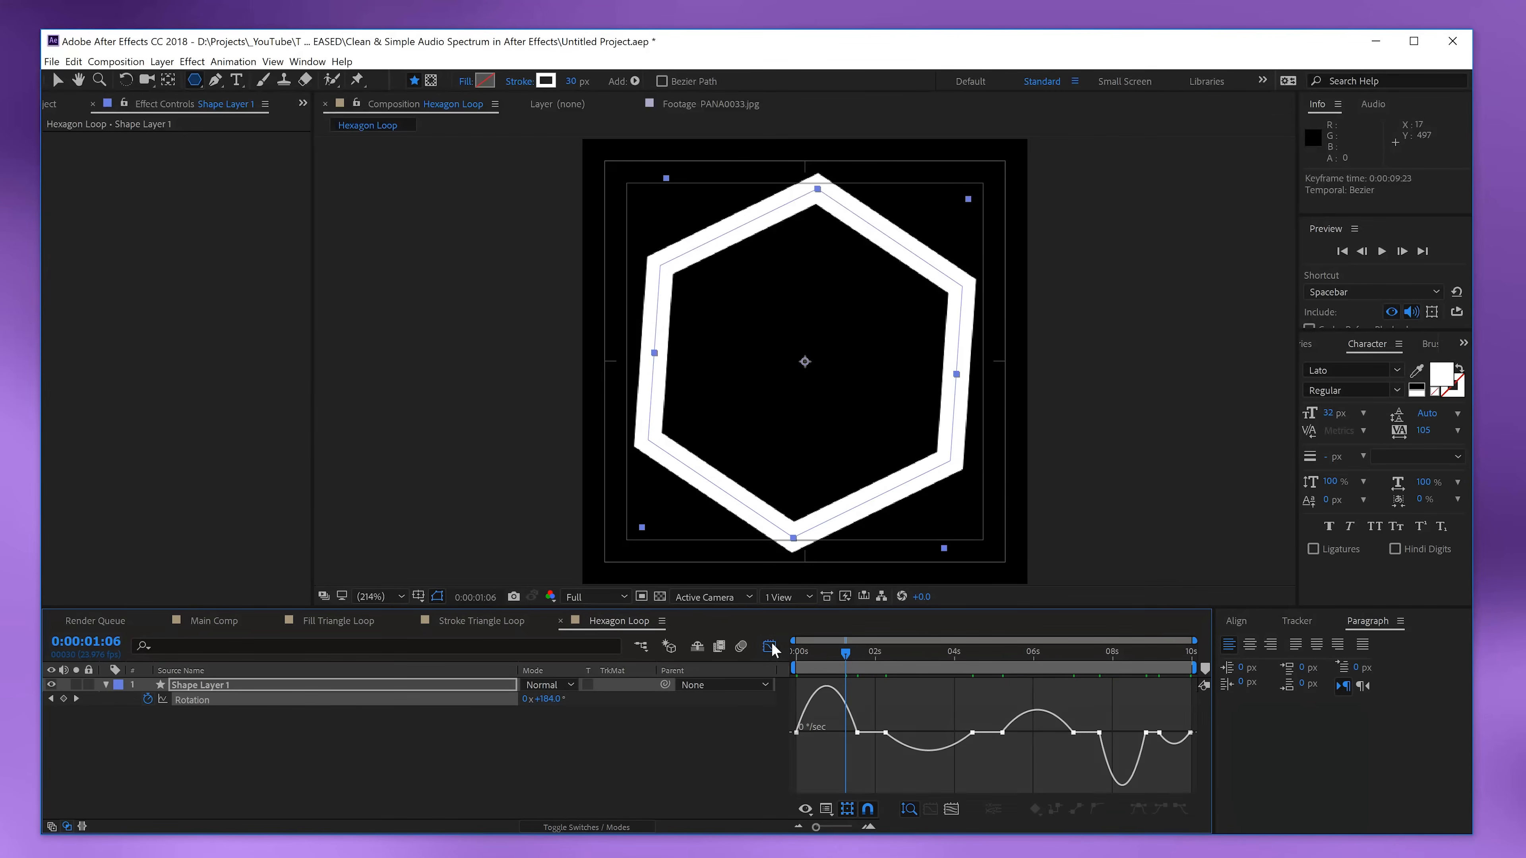
{"action": "left_click_drag", "start_coordinate": [794, 711], "coordinate": [1234, 753]}
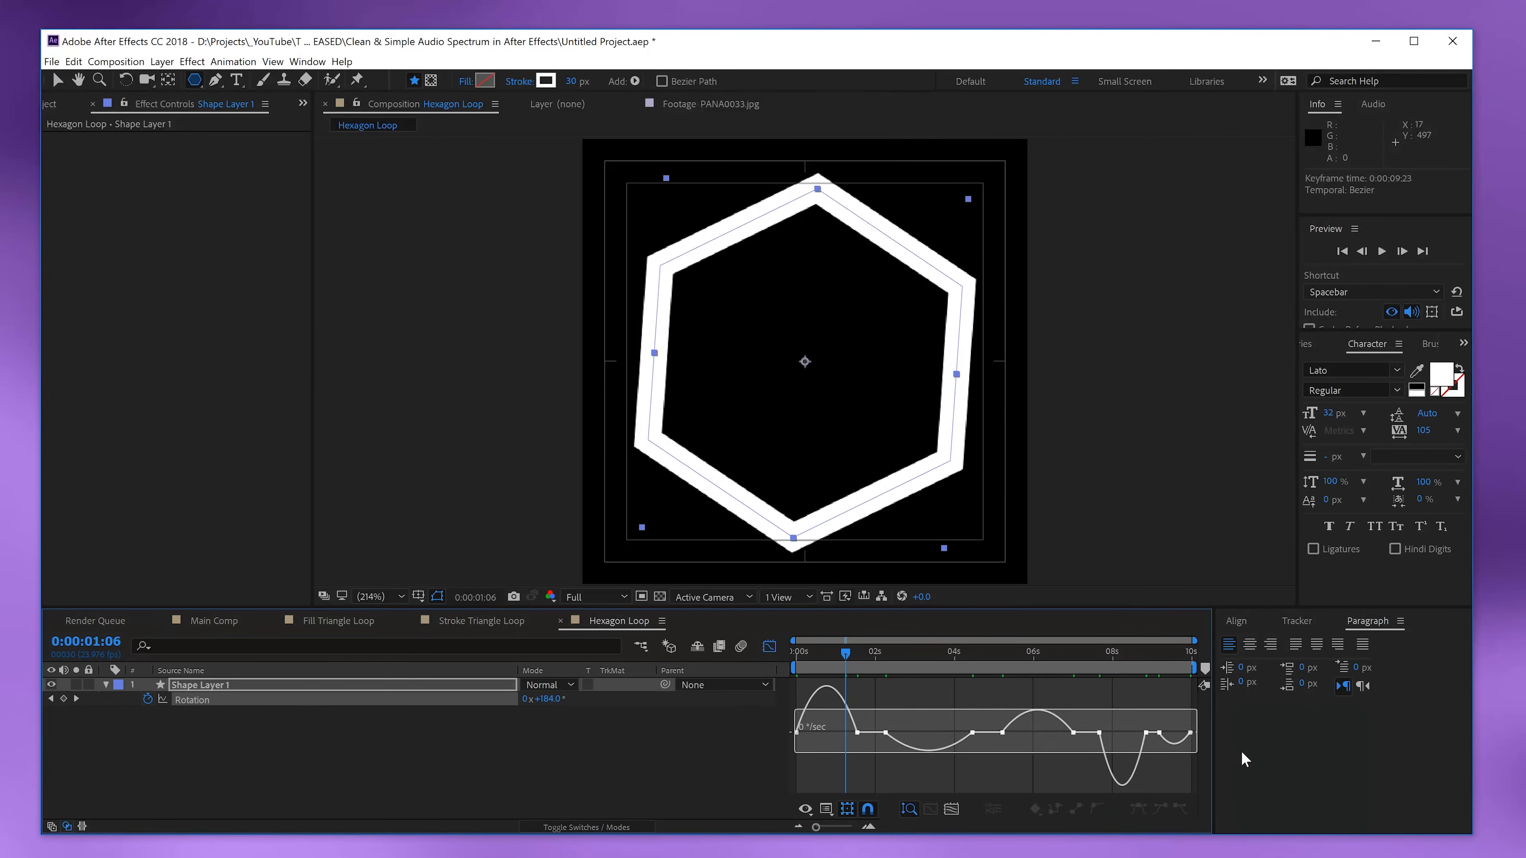
{"action": "left_click_drag", "start_coordinate": [805, 733], "coordinate": [835, 731]}
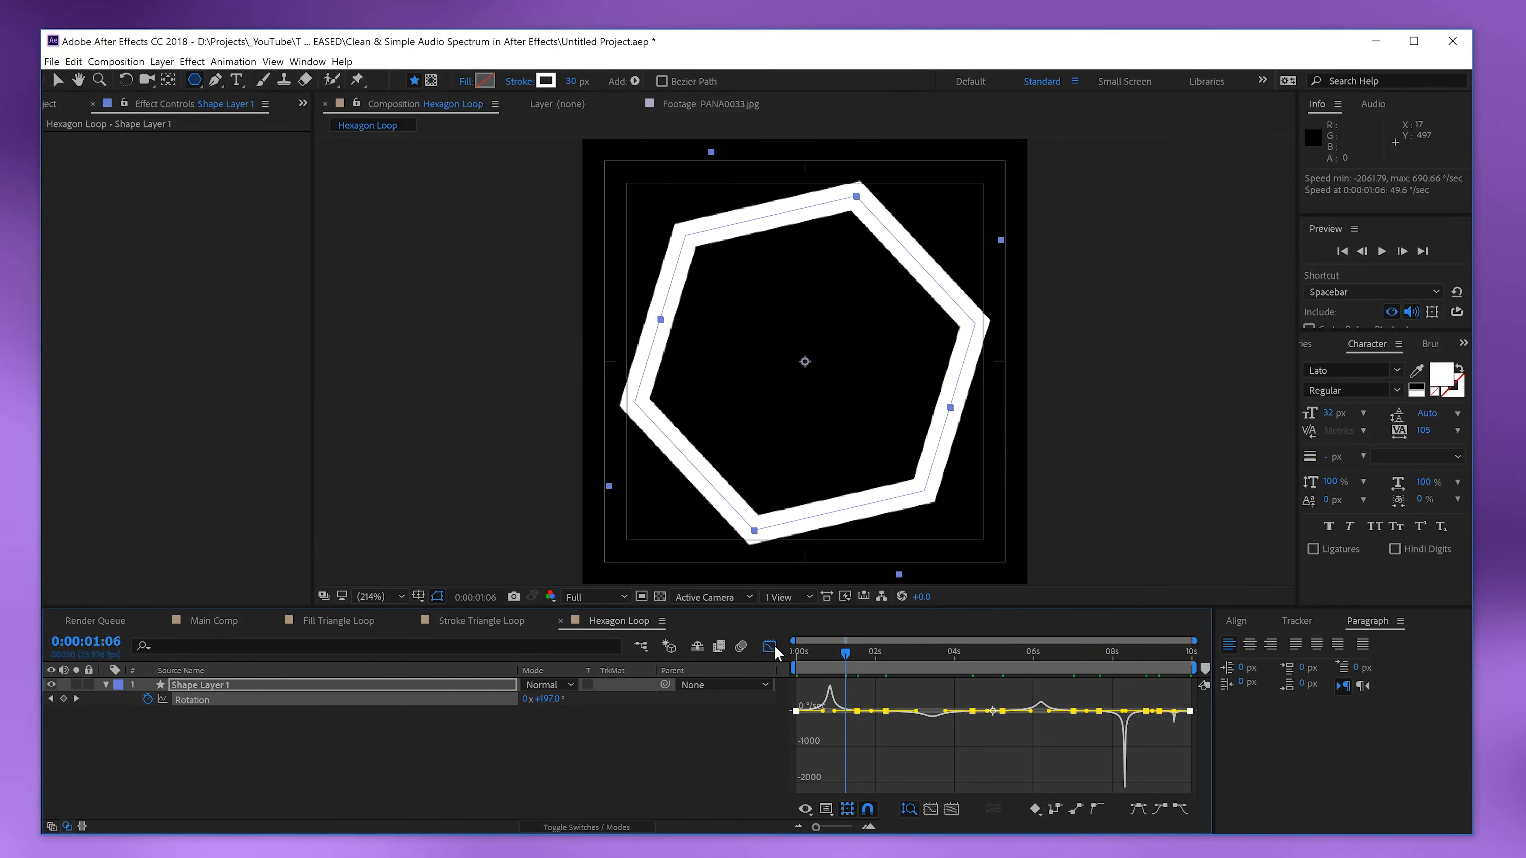
{"action": "left_click", "coordinate": [769, 646]}
{"action": "left_click", "coordinate": [727, 749]}
{"action": "key", "text": "space"}
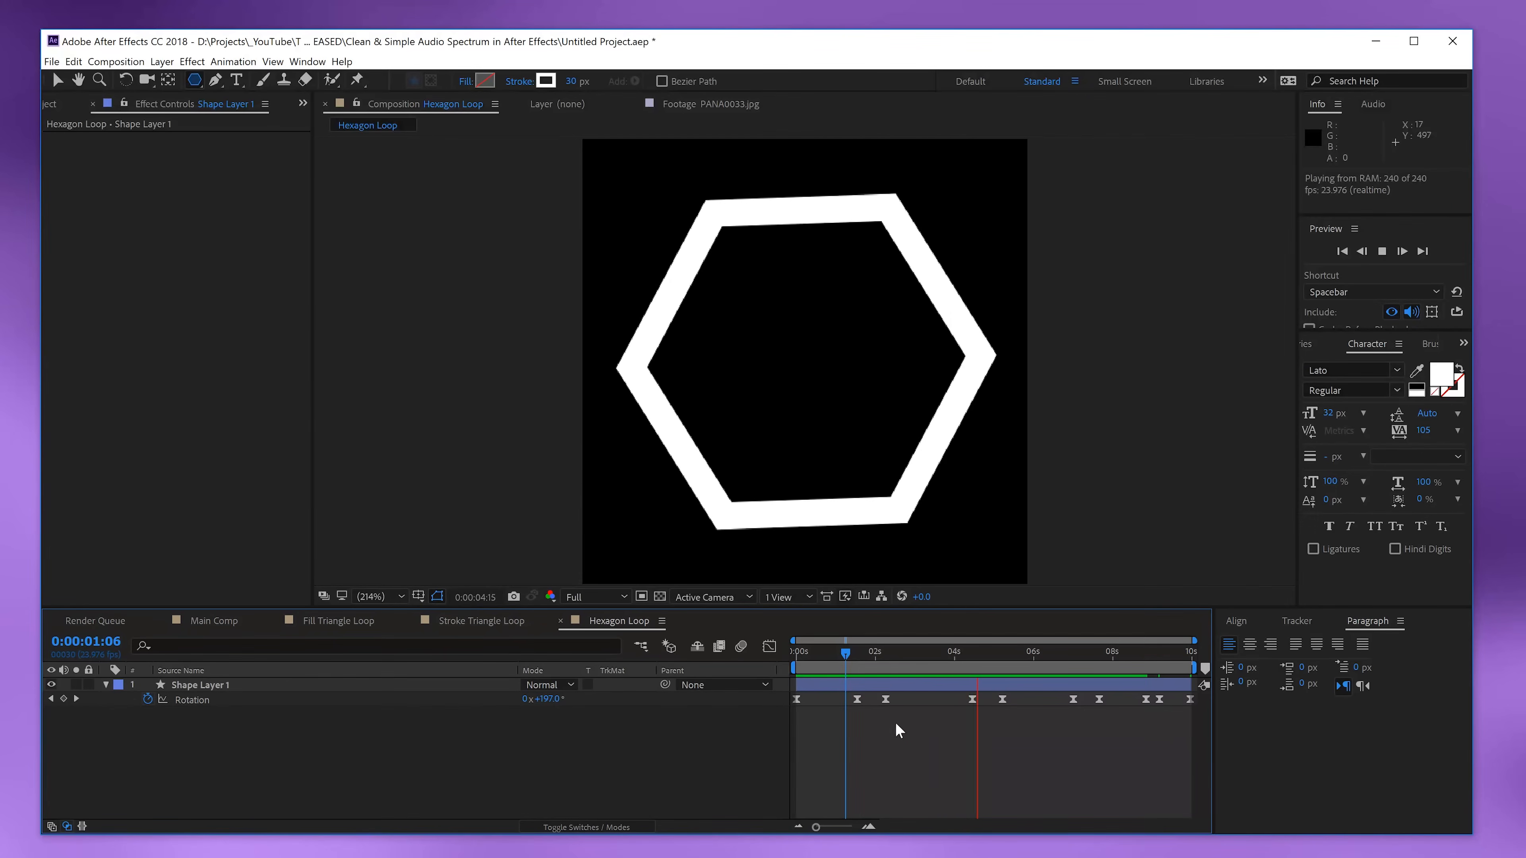
- Move the Rotation keyframes after the first turn earlier, placing the last intermediate pair at 0:00:08:00 and 0:00:08:08
{"action": "left_click", "coordinate": [898, 653]}
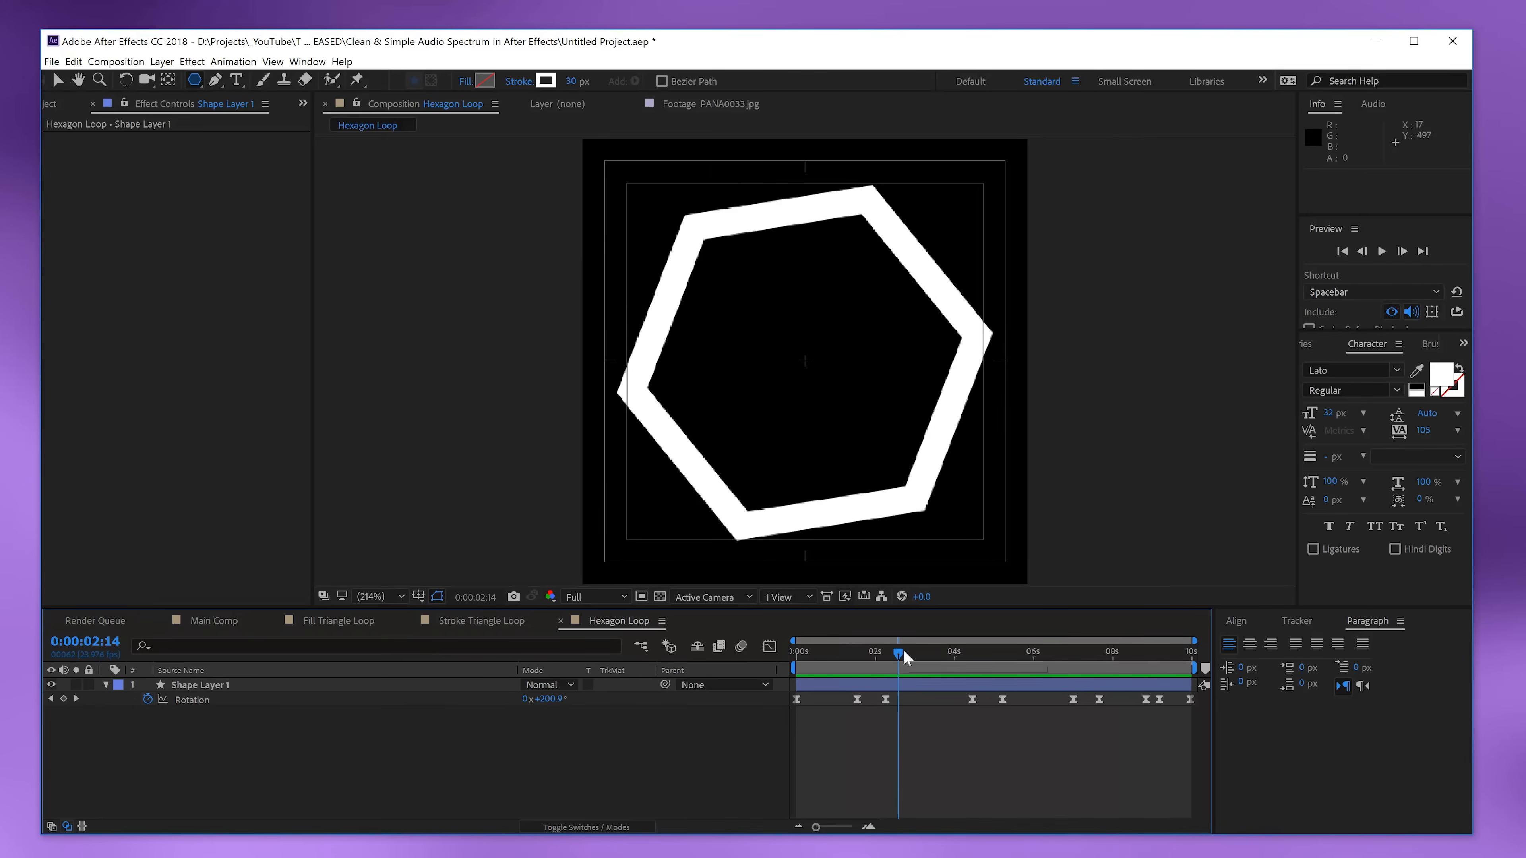
{"action": "left_click_drag", "start_coordinate": [882, 700], "coordinate": [1206, 667]}
{"action": "left_click", "coordinate": [960, 721]}
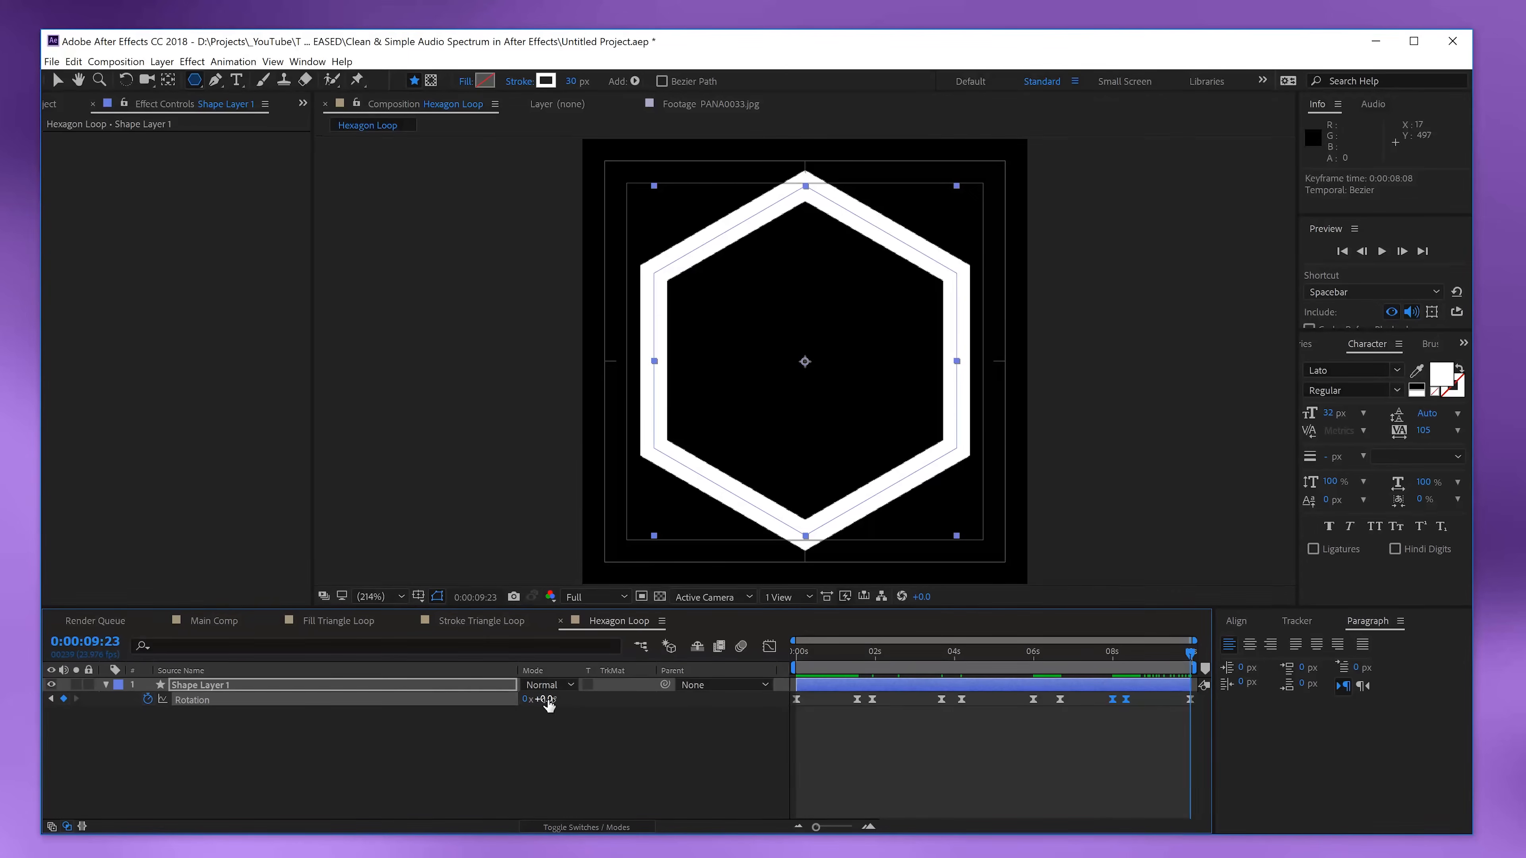
- Set Rotation to -202° at 0:00:08:08, copy that keyframe to 0:00:08:00, and preview the loop
{"action": "left_click_drag", "start_coordinate": [1133, 659], "coordinate": [1126, 661]}
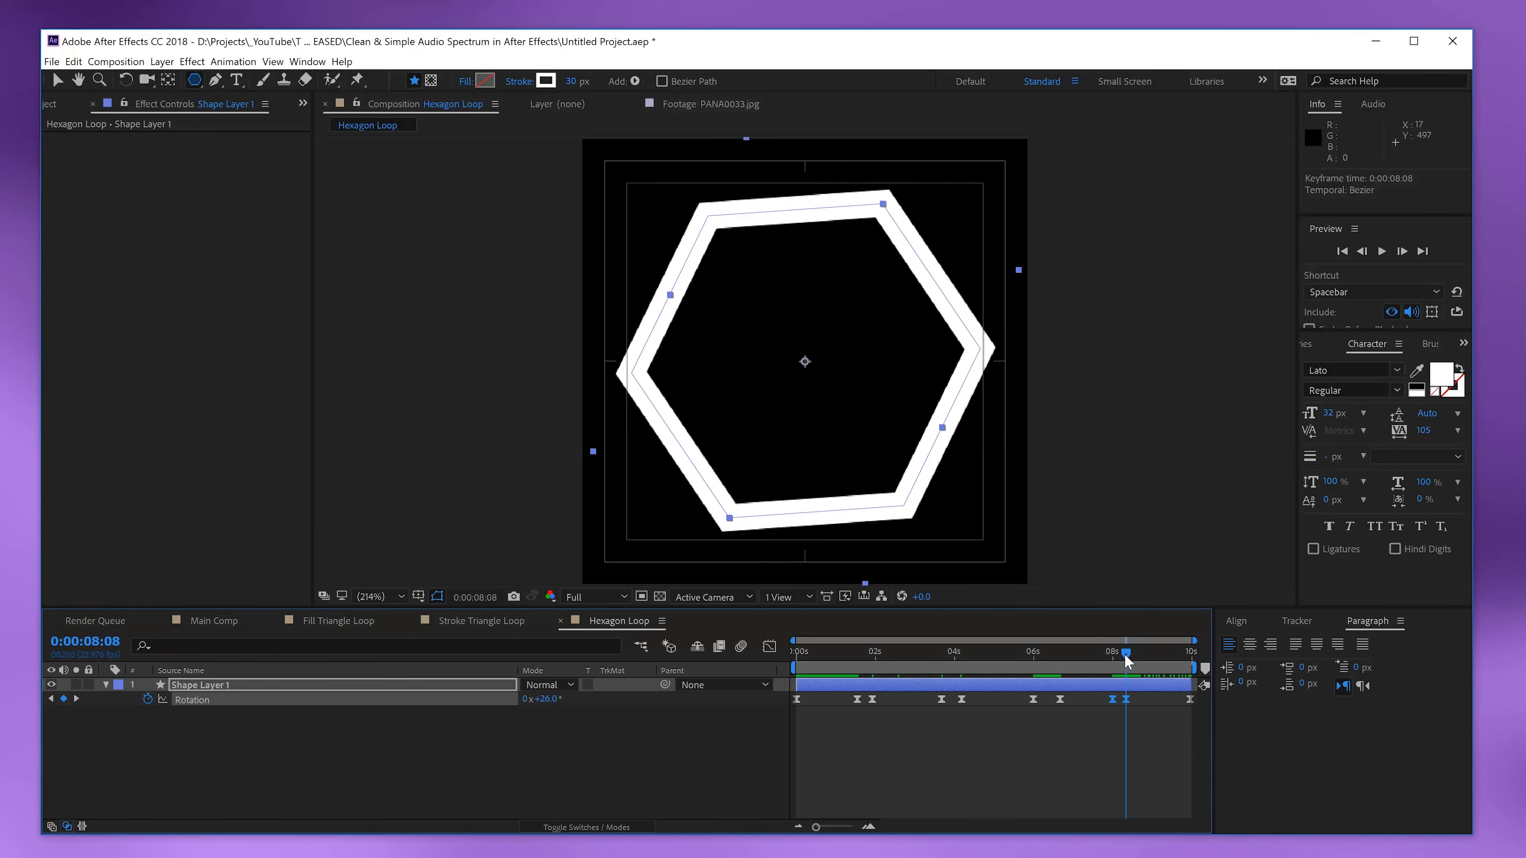
{"action": "left_click_drag", "start_coordinate": [540, 707], "coordinate": [388, 763]}
{"action": "left_click", "coordinate": [387, 768]}
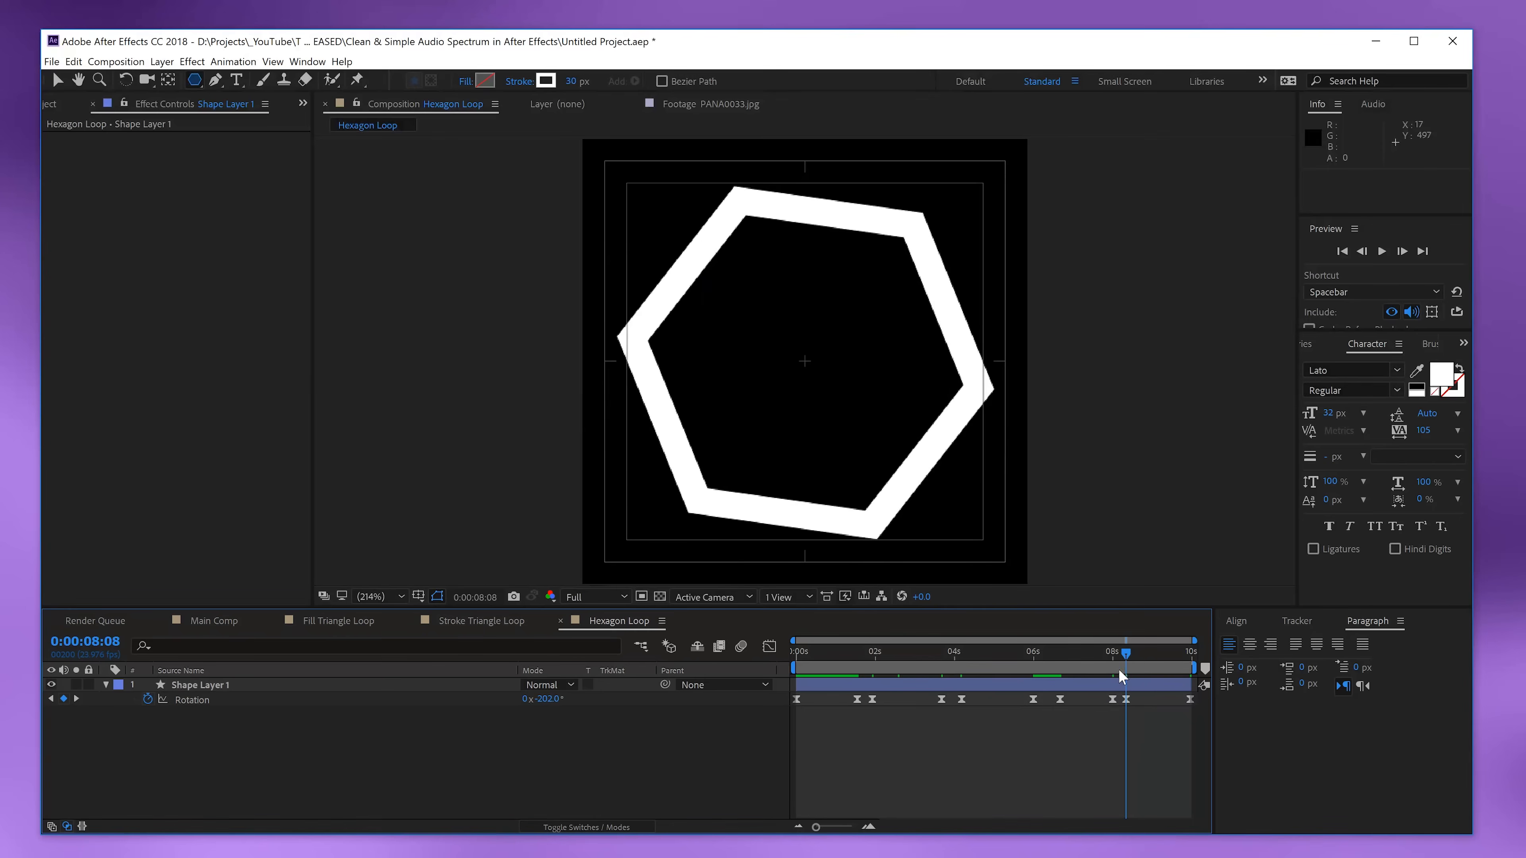
{"action": "left_click", "coordinate": [1126, 699]}
{"action": "key", "text": "ctrl+c"}
{"action": "left_click_drag", "start_coordinate": [1122, 659], "coordinate": [1115, 660]}
{"action": "key", "text": "ctrl+v"}
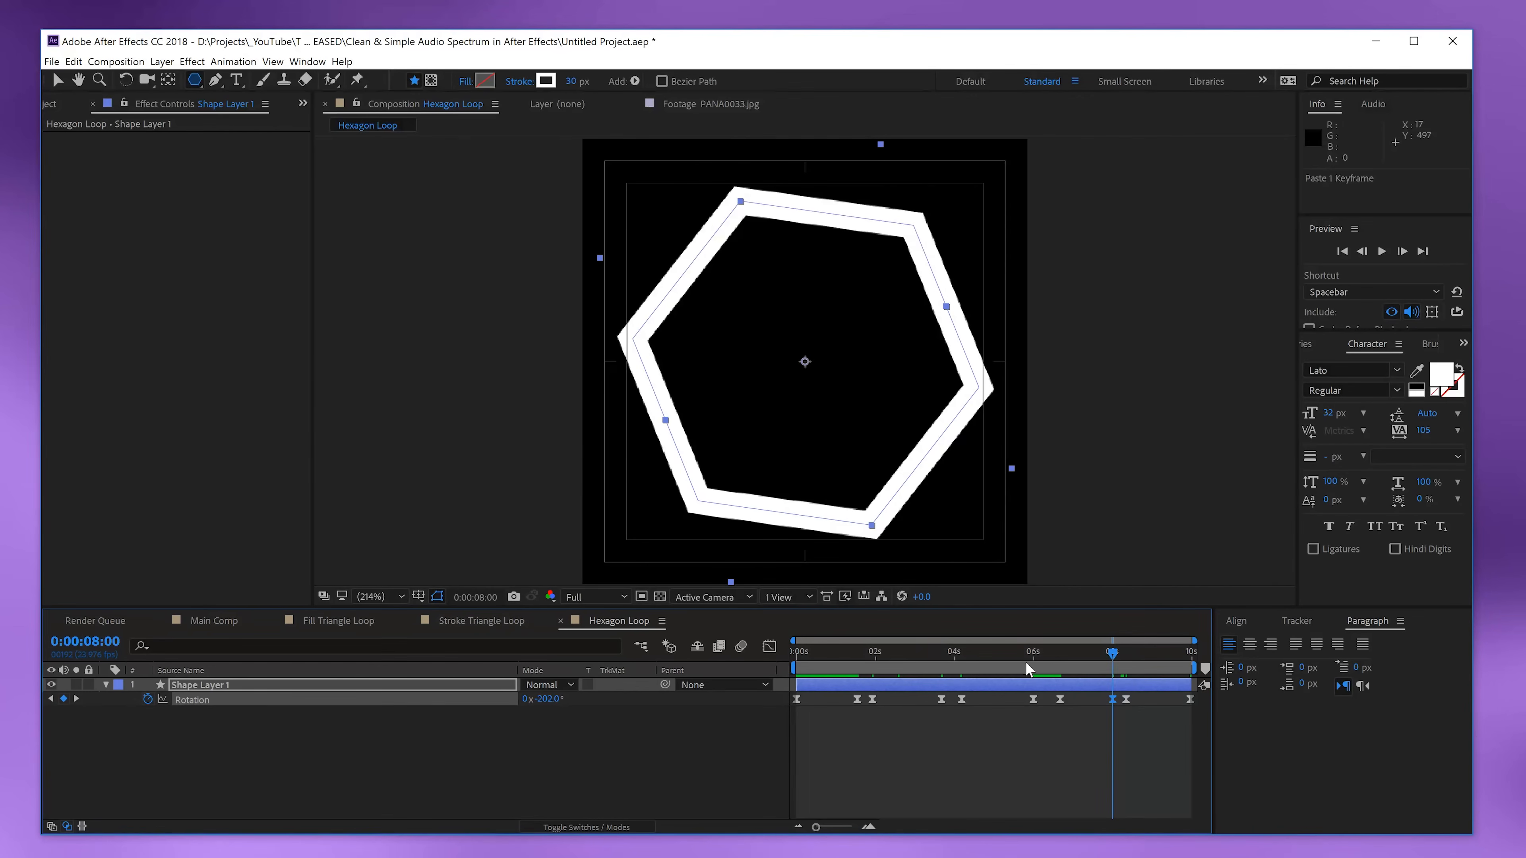
{"action": "left_click", "coordinate": [770, 647]}
{"action": "left_click", "coordinate": [769, 646]}
{"action": "left_click", "coordinate": [1016, 737]}
{"action": "key", "text": "space"}
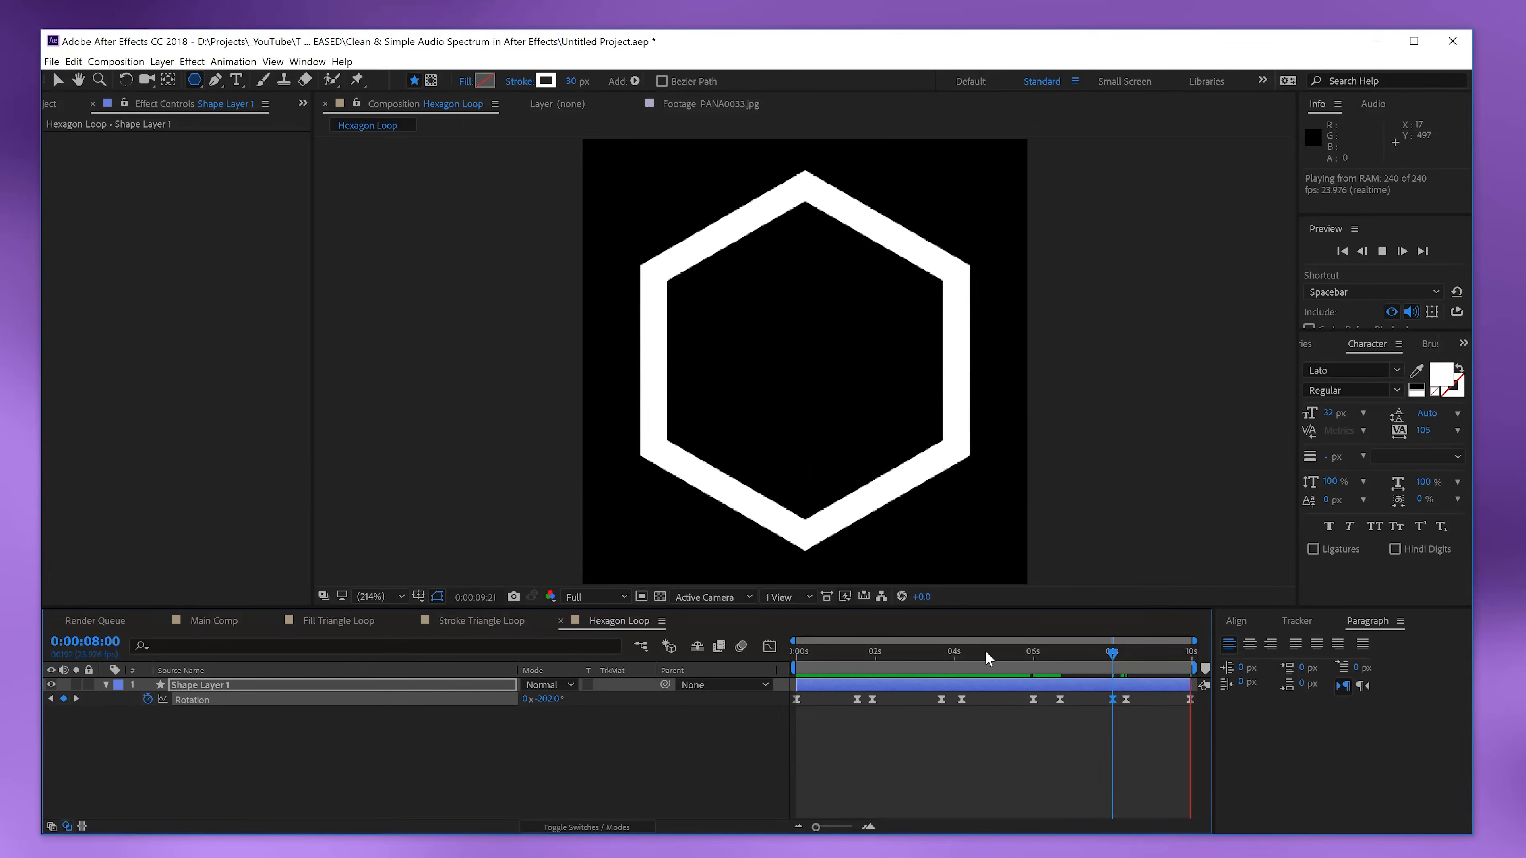
{"action": "left_click", "coordinate": [974, 656]}
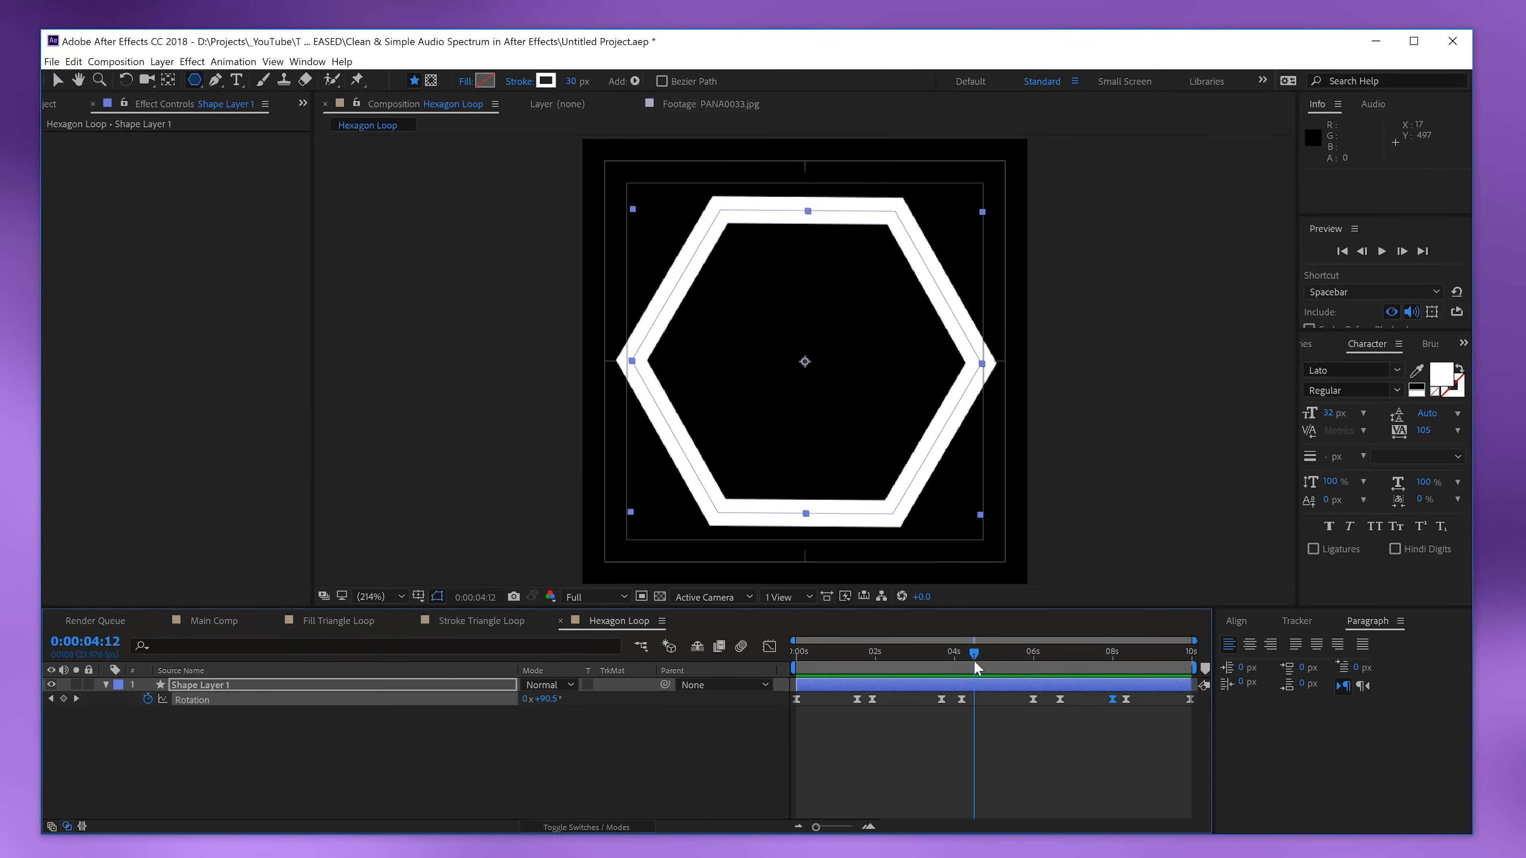
- Place the Hexagon Loop composition in Main Comp as the top layer, around the BEAT PLAYER title
{"action": "left_click", "coordinate": [222, 625]}
{"action": "left_click", "coordinate": [62, 108]}
{"action": "left_click", "coordinate": [81, 287]}
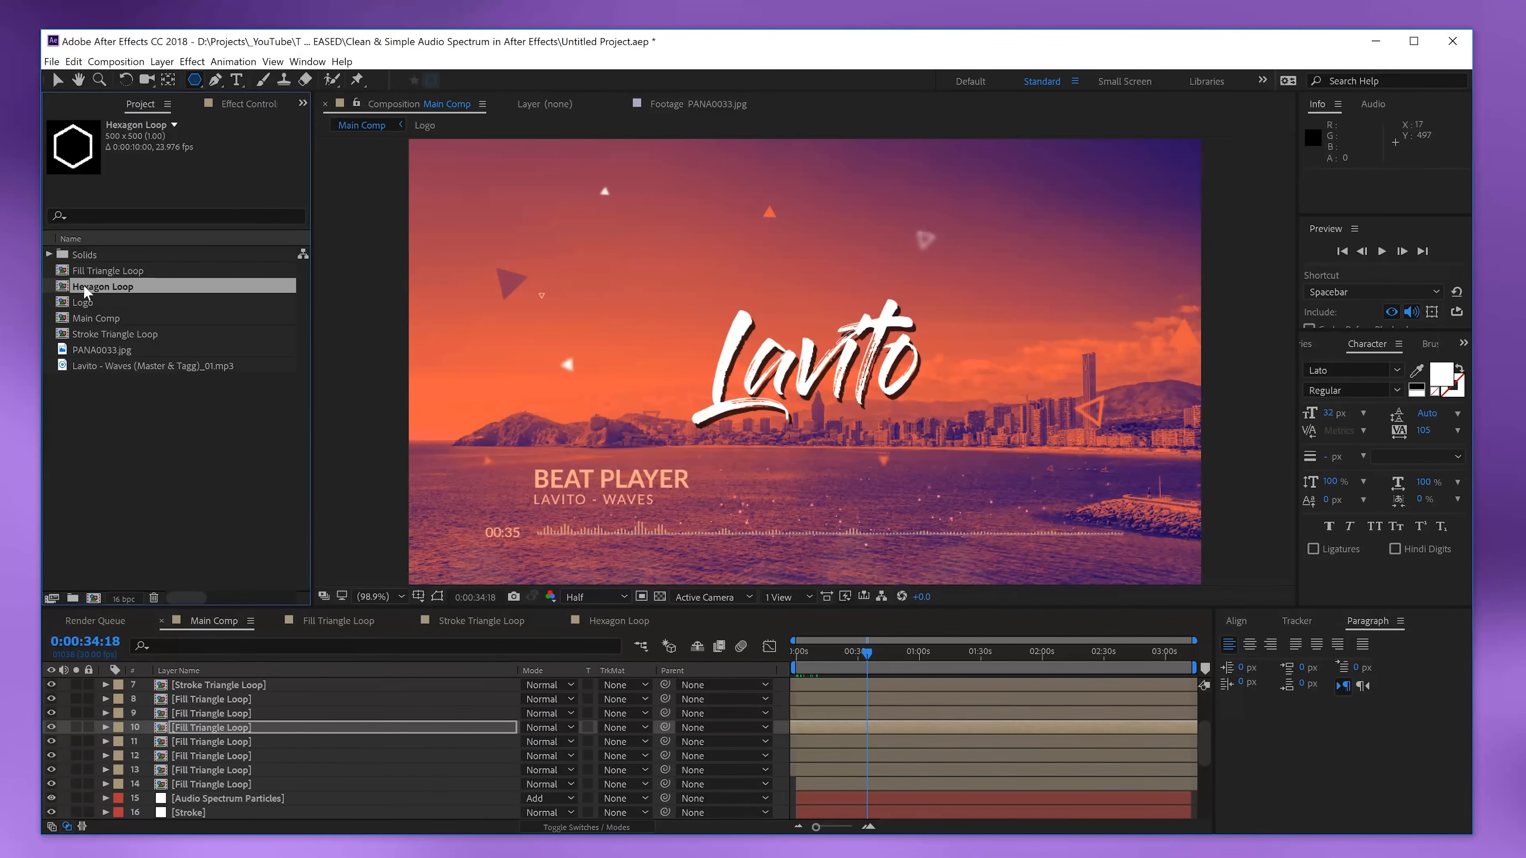
{"action": "left_click_drag", "start_coordinate": [101, 293], "coordinate": [582, 464]}
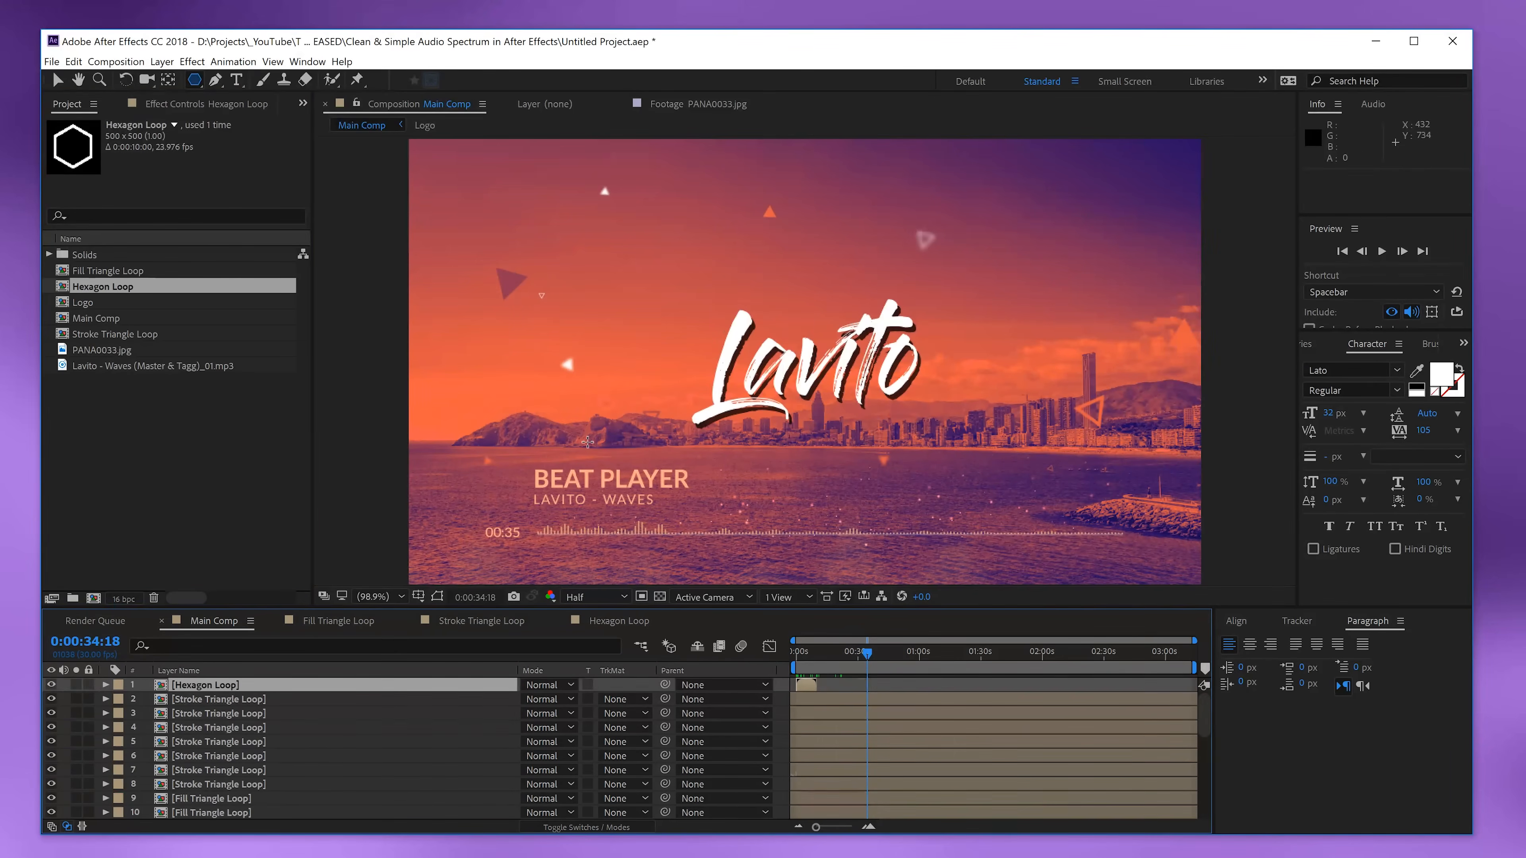
- Enable time remapping on the Hexagon Loop layer and add the expression loopOut(type = "cycle", numKeyframes = 0)
{"action": "right_click", "coordinate": [810, 686]}
{"action": "mouse_move", "coordinate": [841, 186]}
{"action": "left_click", "coordinate": [691, 190]}
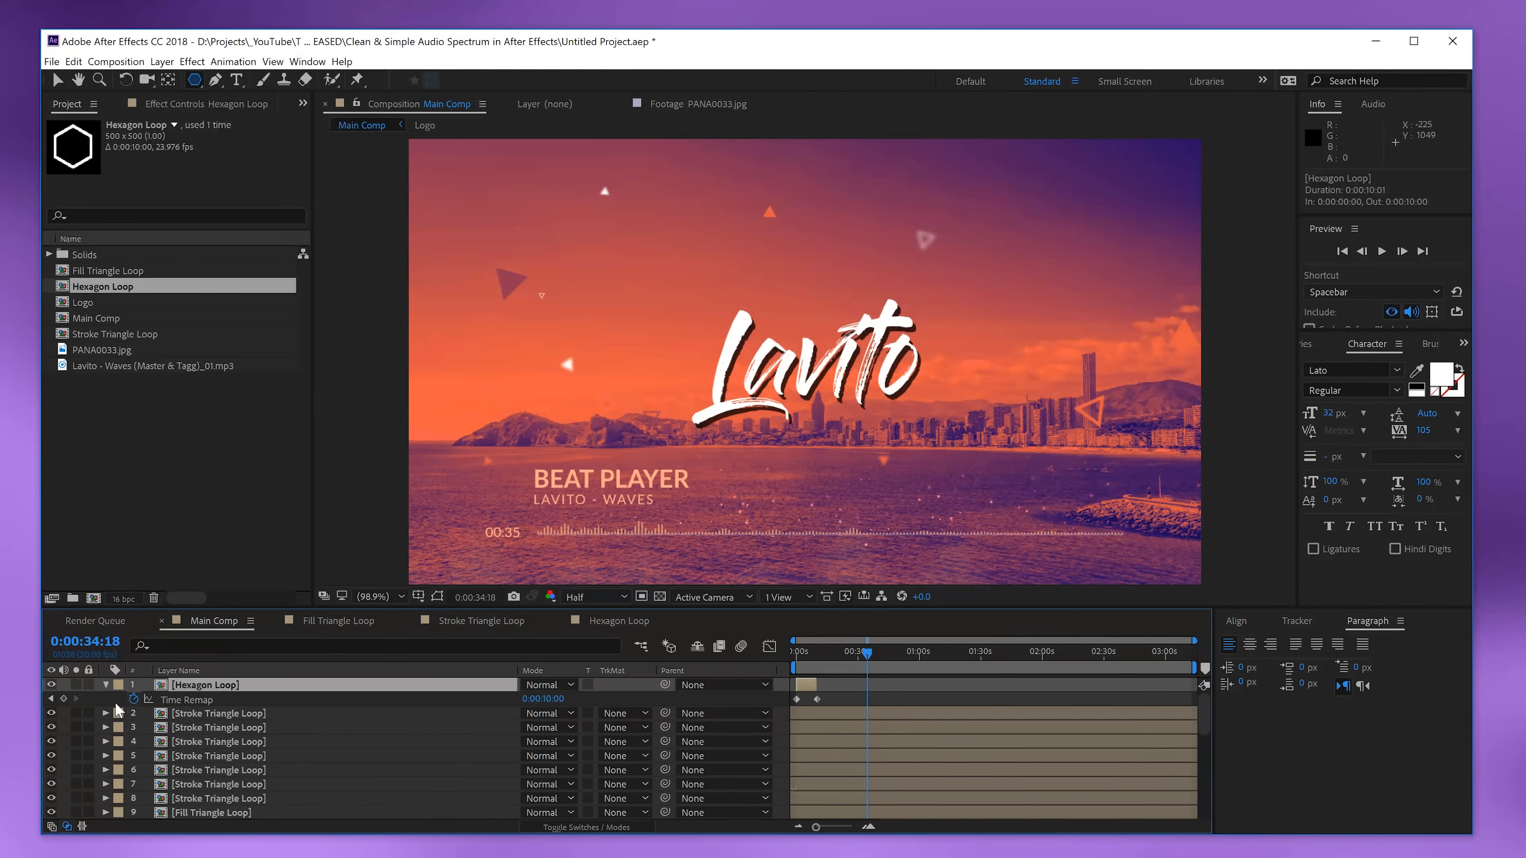
{"action": "left_click", "coordinate": [134, 699], "text": "alt"}
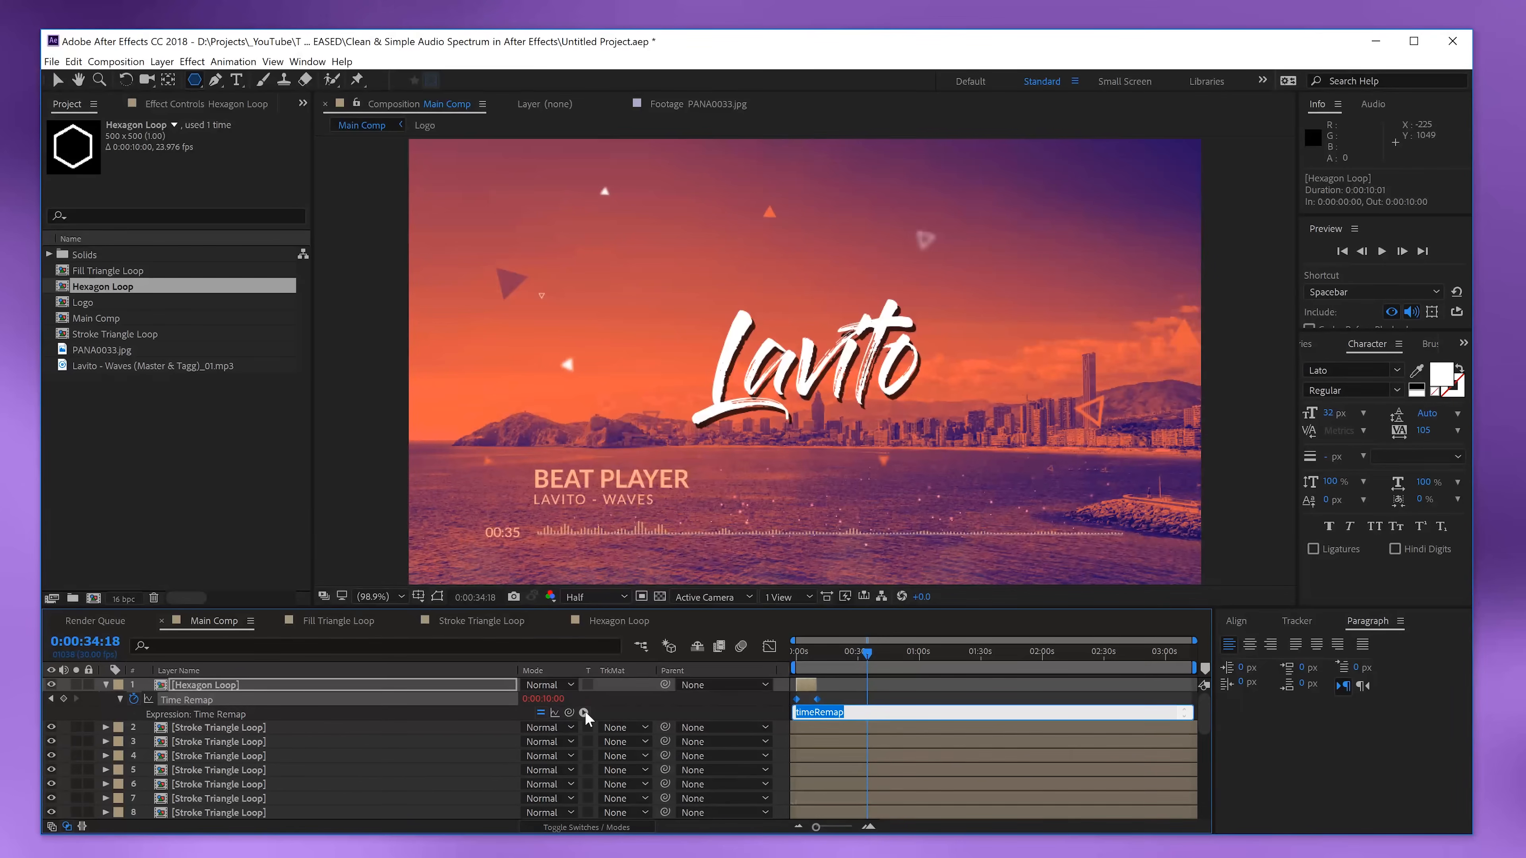
{"action": "left_click", "coordinate": [584, 713]}
{"action": "mouse_move", "coordinate": [637, 654]}
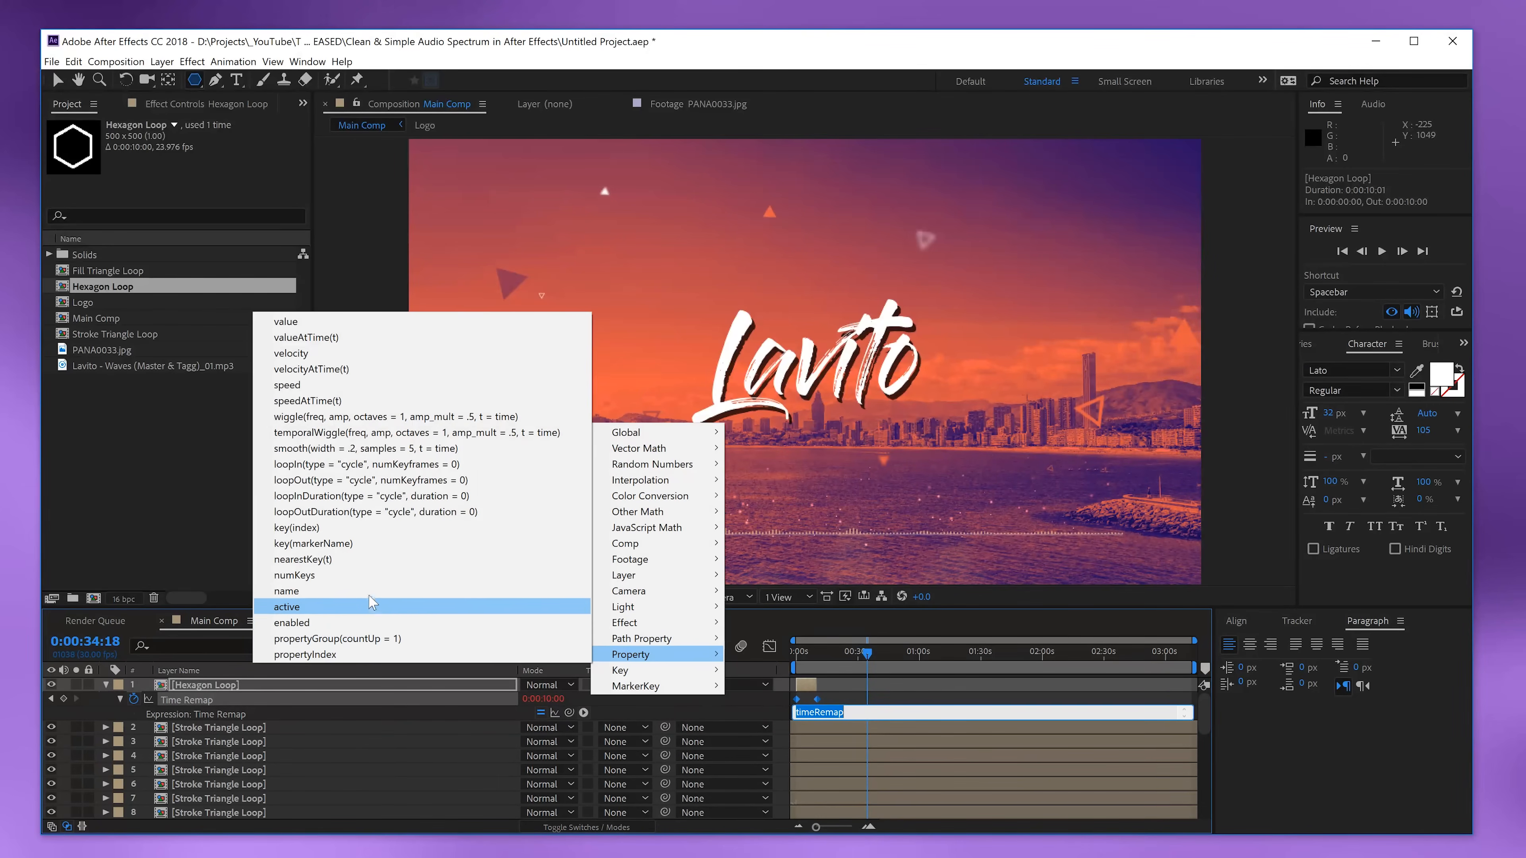
{"action": "left_click", "coordinate": [378, 480]}
- Extend the Hexagon Loop layer to the end of Main Comp and, at 0:00:40:09, move it to the frame's bottom-left corner
{"action": "left_click", "coordinate": [822, 685]}
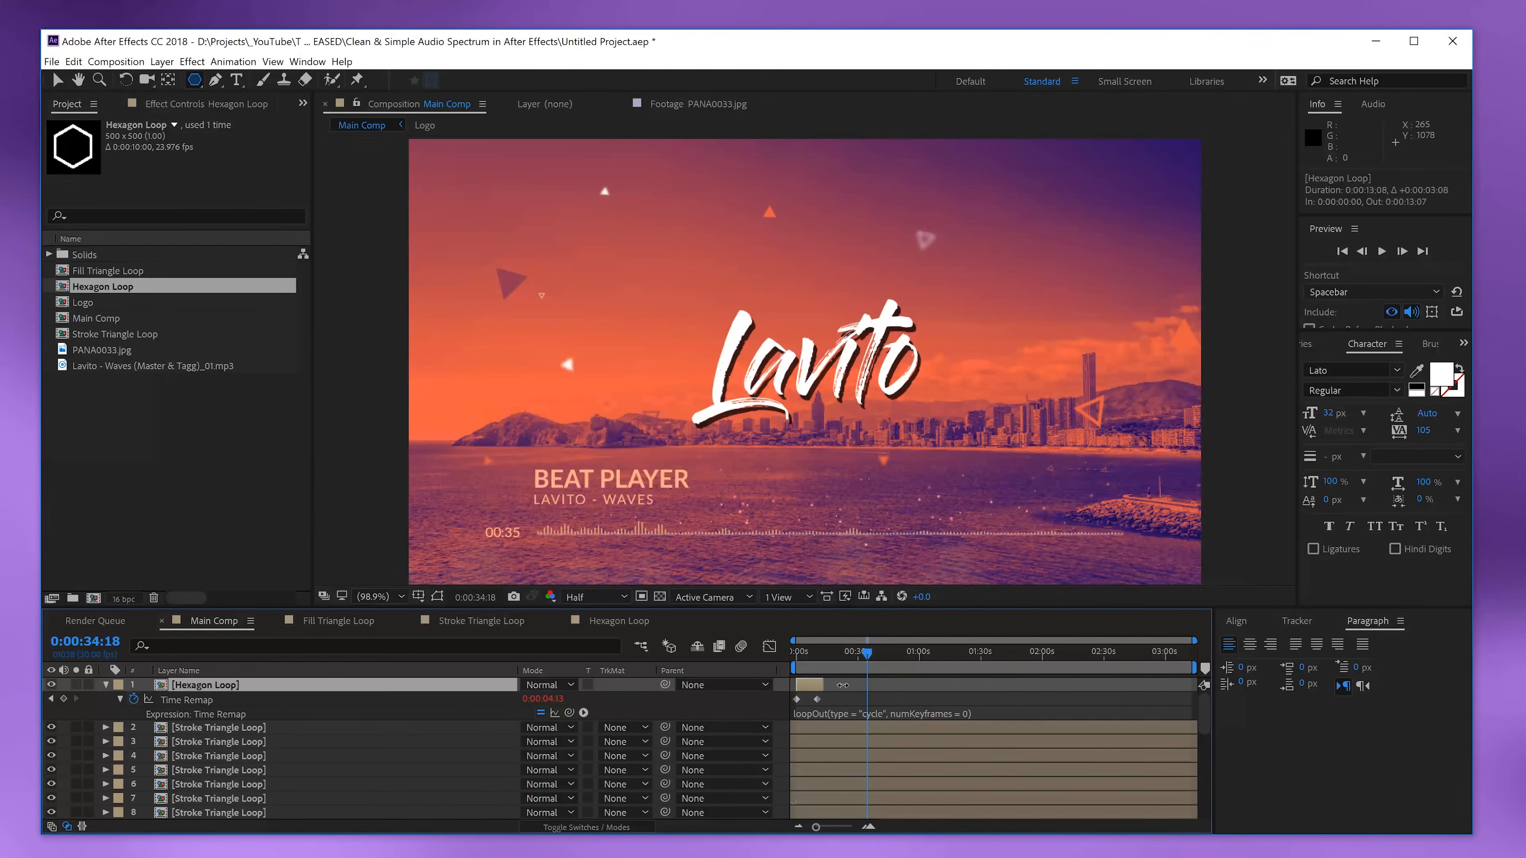
{"action": "left_click_drag", "start_coordinate": [822, 685], "coordinate": [1222, 691]}
{"action": "left_click_drag", "start_coordinate": [816, 664], "coordinate": [879, 656]}
{"action": "left_click", "coordinate": [646, 446]}
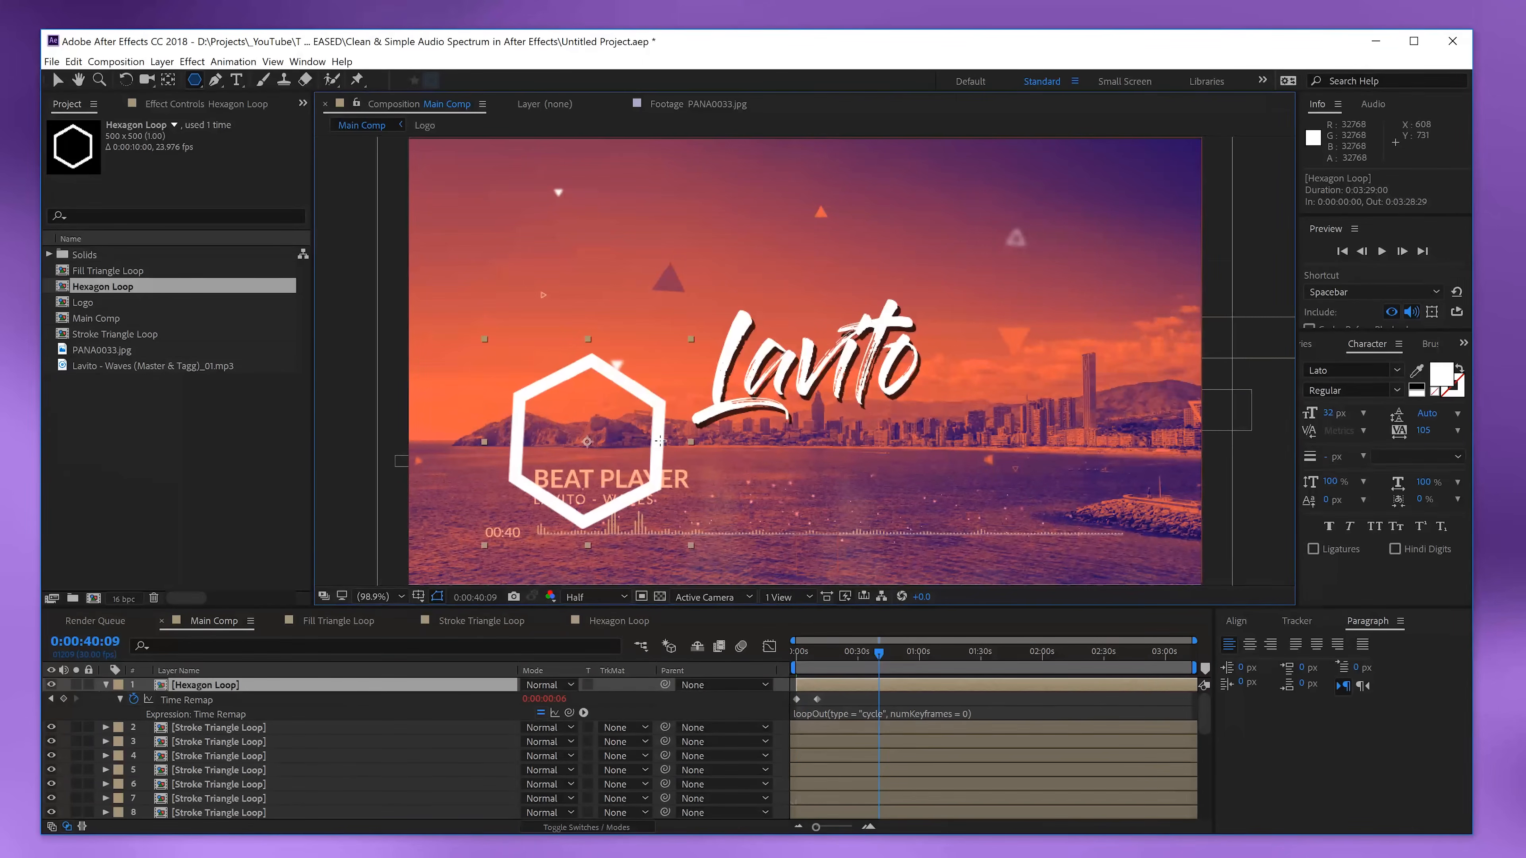
{"action": "key", "text": "v"}
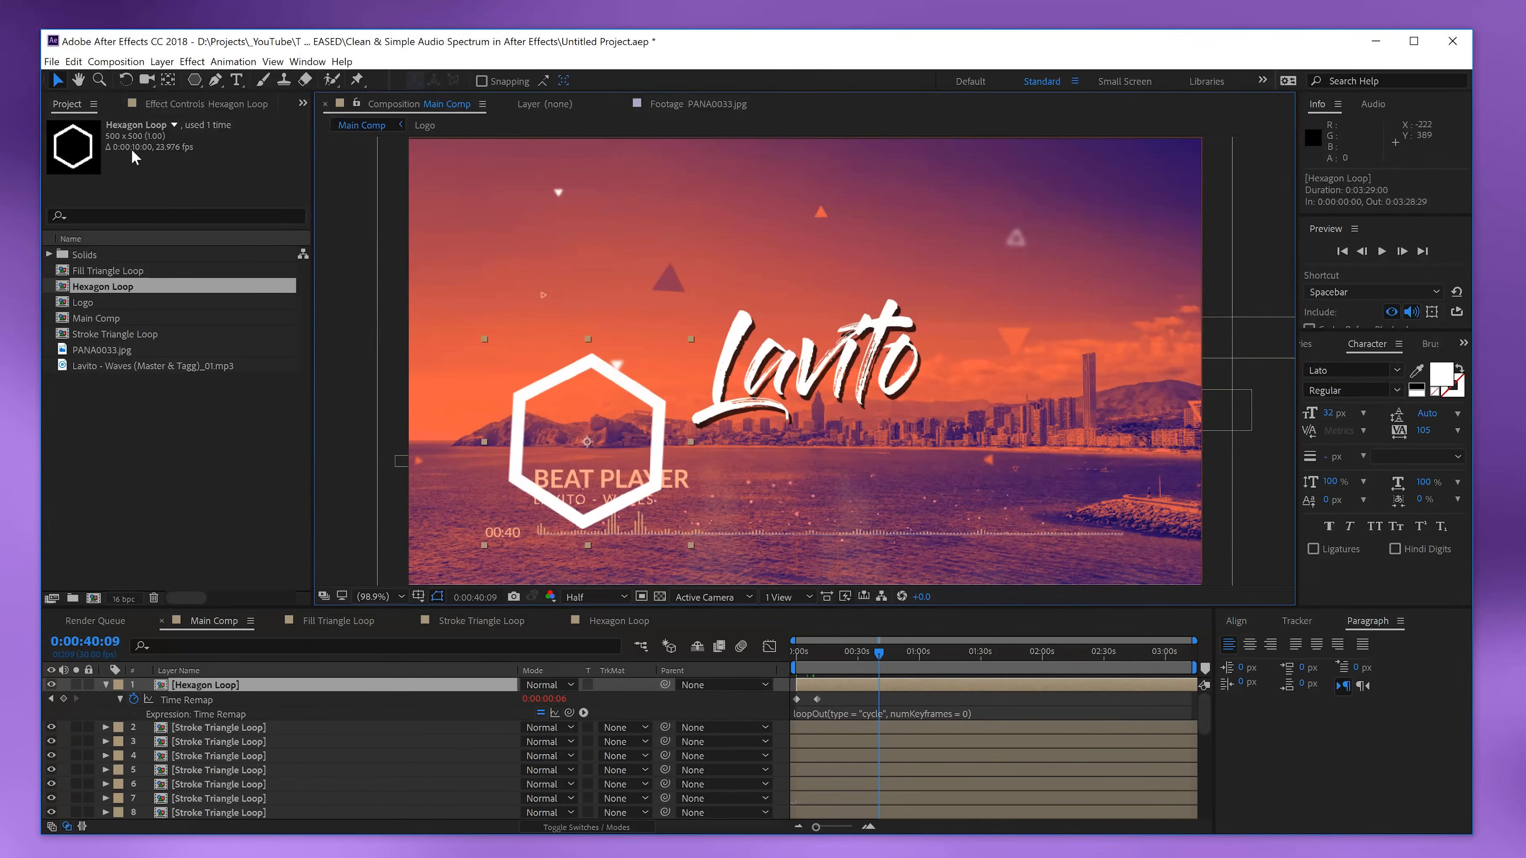
{"action": "left_click_drag", "start_coordinate": [655, 421], "coordinate": [518, 523]}
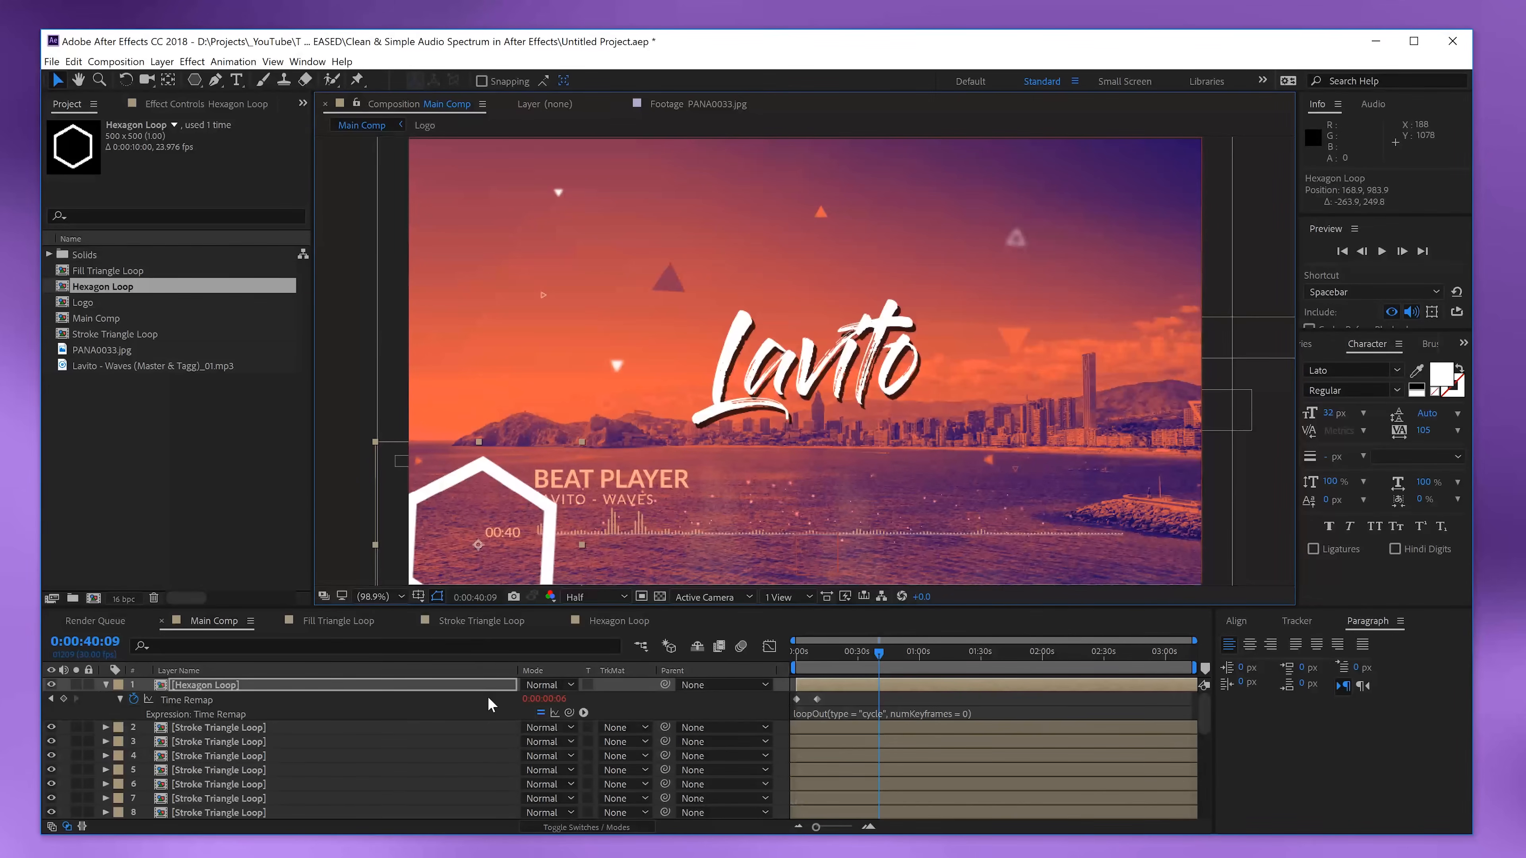
- Scale the Hexagon Loop layer to 218% and enable Collapse Transformations so it renders sharply
{"action": "key", "text": "s"}
{"action": "left_click_drag", "start_coordinate": [548, 699], "coordinate": [652, 699]}
{"action": "left_click", "coordinate": [588, 828]}
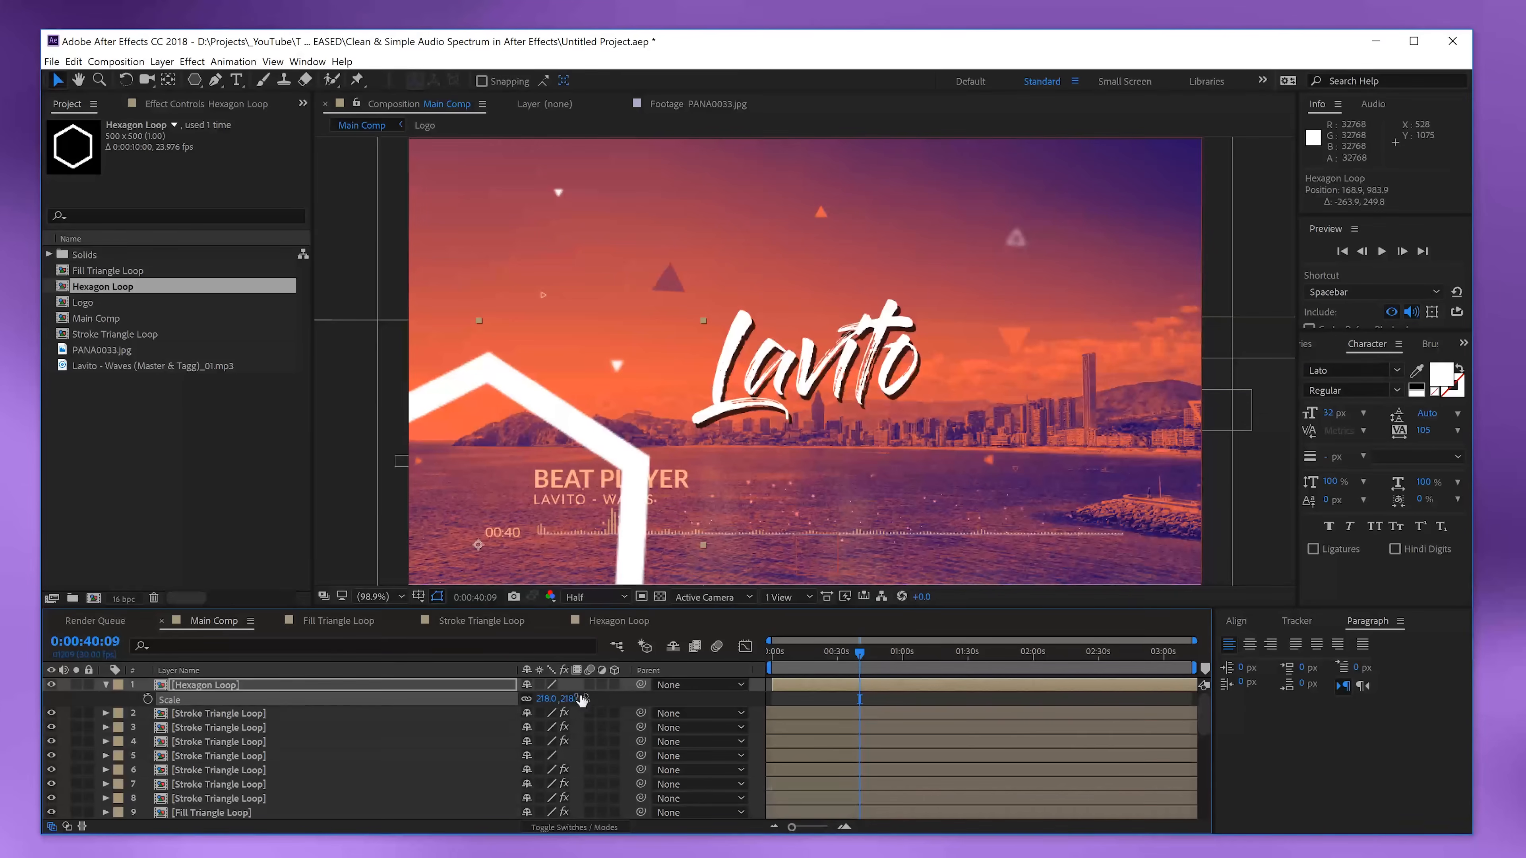
{"action": "left_click", "coordinate": [540, 684]}
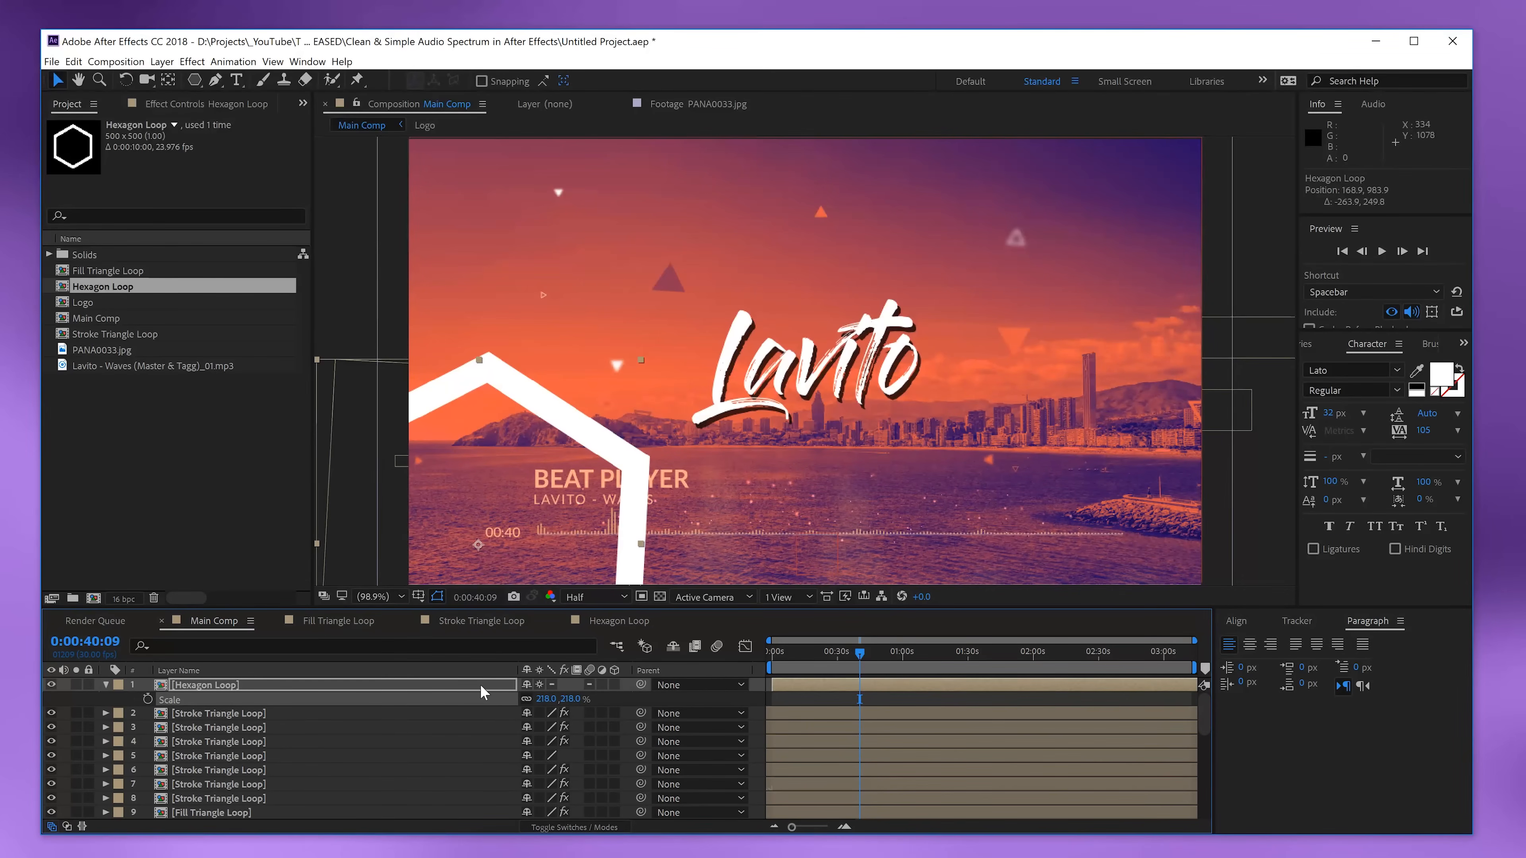
- Apply Gaussian Blur with a blurriness of 38.7 to the Hexagon Loop layer and lower its opacity to 39%
{"action": "left_click", "coordinate": [192, 61]}
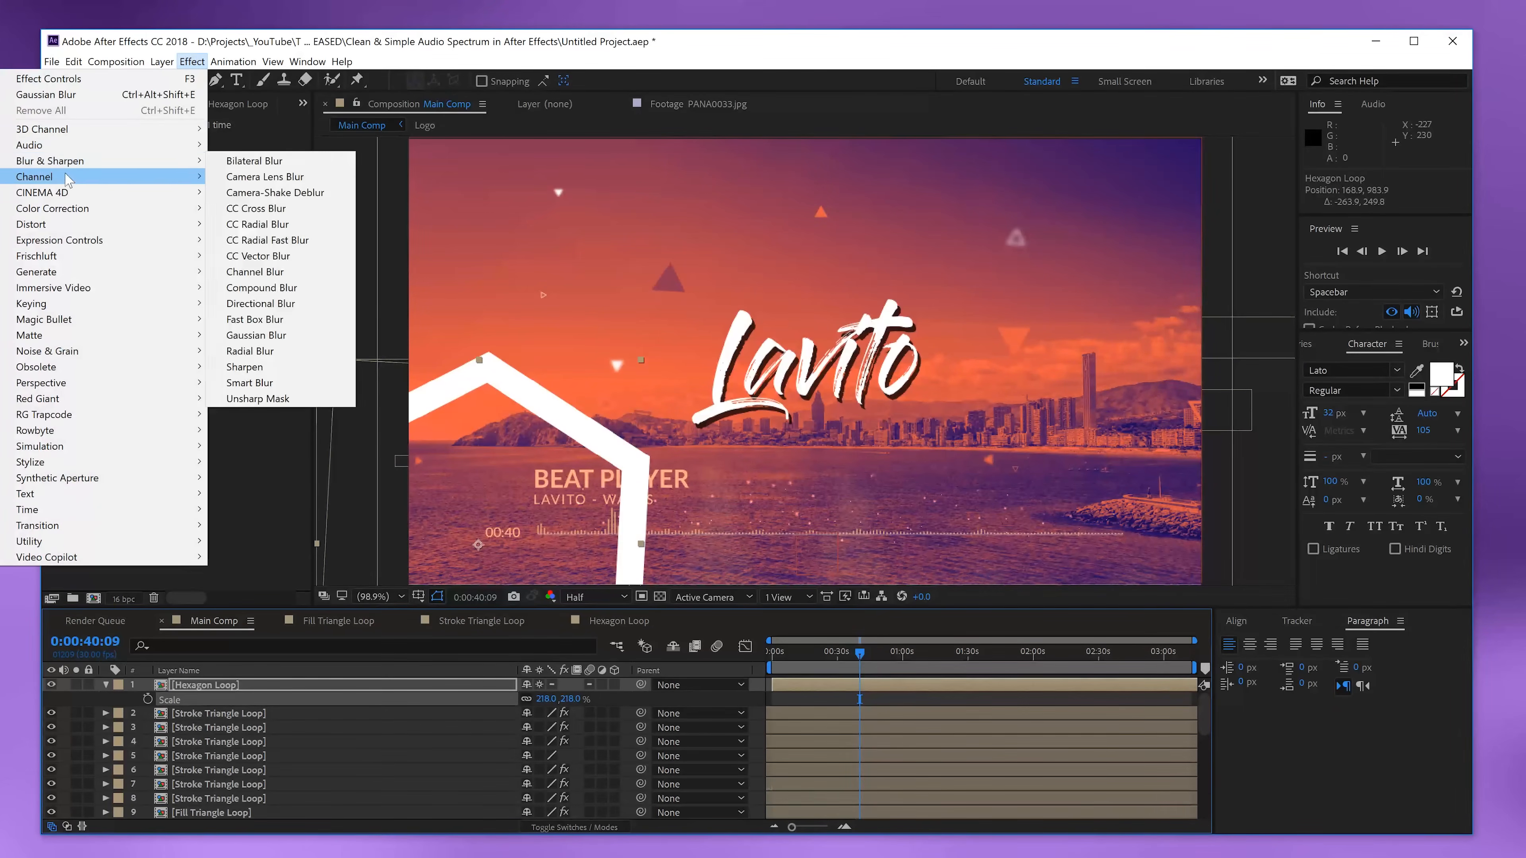
{"action": "left_click", "coordinate": [296, 191]}
{"action": "left_click", "coordinate": [192, 62]}
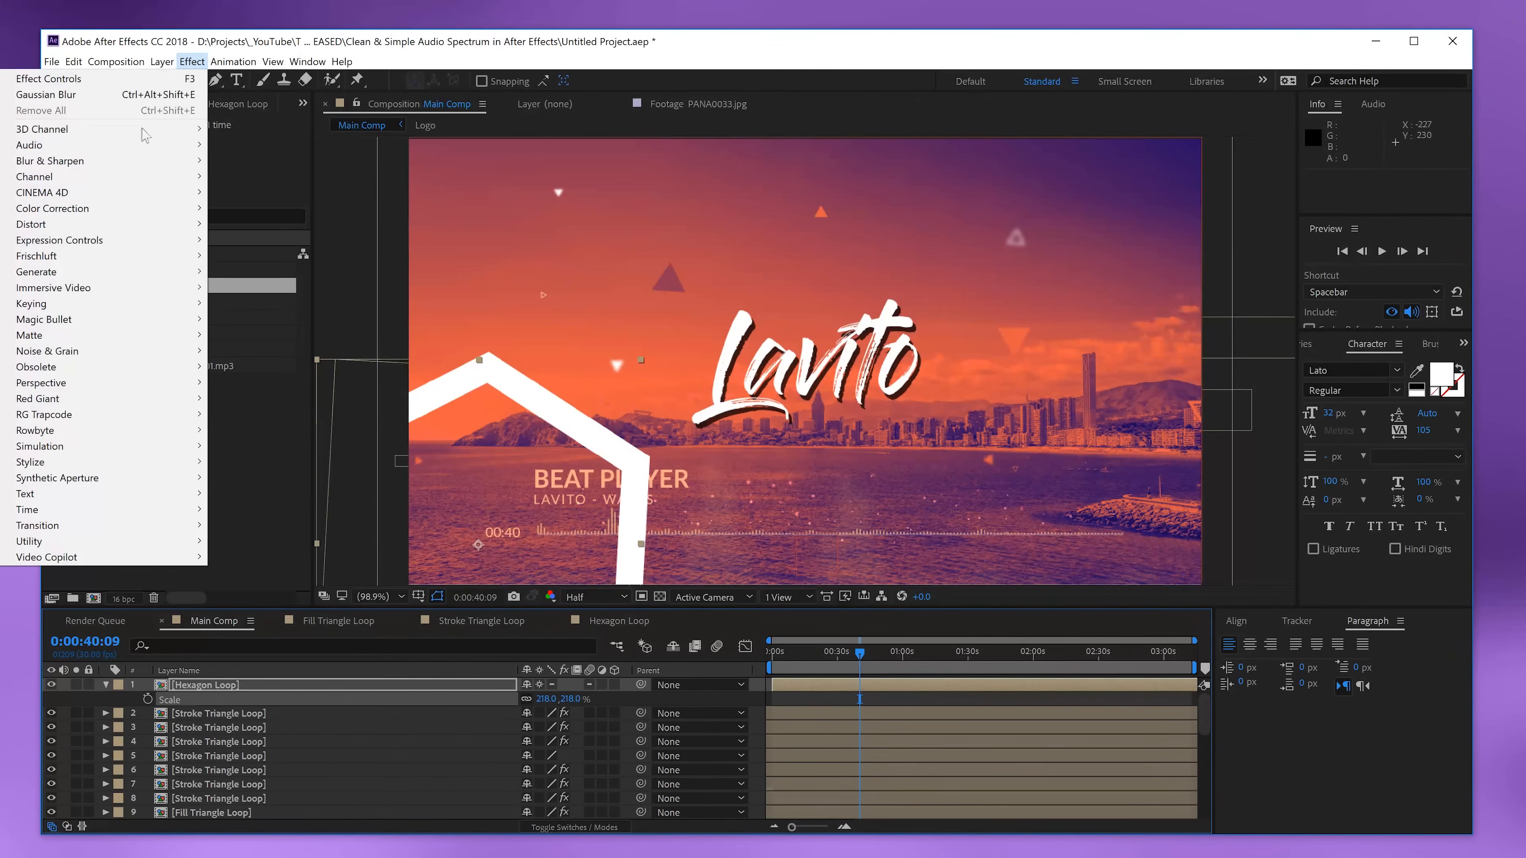
{"action": "mouse_move", "coordinate": [96, 161]}
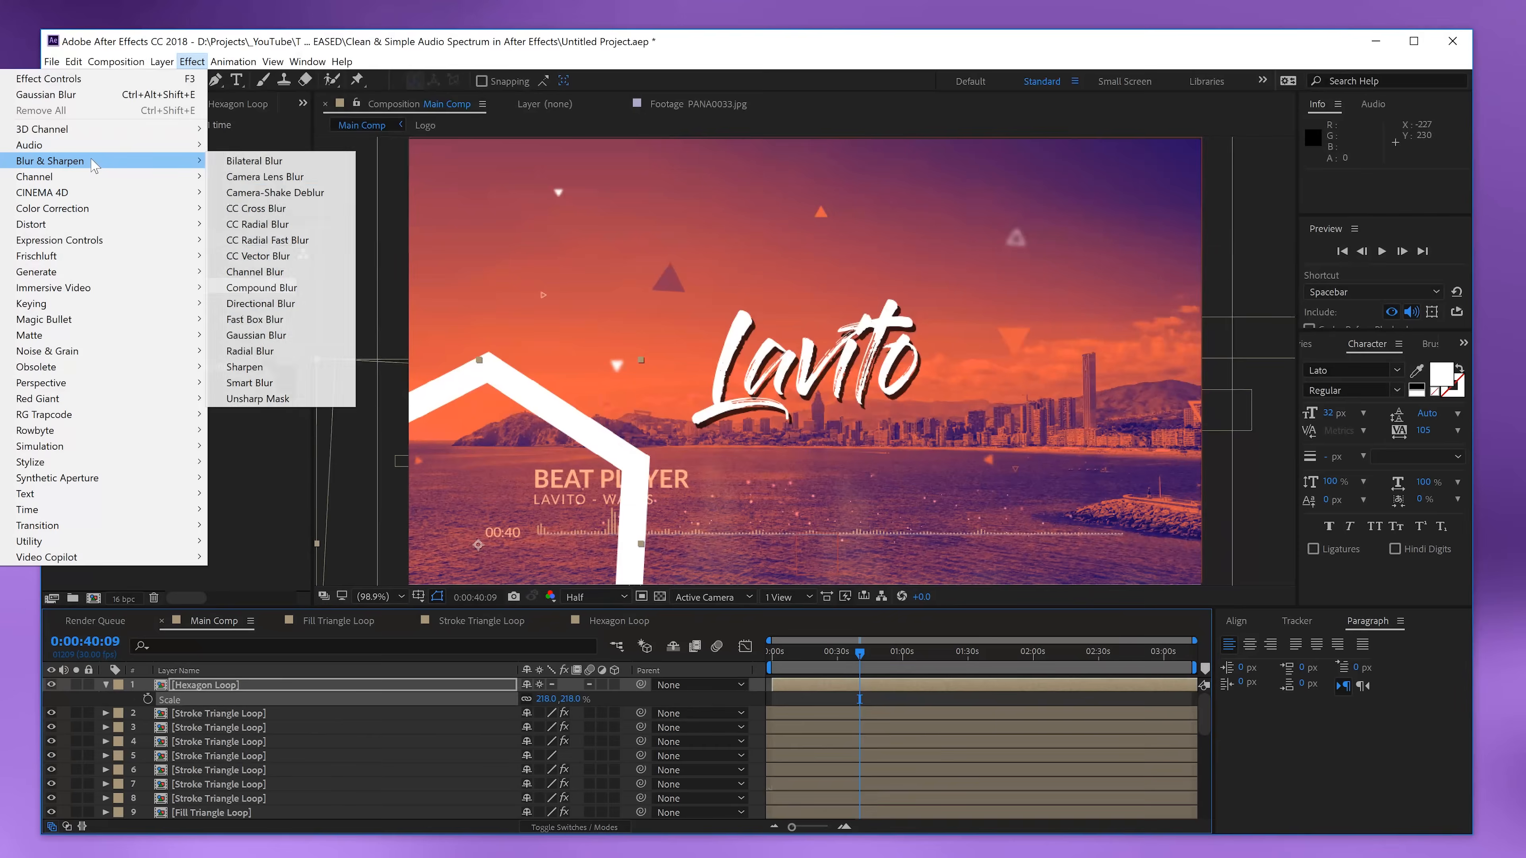
{"action": "left_click", "coordinate": [264, 336]}
{"action": "left_click_drag", "start_coordinate": [199, 155], "coordinate": [265, 155]}
{"action": "key", "text": "t"}
{"action": "left_click_drag", "start_coordinate": [528, 703], "coordinate": [483, 711]}
- Duplicate the Hexagon Loop layer, scale the copy to 109%, and shift it 0:00:28:23 earlier in time
{"action": "left_click", "coordinate": [452, 687]}
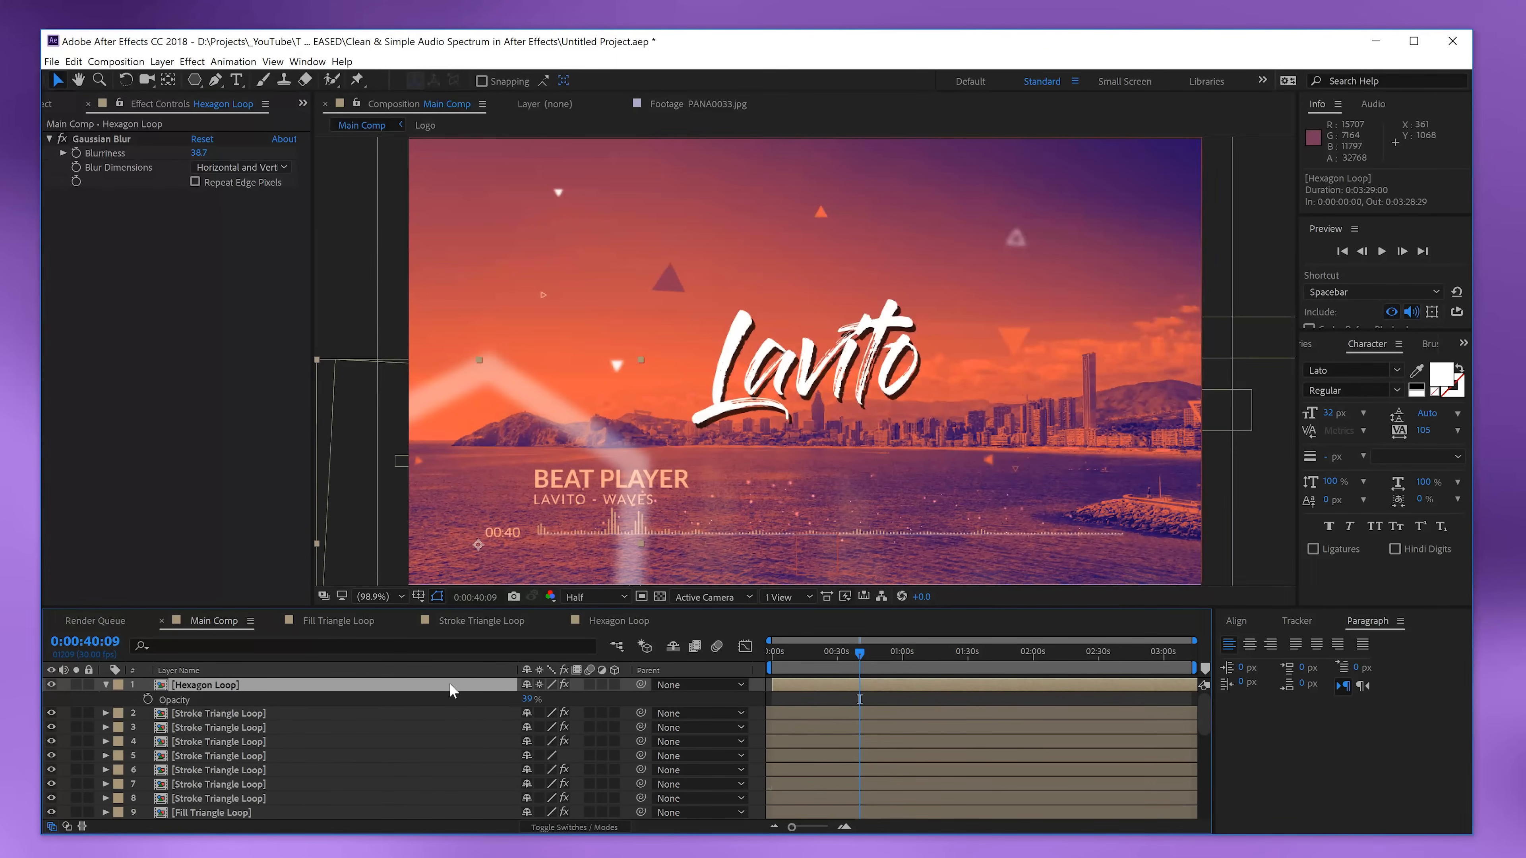
{"action": "key", "text": "ctrl+d"}
{"action": "key", "text": "s"}
{"action": "left_click_drag", "start_coordinate": [543, 699], "coordinate": [478, 713]}
{"action": "left_click_drag", "start_coordinate": [873, 693], "coordinate": [811, 693]}
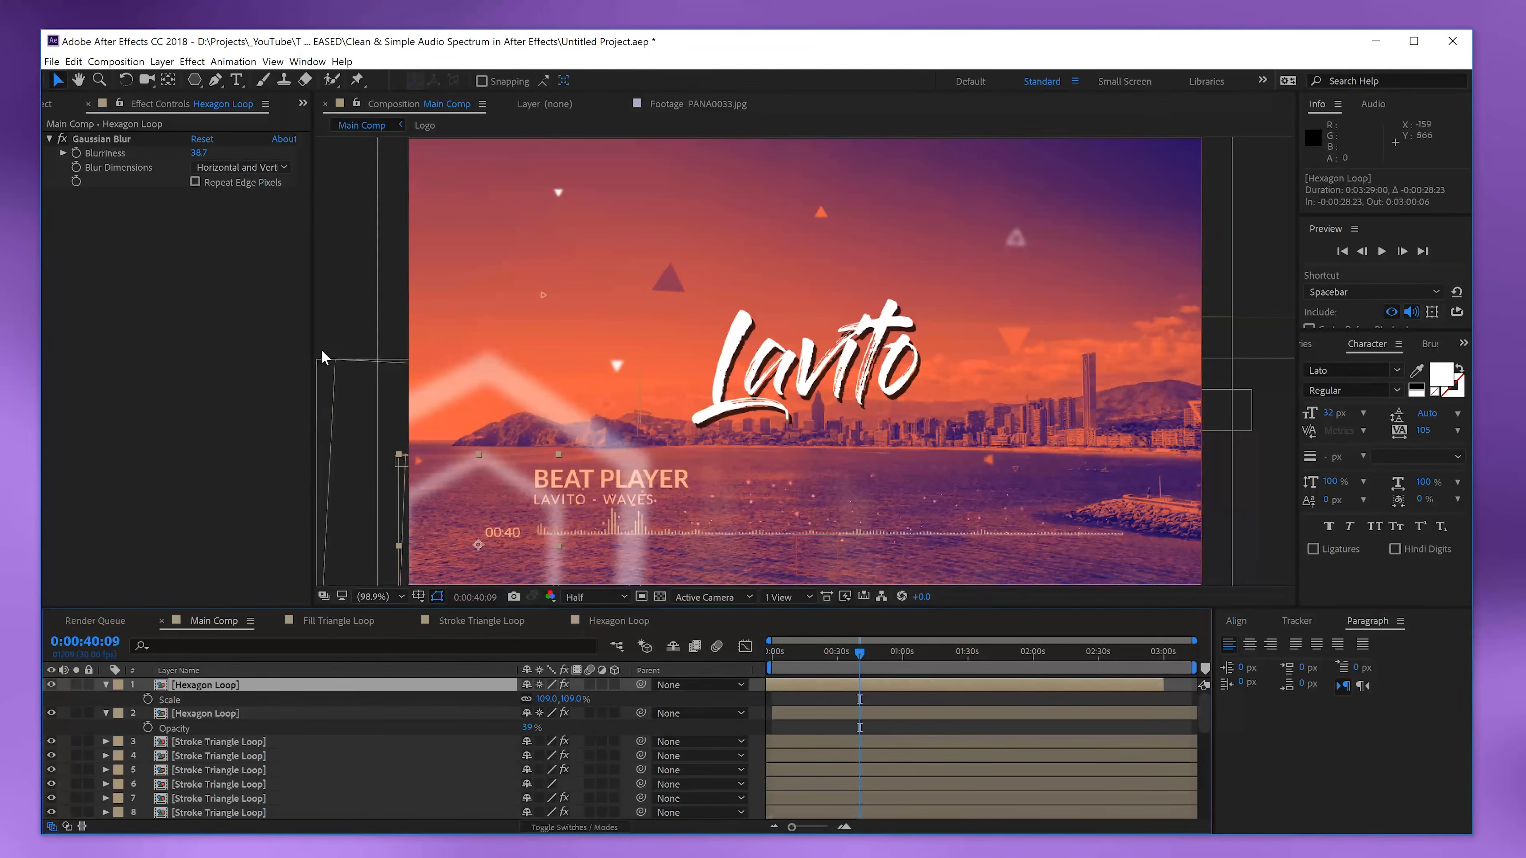
- Apply a Fill effect to the smaller Hexagon Loop copy and colour it orange by sampling the background picture
{"action": "left_click", "coordinate": [192, 62]}
{"action": "mouse_move", "coordinate": [80, 278]}
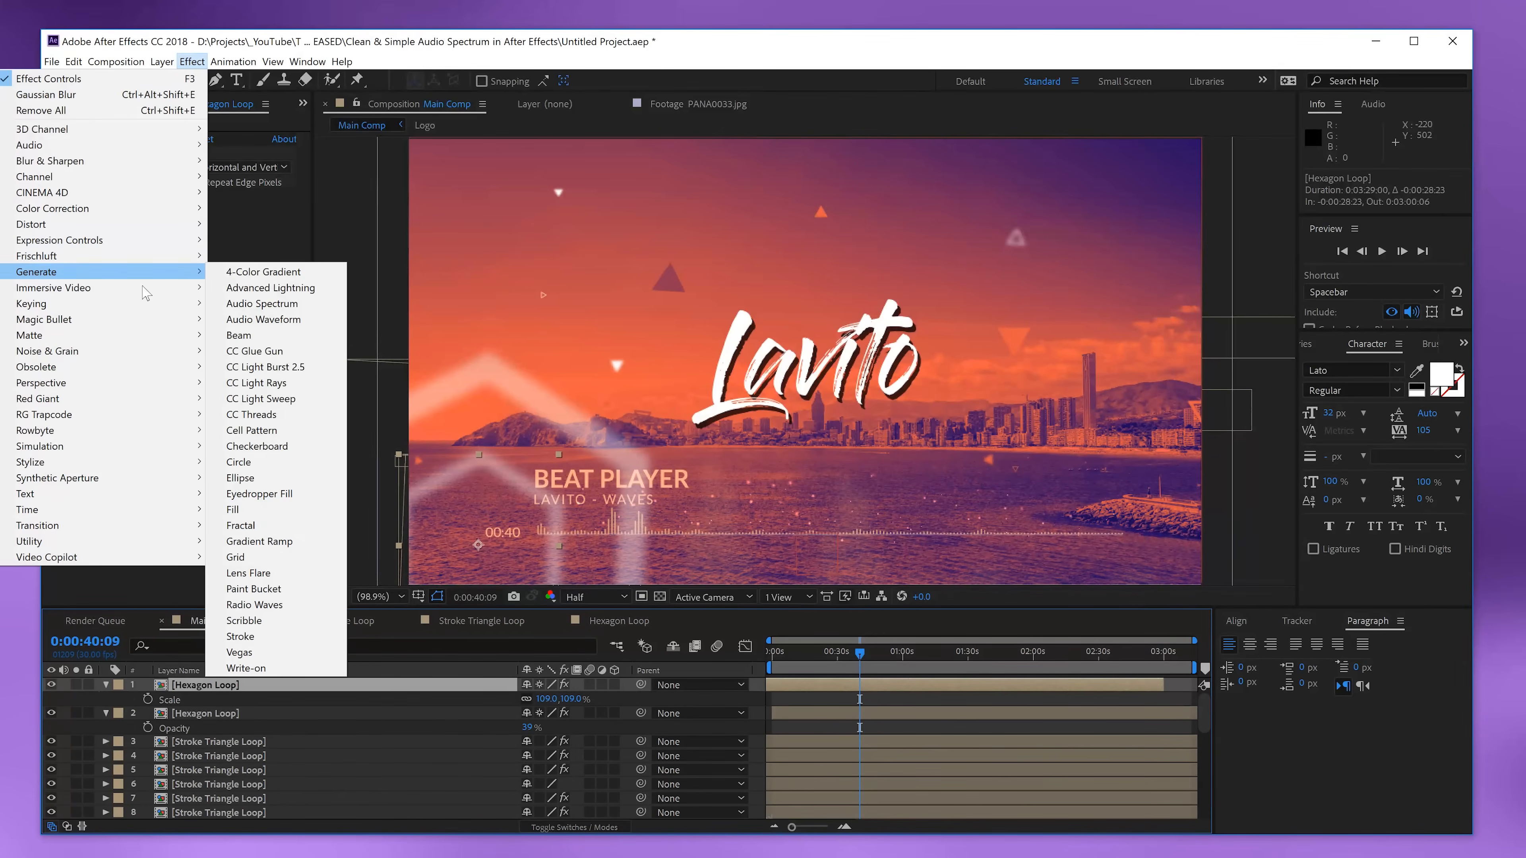
{"action": "left_click", "coordinate": [270, 509]}
{"action": "left_click", "coordinate": [221, 237]}
{"action": "left_click", "coordinate": [220, 237]}
{"action": "left_click", "coordinate": [675, 388]}
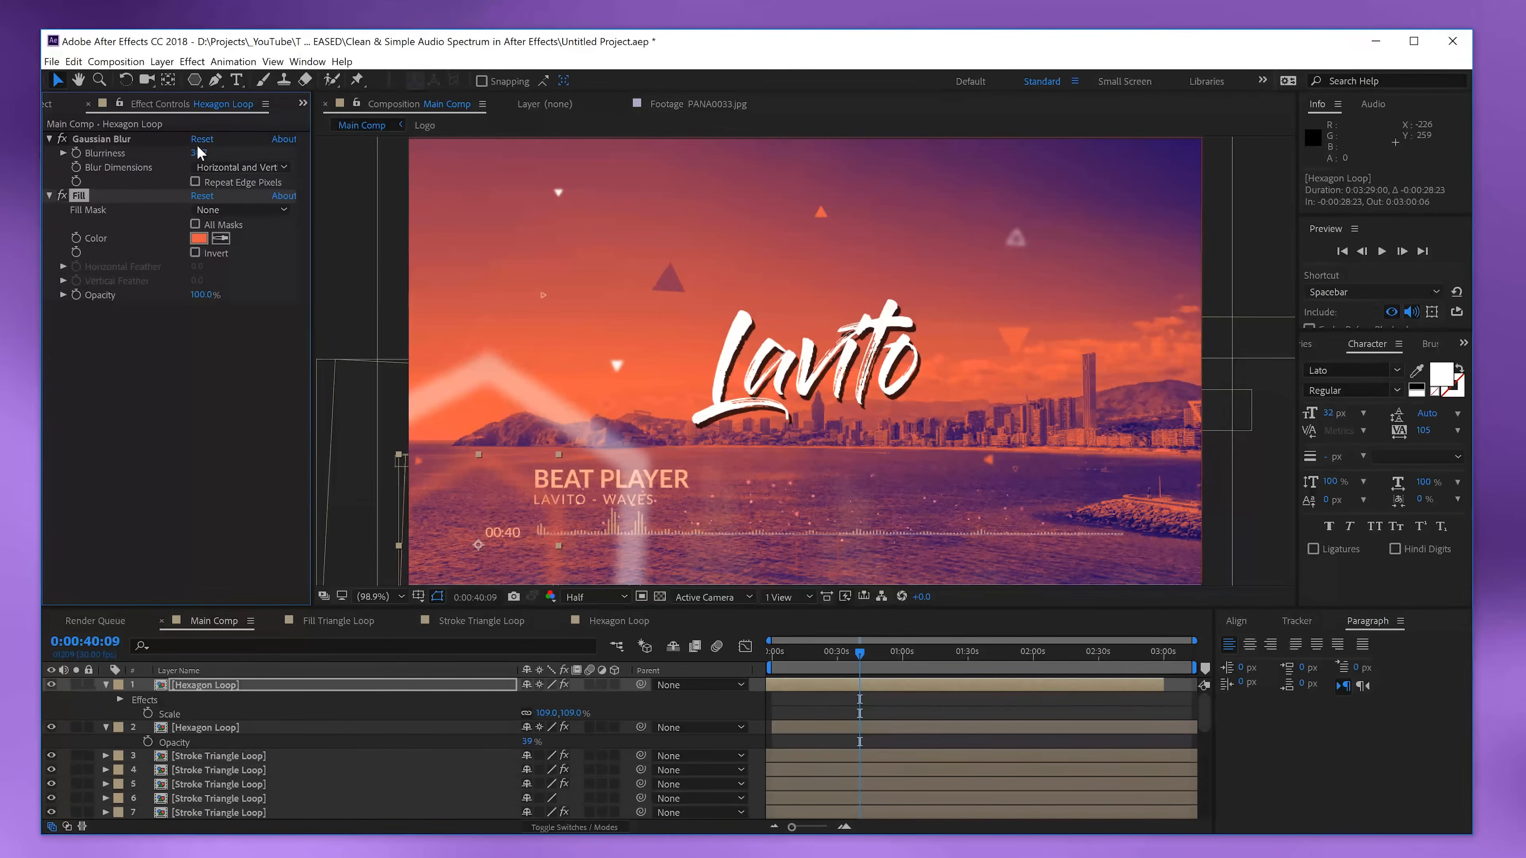
- Reduce the smaller hexagon copy's Gaussian Blur blurriness to 12.3 and set its layer opacity to 70%
{"action": "left_click_drag", "start_coordinate": [197, 152], "coordinate": [193, 150]}
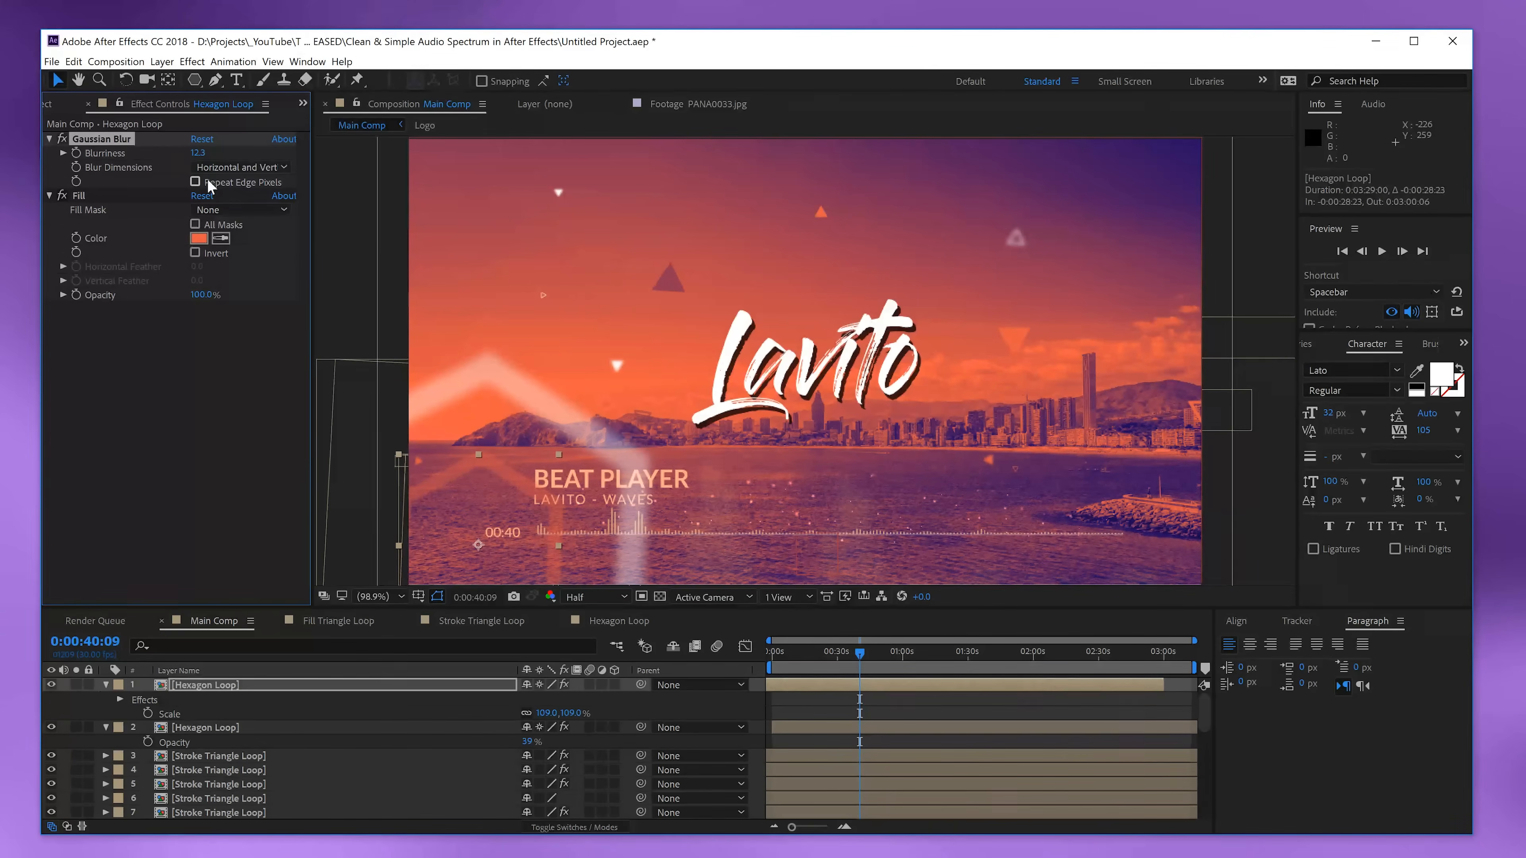
{"action": "key", "text": "t"}
{"action": "left_click_drag", "start_coordinate": [530, 699], "coordinate": [557, 710]}
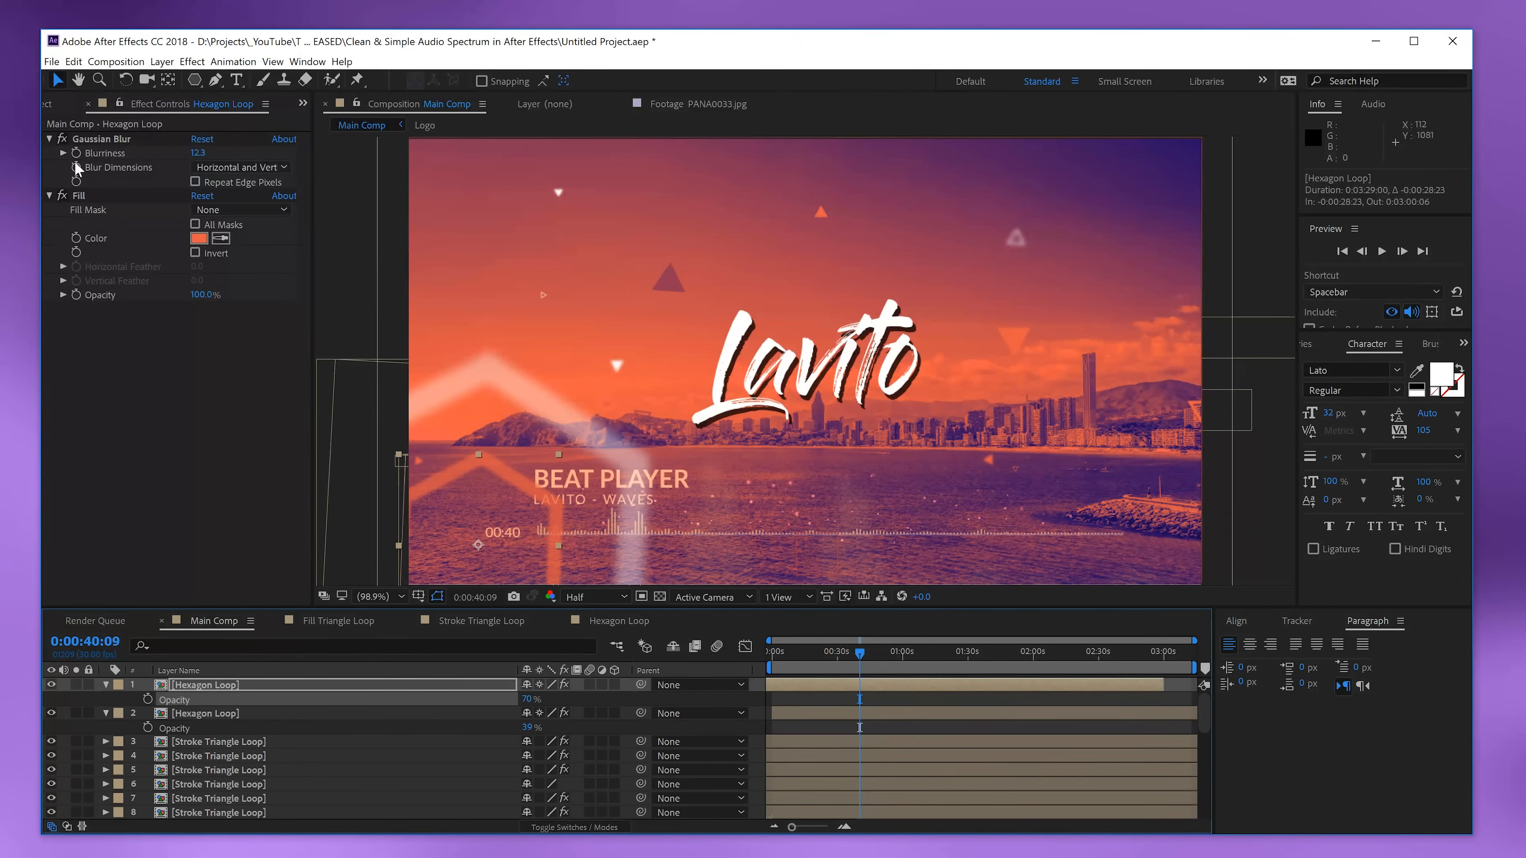
- Duplicate the Hexagon Loop composition as Hexagon Loop 2 and thin its hexagon stroke to 10 px
{"action": "left_click", "coordinate": [51, 105]}
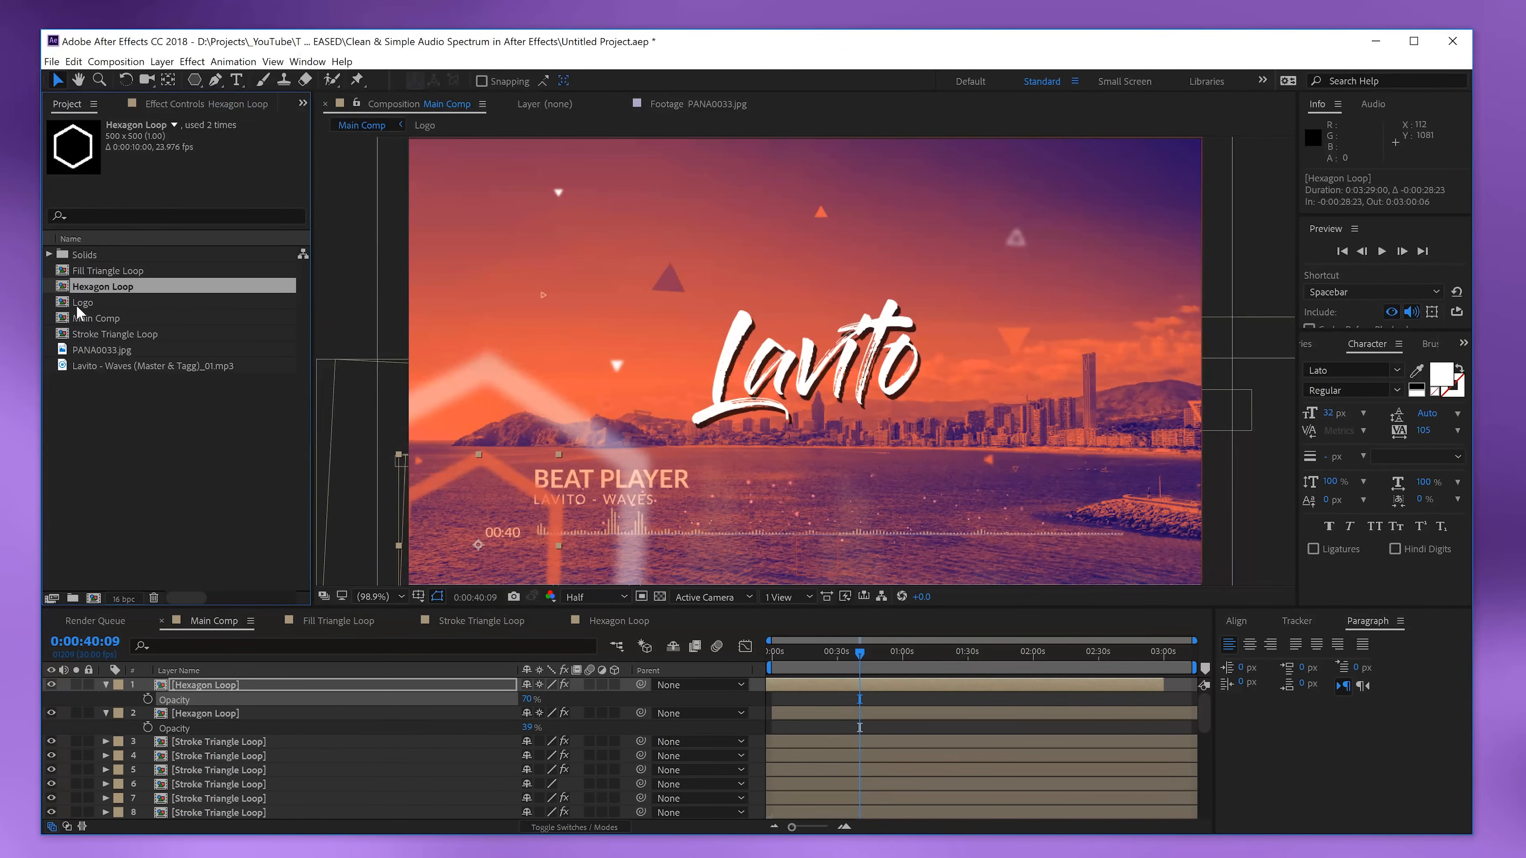
{"action": "key", "text": "ctrl+d"}
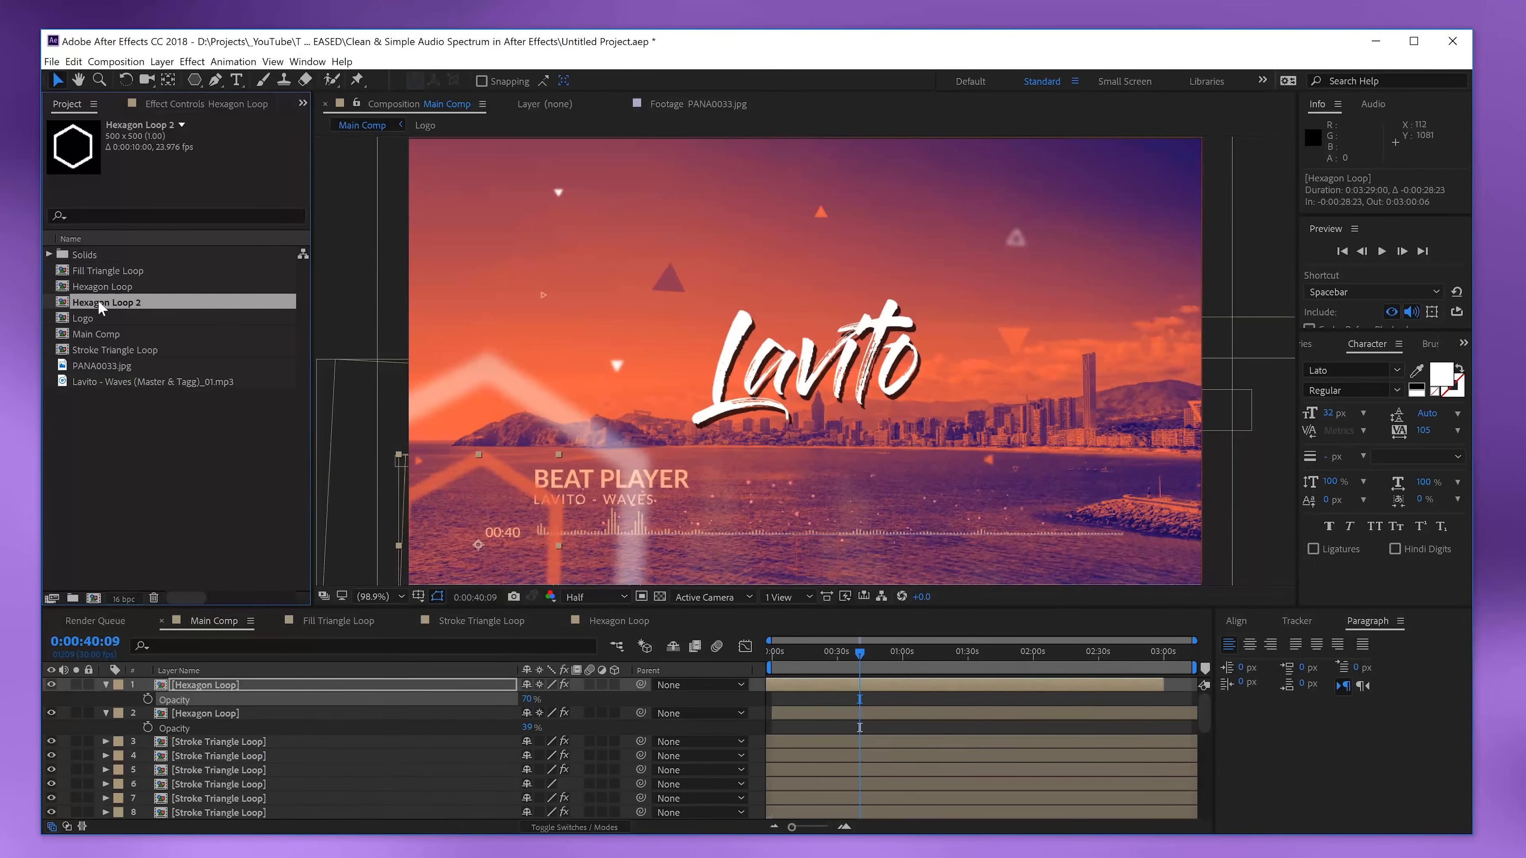
{"action": "double_click", "coordinate": [101, 307]}
{"action": "left_click", "coordinate": [602, 439]}
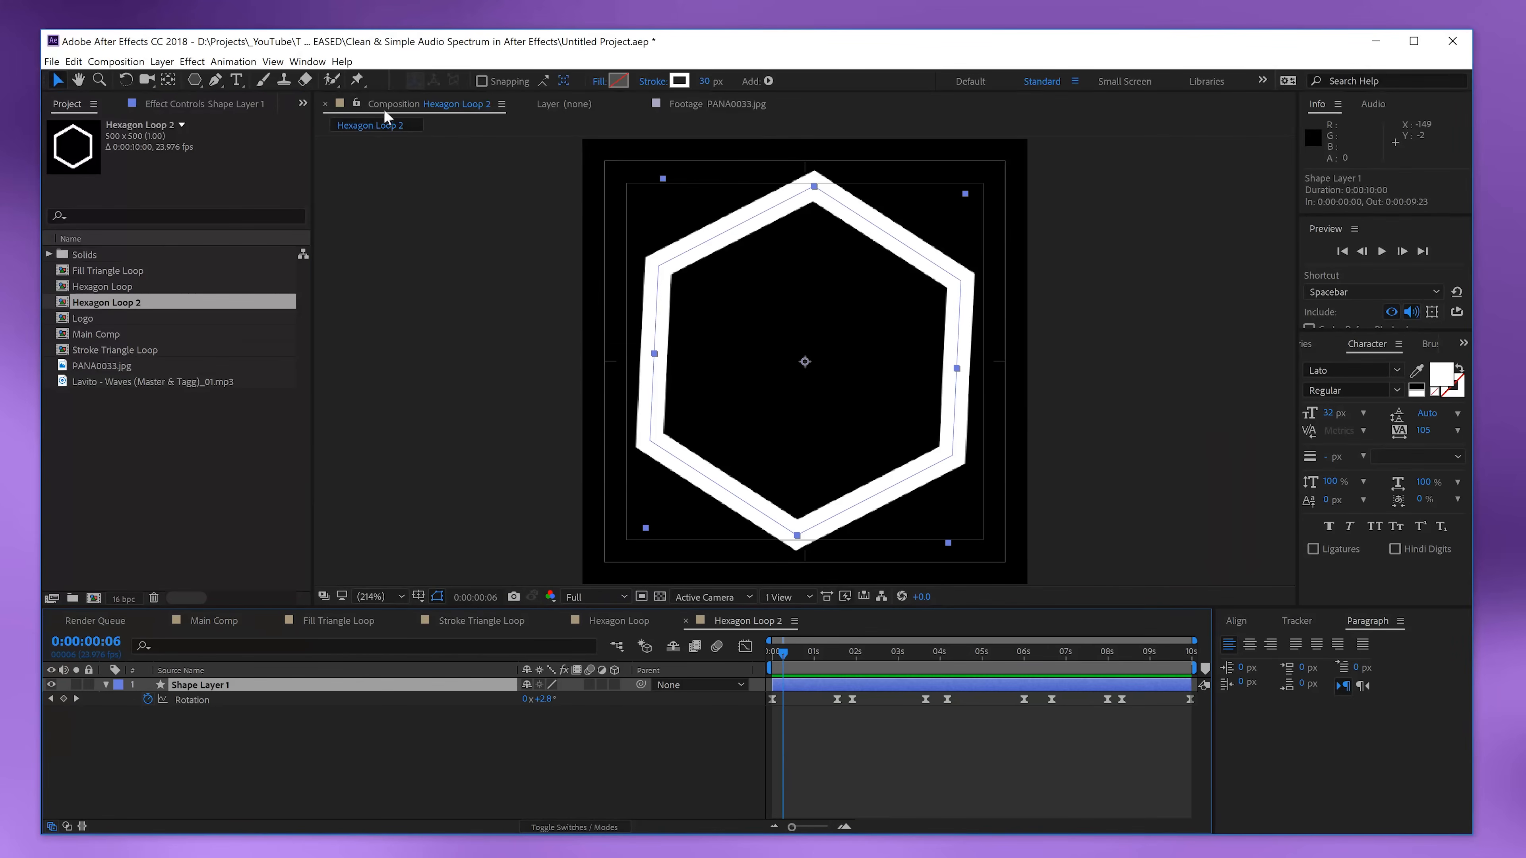
{"action": "left_click_drag", "start_coordinate": [703, 84], "coordinate": [680, 82]}
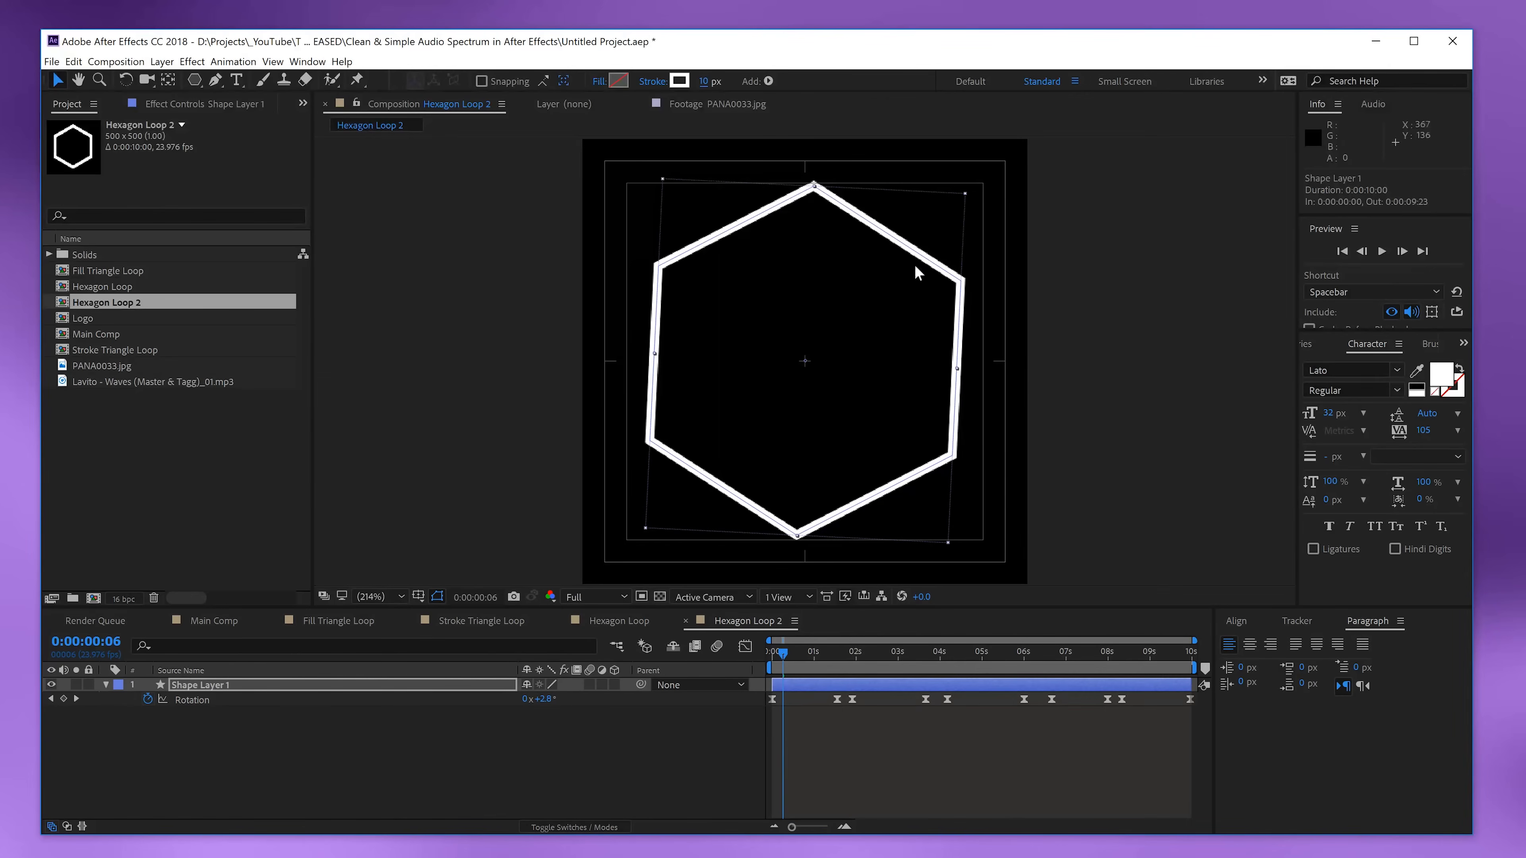
- Replace the source of the top Hexagon Loop layer in Main Comp with the Hexagon Loop 2 composition
{"action": "left_click", "coordinate": [210, 621]}
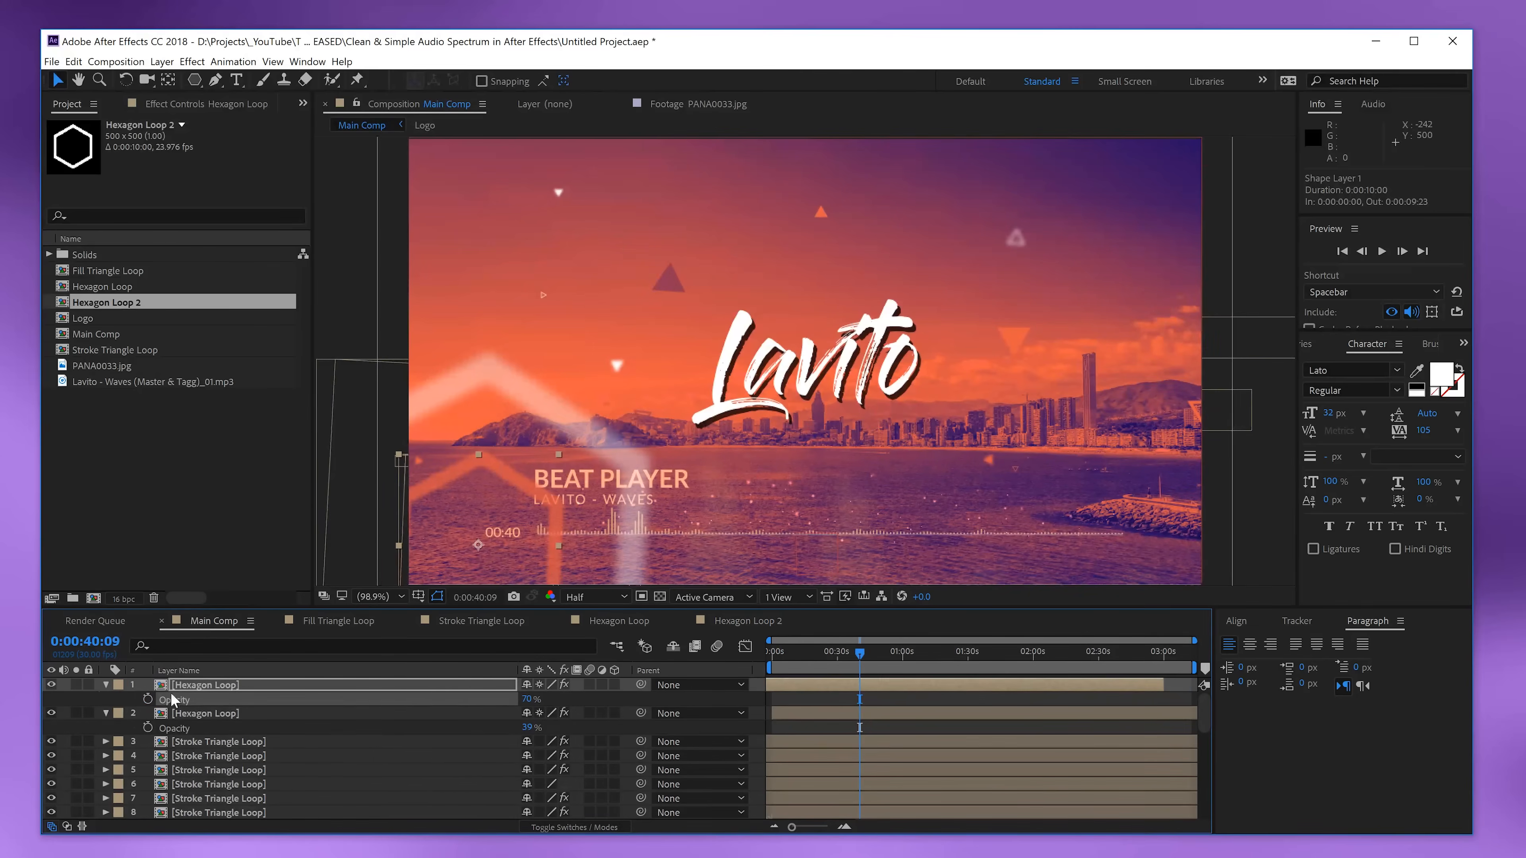
{"action": "left_click", "coordinate": [198, 686]}
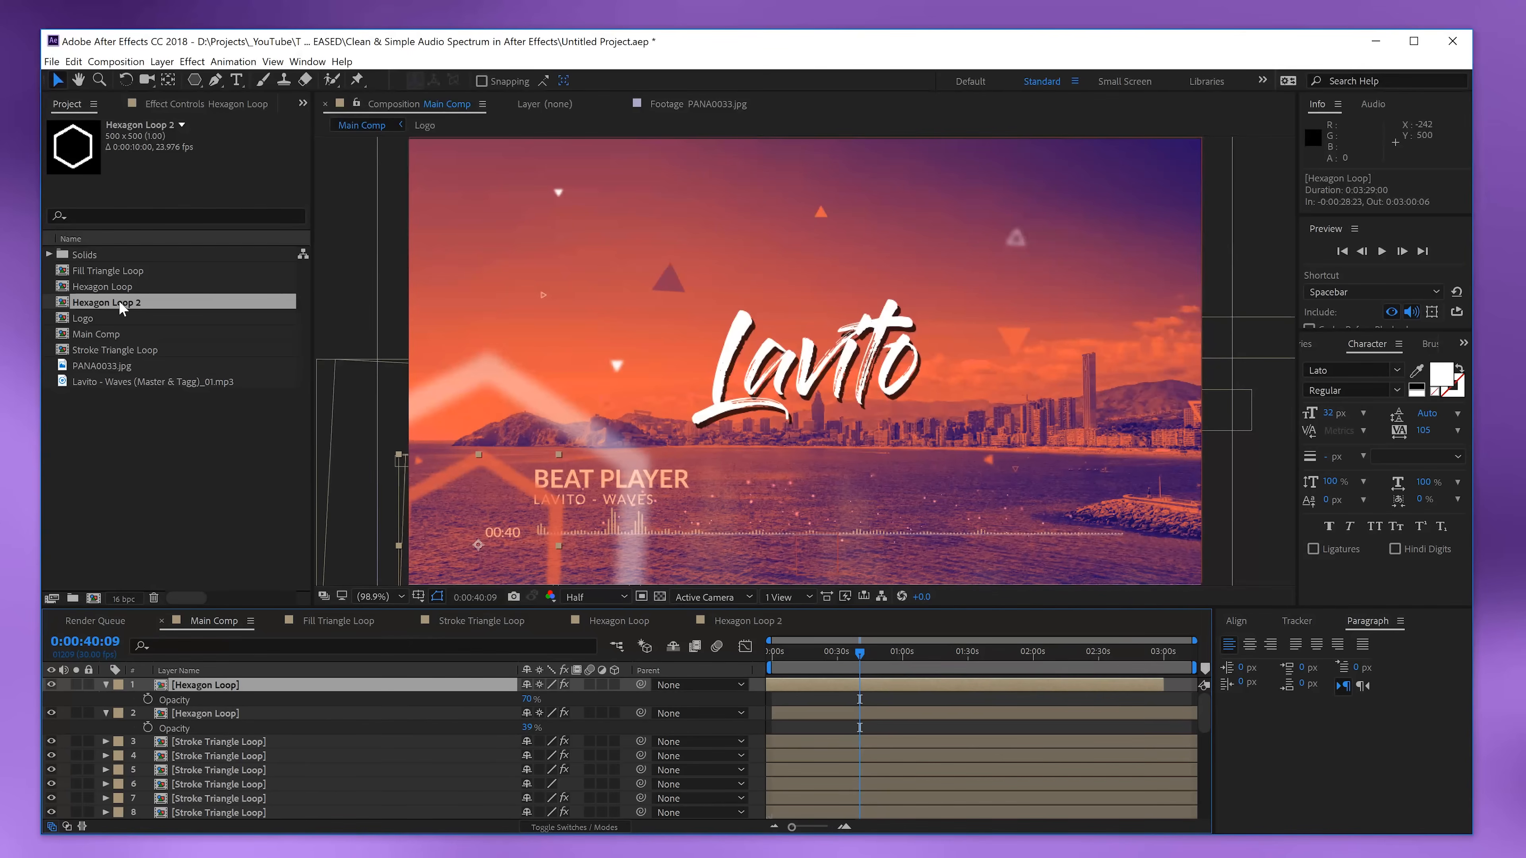
{"action": "left_click_drag", "start_coordinate": [119, 300], "coordinate": [226, 681]}
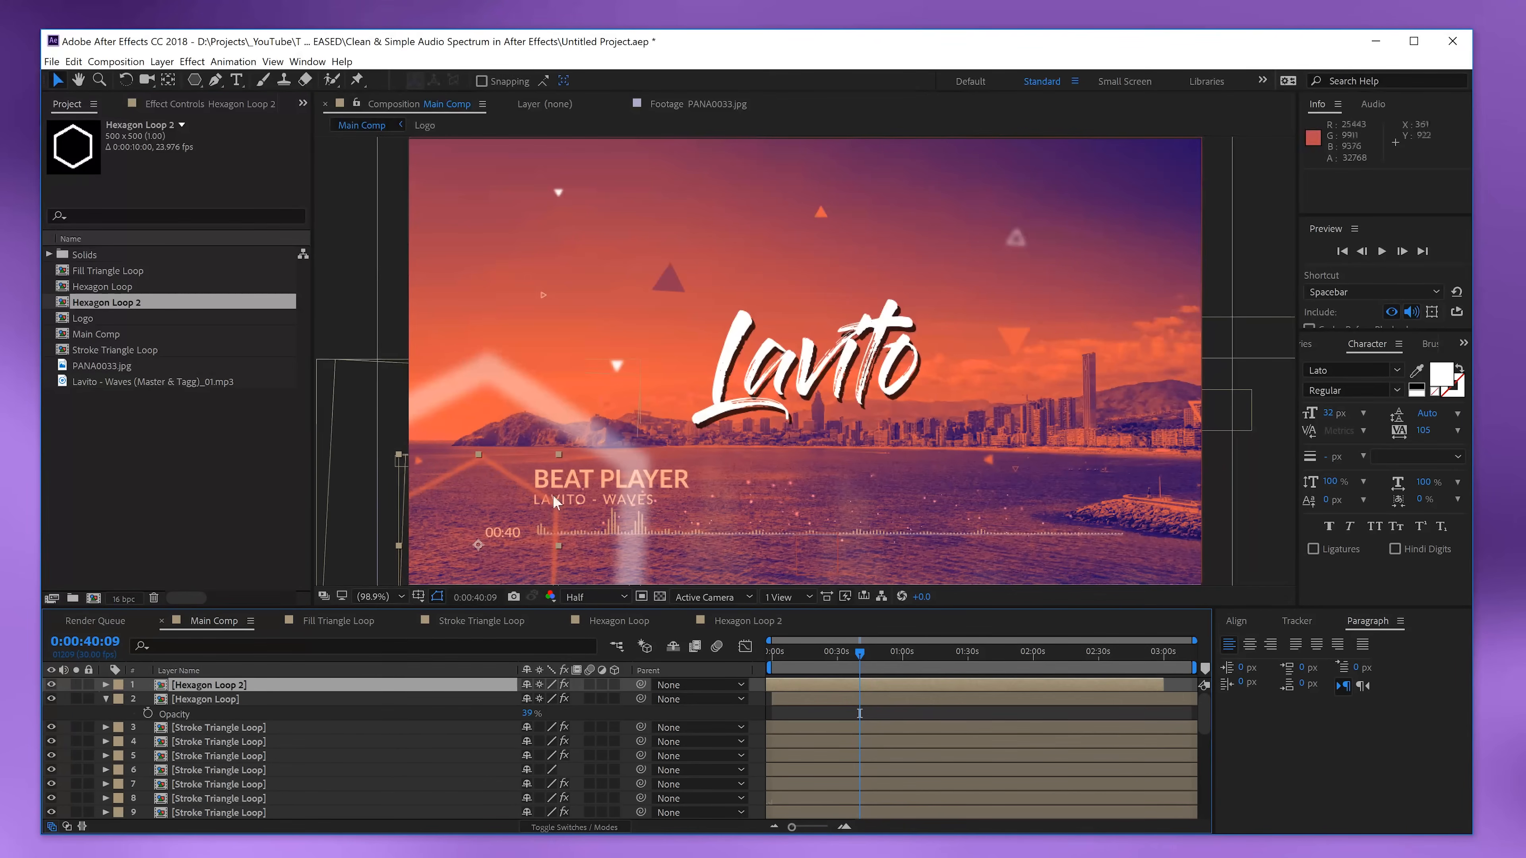
- Duplicate the Hexagon Loop 2 layer and move the copy to the frame's bottom-right corner
{"action": "left_click", "coordinate": [839, 685]}
{"action": "key", "text": "ctrl+d"}
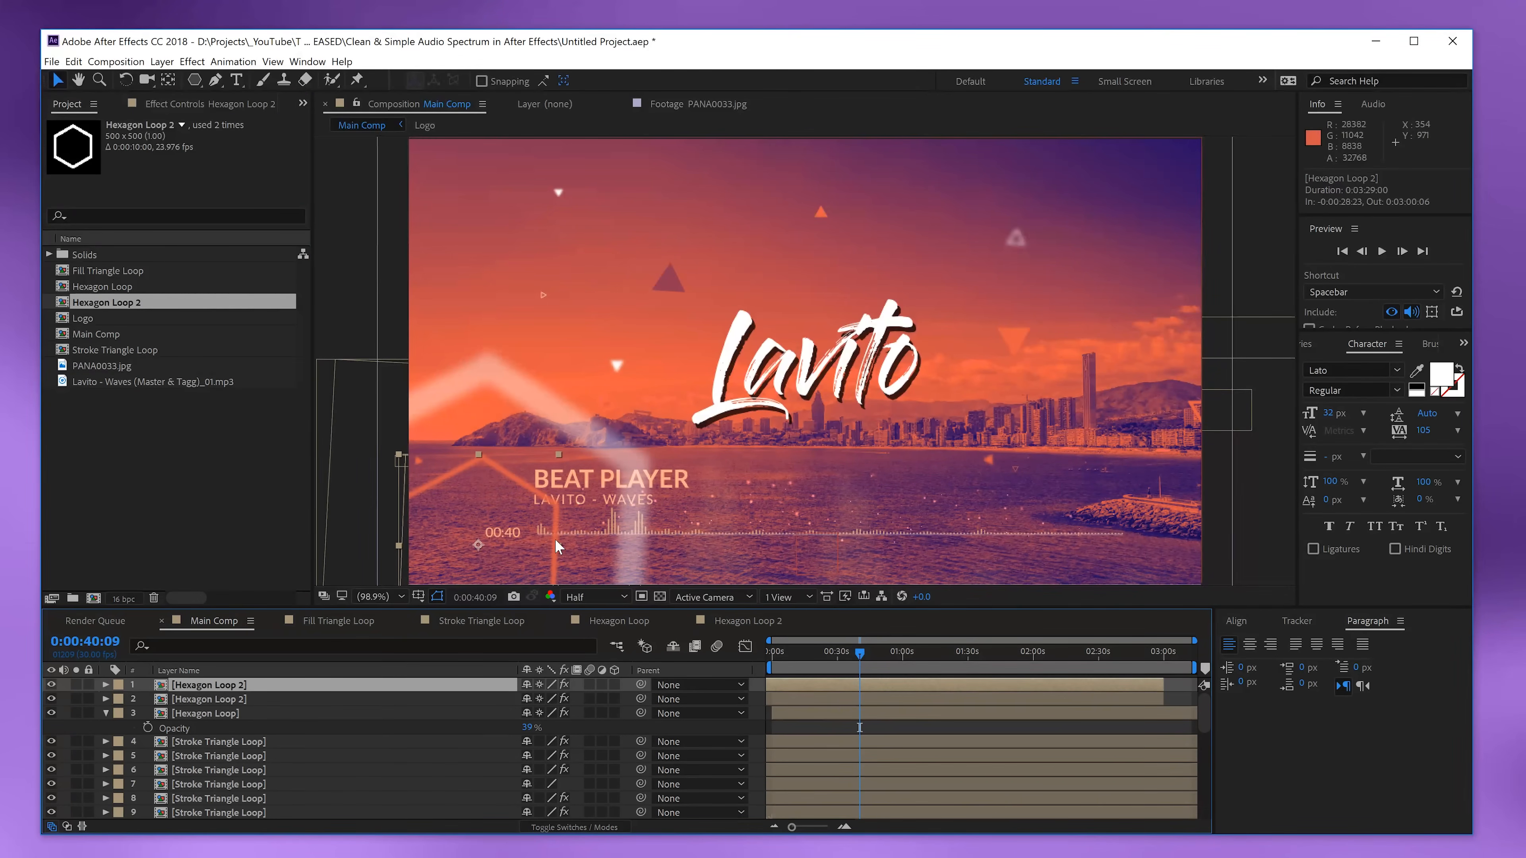
{"action": "left_click_drag", "start_coordinate": [558, 539], "coordinate": [1200, 523]}
- Scale the bottom-right hexagon copy to 58% and extend both Hexagon Loop 2 layers to the end of Main Comp
{"action": "key", "text": "s"}
{"action": "left_click_drag", "start_coordinate": [546, 699], "coordinate": [515, 699]}
{"action": "left_click_drag", "start_coordinate": [1136, 684], "coordinate": [1240, 717]}
- At 0:01:17:26, duplicate the lower Hexagon Loop 2 layer, place the copy in the frame's bottom-right corner, and bring it to the top of the stack
{"action": "left_click_drag", "start_coordinate": [1111, 659], "coordinate": [942, 663]}
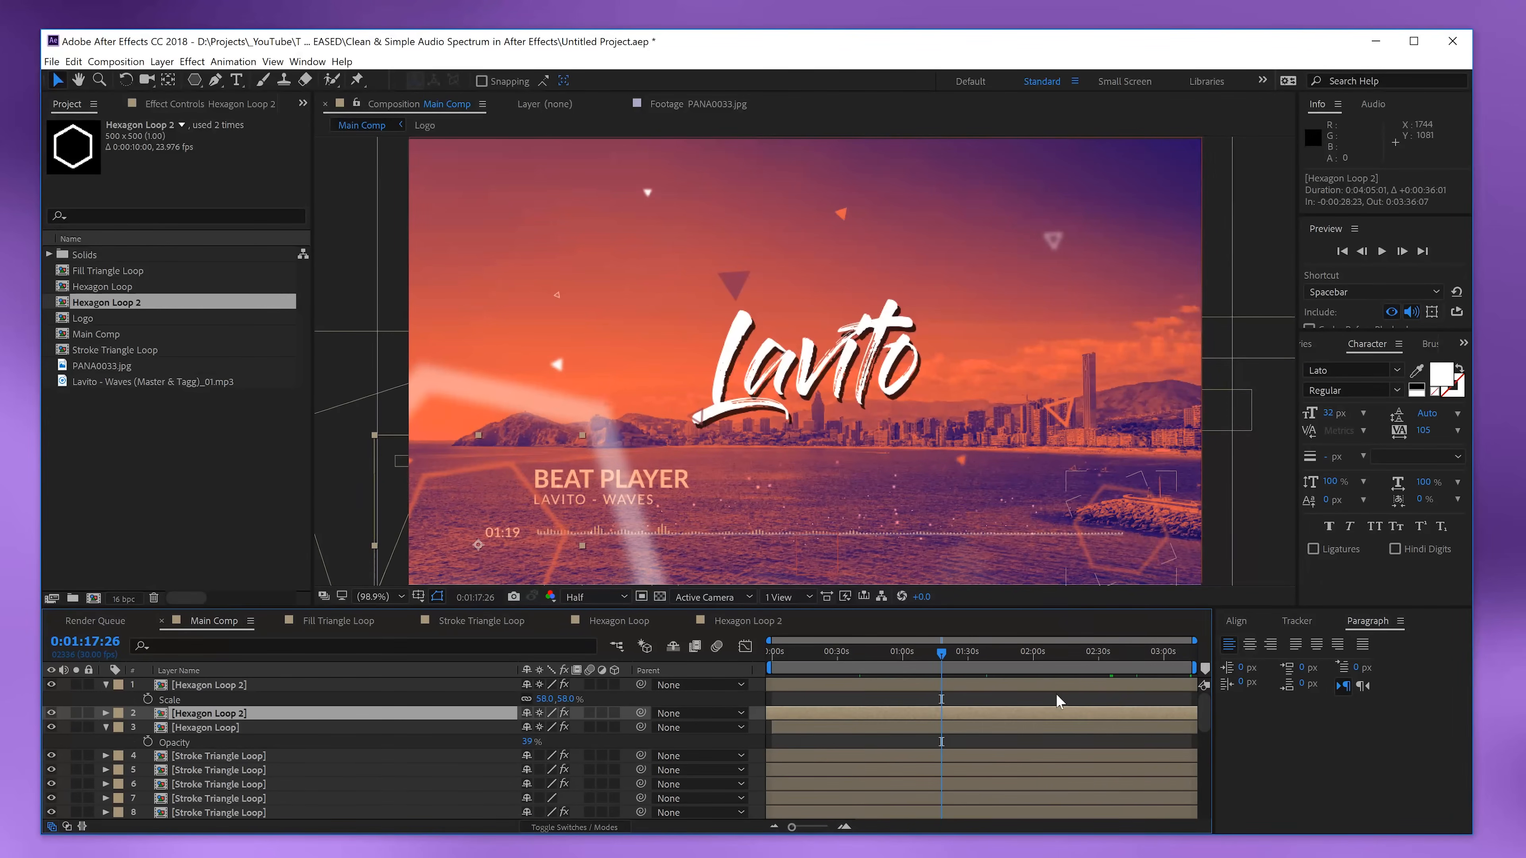
{"action": "key", "text": "ctrl+d"}
{"action": "mouse_move", "coordinate": [1080, 545]}
{"action": "left_mouse_down"}
{"action": "mouse_move", "coordinate": [1132, 574]}
{"action": "mouse_move", "coordinate": [1082, 563]}
{"action": "left_mouse_up"}
{"action": "key", "text": "ctrl+shift+bracketright"}
- Scale the topmost Hexagon Loop 2 copy to 187% and shift it 0:00:28:11 earlier in time
{"action": "key", "text": "s"}
{"action": "left_click_drag", "start_coordinate": [546, 699], "coordinate": [667, 691]}
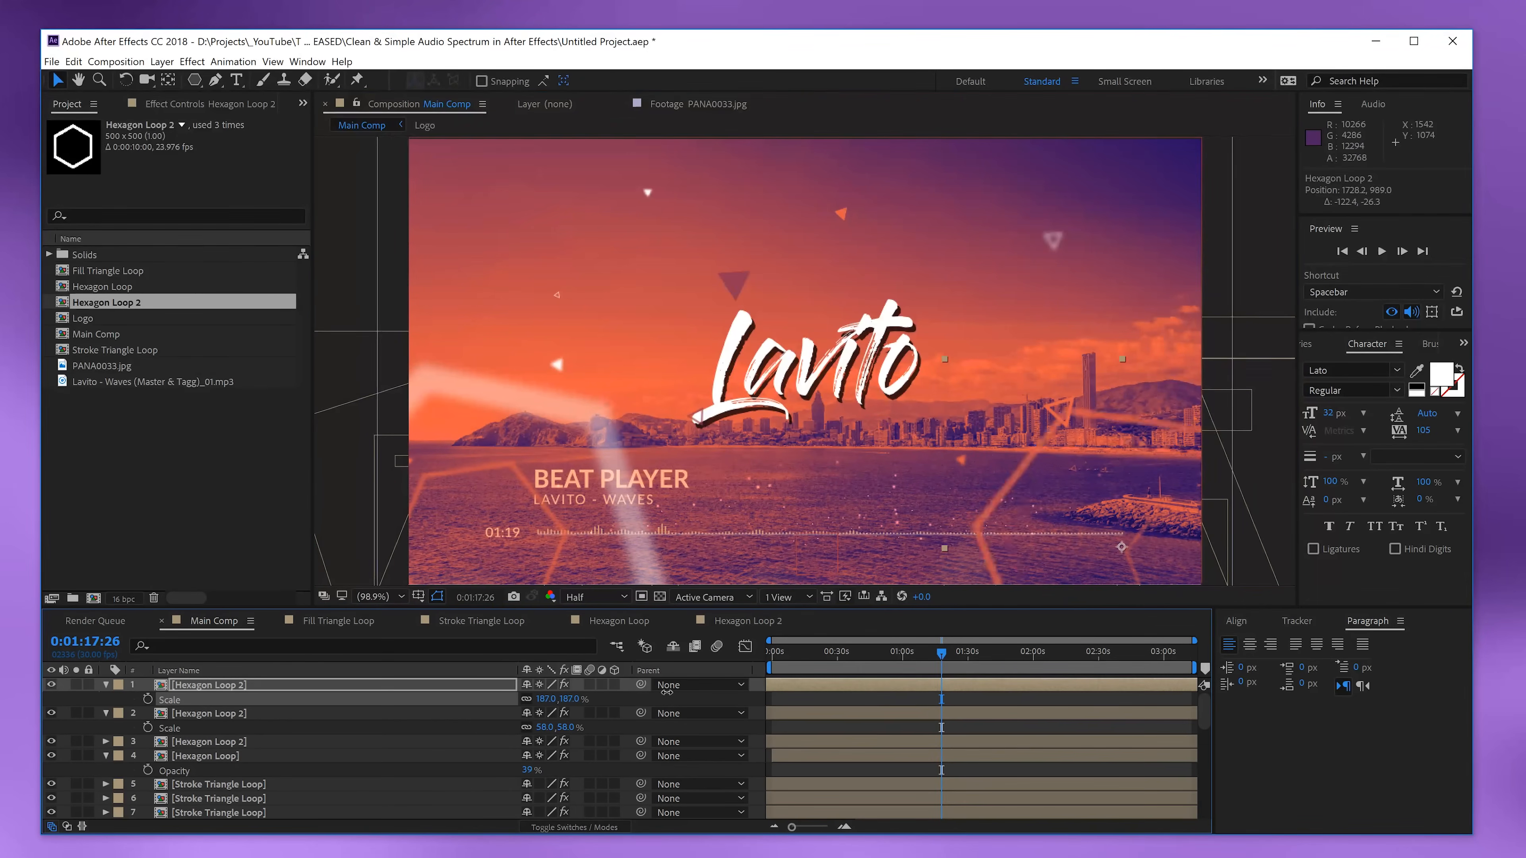
{"action": "left_click", "coordinate": [948, 688]}
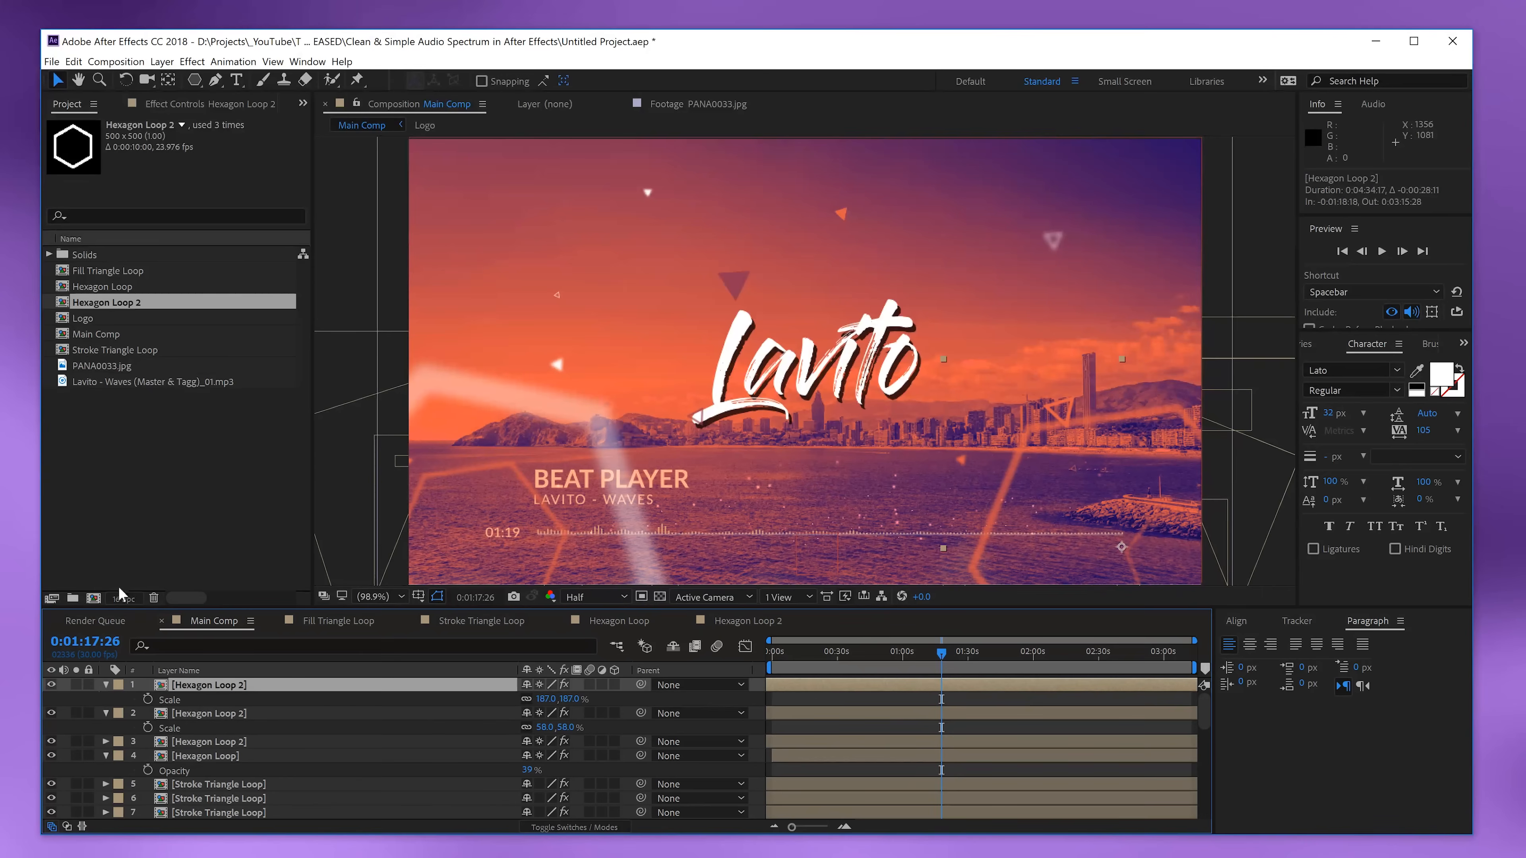
- Recolour the 187% hexagon copy's Fill with a purple tone sampled from the picture and preview Main Comp
{"action": "left_click", "coordinate": [174, 105]}
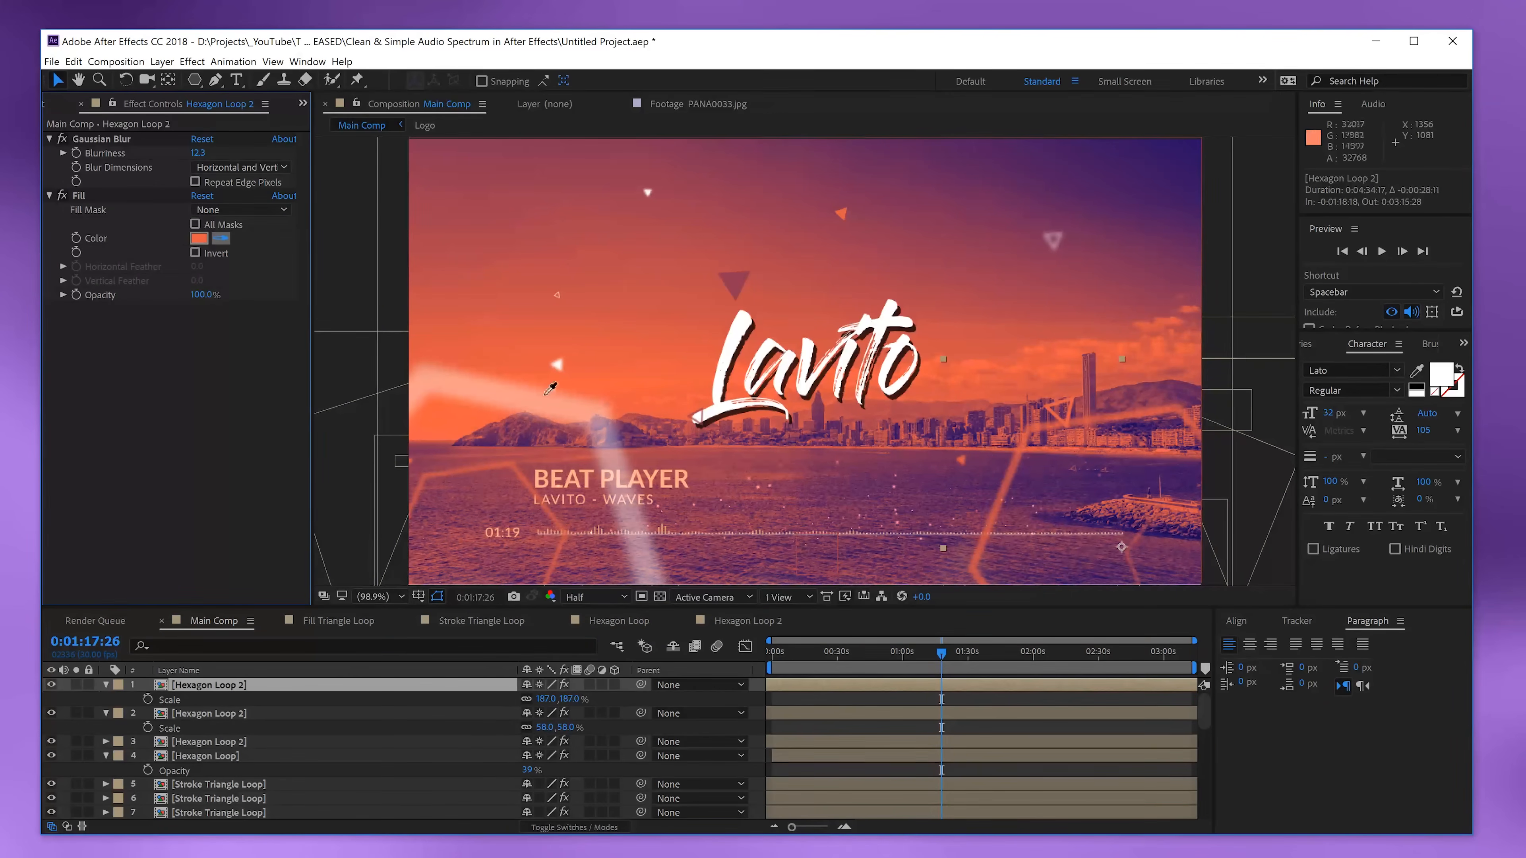
{"action": "left_click", "coordinate": [632, 443]}
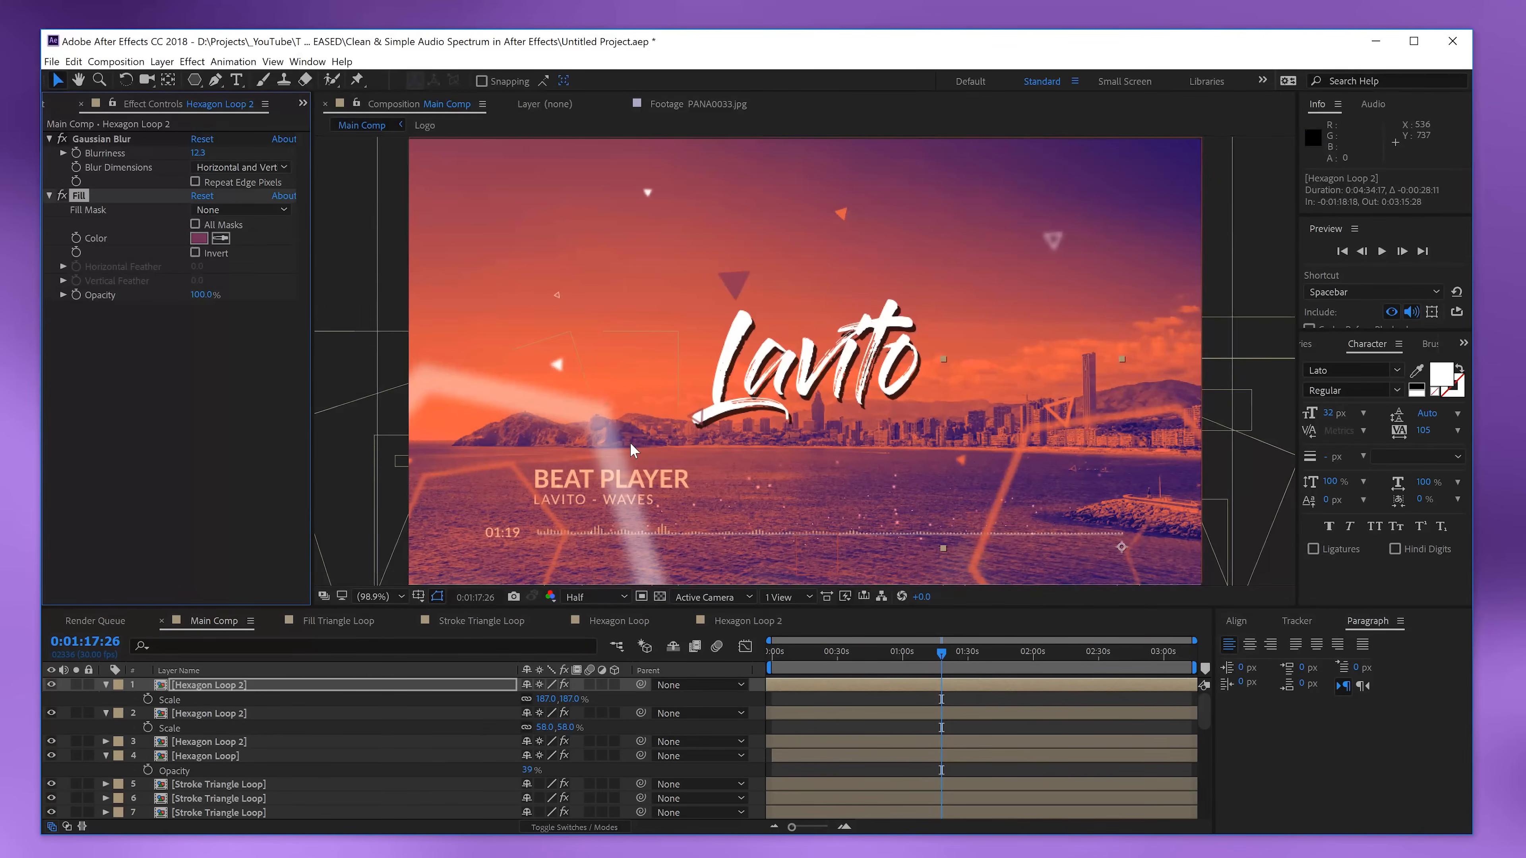
{"action": "left_click", "coordinate": [875, 704]}
{"action": "key", "text": "space"}
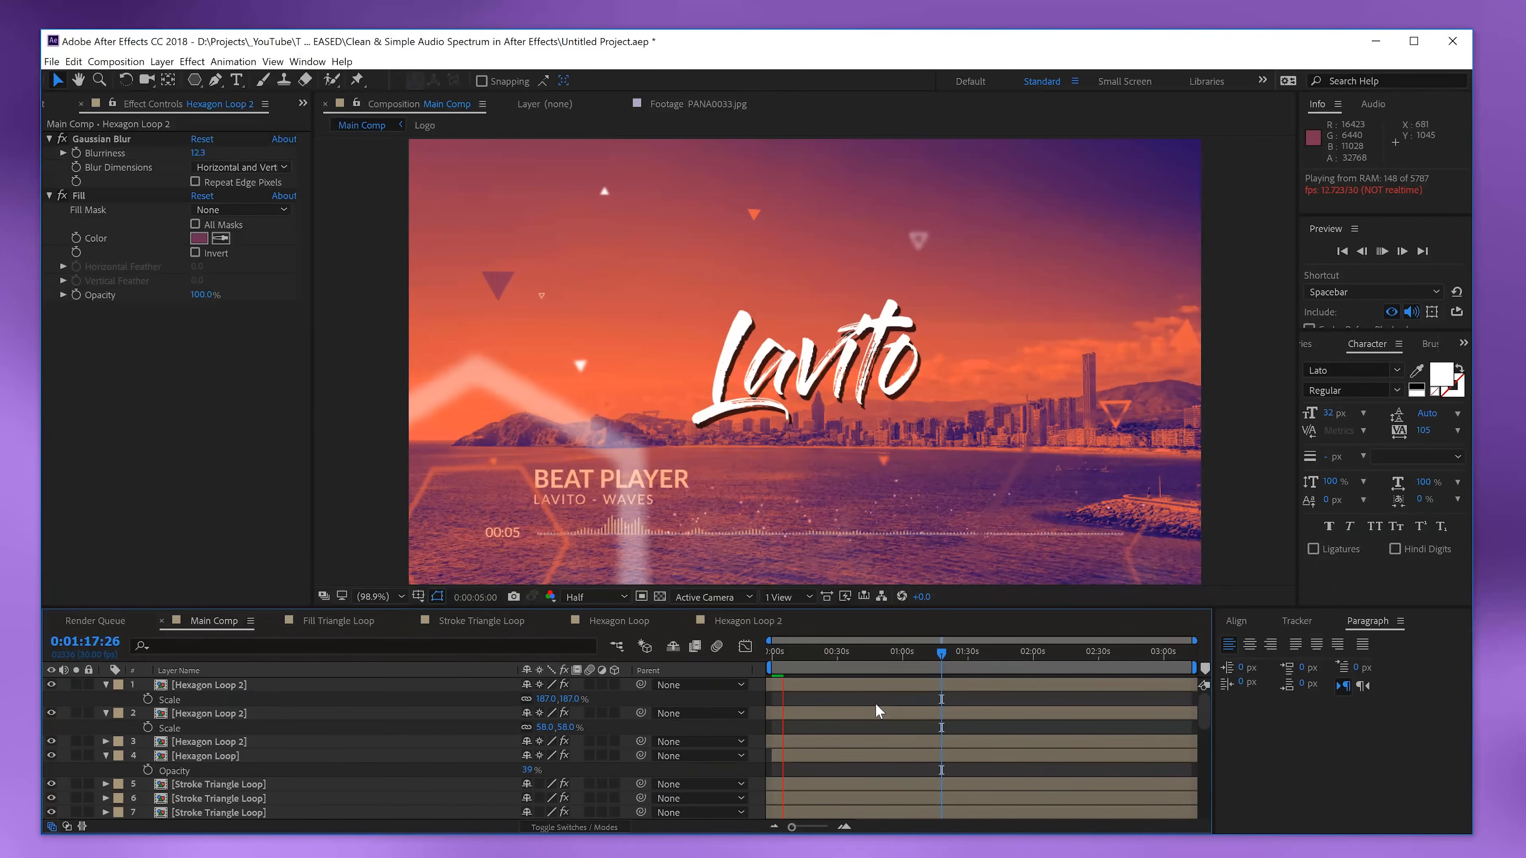